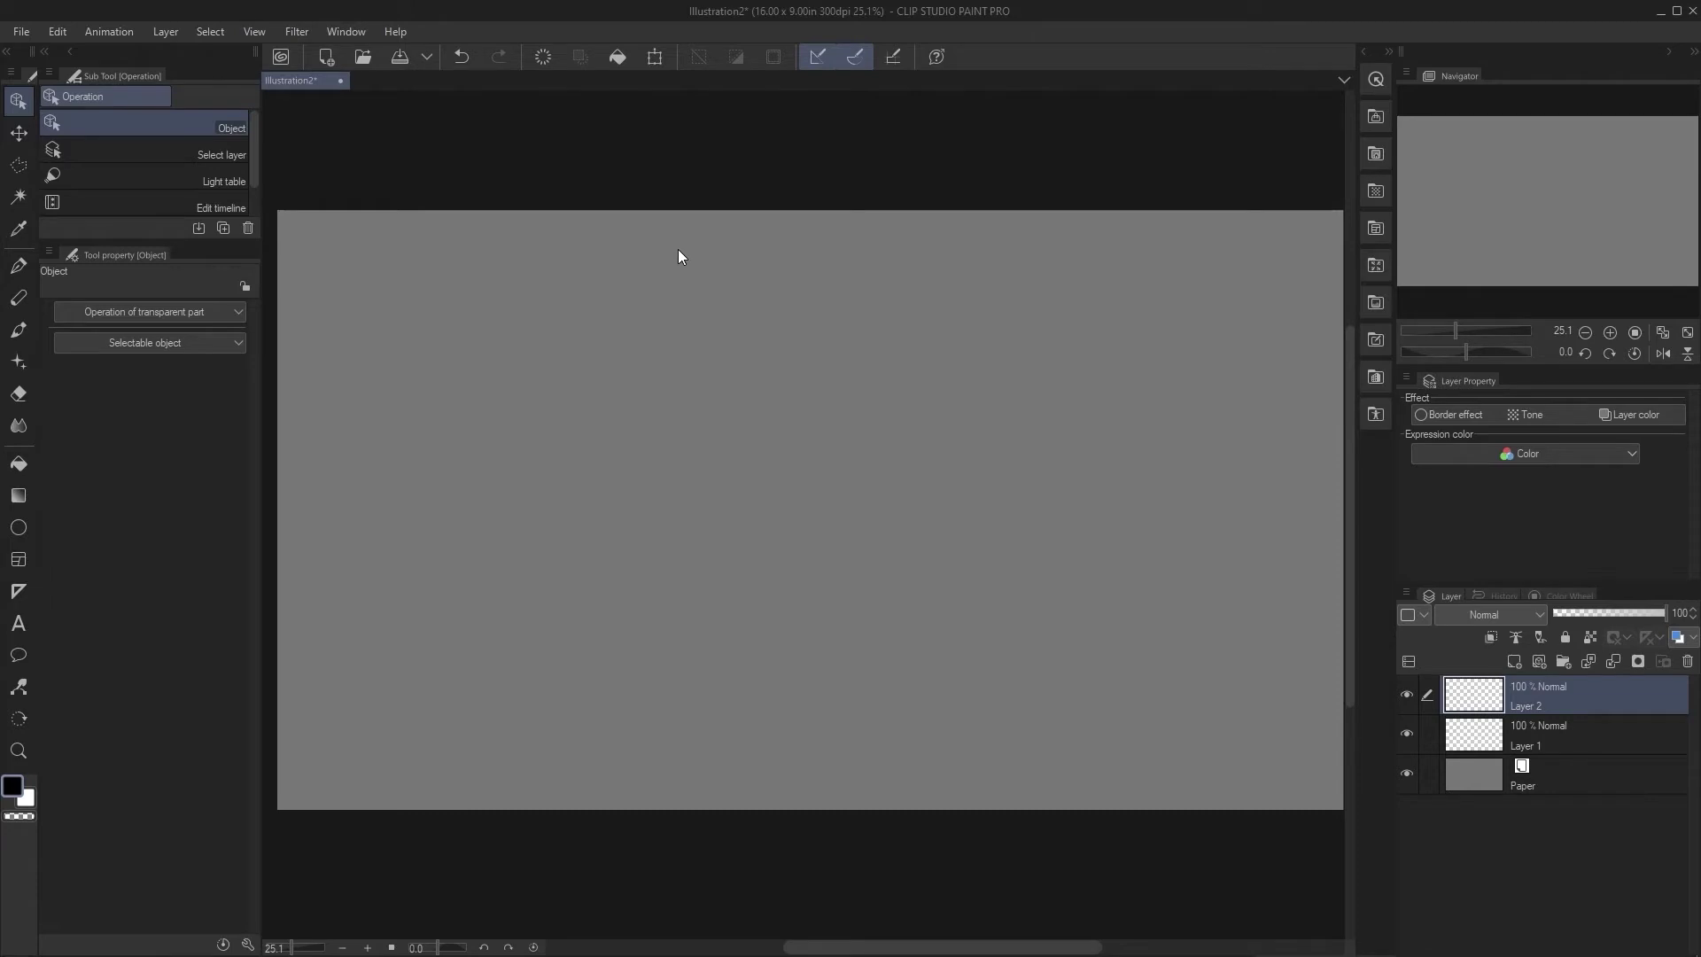
# Step: Place the Classroom 01-Ver.2 background from the 3D materials onto the canvas and collapse the material list
pyautogui.click(350, 35)
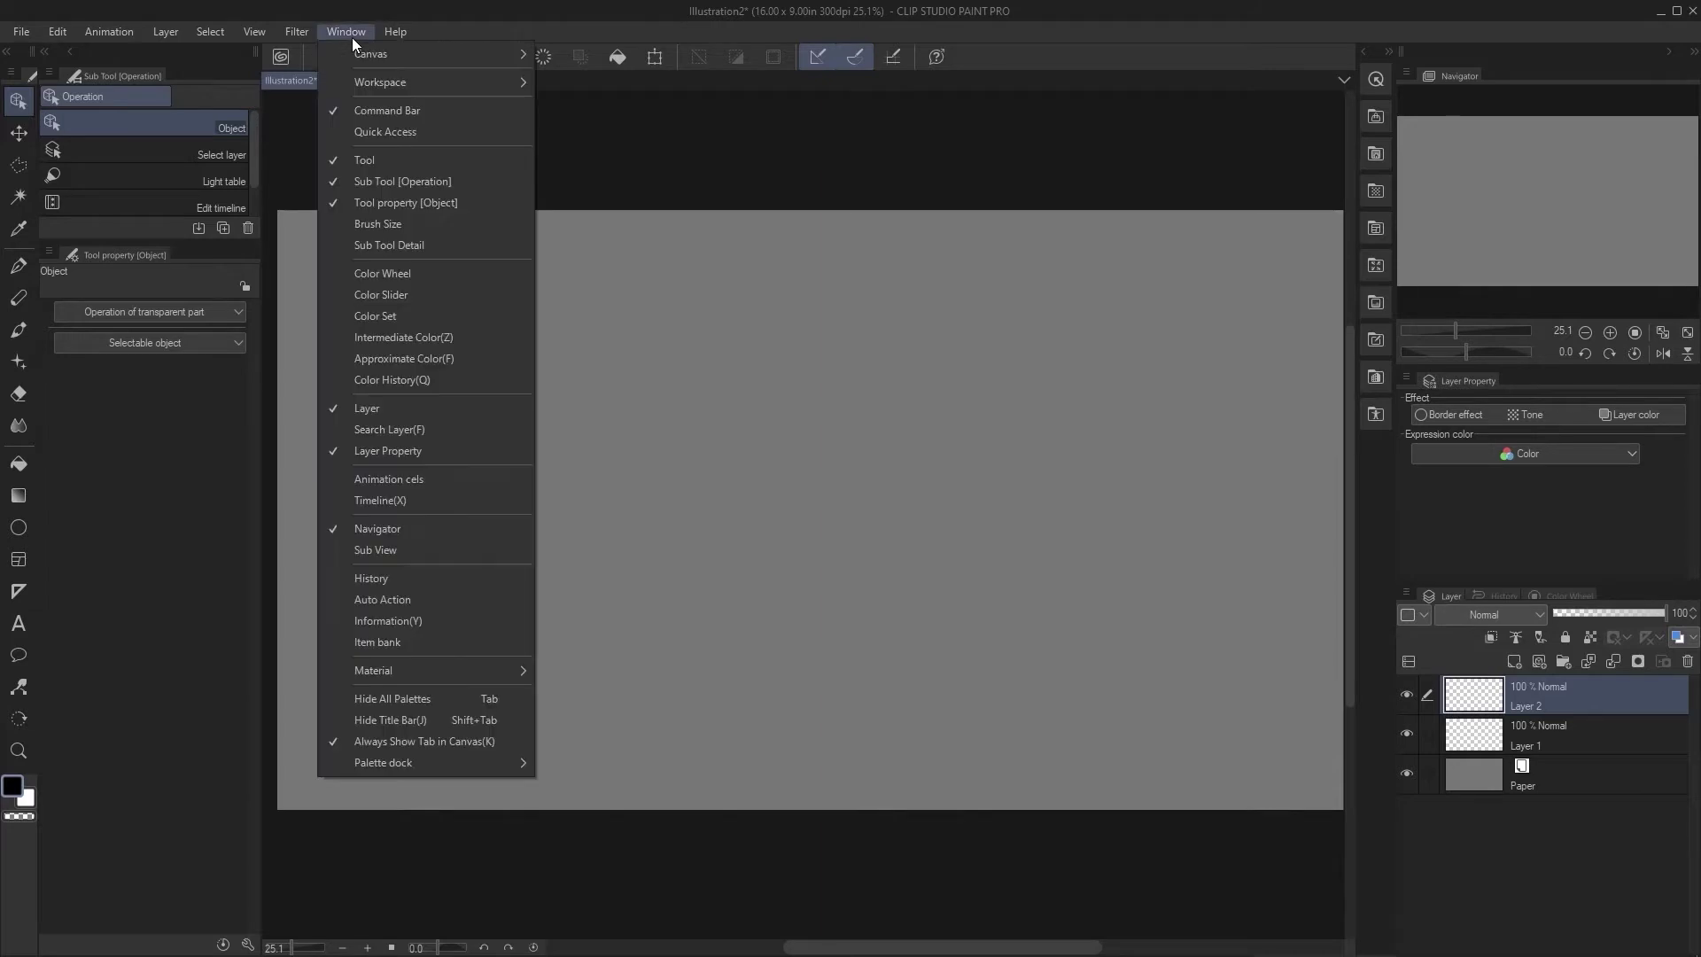
pyautogui.moveTo(470, 671)
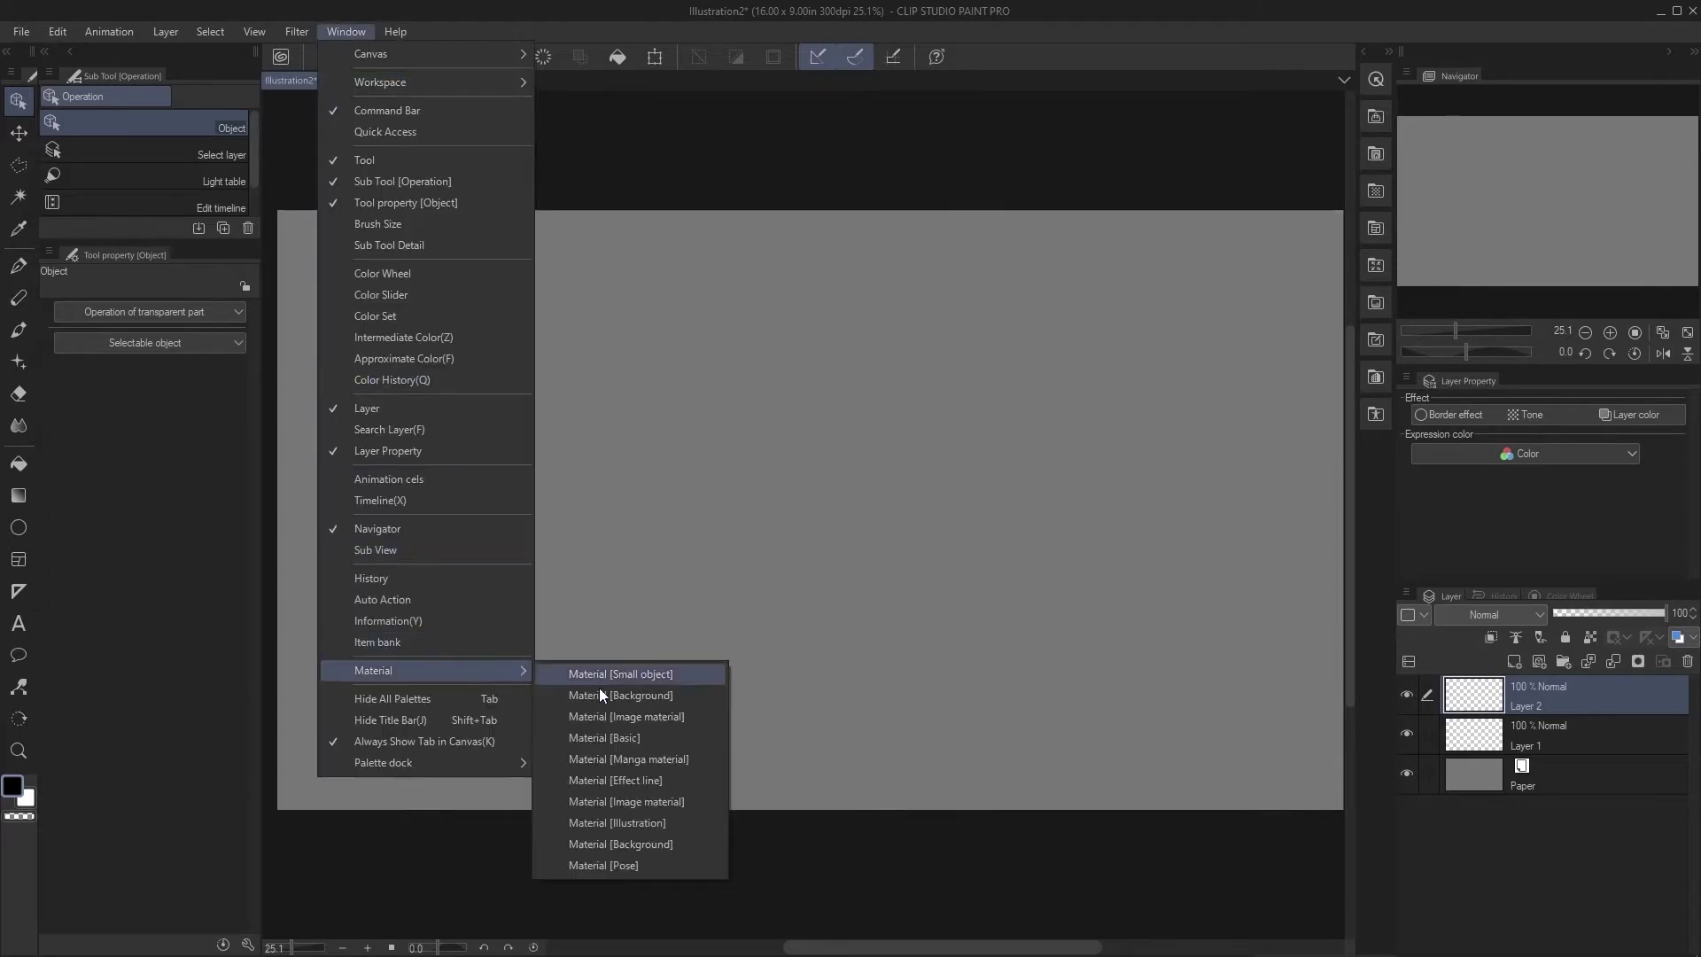
pyautogui.click(693, 844)
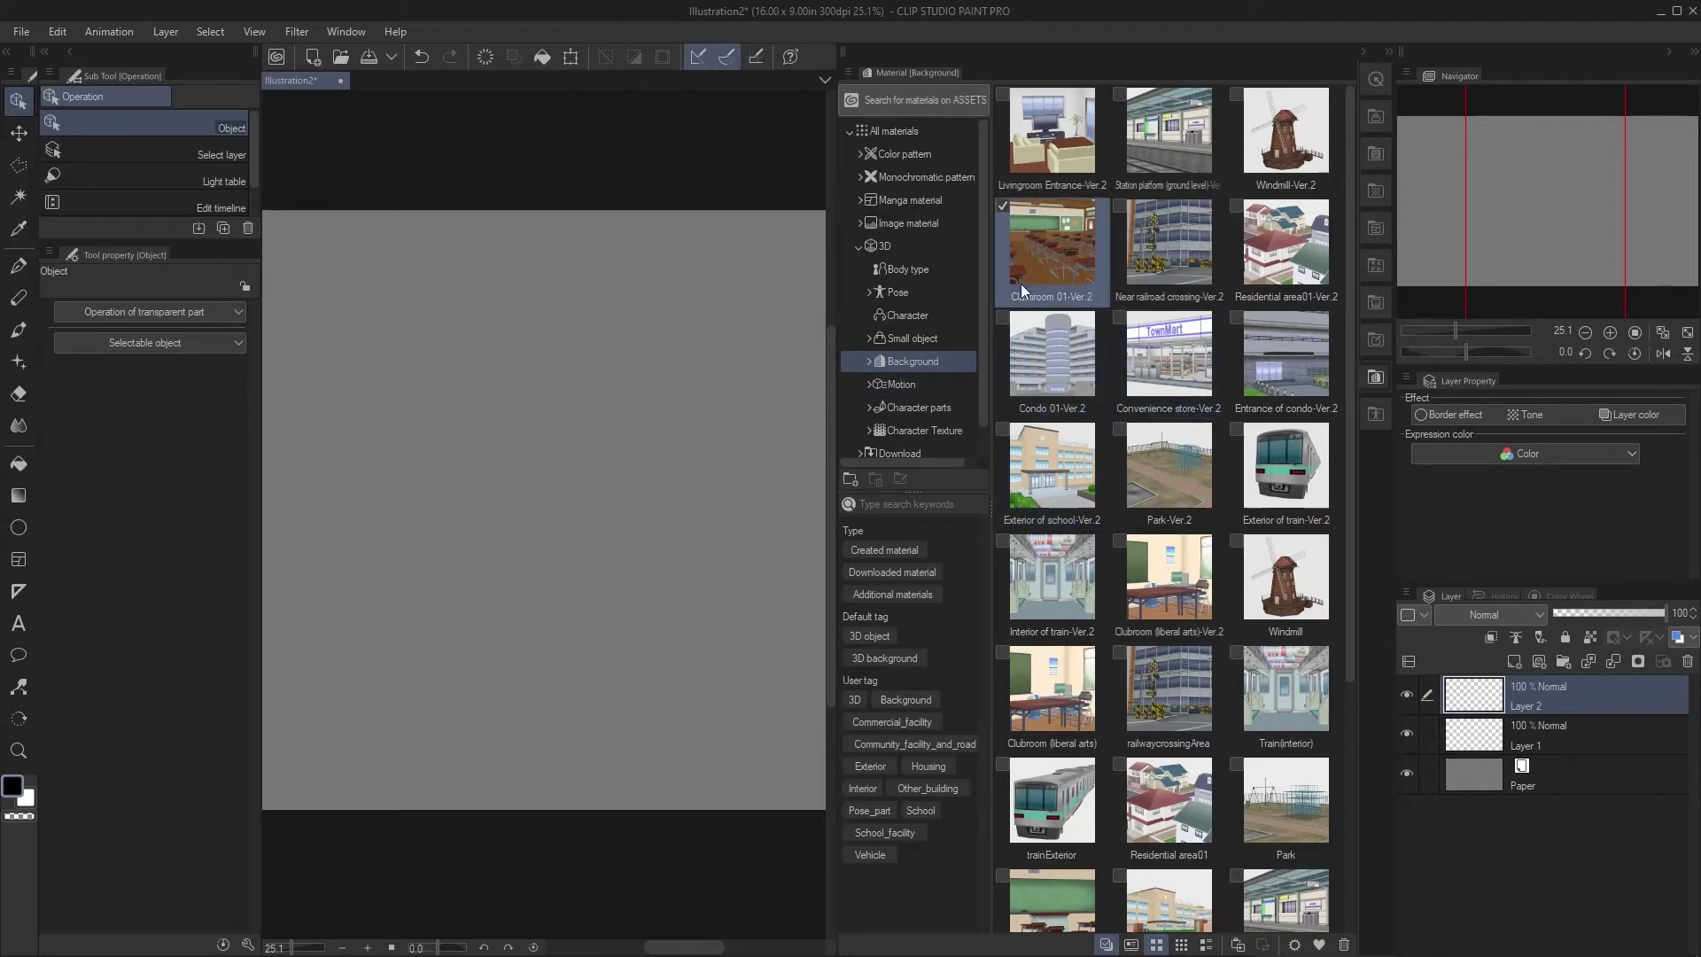
pyautogui.moveTo(1039, 236); pyautogui.dragTo(710, 460)
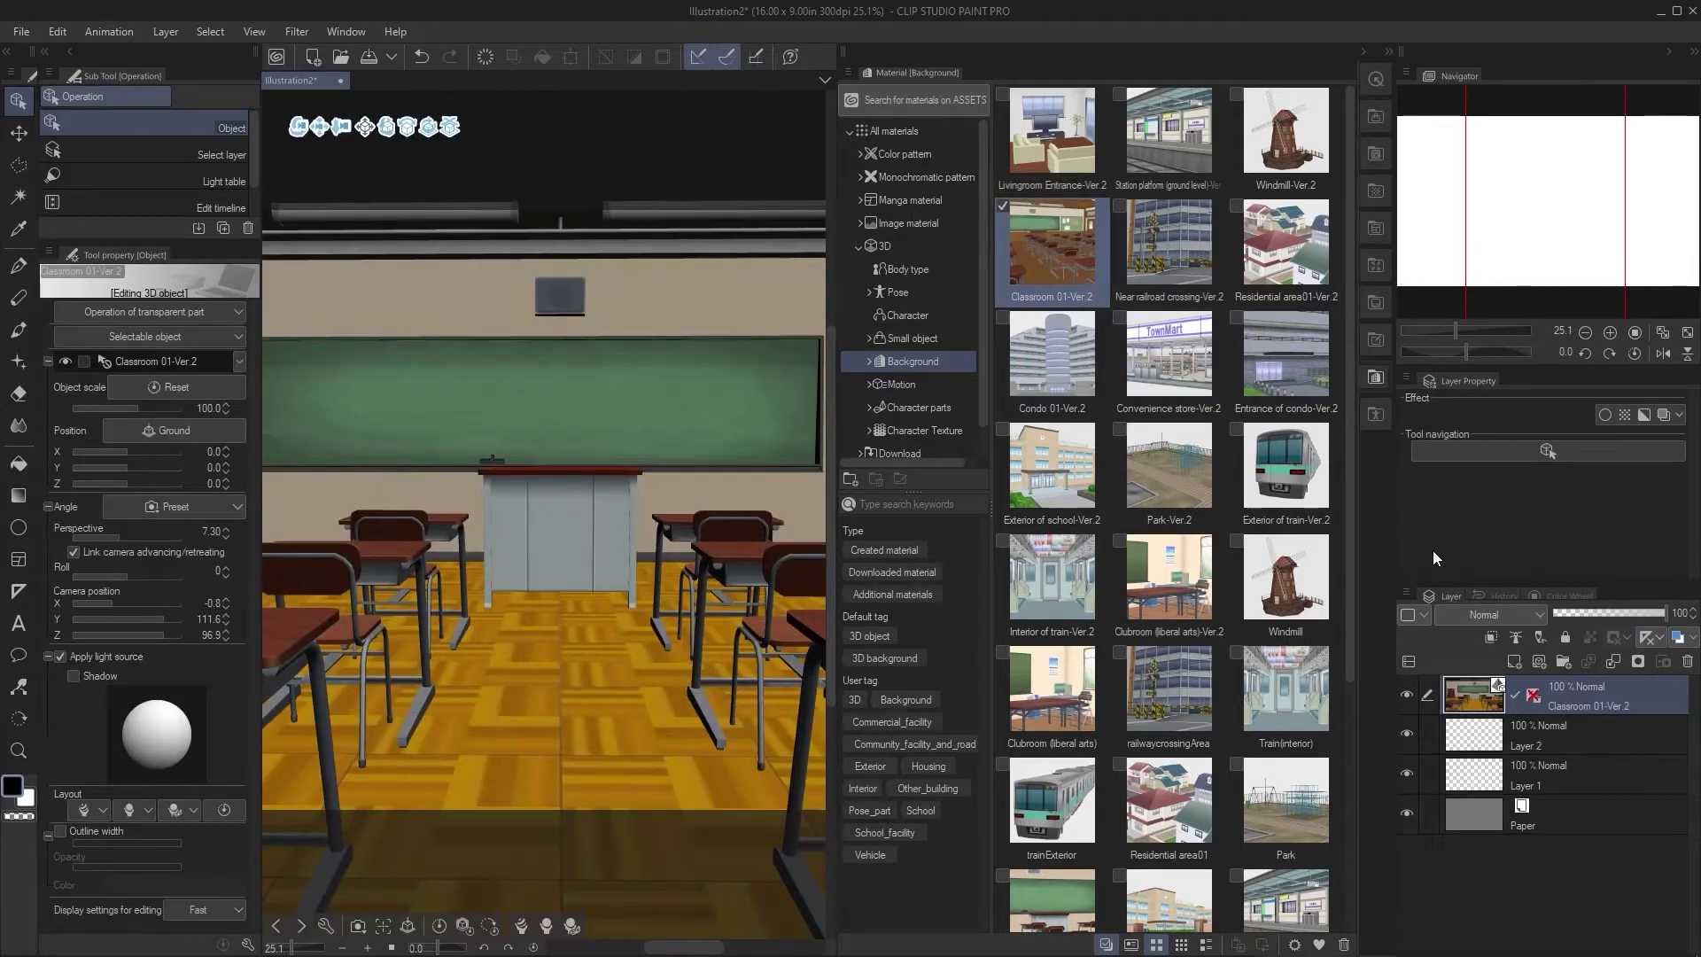
pyautogui.click(1379, 379)
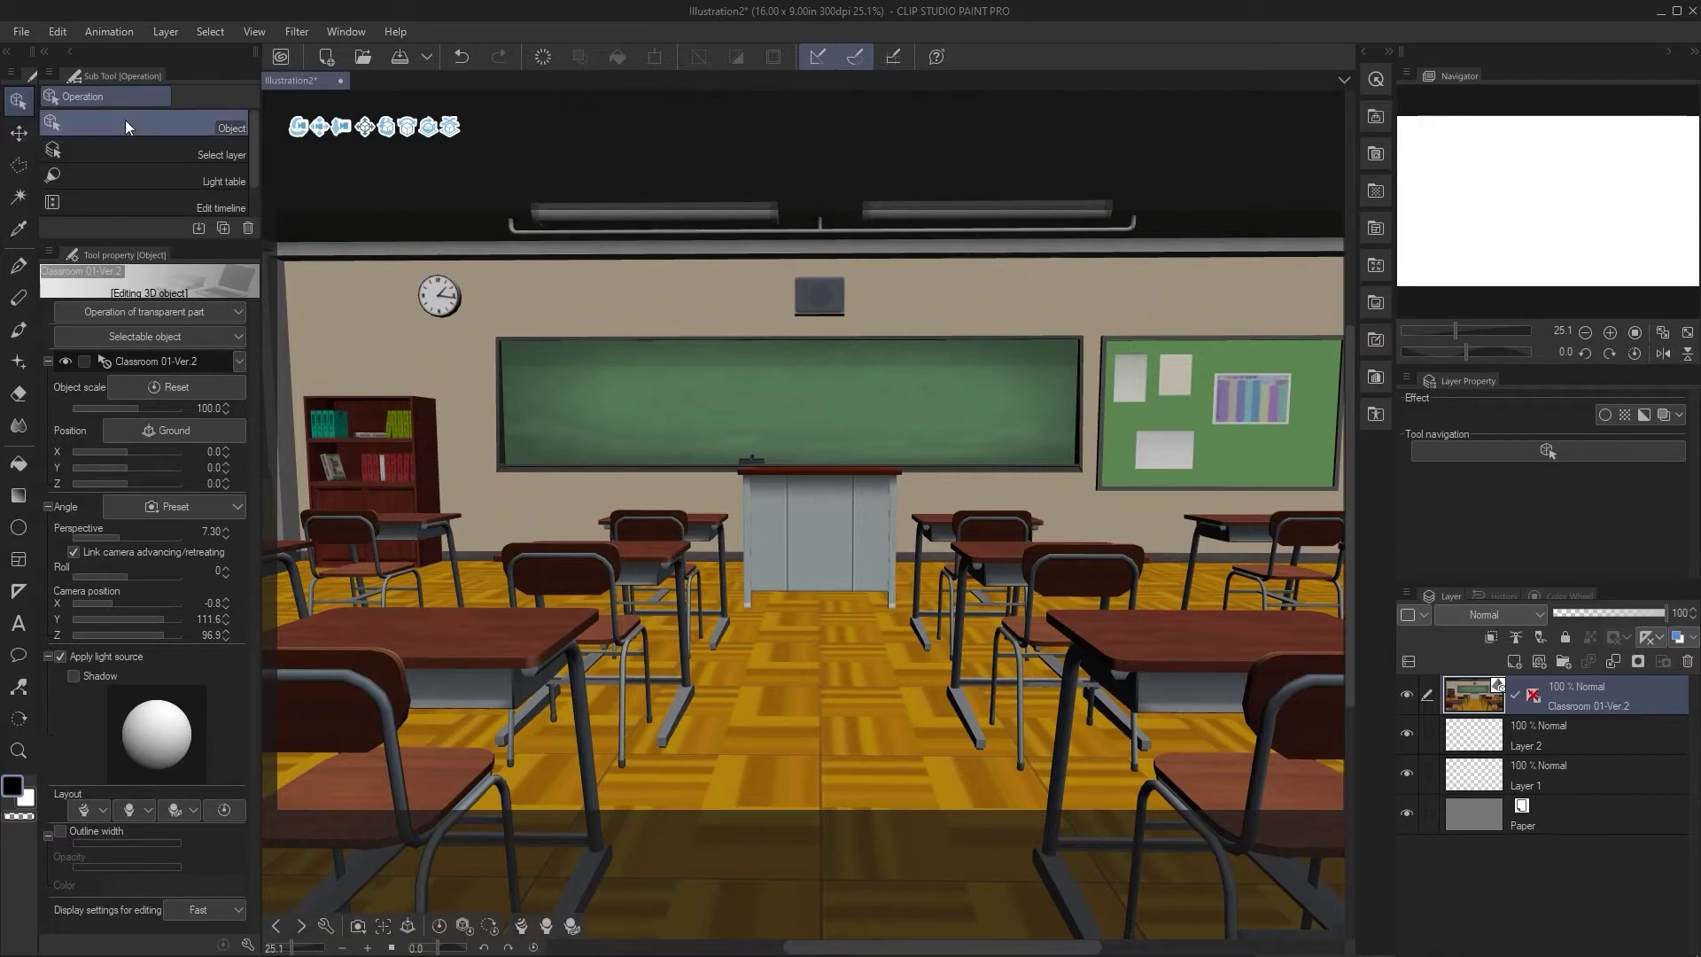
# Step: With the Object tool active, tilt the classroom camera down toward the floor and shift the classroom model slightly
pyautogui.click(18, 297)
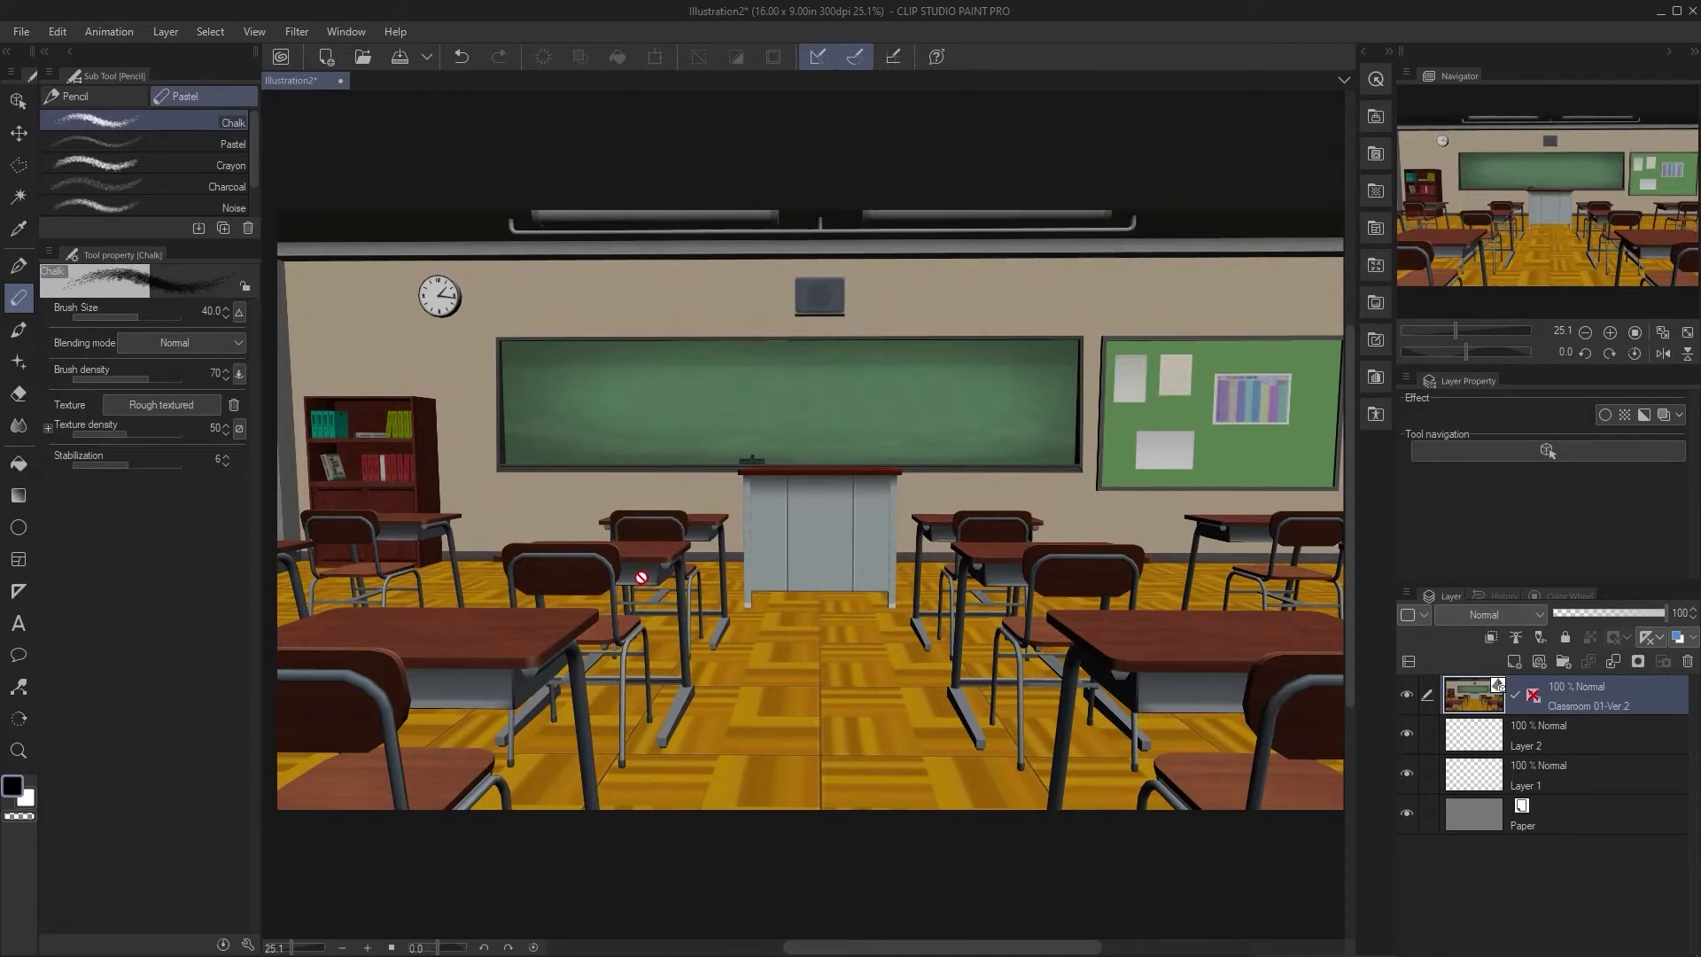
pyautogui.press('o')
pyautogui.moveTo(301, 138)
pyautogui.mouseDown()
pyautogui.moveTo(329, 141)
pyautogui.moveTo(279, 166)
pyautogui.moveTo(299, 126)
pyautogui.moveTo(335, 133)
pyautogui.moveTo(305, 165)
pyautogui.moveTo(445, 184)
pyautogui.moveTo(301, 195)
pyautogui.mouseUp()
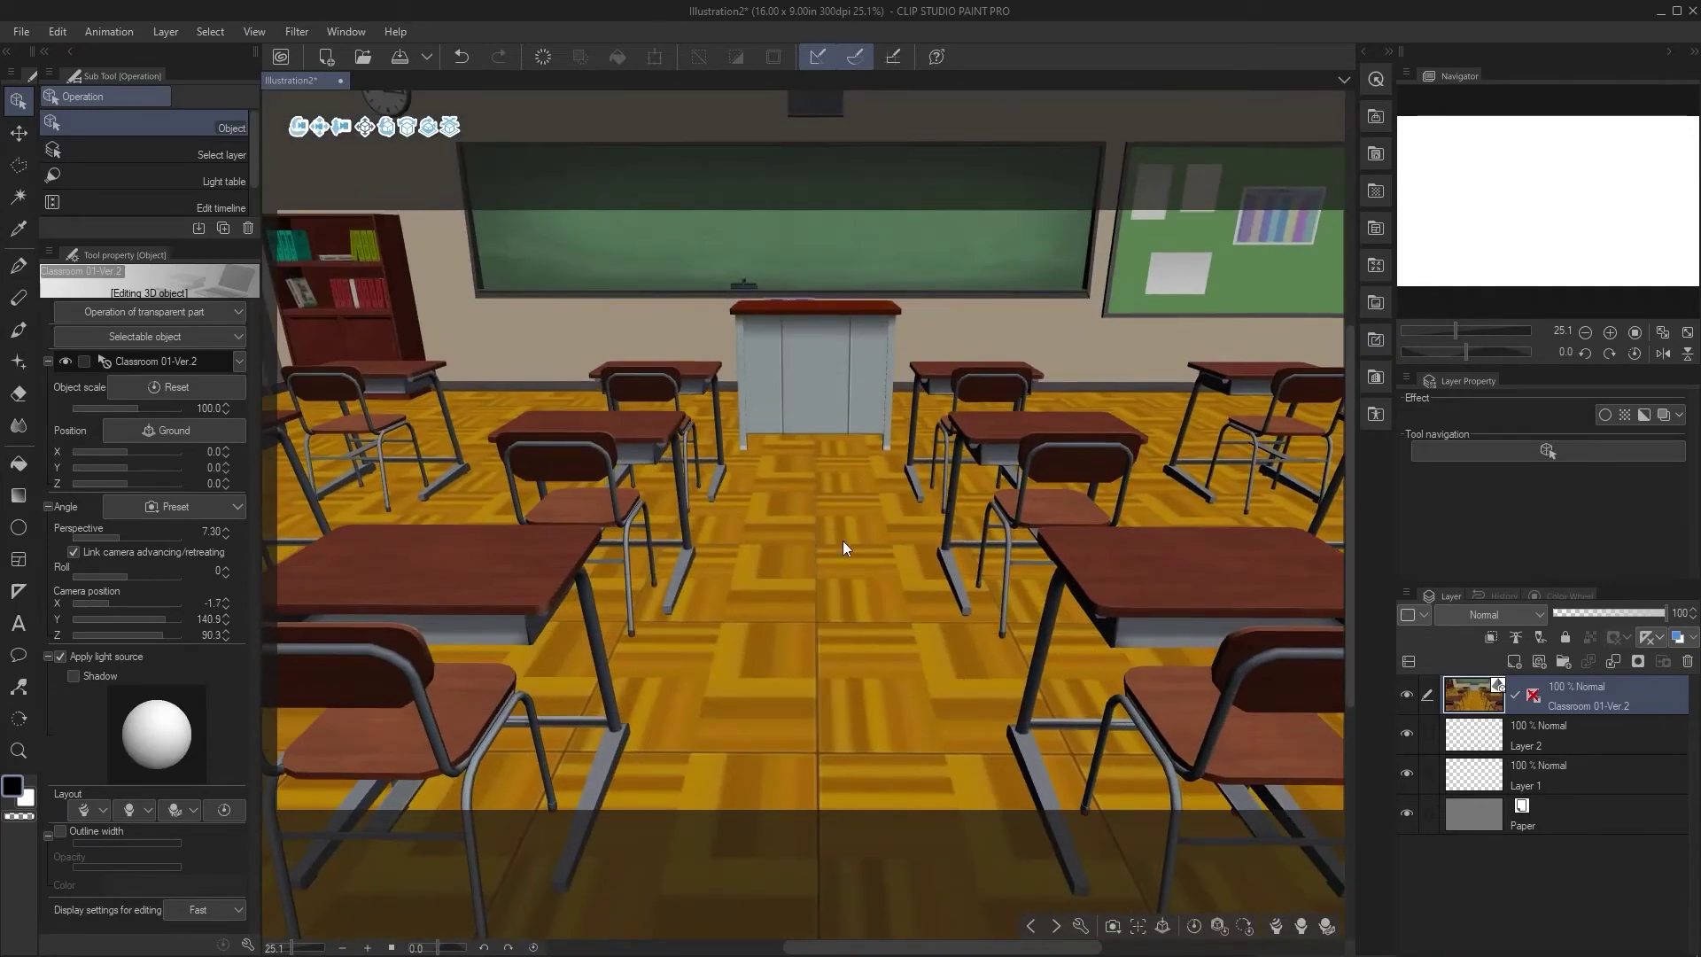
pyautogui.moveTo(837, 546); pyautogui.dragTo(822, 510)
pyautogui.moveTo(890, 565); pyautogui.dragTo(969, 515)
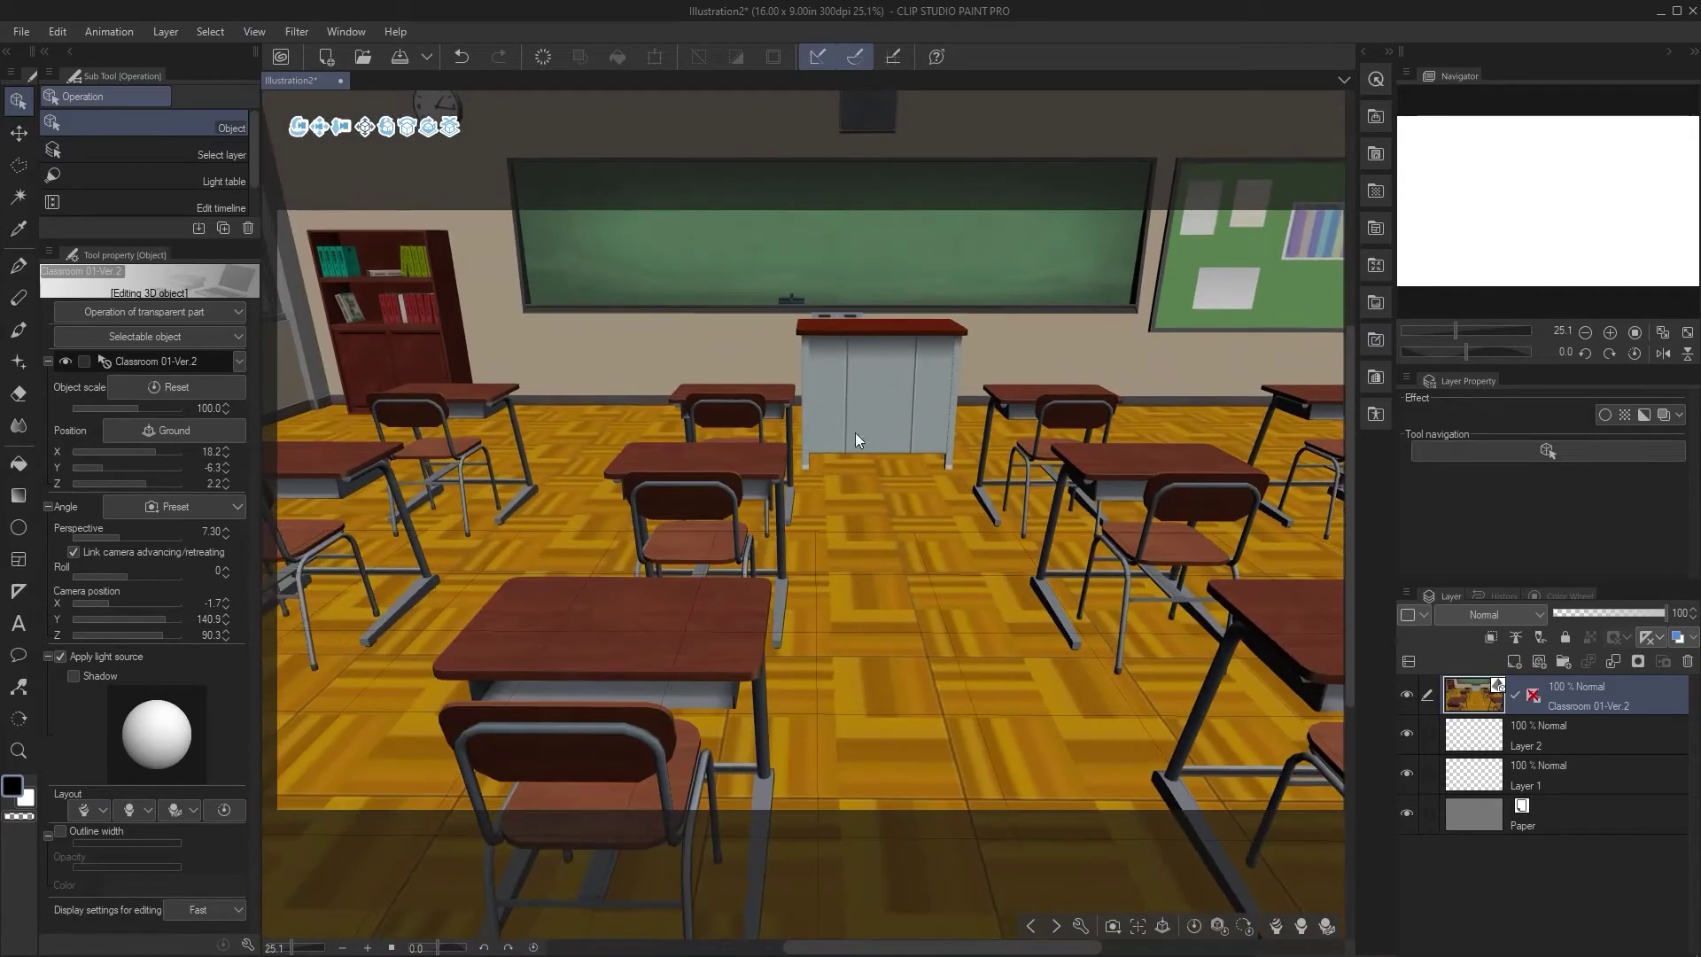
# Step: Reposition the classroom and adjust its camera for a closer, slightly downward view of the teacher's desk and chalkboard
pyautogui.moveTo(314, 139); pyautogui.dragTo(301, 126)
pyautogui.moveTo(778, 444); pyautogui.dragTo(811, 385)
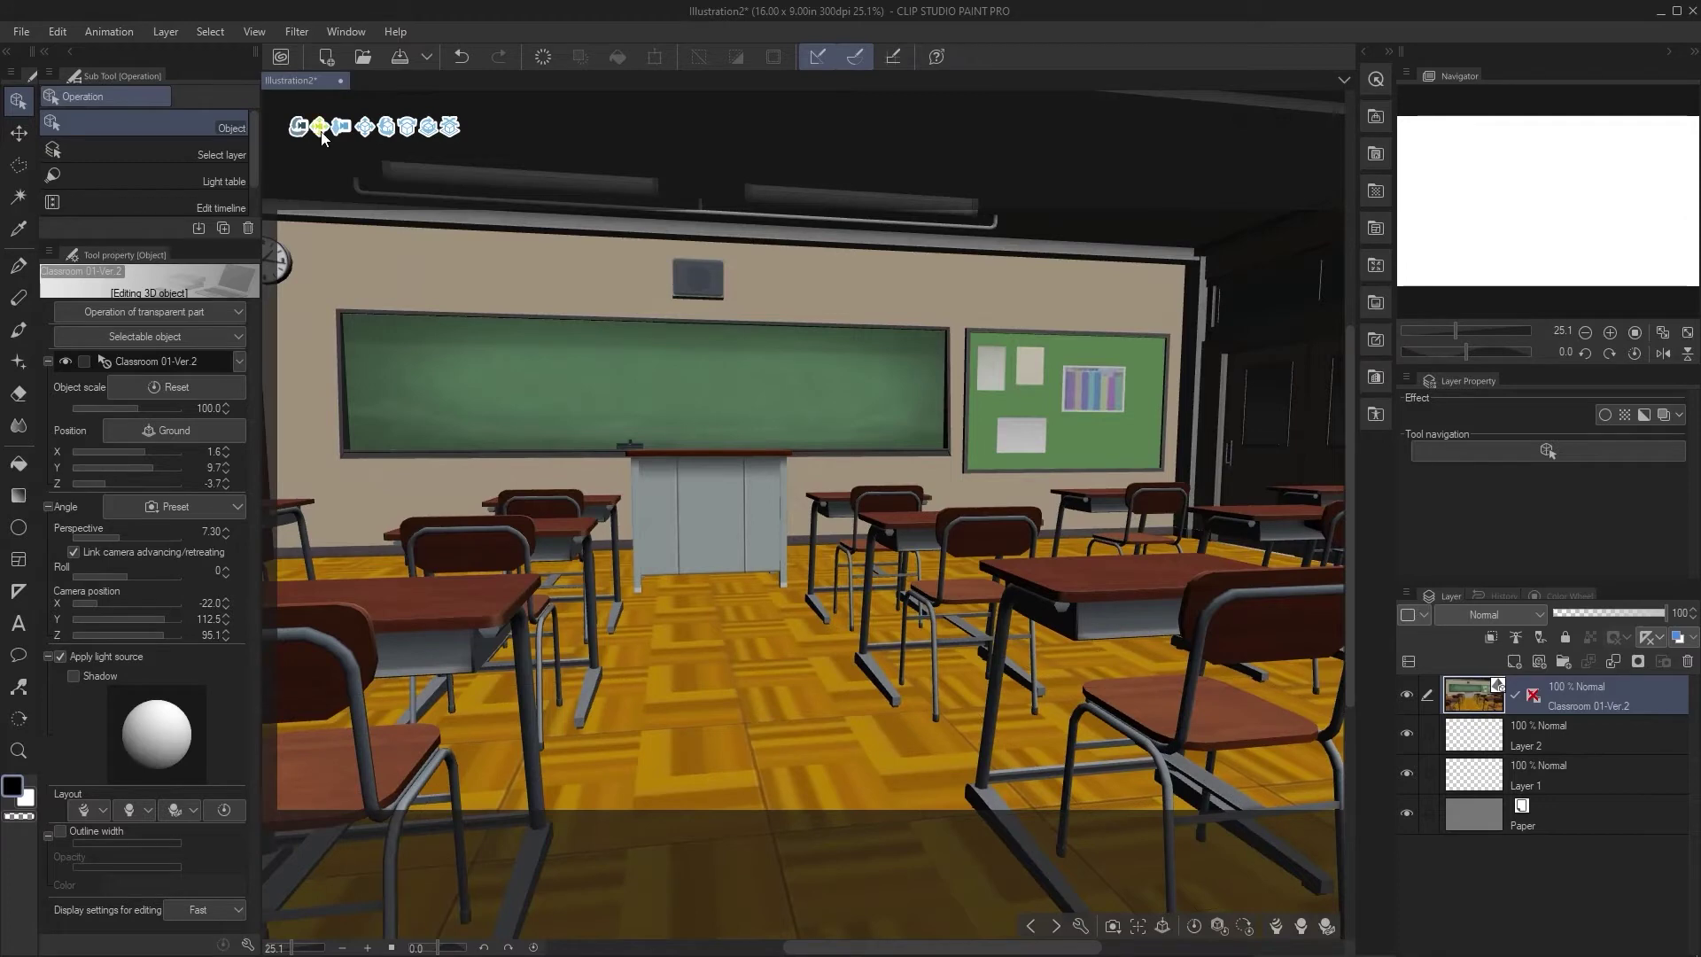
pyautogui.moveTo(760, 440); pyautogui.dragTo(740, 476)
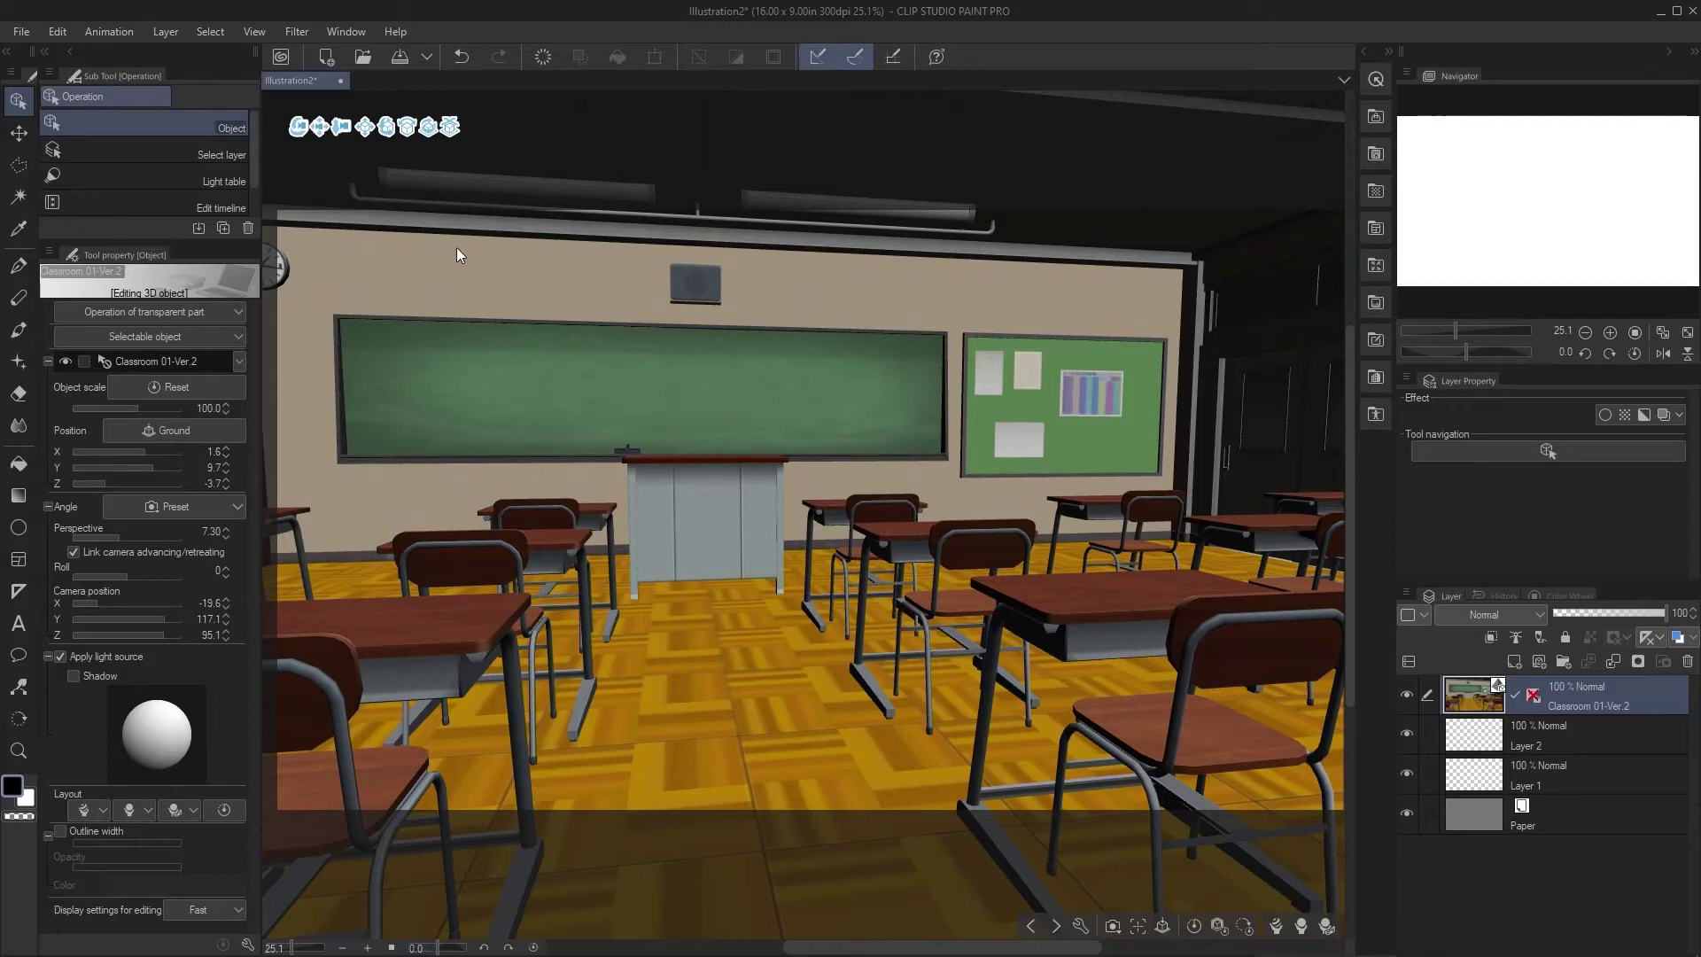
pyautogui.moveTo(323, 129); pyautogui.dragTo(597, 227)
pyautogui.moveTo(343, 133); pyautogui.dragTo(388, 152)
pyautogui.moveTo(885, 468); pyautogui.dragTo(880, 390)
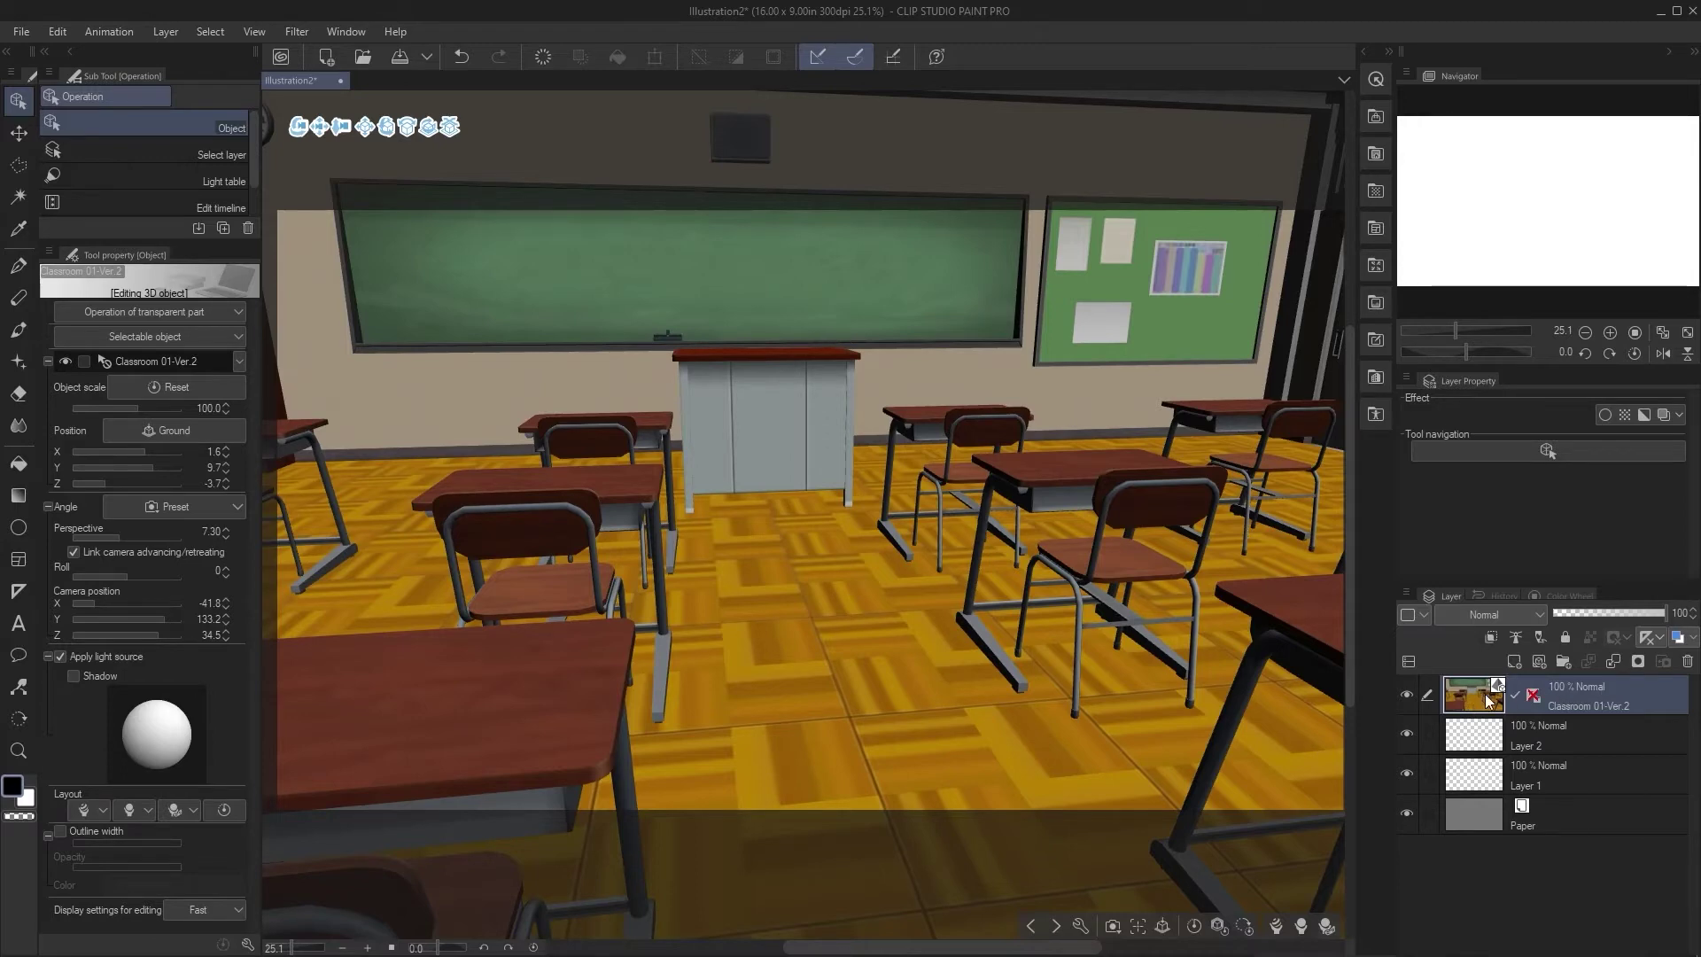
# Step: Place the Bicycle small-object 3D material on its own layer directly above Layer 2
pyautogui.click(1525, 732)
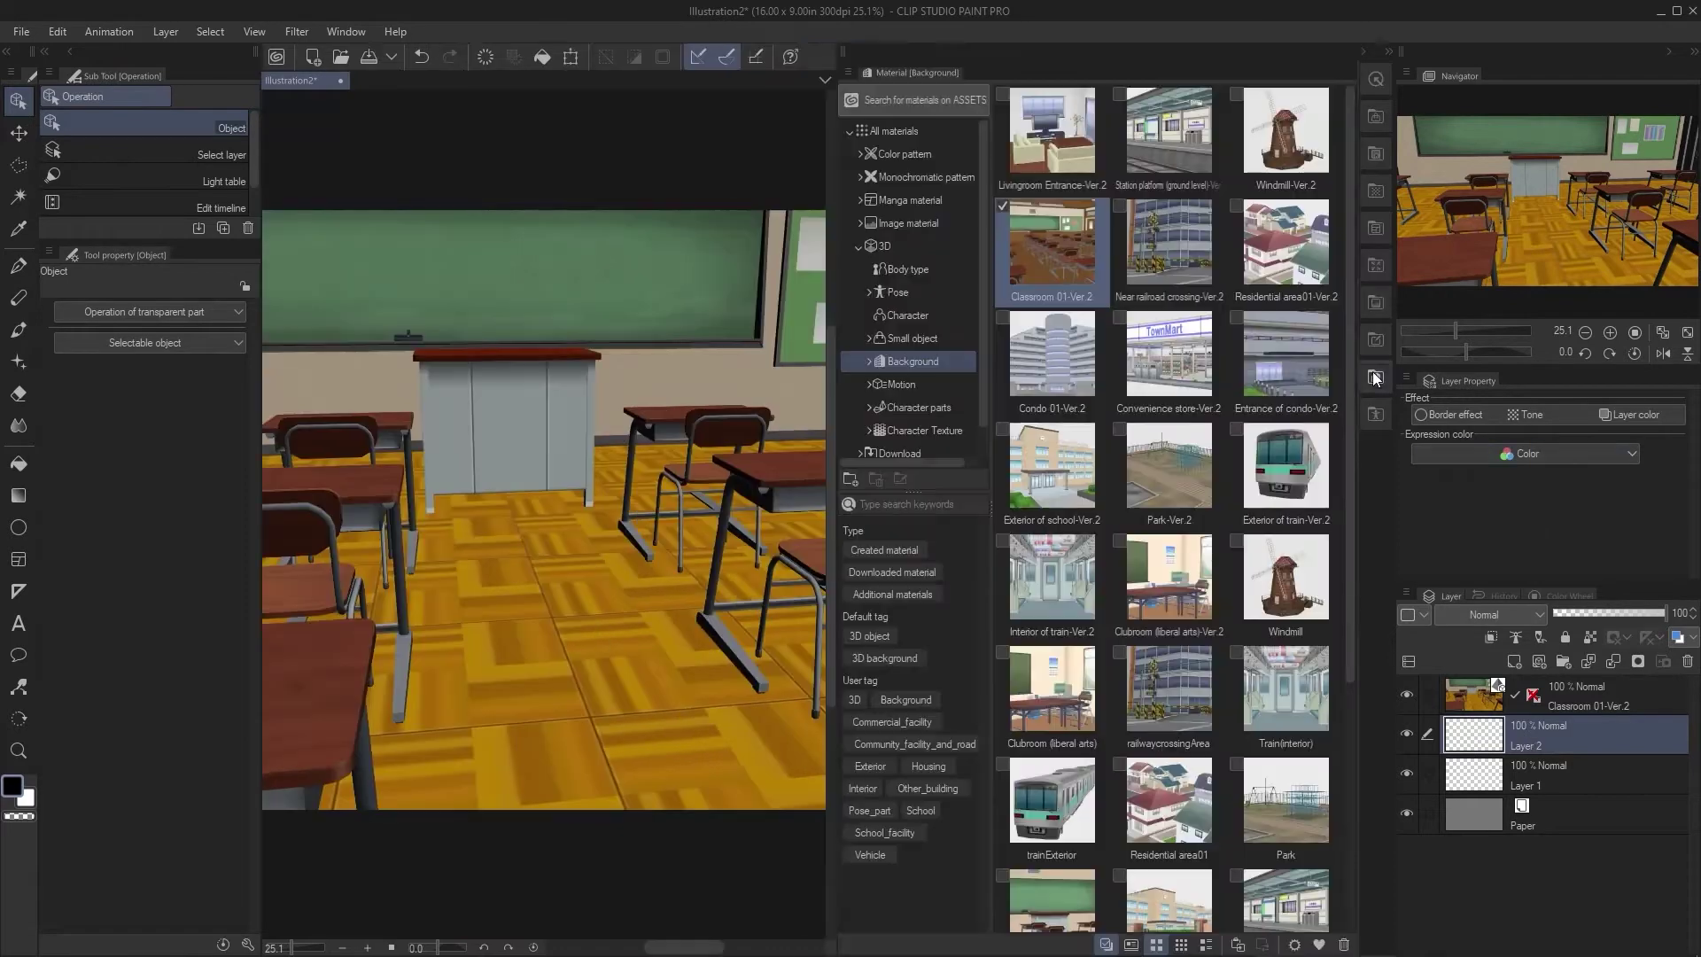
pyautogui.click(1376, 377)
pyautogui.click(912, 337)
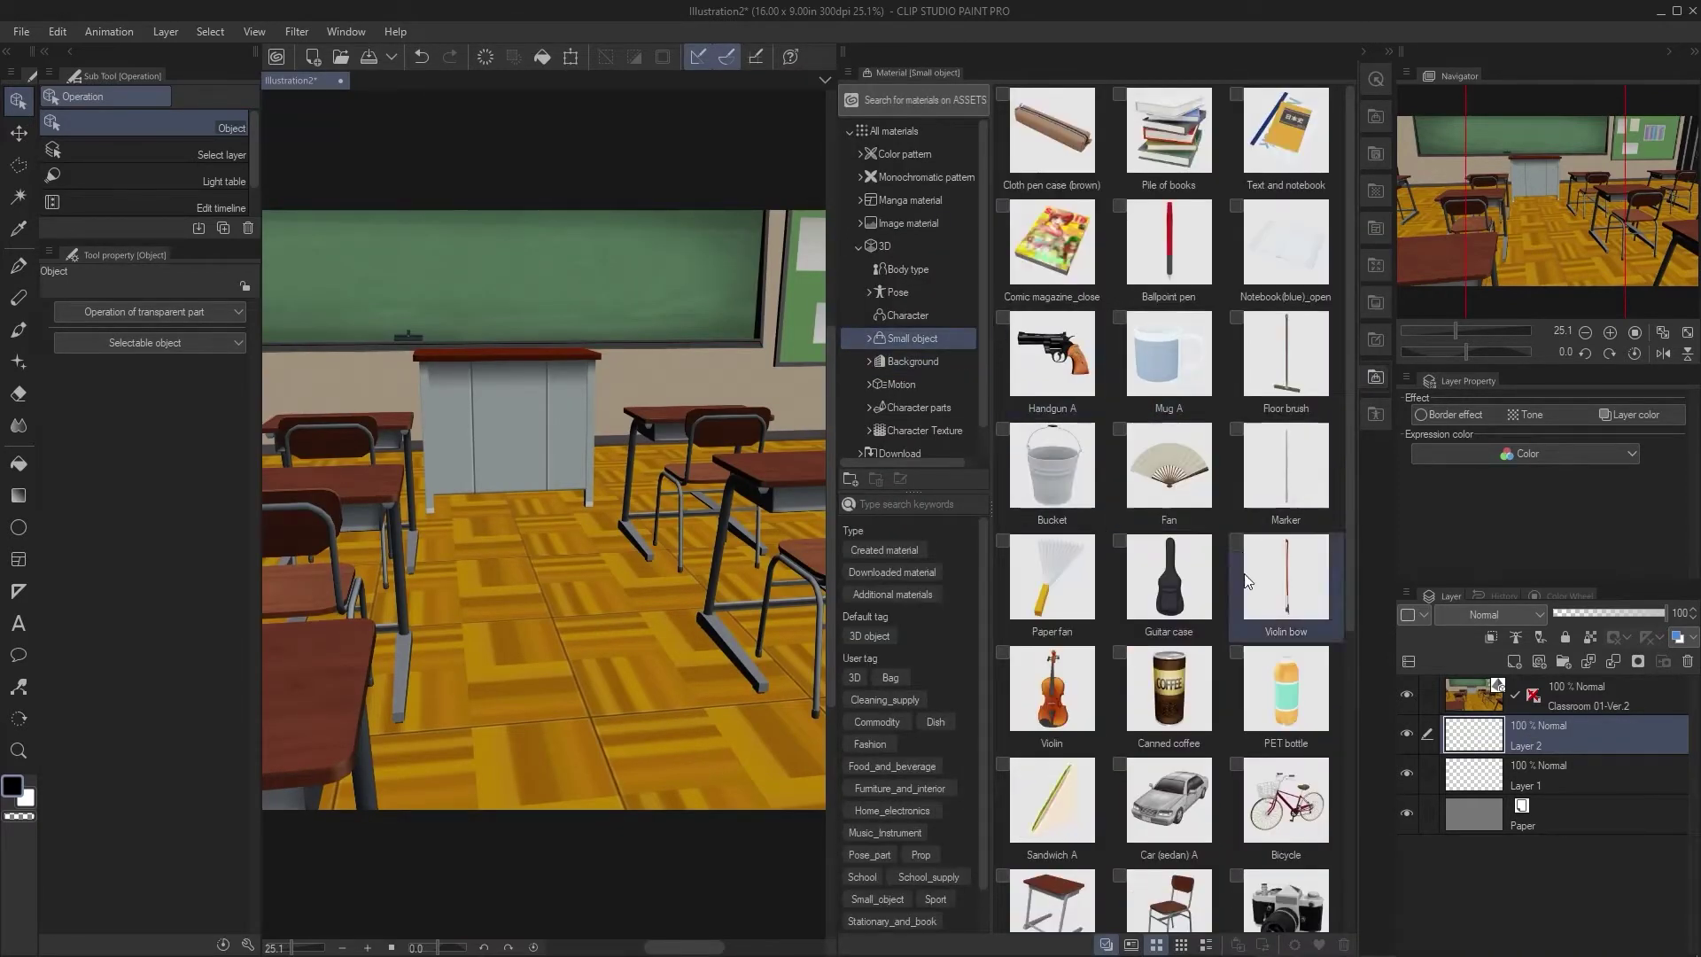
pyautogui.moveTo(1285, 802); pyautogui.dragTo(544, 472)
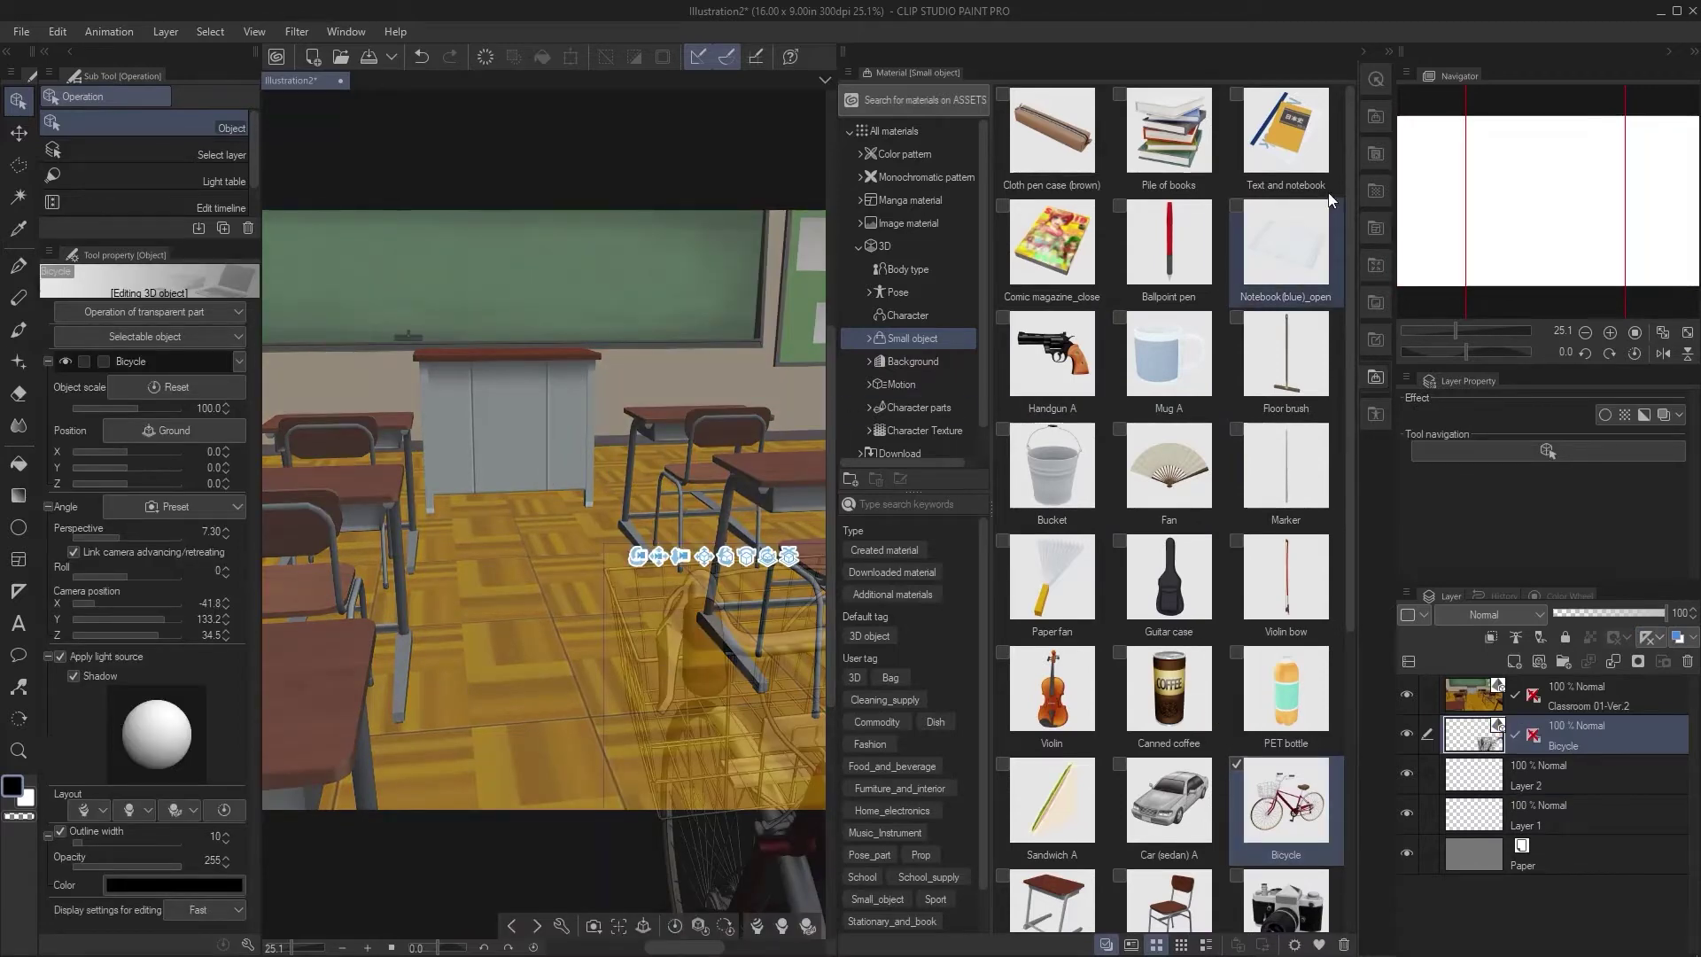
pyautogui.click(1376, 377)
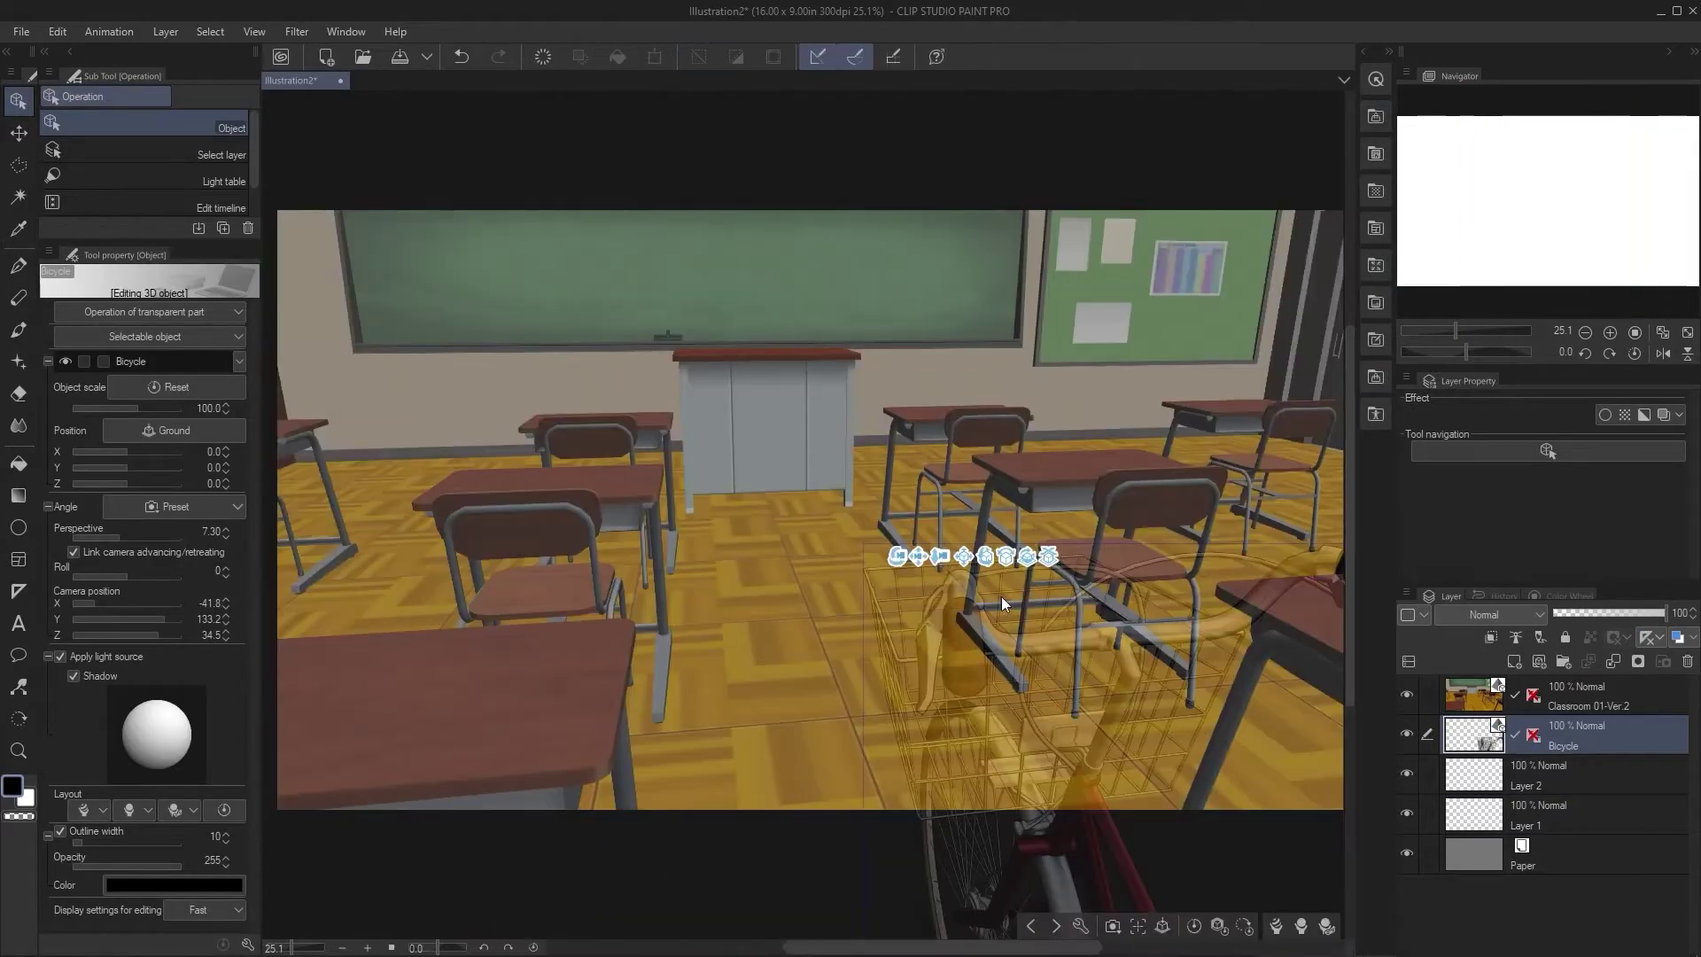
# Step: Adjust the bicycle's view and position separately from the classroom, and delete the Bicycle layer
pyautogui.moveTo(905, 567); pyautogui.dragTo(990, 555)
pyautogui.click(1473, 696)
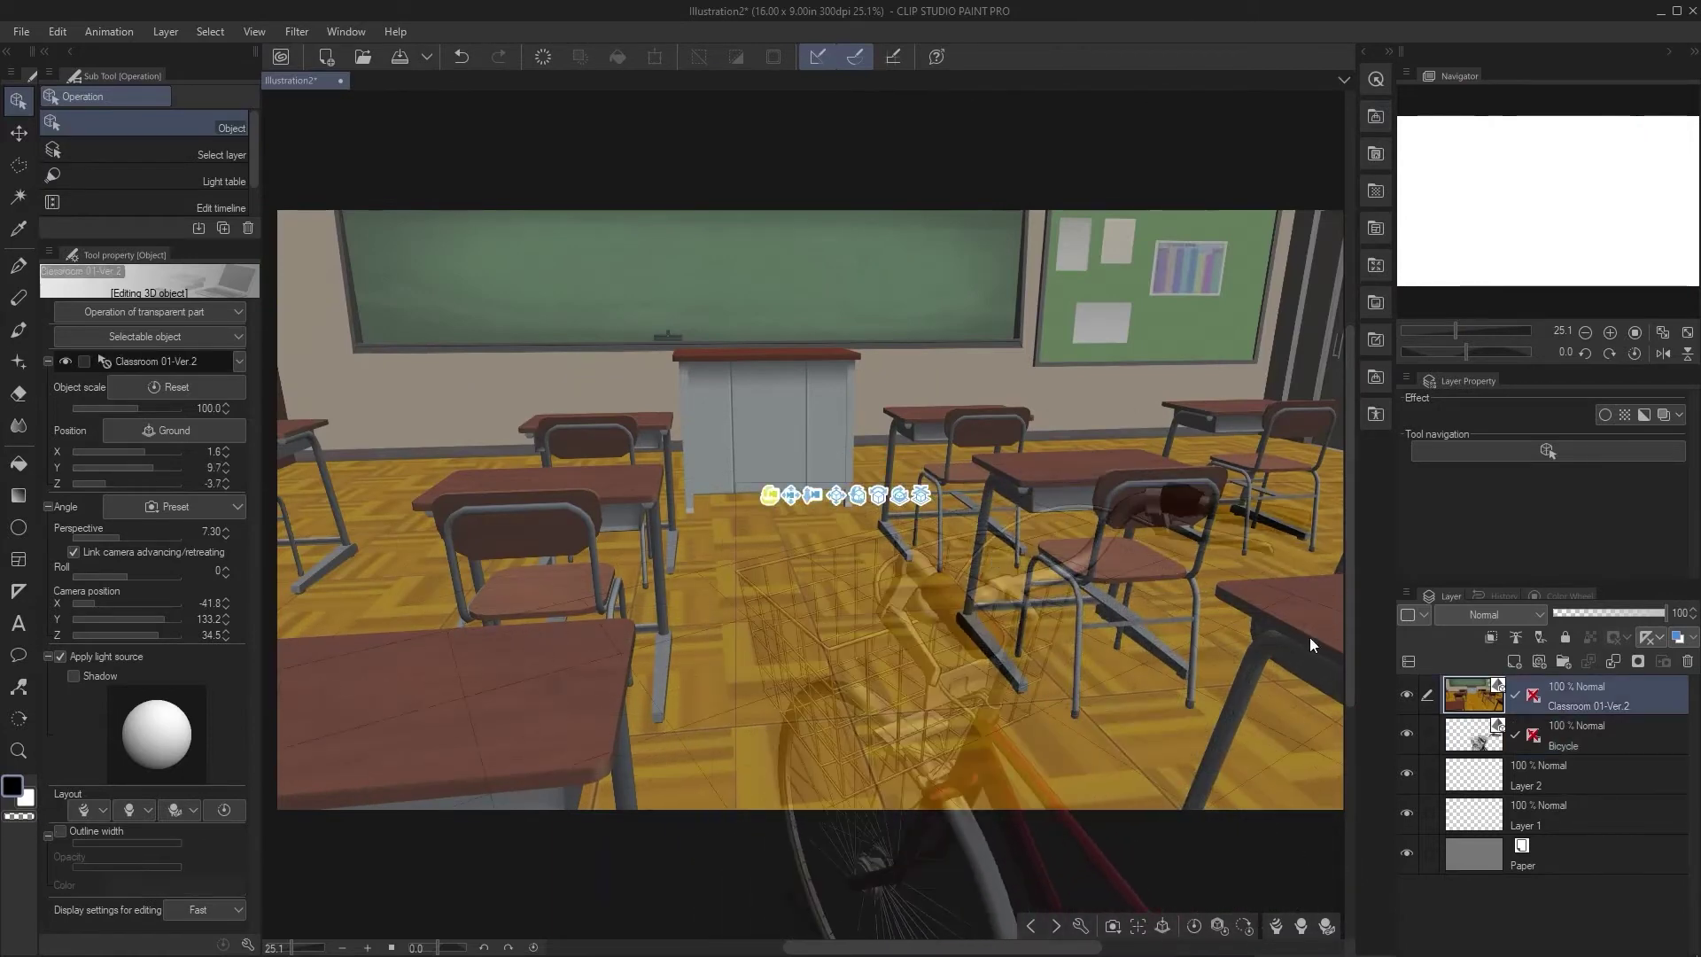
pyautogui.click(1471, 736)
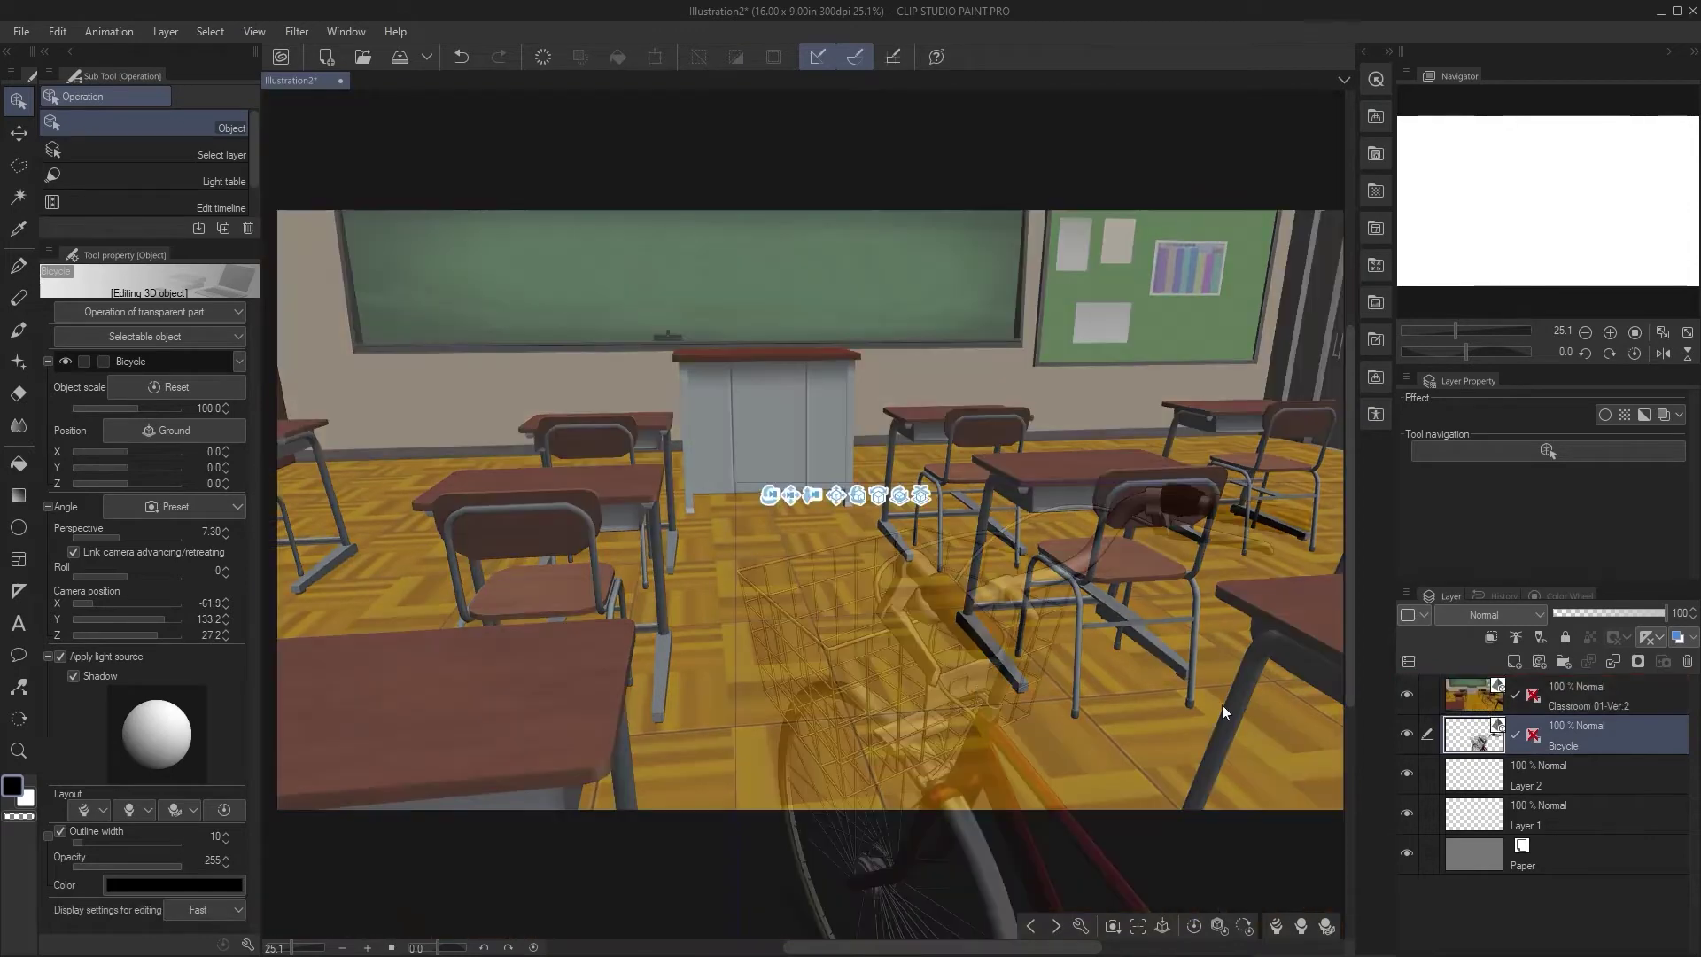
pyautogui.moveTo(815, 499); pyautogui.dragTo(425, 335)
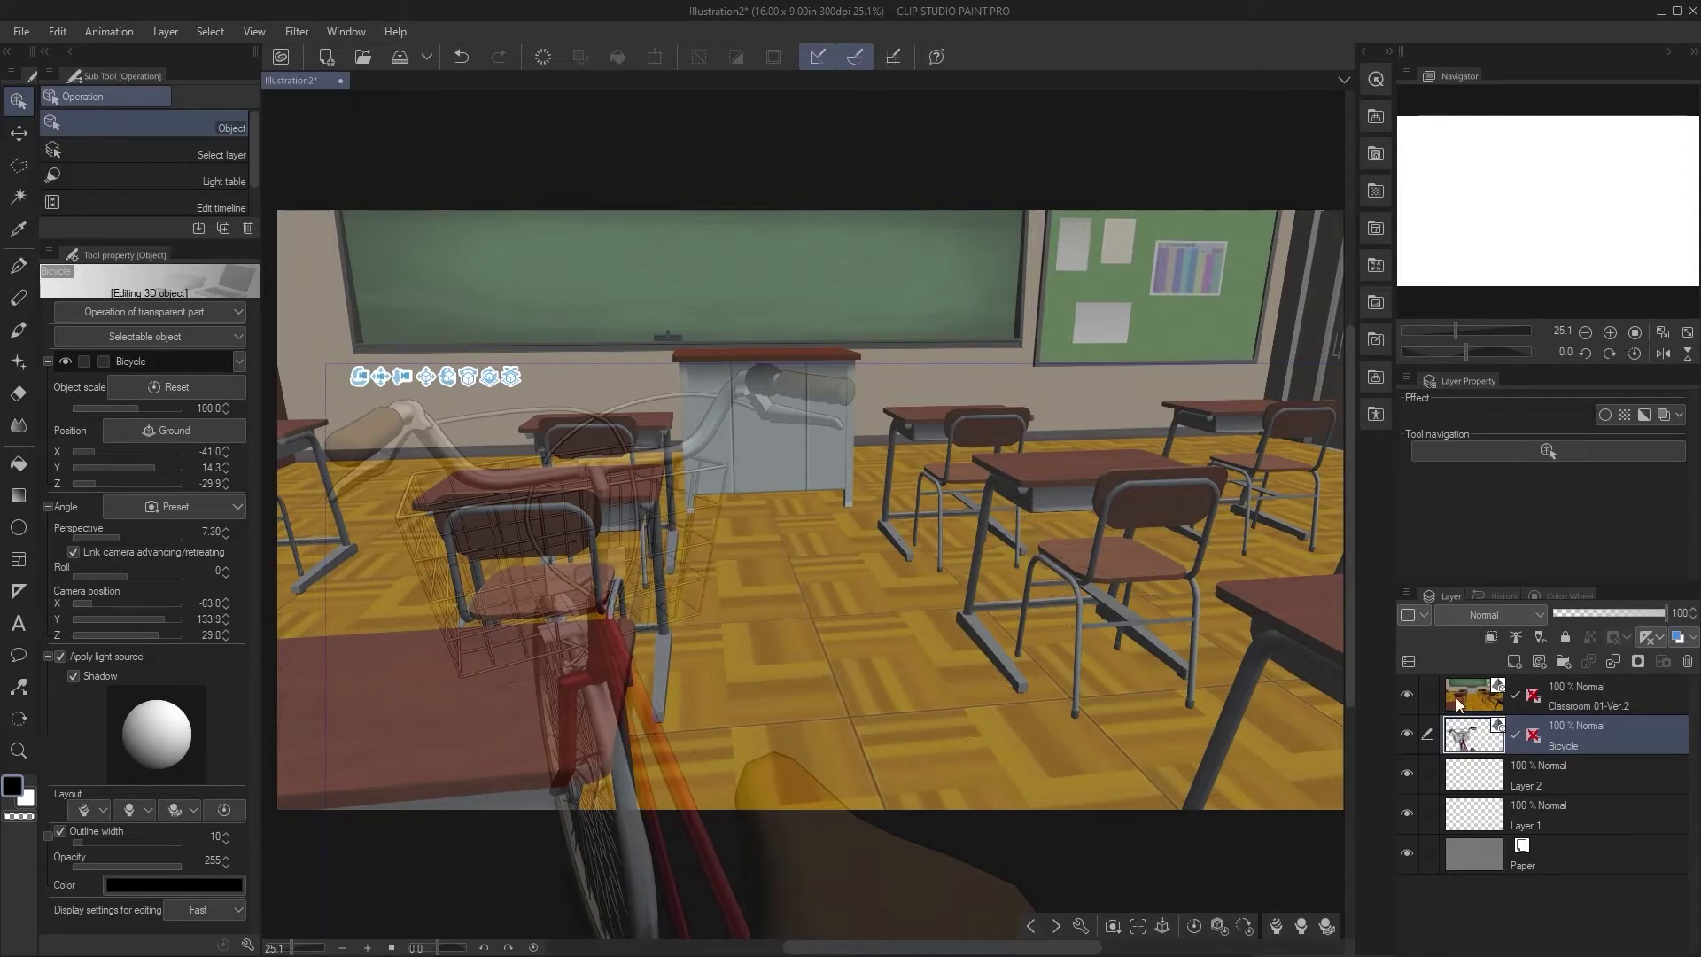
pyautogui.click(1688, 663)
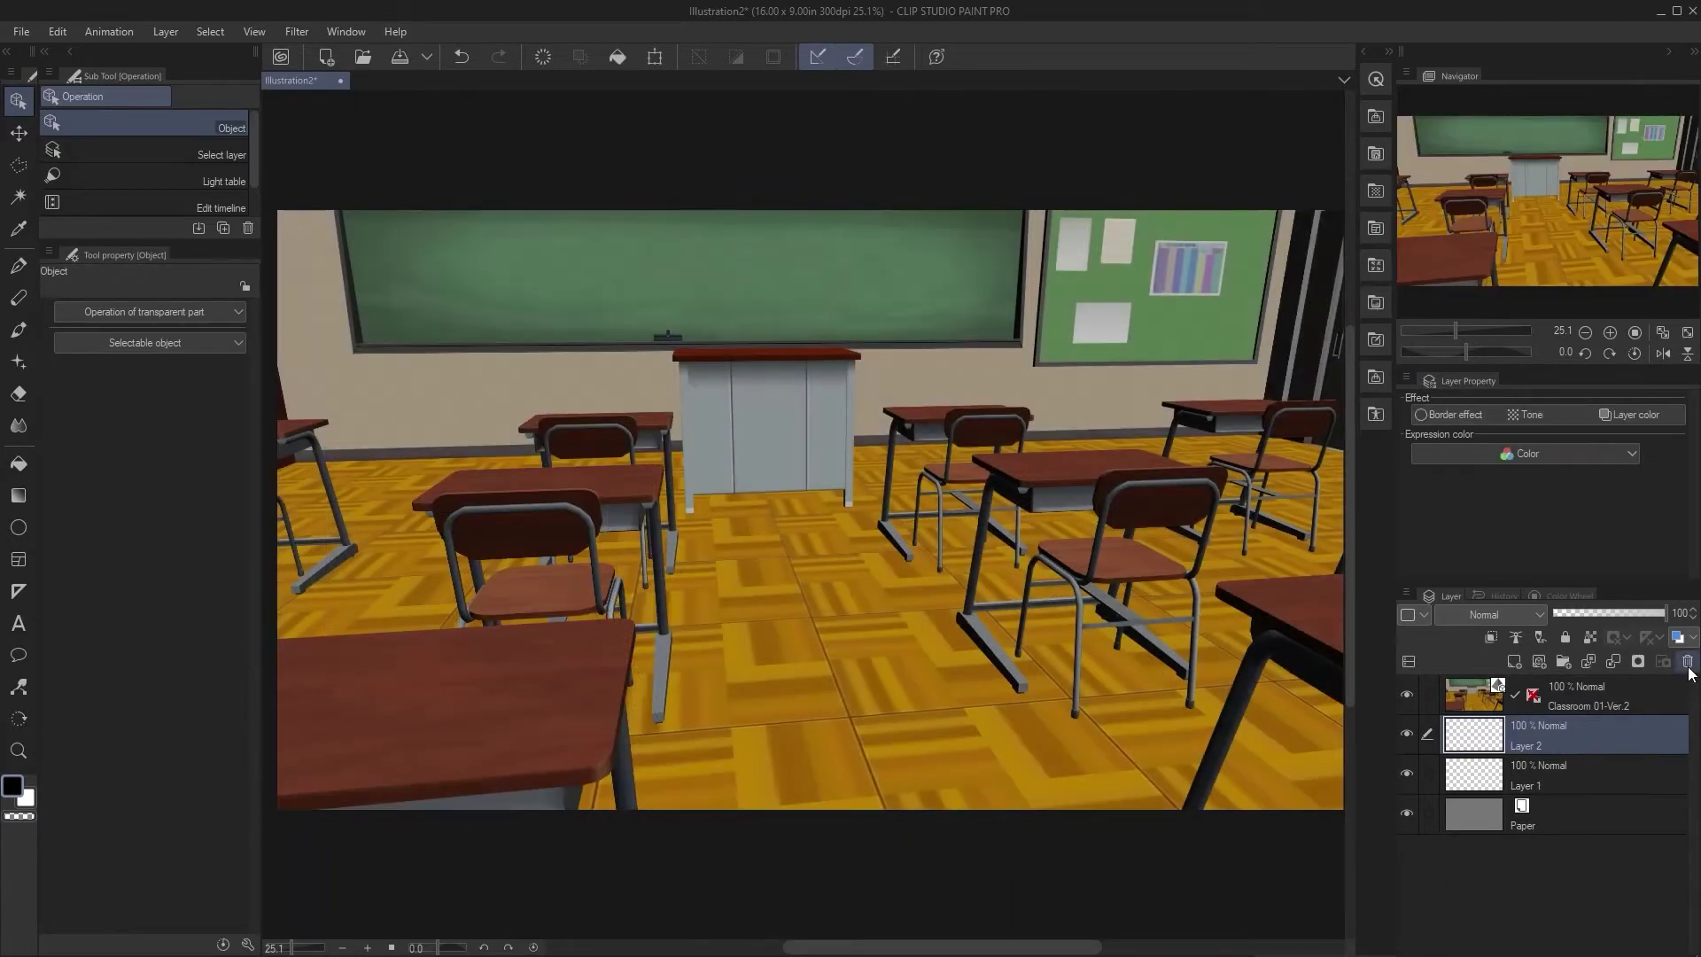
# Step: Paste the bicycle into the Classroom 01-Ver.2 layer and position it in the aisle beside the teacher's desk
pyautogui.click(1606, 693)
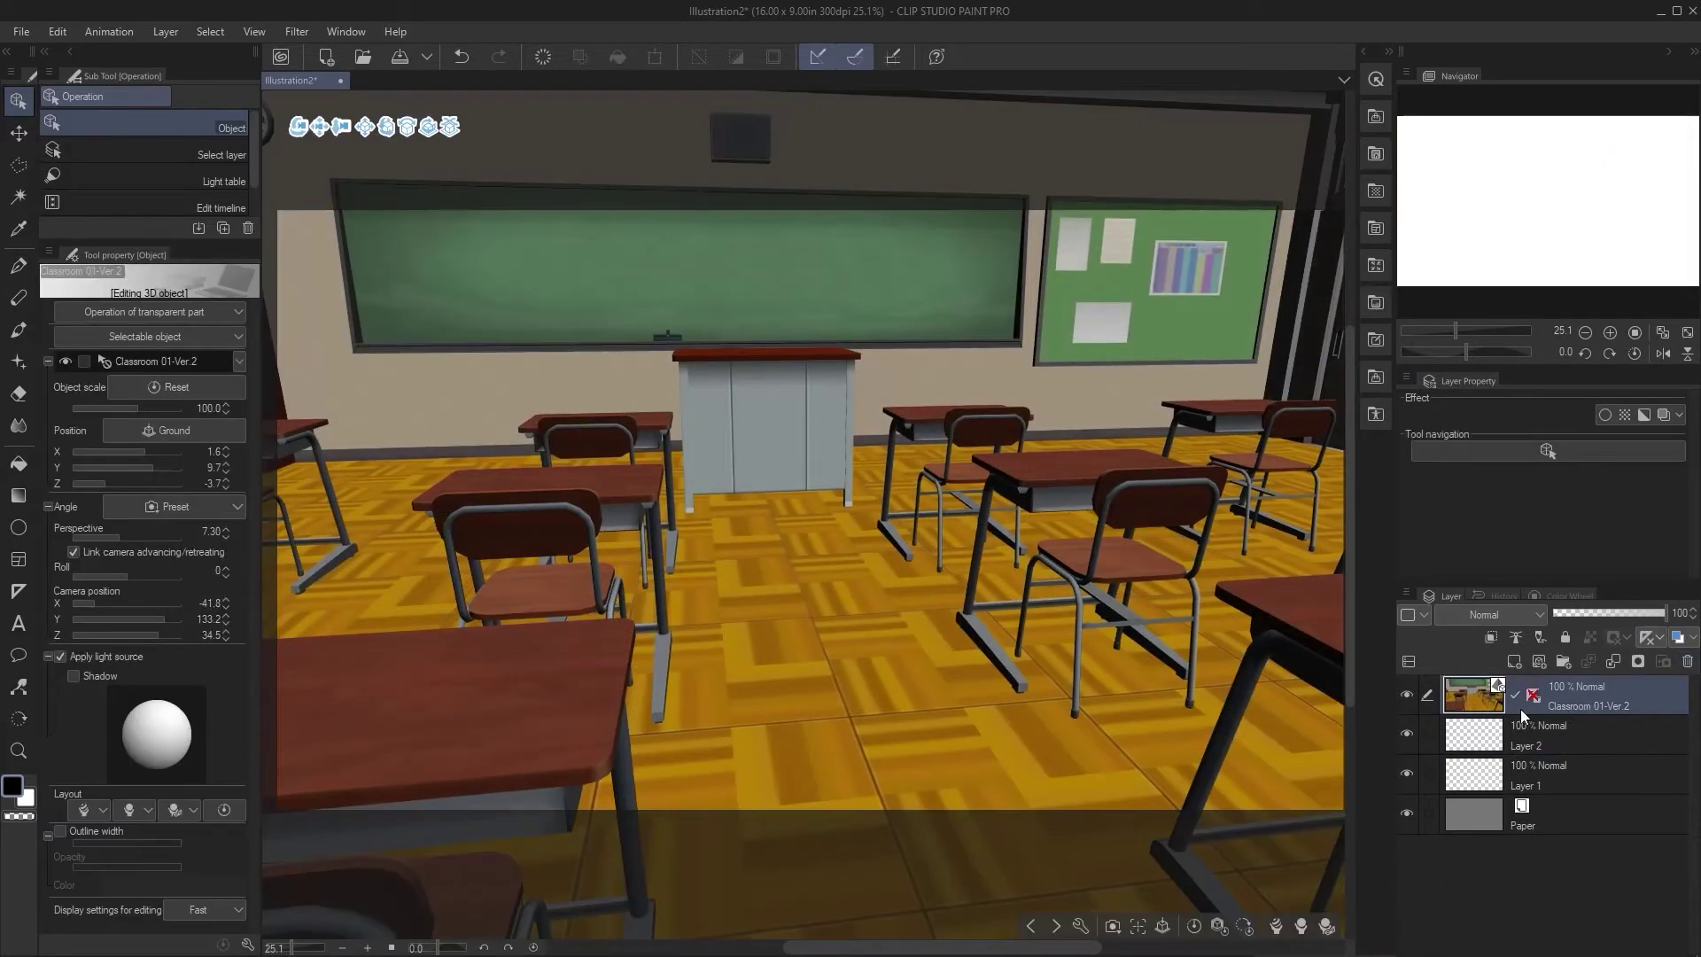
pyautogui.hotkey('ctrl', 'v')
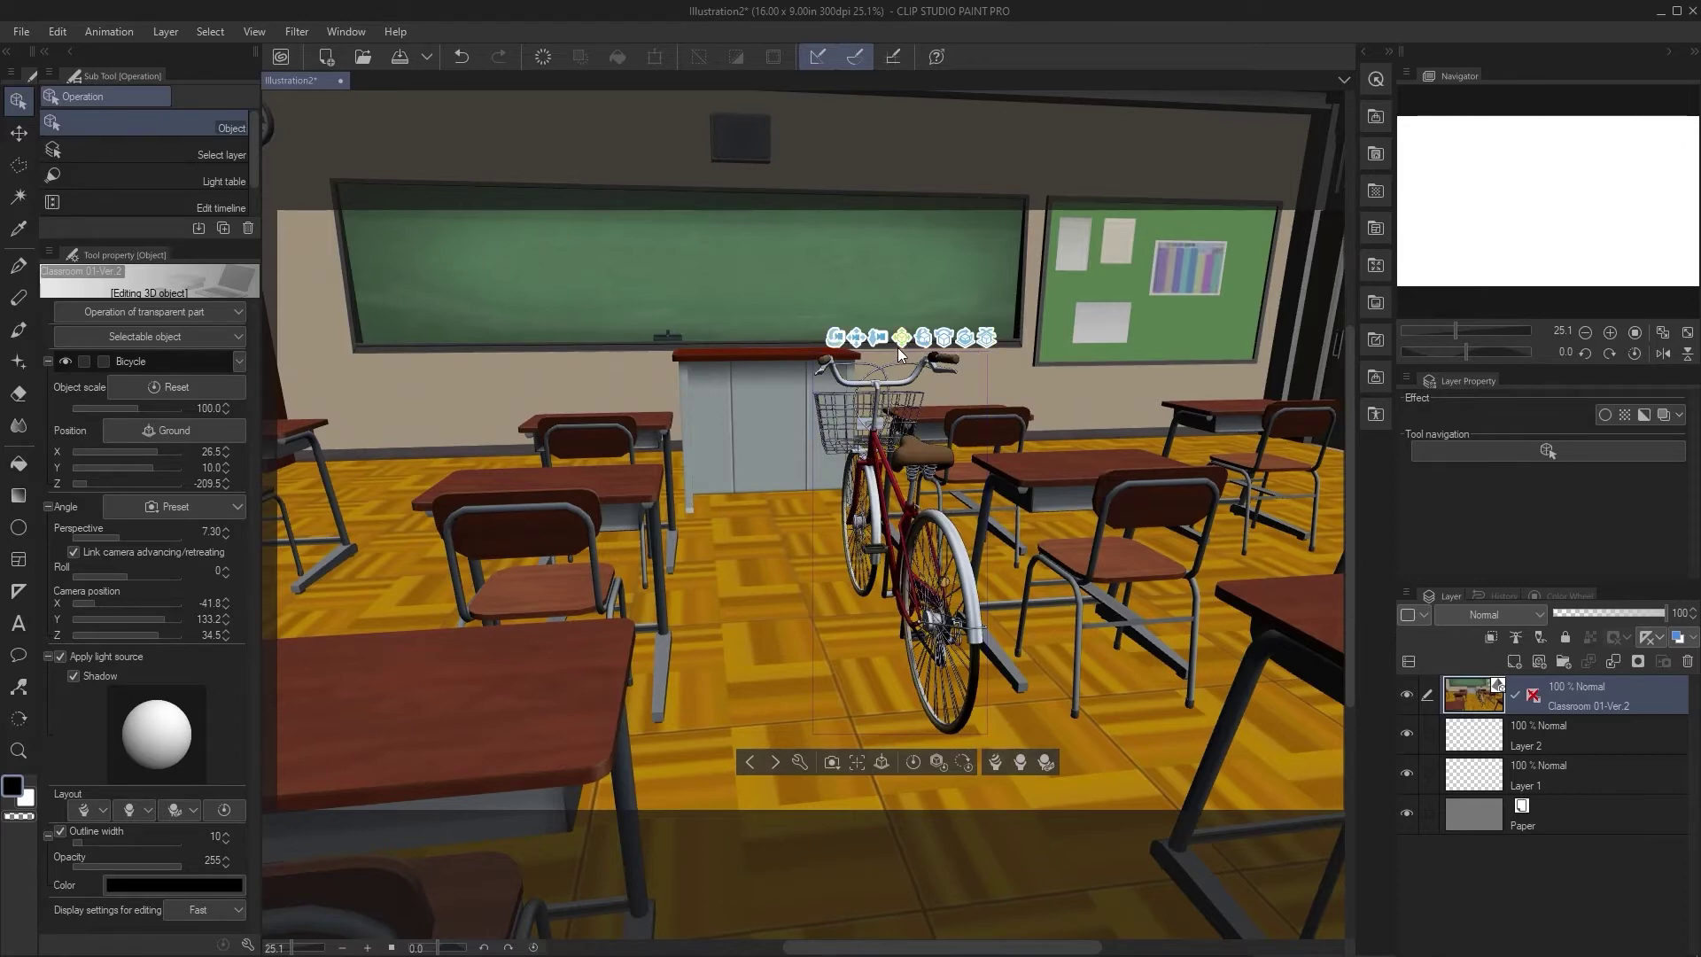
pyautogui.moveTo(901, 339)
pyautogui.mouseDown()
pyautogui.moveTo(880, 305)
pyautogui.moveTo(627, 323)
pyautogui.moveTo(761, 278)
pyautogui.moveTo(1055, 469)
pyautogui.moveTo(625, 359)
pyautogui.moveTo(1001, 266)
pyautogui.moveTo(753, 253)
pyautogui.moveTo(1010, 465)
pyautogui.moveTo(935, 583)
pyautogui.moveTo(957, 315)
pyautogui.moveTo(939, 300)
pyautogui.moveTo(876, 330)
pyautogui.moveTo(892, 335)
pyautogui.mouseUp()
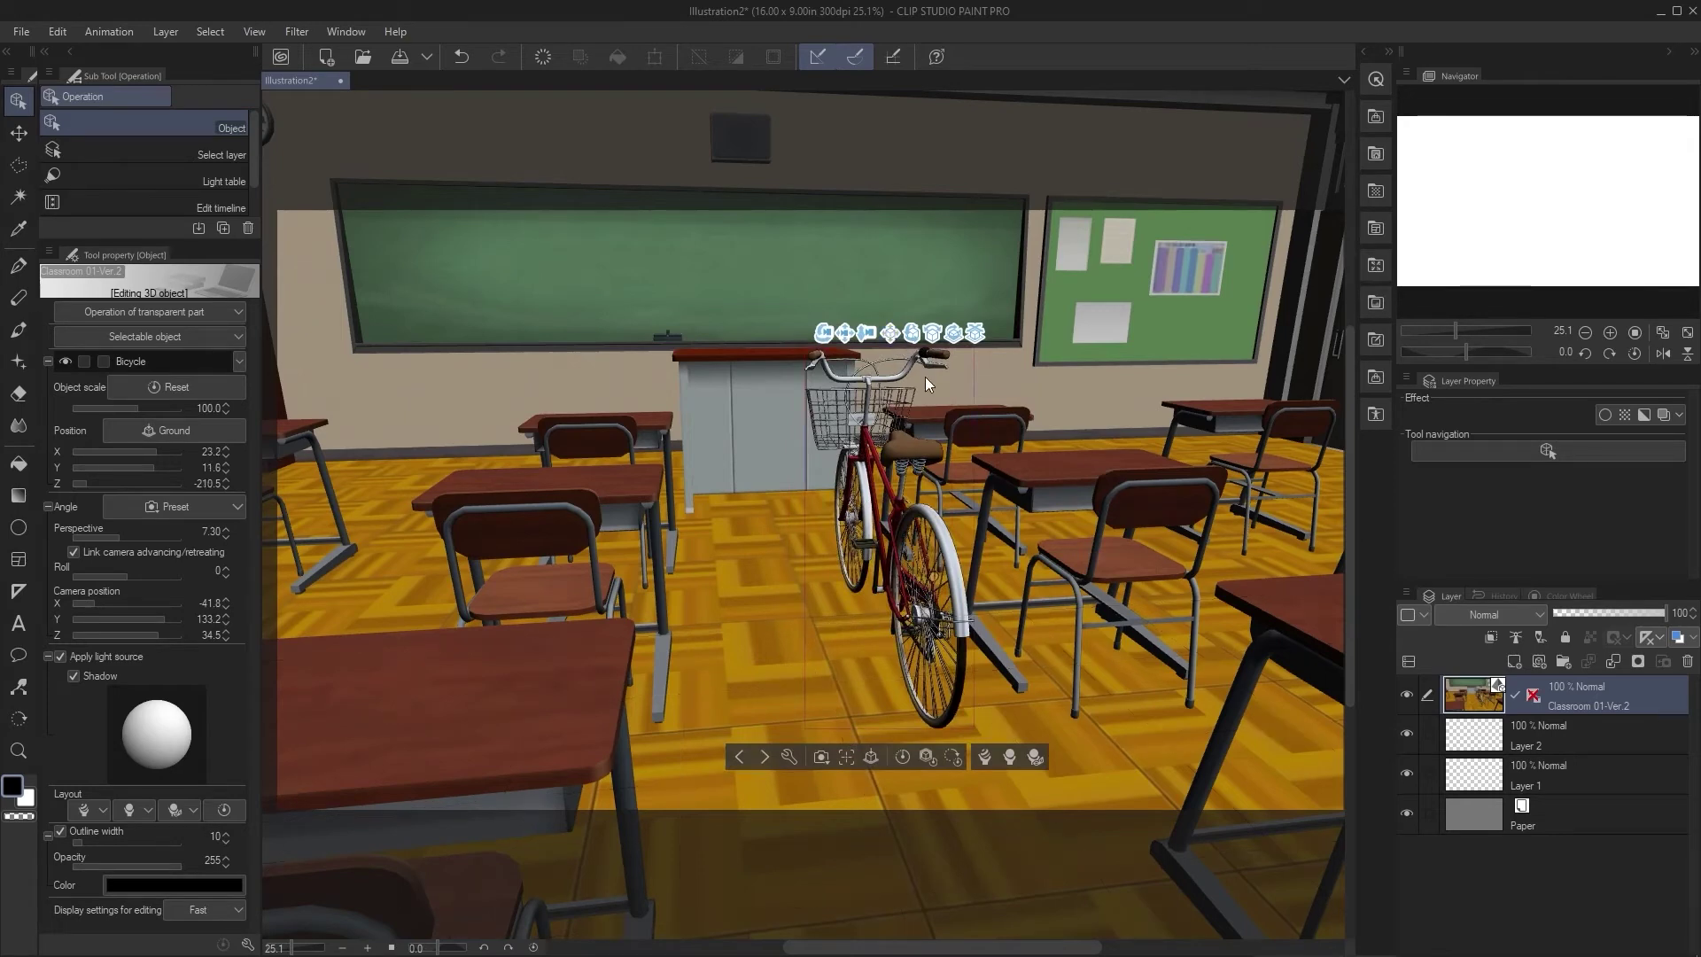
# Step: Shift the bicycle sideways and upward along its axes to about X 26.1 and Y 24.8
pyautogui.click(906, 454)
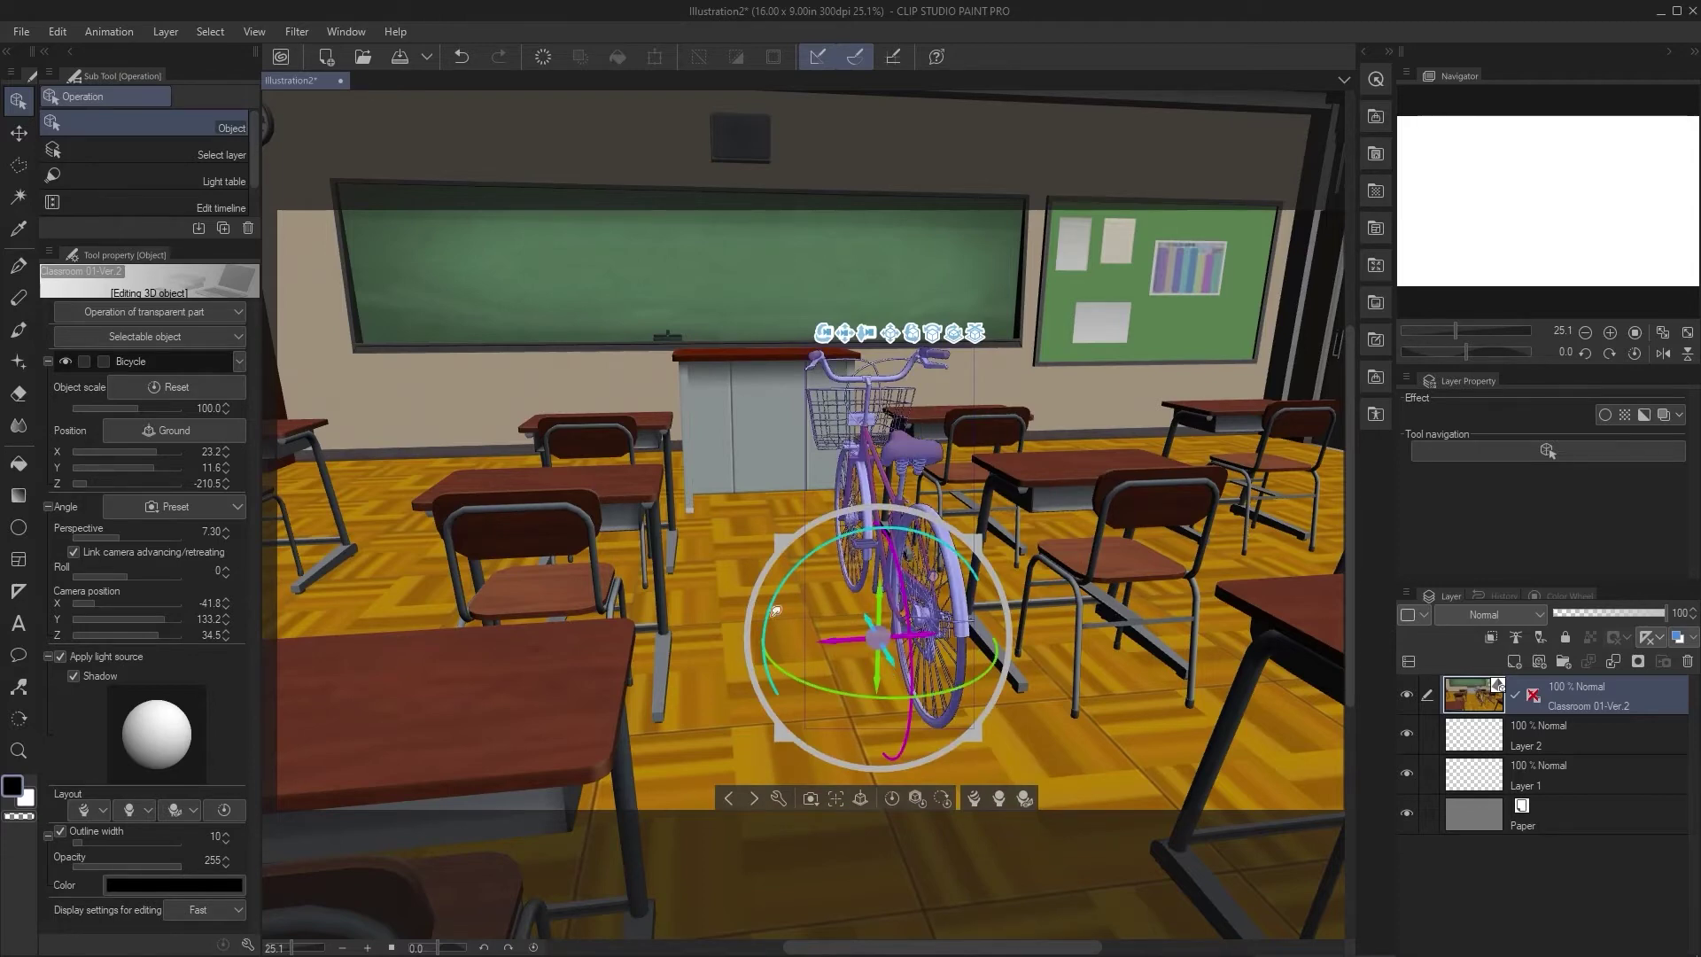
pyautogui.moveTo(822, 640); pyautogui.dragTo(837, 640)
pyautogui.moveTo(896, 592); pyautogui.dragTo(898, 575)
# Step: Try rotating the bicycle, undo the rotation, and change the camera angle to show the bicycle from its side
pyautogui.moveTo(793, 554); pyautogui.dragTo(829, 492)
pyautogui.hotkey('ctrl', 'z')
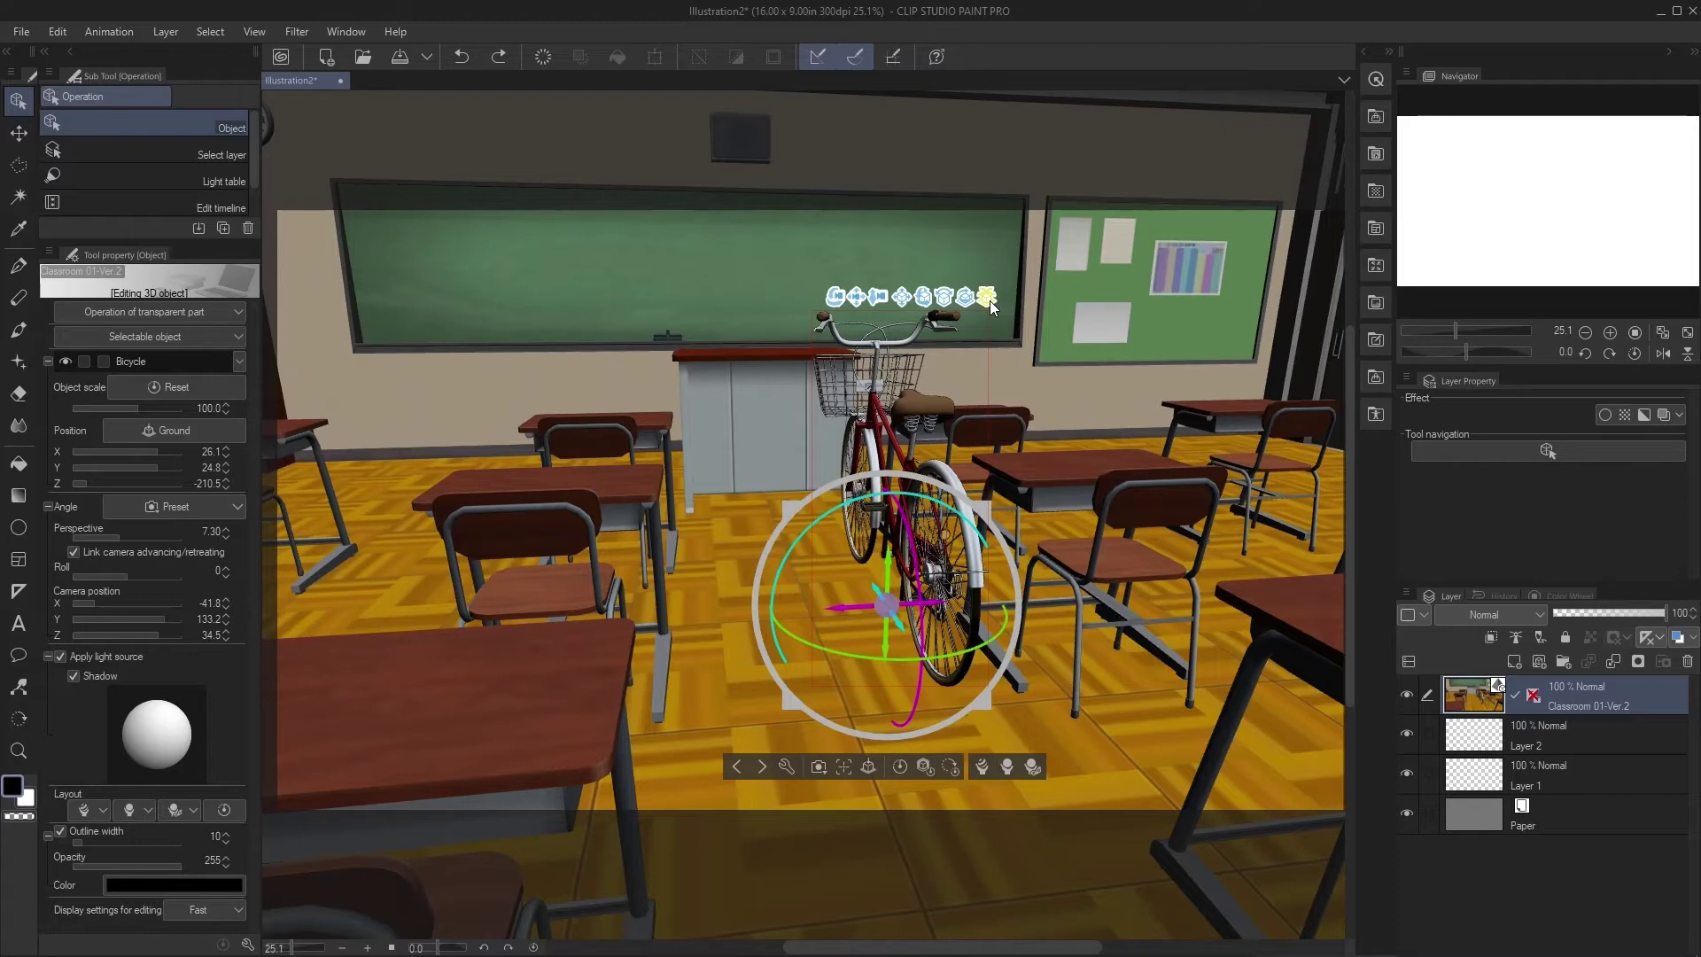
pyautogui.moveTo(991, 300); pyautogui.dragTo(1040, 523)
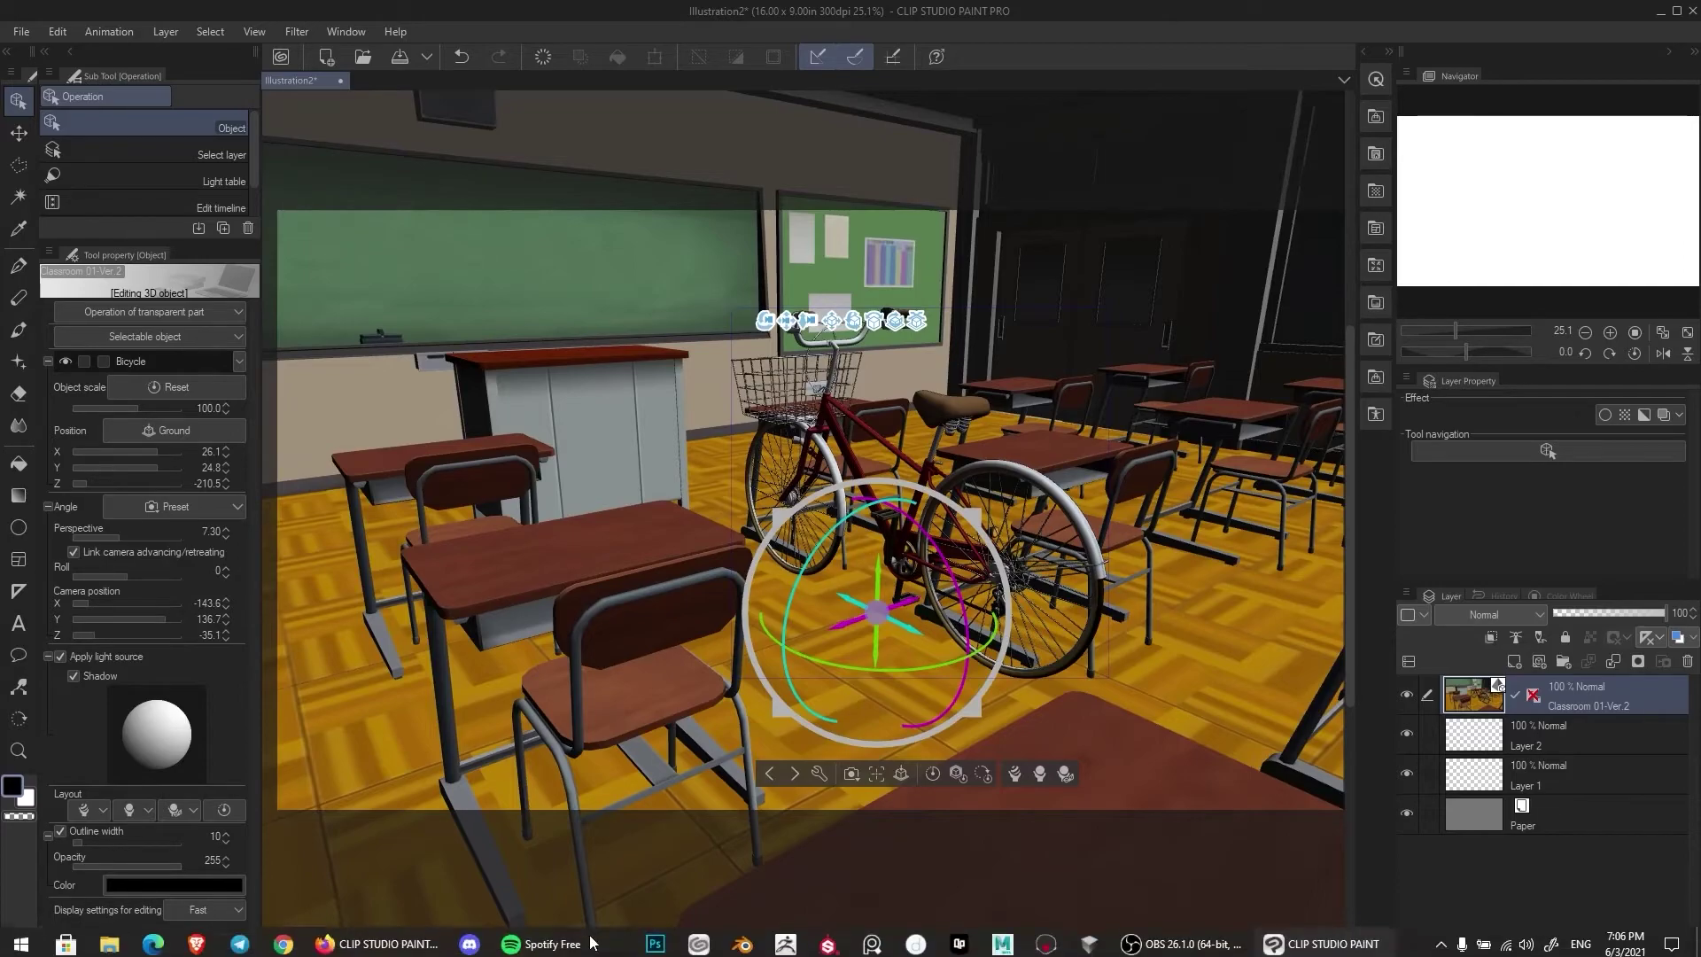
# Step: Switch to Firefox and look through the free 3D model pages of Sketchfab, CGTrader, TurboSquid and Free3D
pyautogui.click(377, 939)
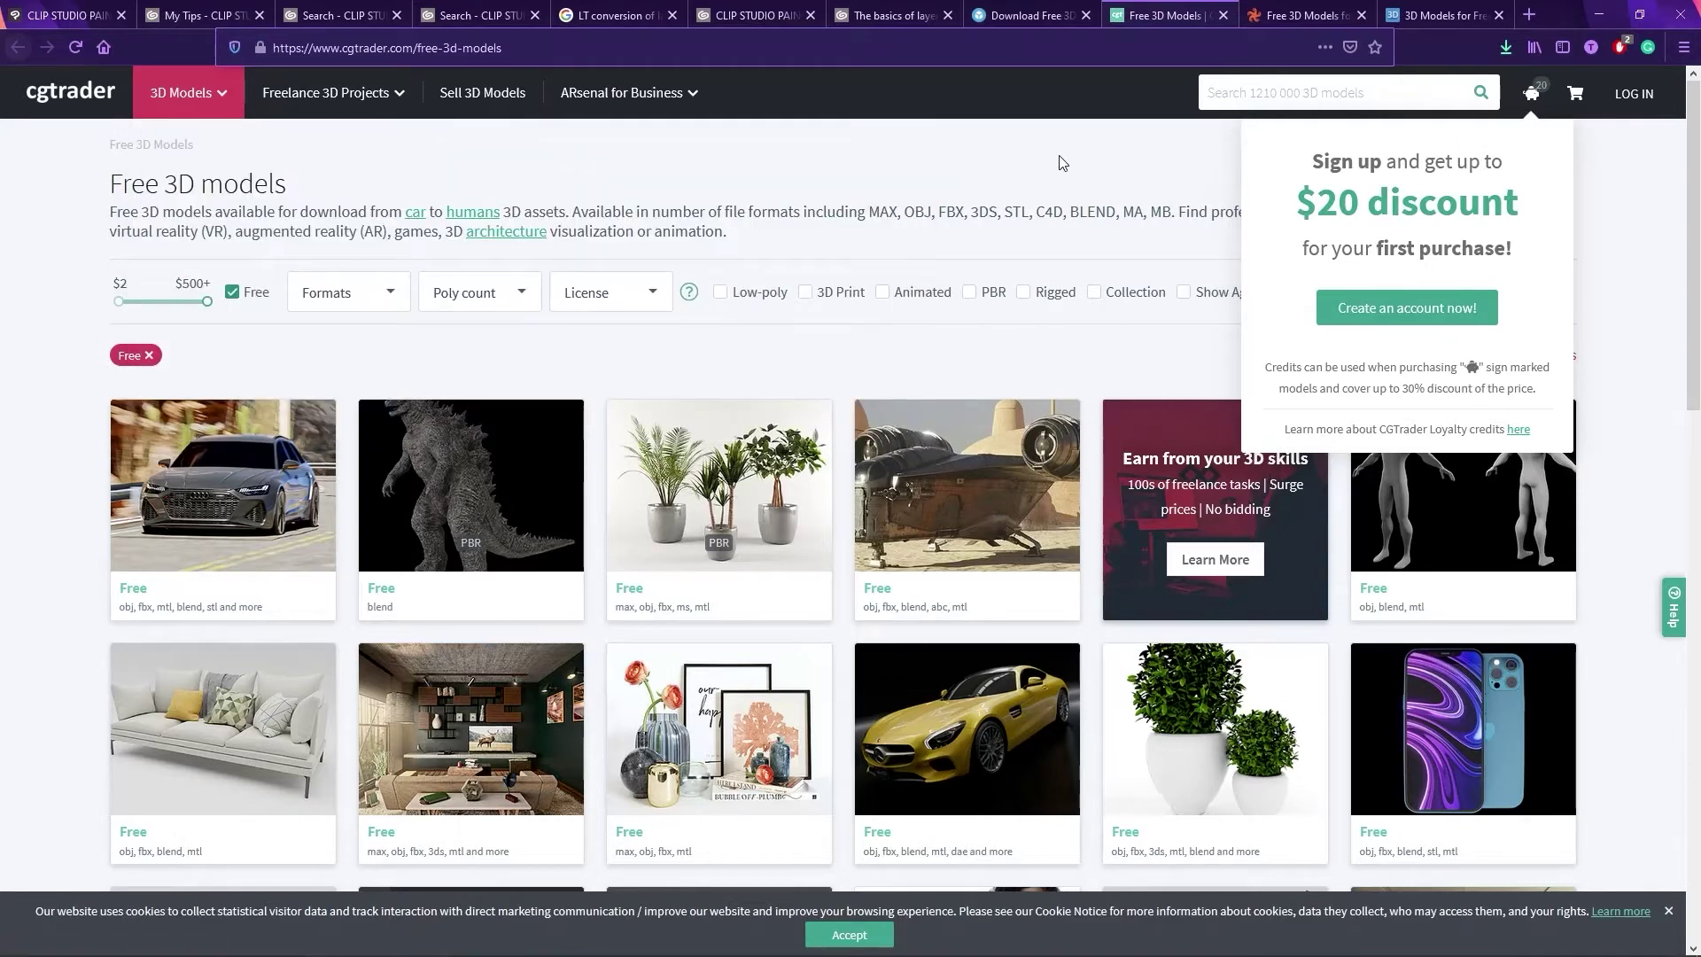
pyautogui.click(1043, 13)
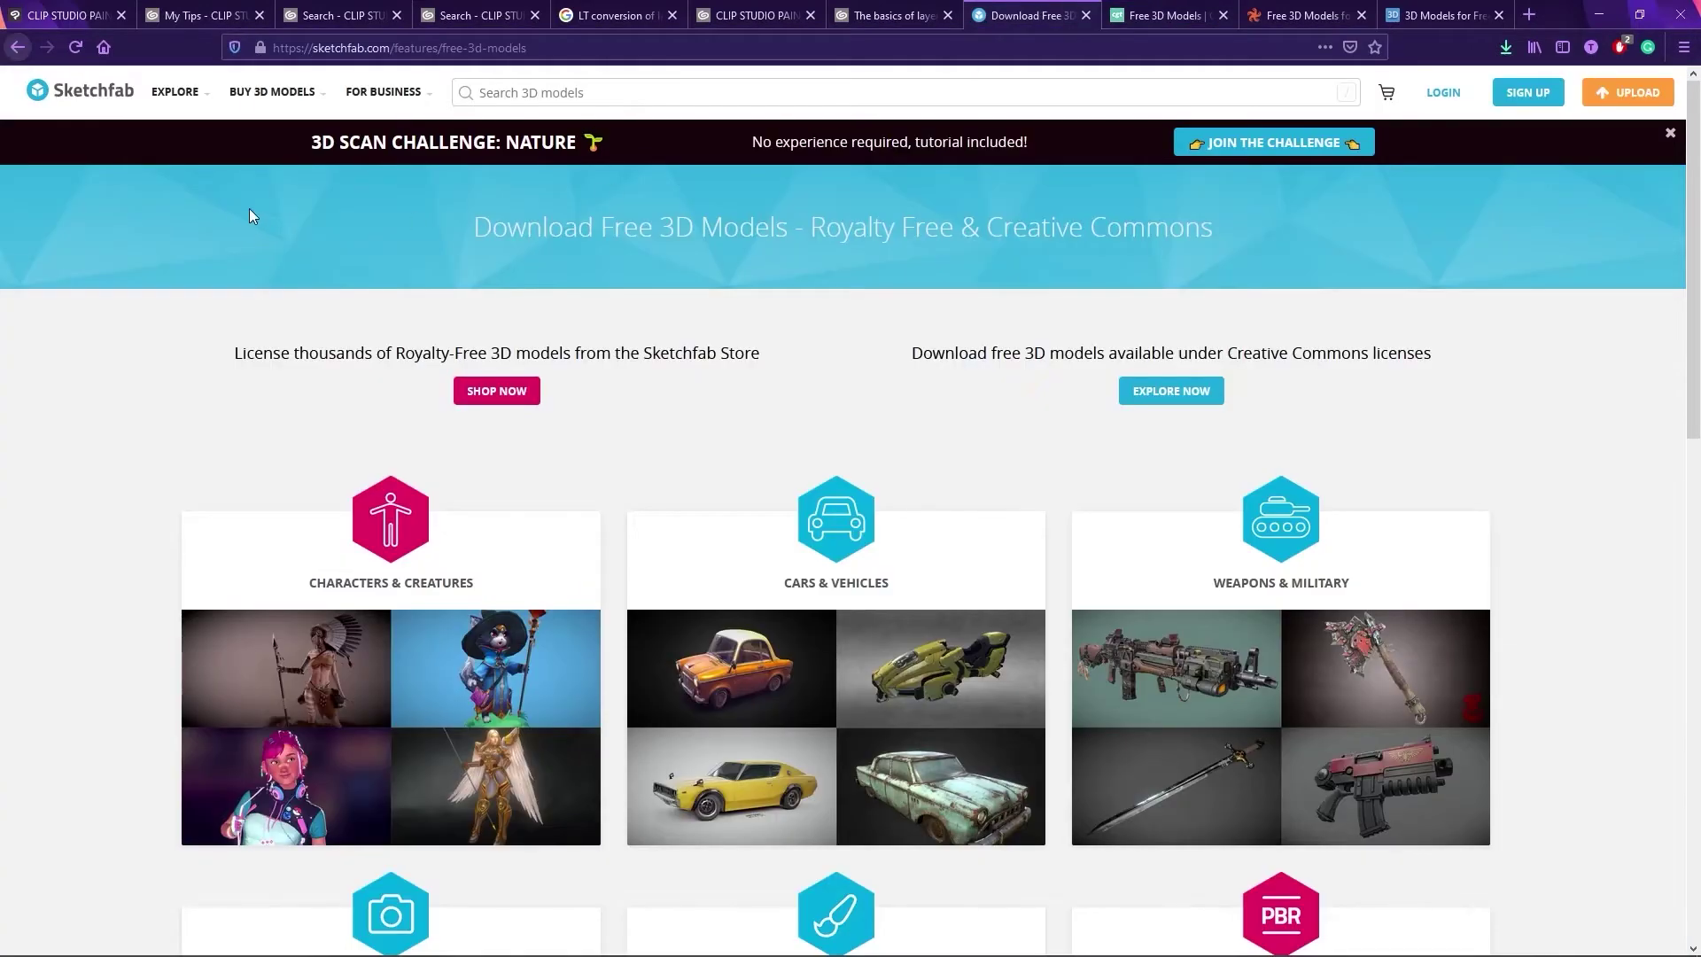
pyautogui.click(1143, 13)
pyautogui.click(1338, 10)
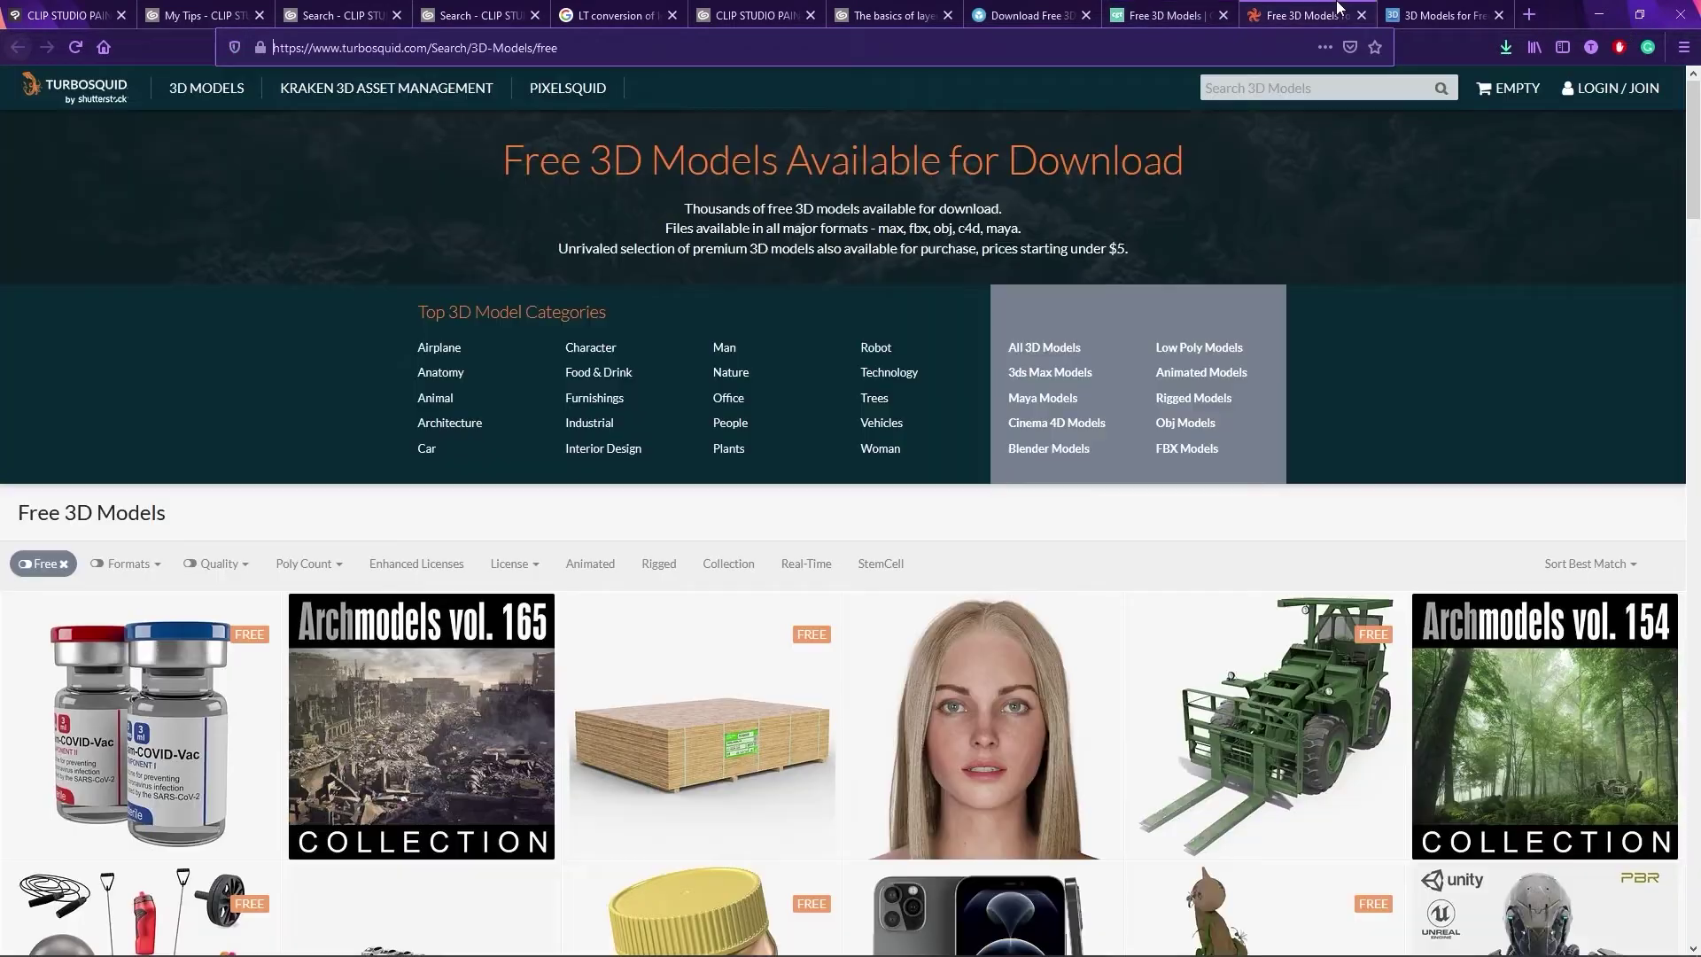
pyautogui.click(1444, 15)
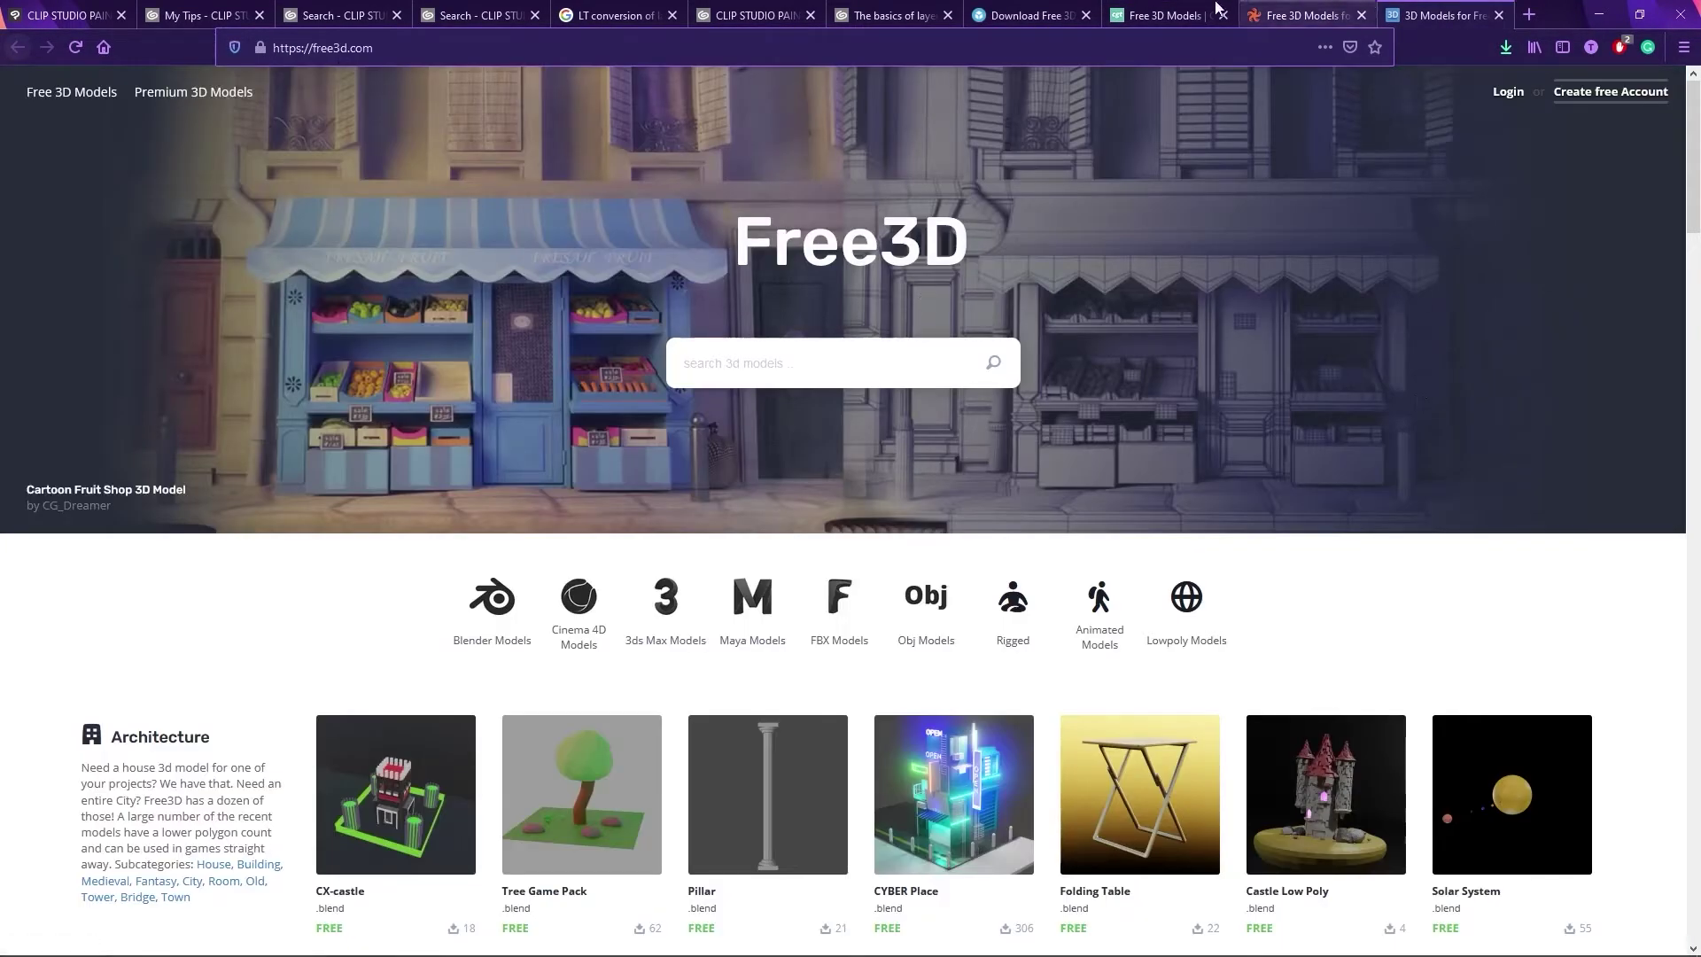
pyautogui.click(1170, 15)
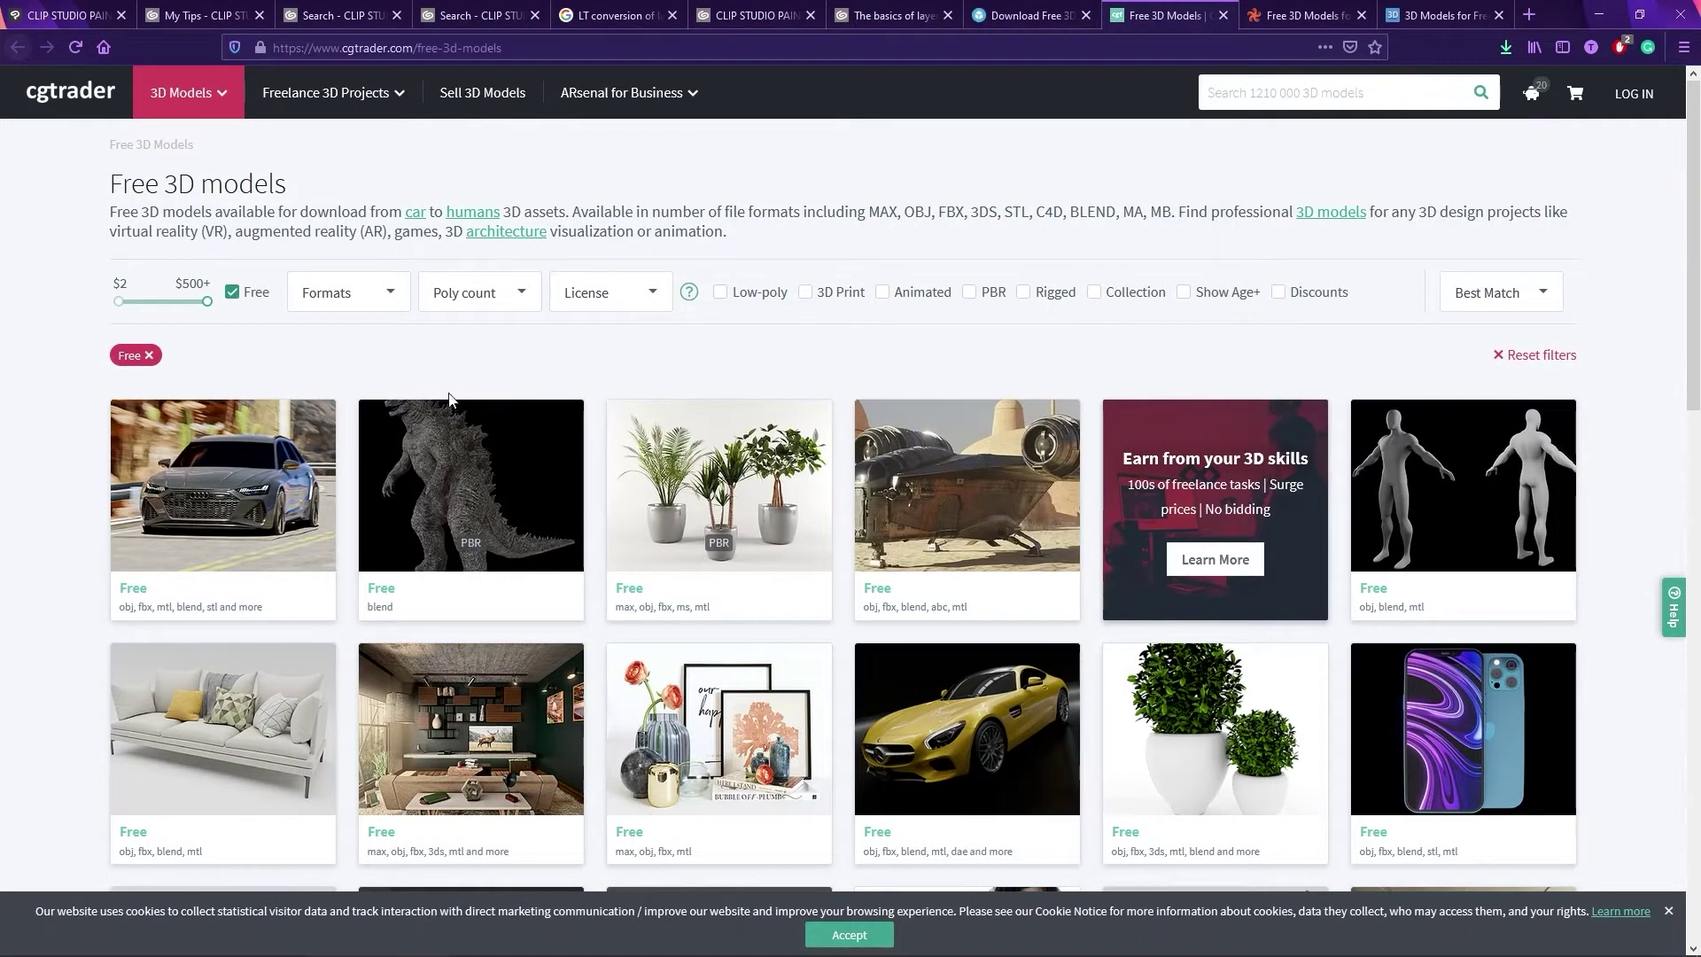
# Step: Examine the file formats offered by CGTrader's format filter for free 3D models
pyautogui.click(390, 294)
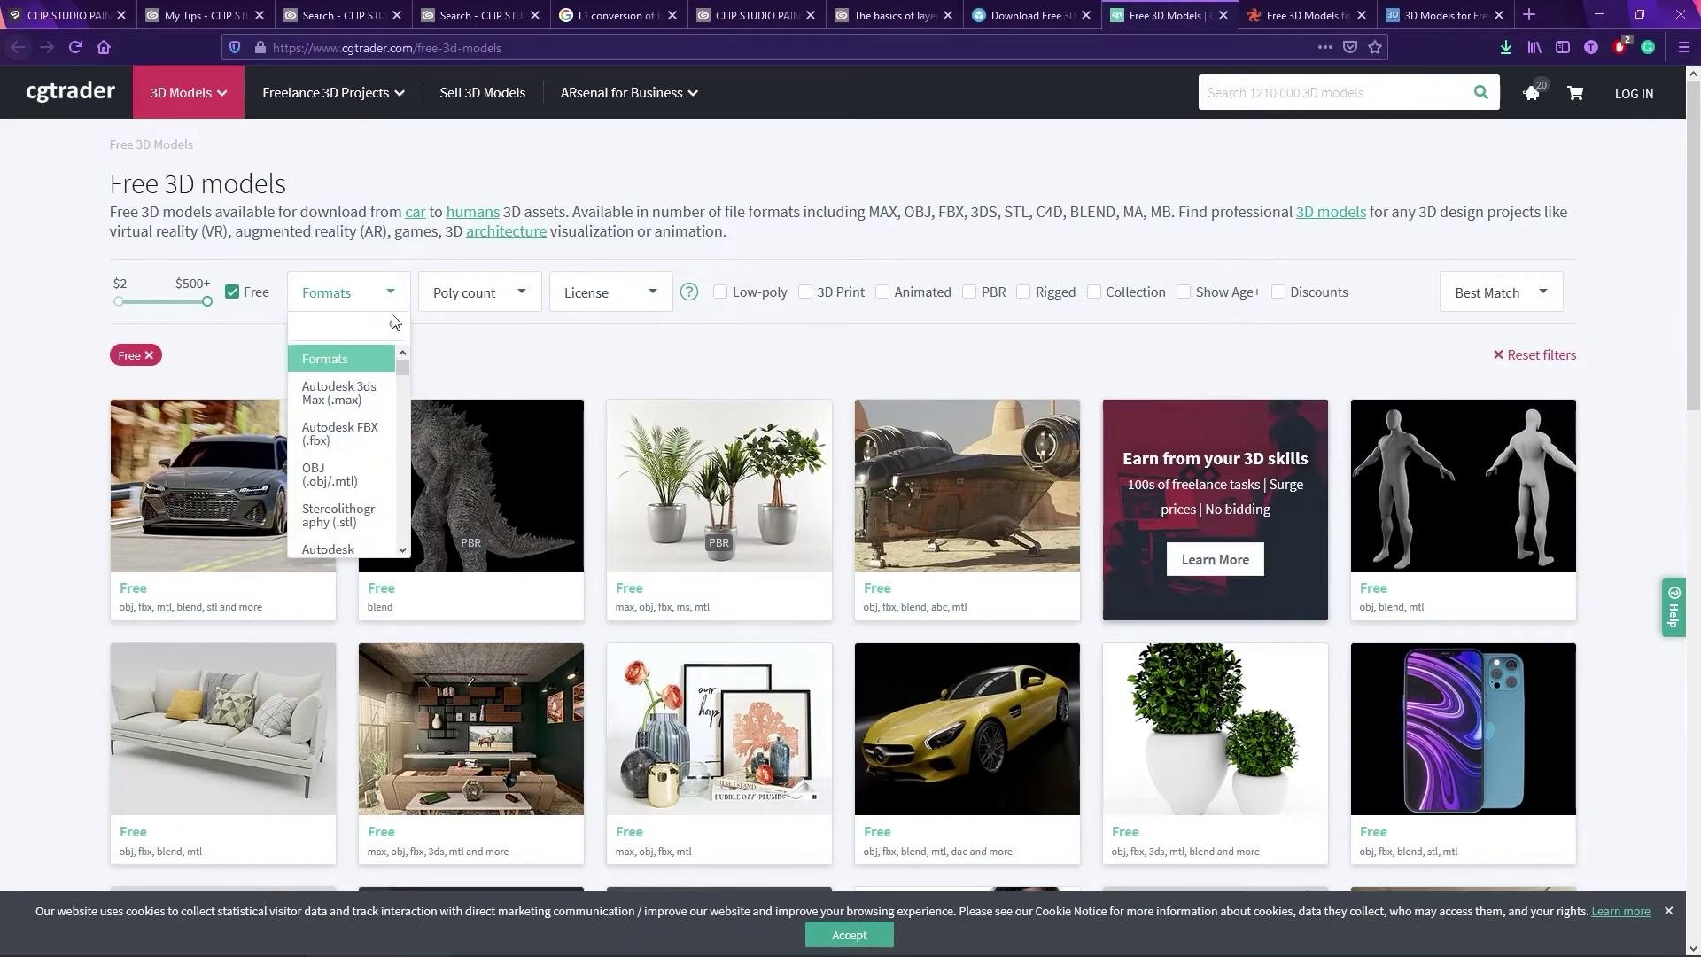
pyautogui.scroll(-5, 364, 441)
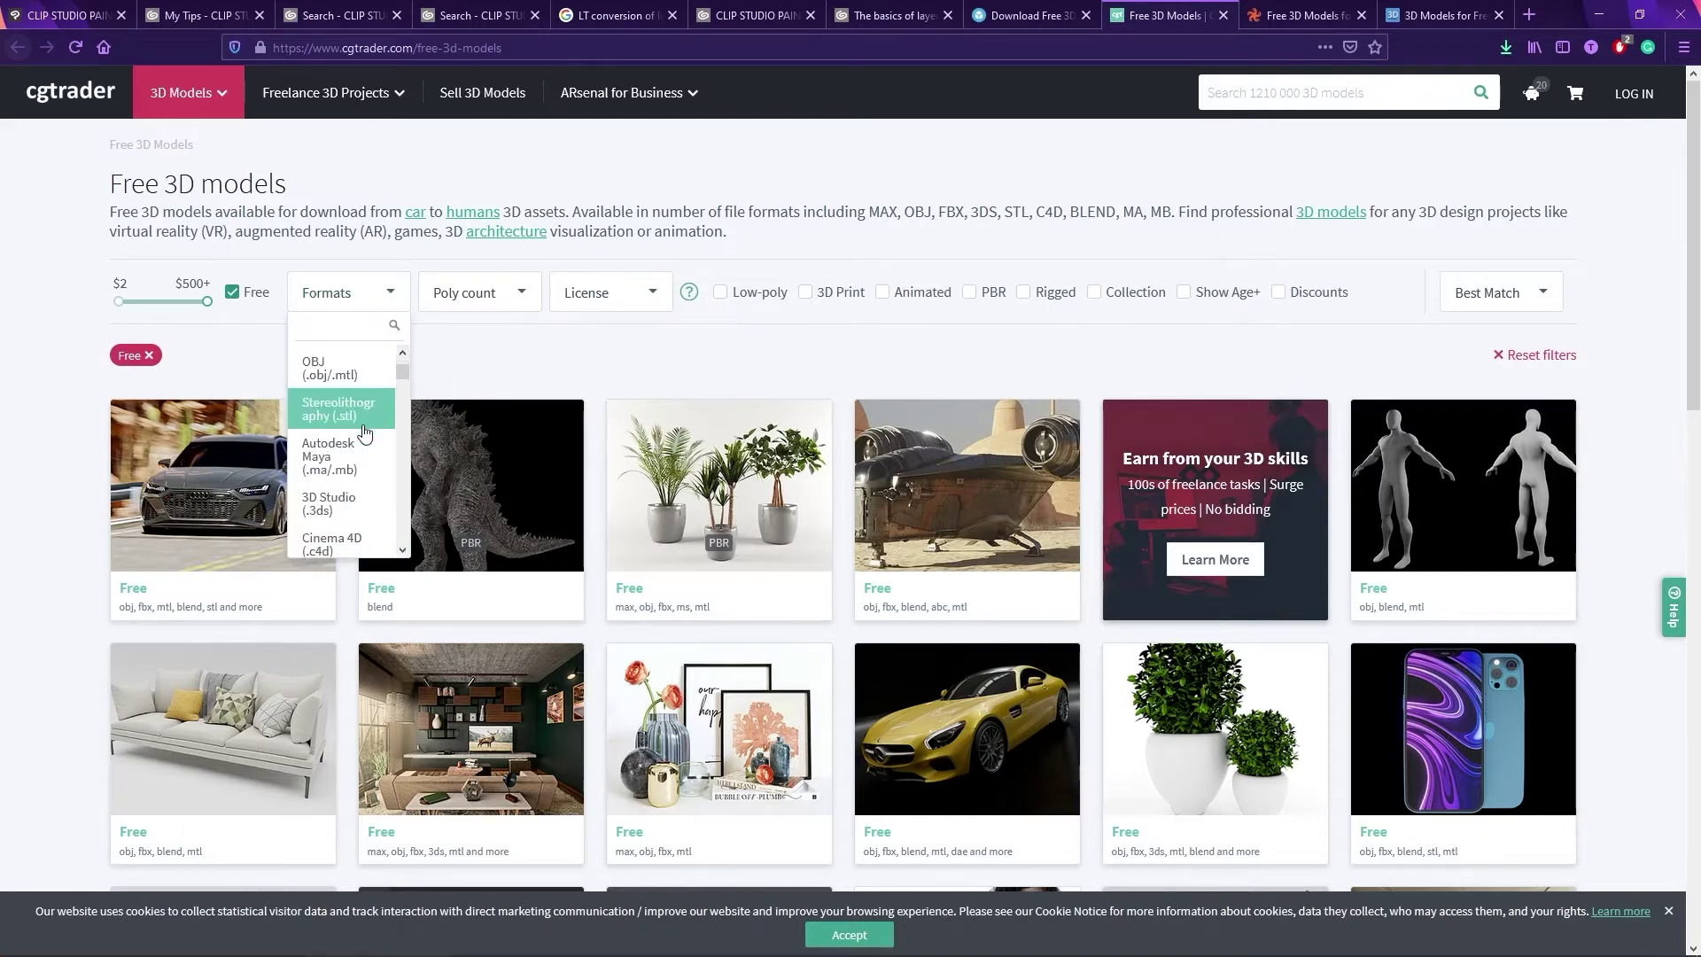
pyautogui.scroll(-5, 365, 452)
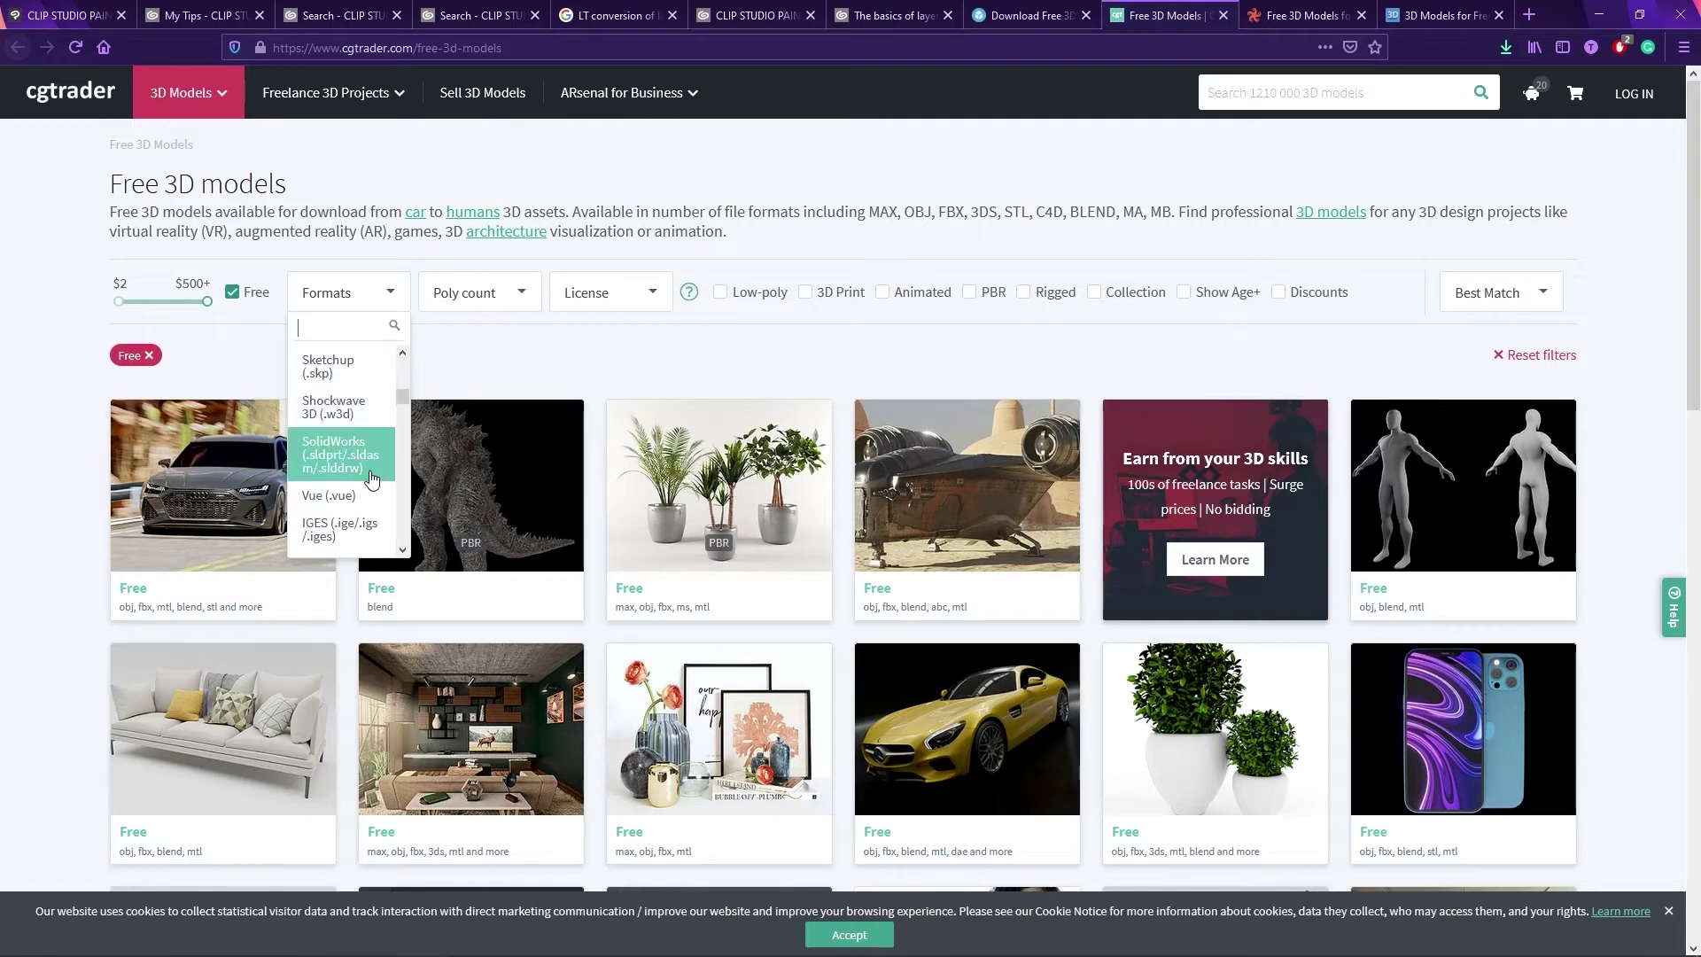
pyautogui.scroll(-2, 389, 425)
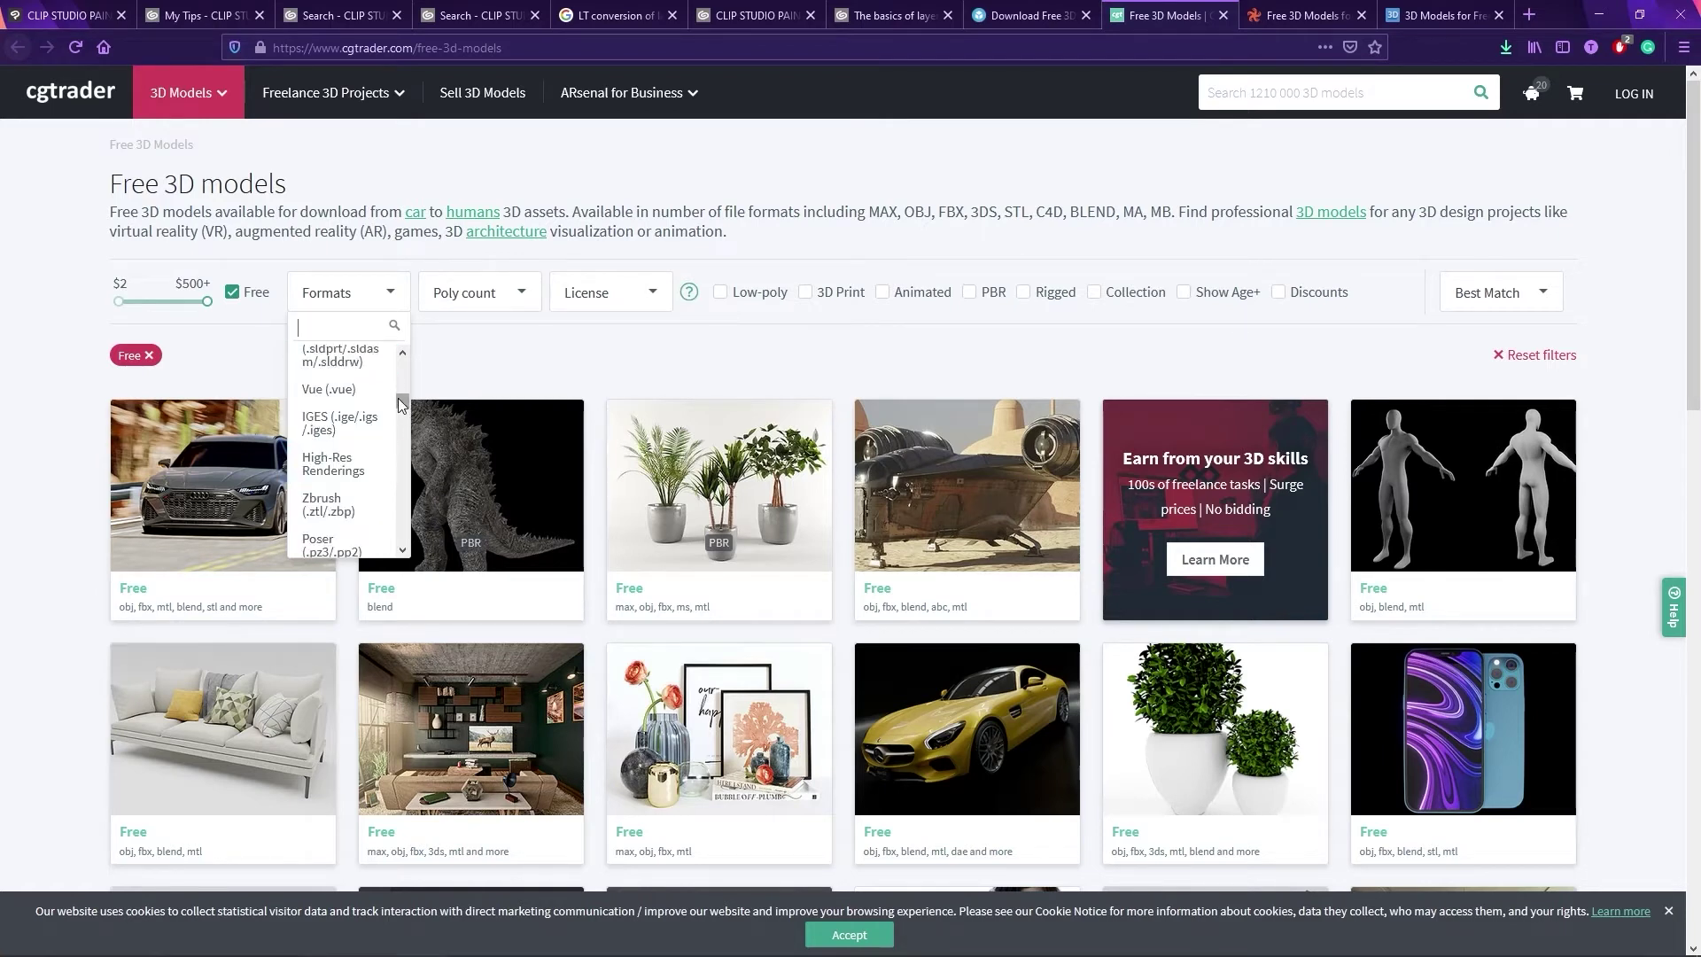
pyautogui.moveTo(400, 403); pyautogui.dragTo(403, 363)
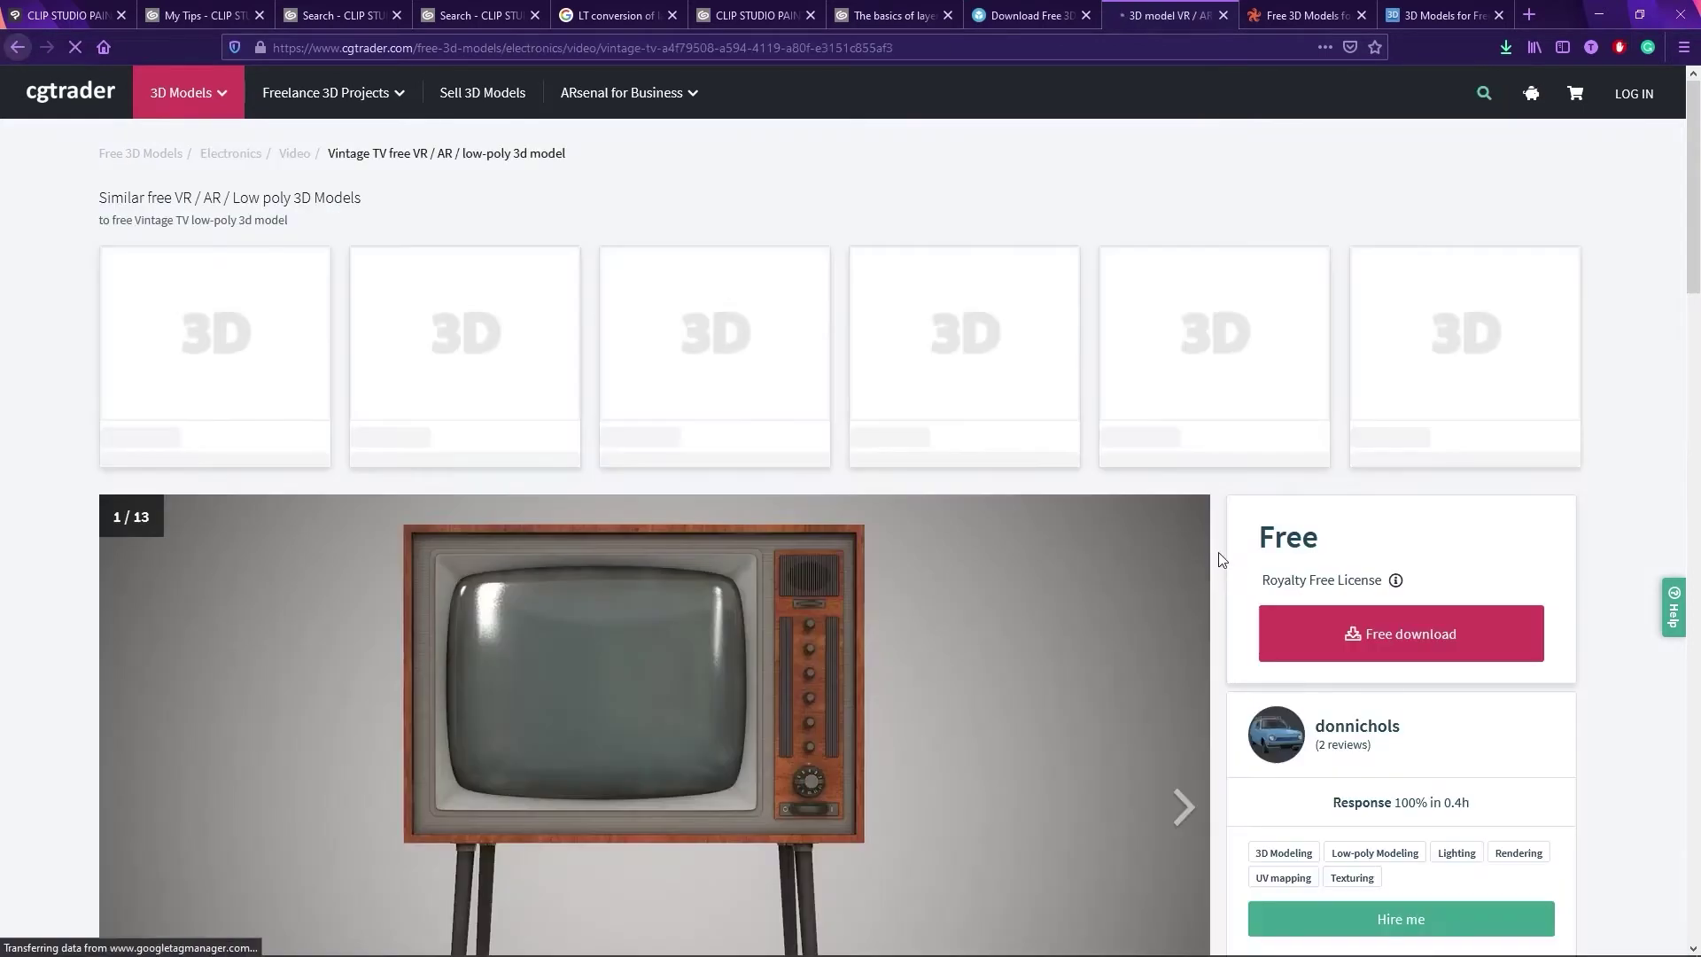
# Step: Examine the Vintage TV free model's page on CGTrader and view several of its preview images
pyautogui.scroll(-3, 869, 586)
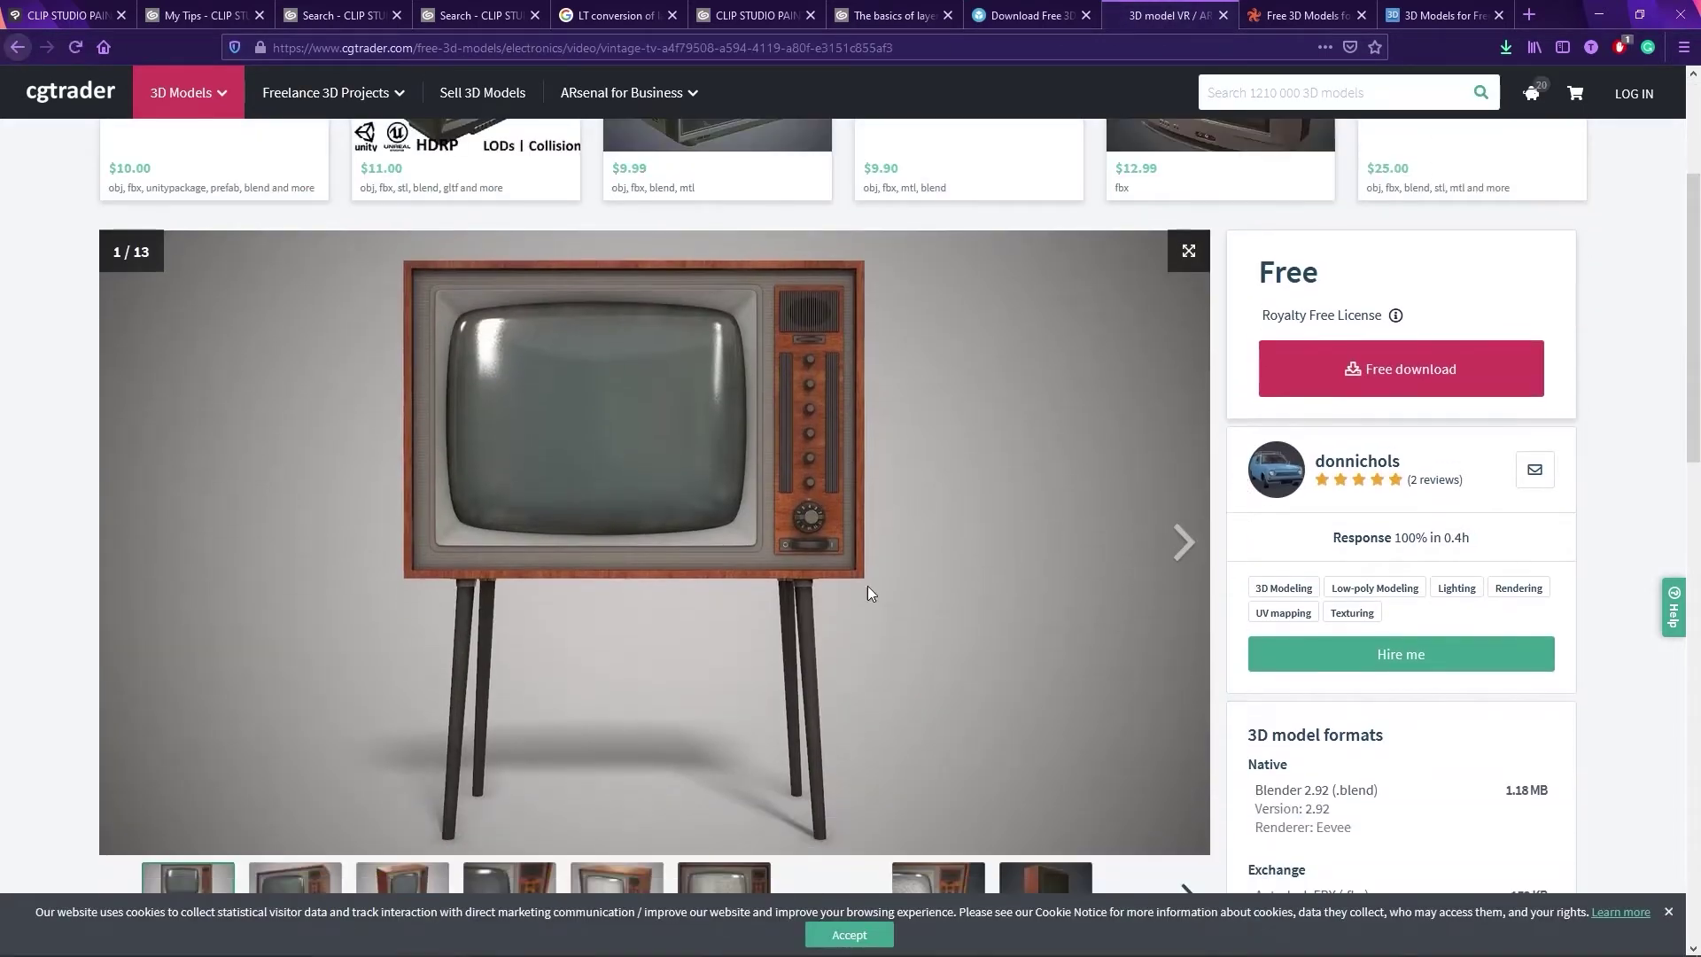
pyautogui.scroll(-1, 1028, 522)
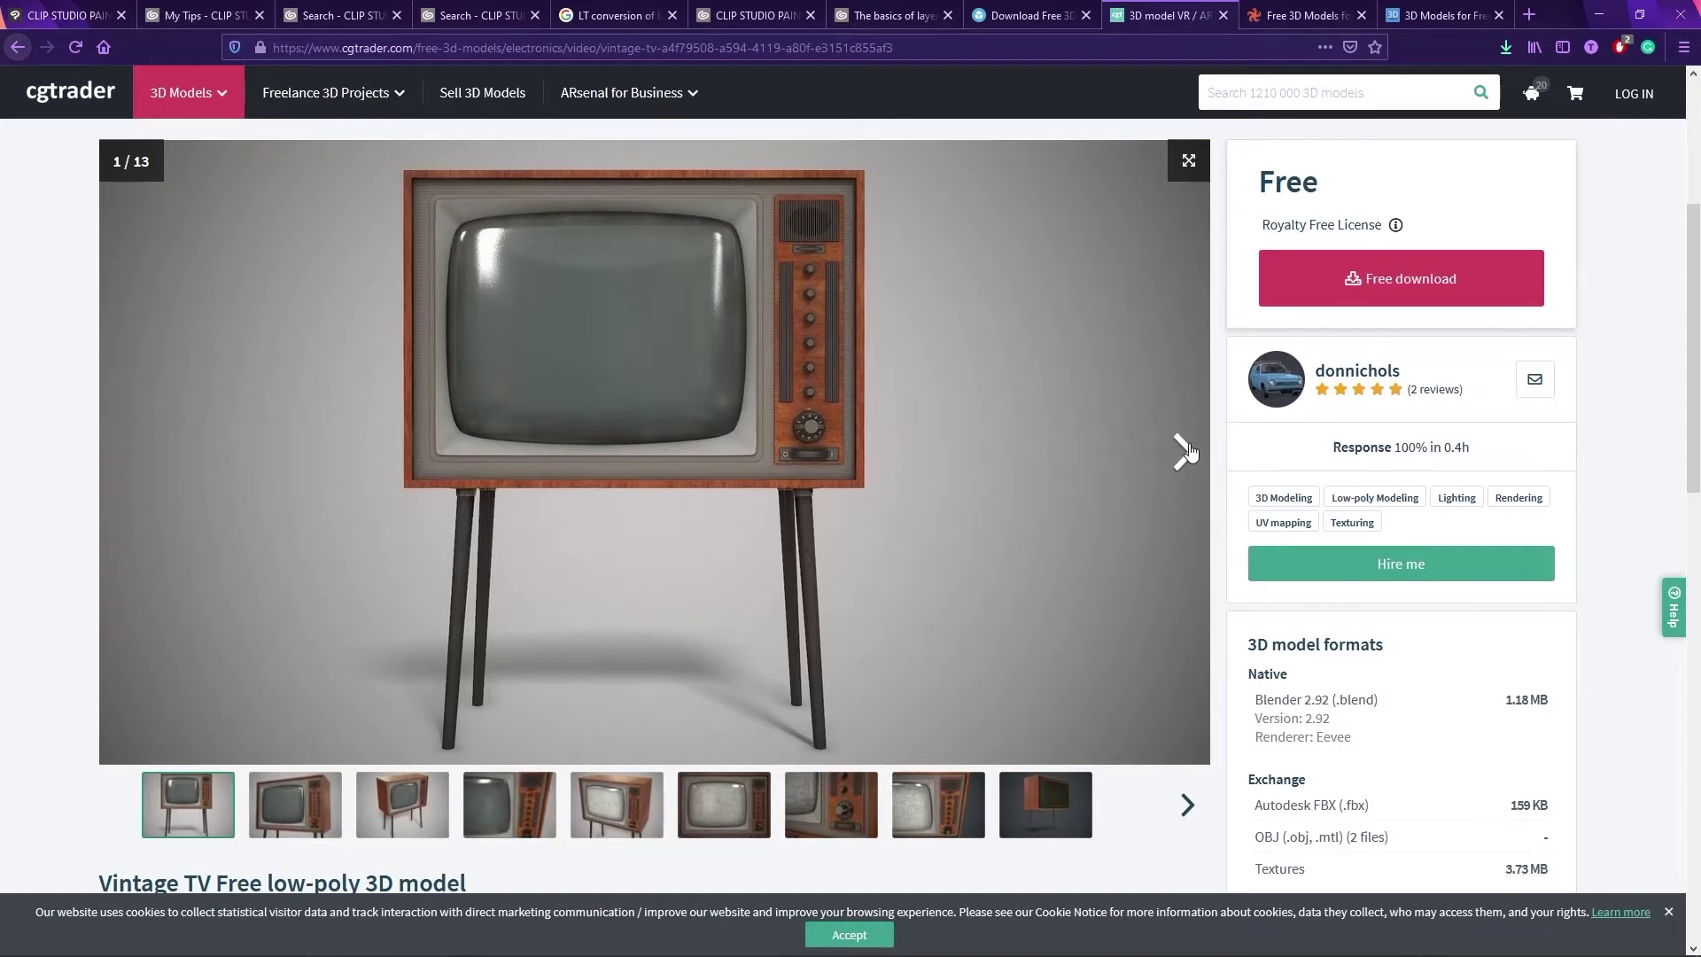
pyautogui.click(1184, 452)
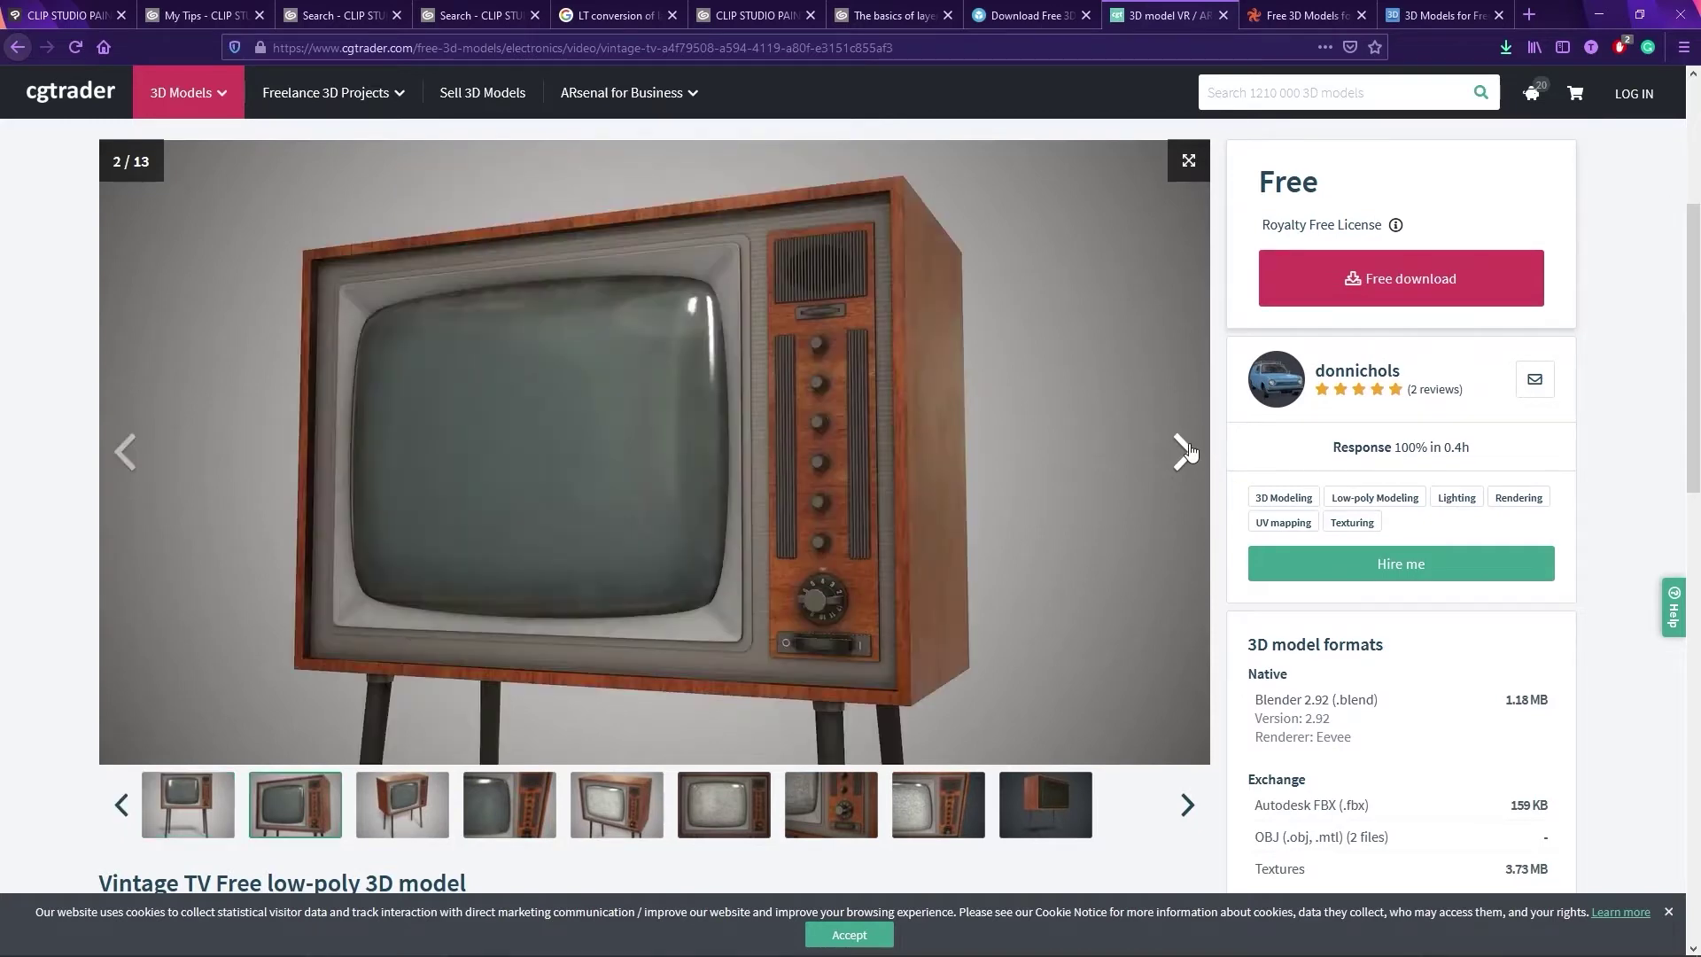
pyautogui.click(1187, 465)
pyautogui.click(1184, 454)
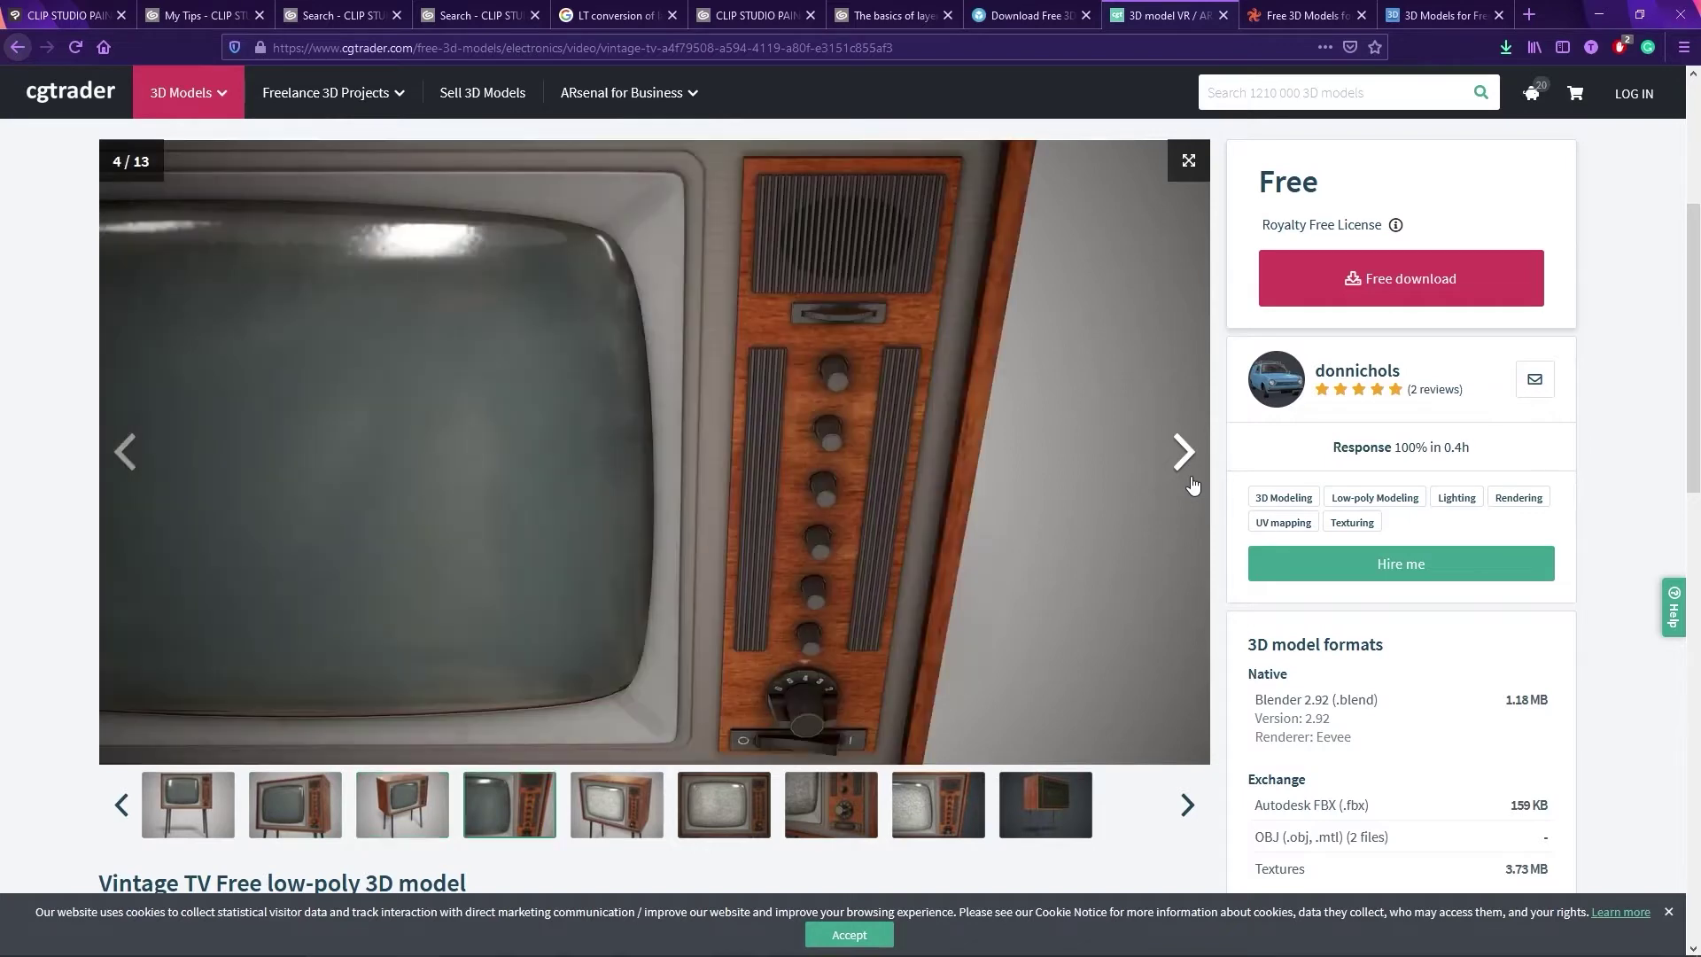
pyautogui.scroll(1, 1178, 461)
pyautogui.scroll(-1, 1176, 456)
pyautogui.click(1183, 454)
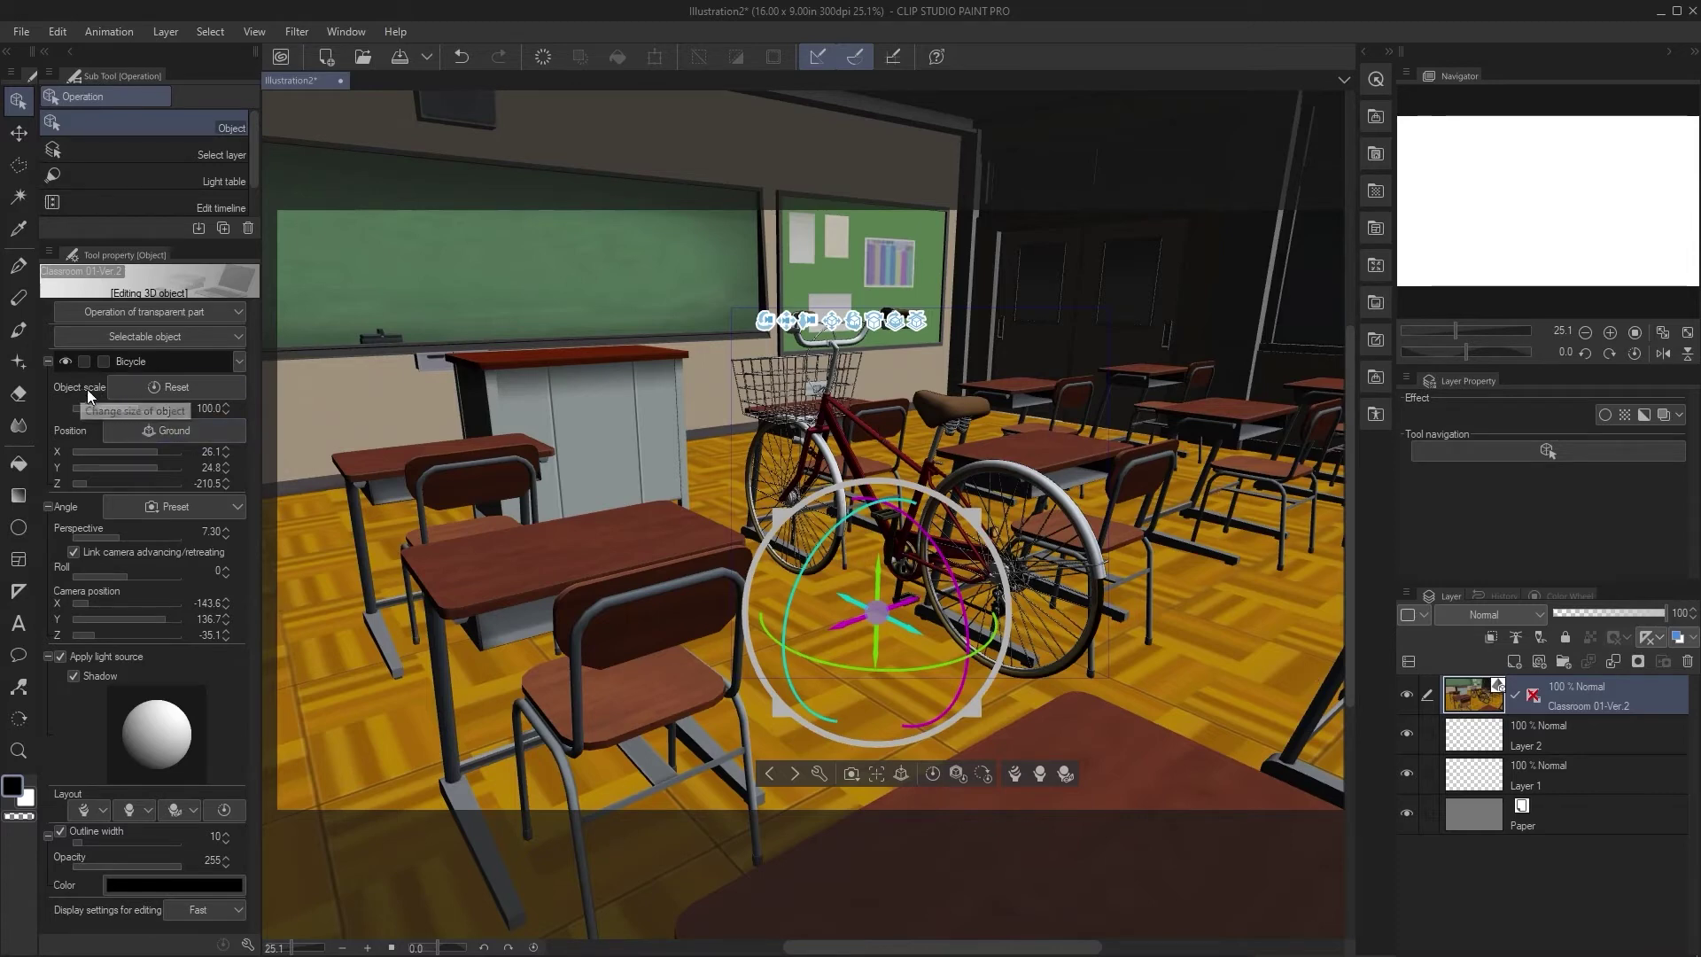
# Step: Switch to Clip Studio Paint and set the bicycle's object scale to 20
pyautogui.click(211, 409)
pyautogui.write('2')
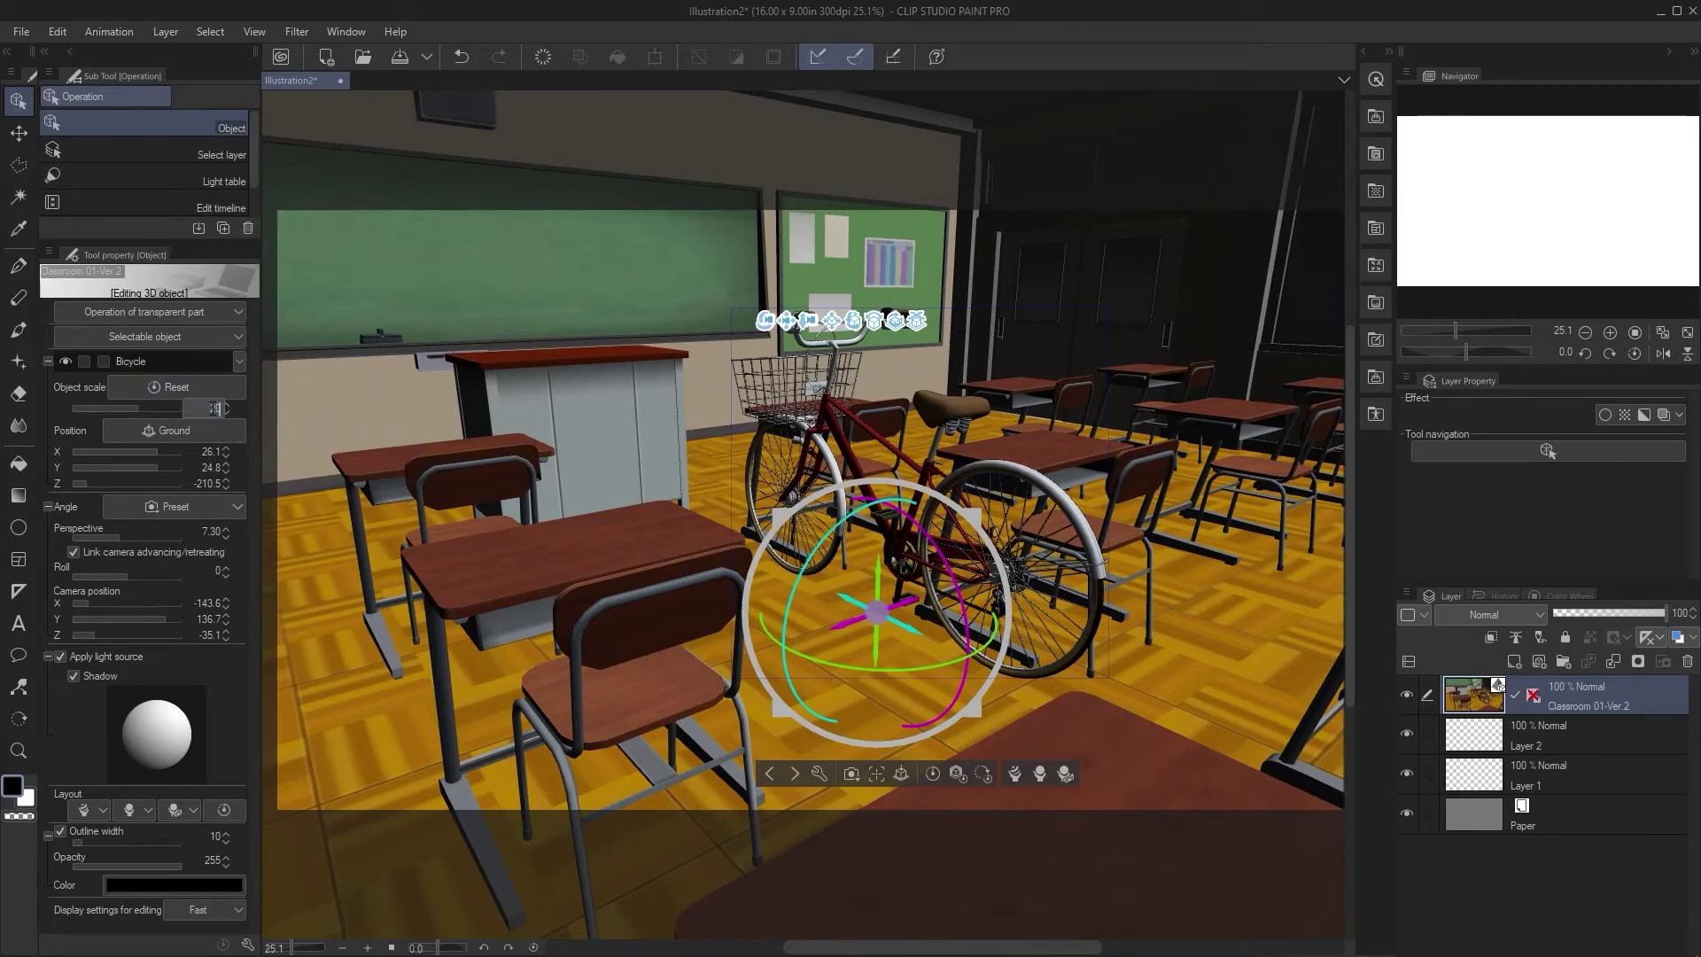
pyautogui.press('Return')
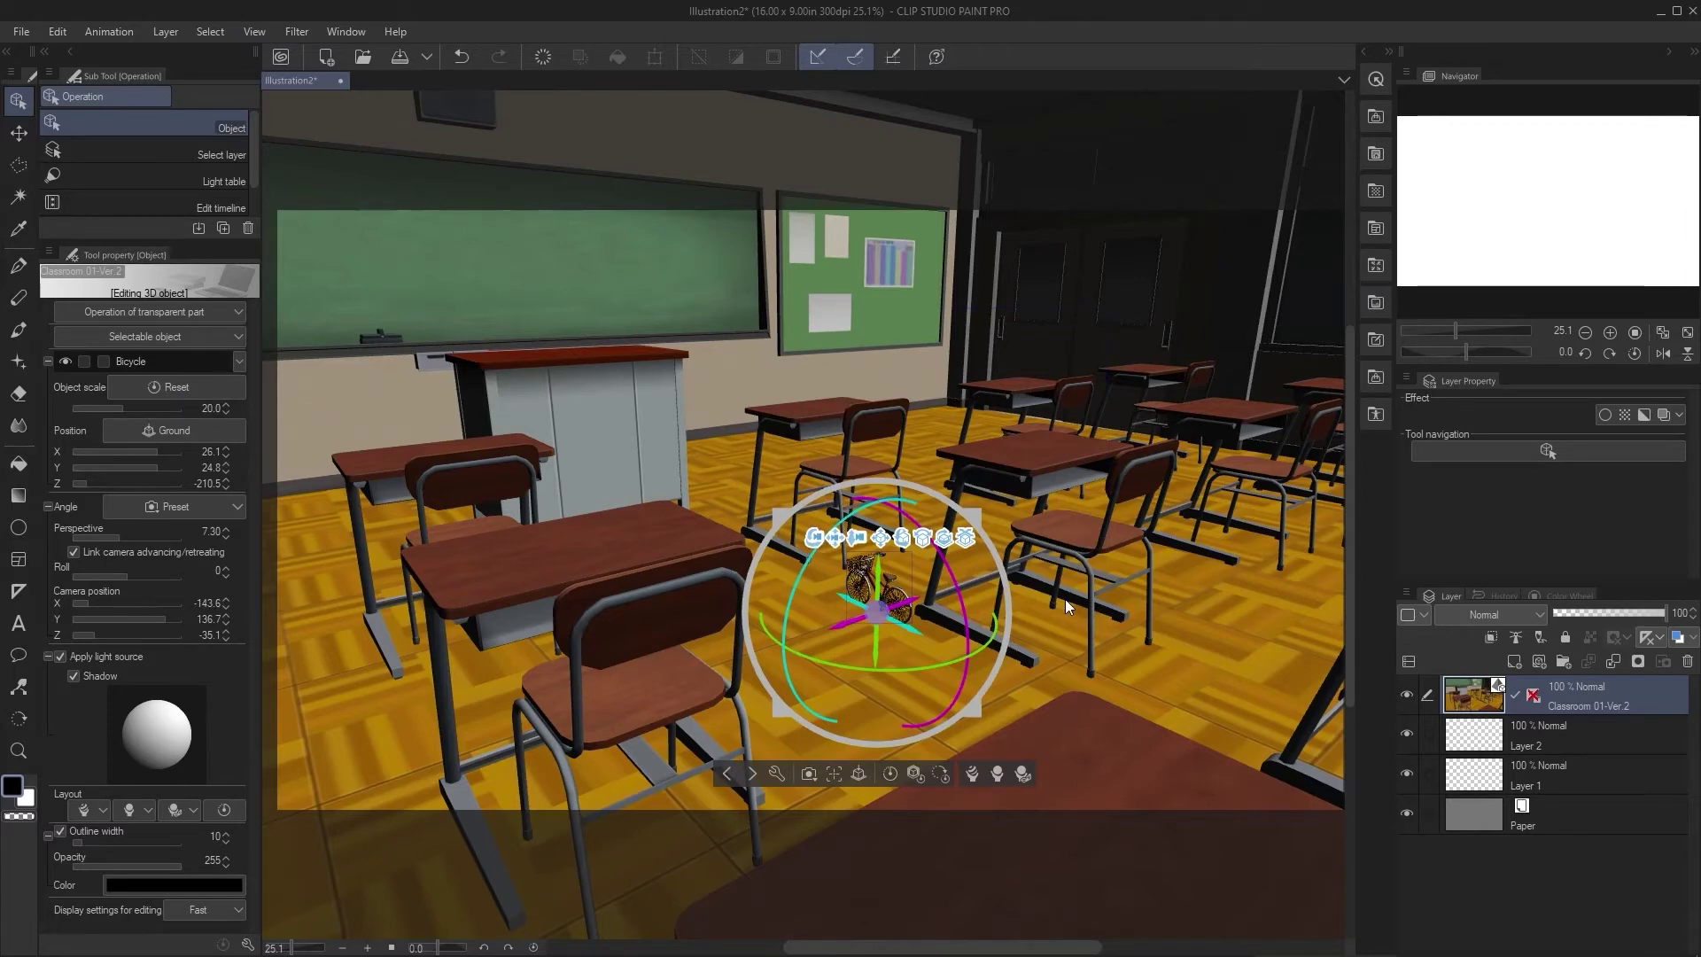
# Step: Move the bicycle onto the front desk at about X -95.8, Y 80.9, Z -177.2, and frame it closer with the camera
pyautogui.click(940, 340)
pyautogui.moveTo(941, 339); pyautogui.dragTo(957, 497)
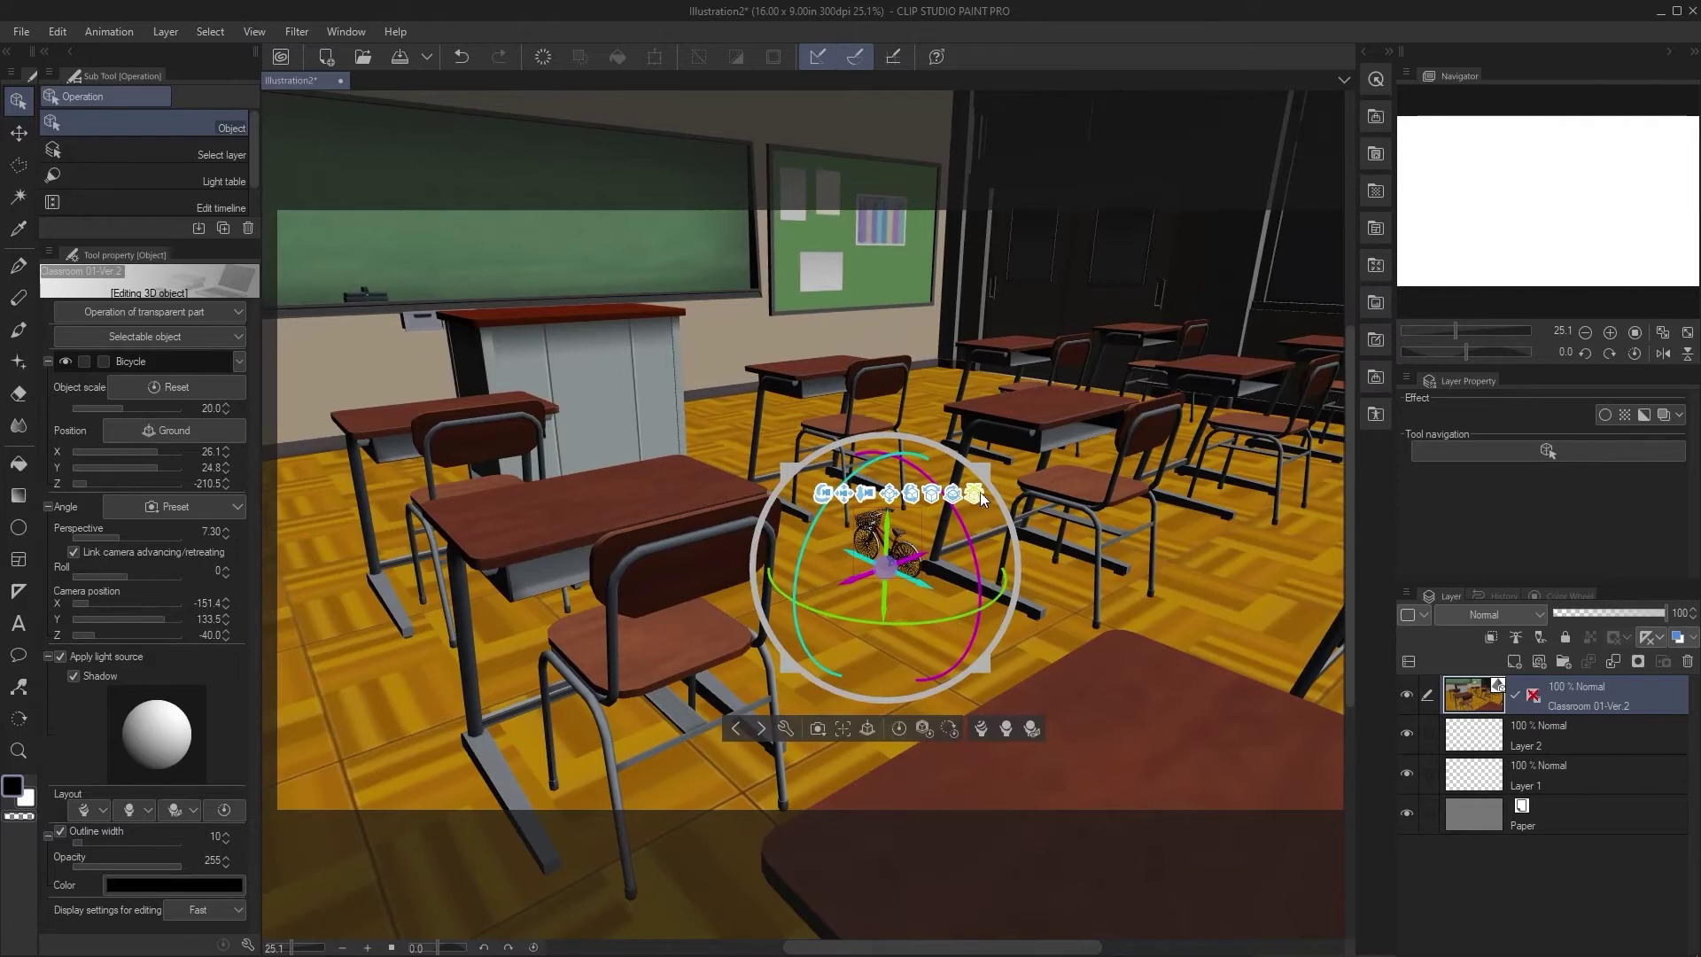
pyautogui.moveTo(604, 493); pyautogui.dragTo(551, 493)
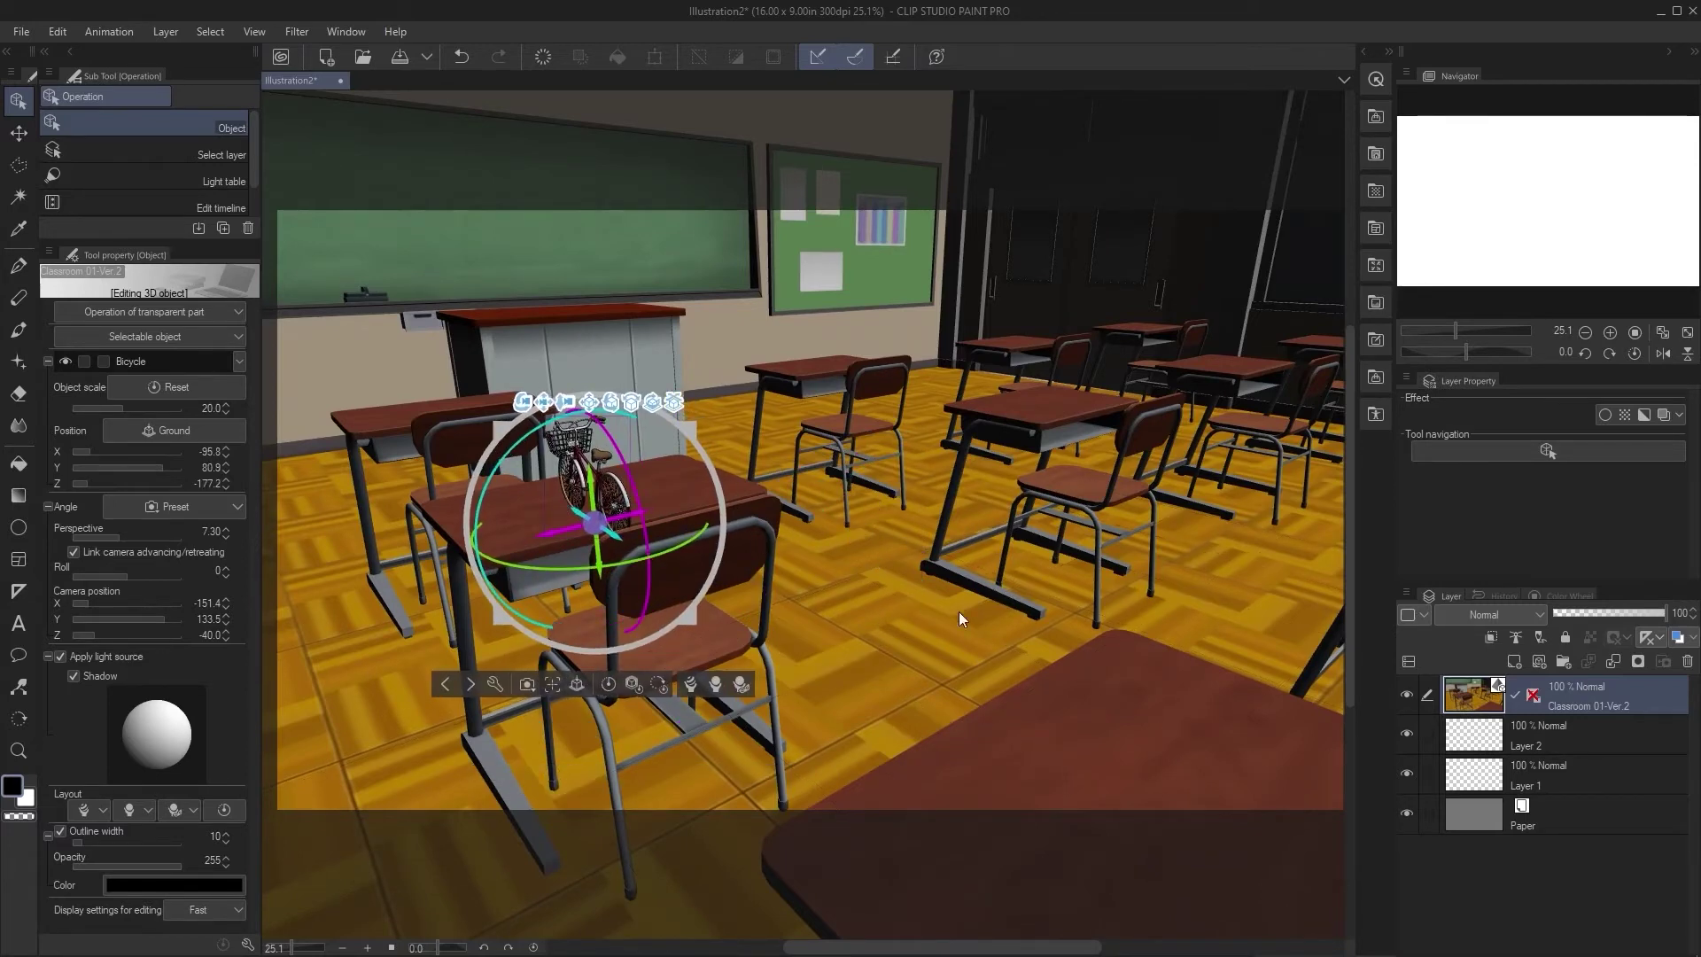
pyautogui.moveTo(904, 453); pyautogui.dragTo(928, 560)
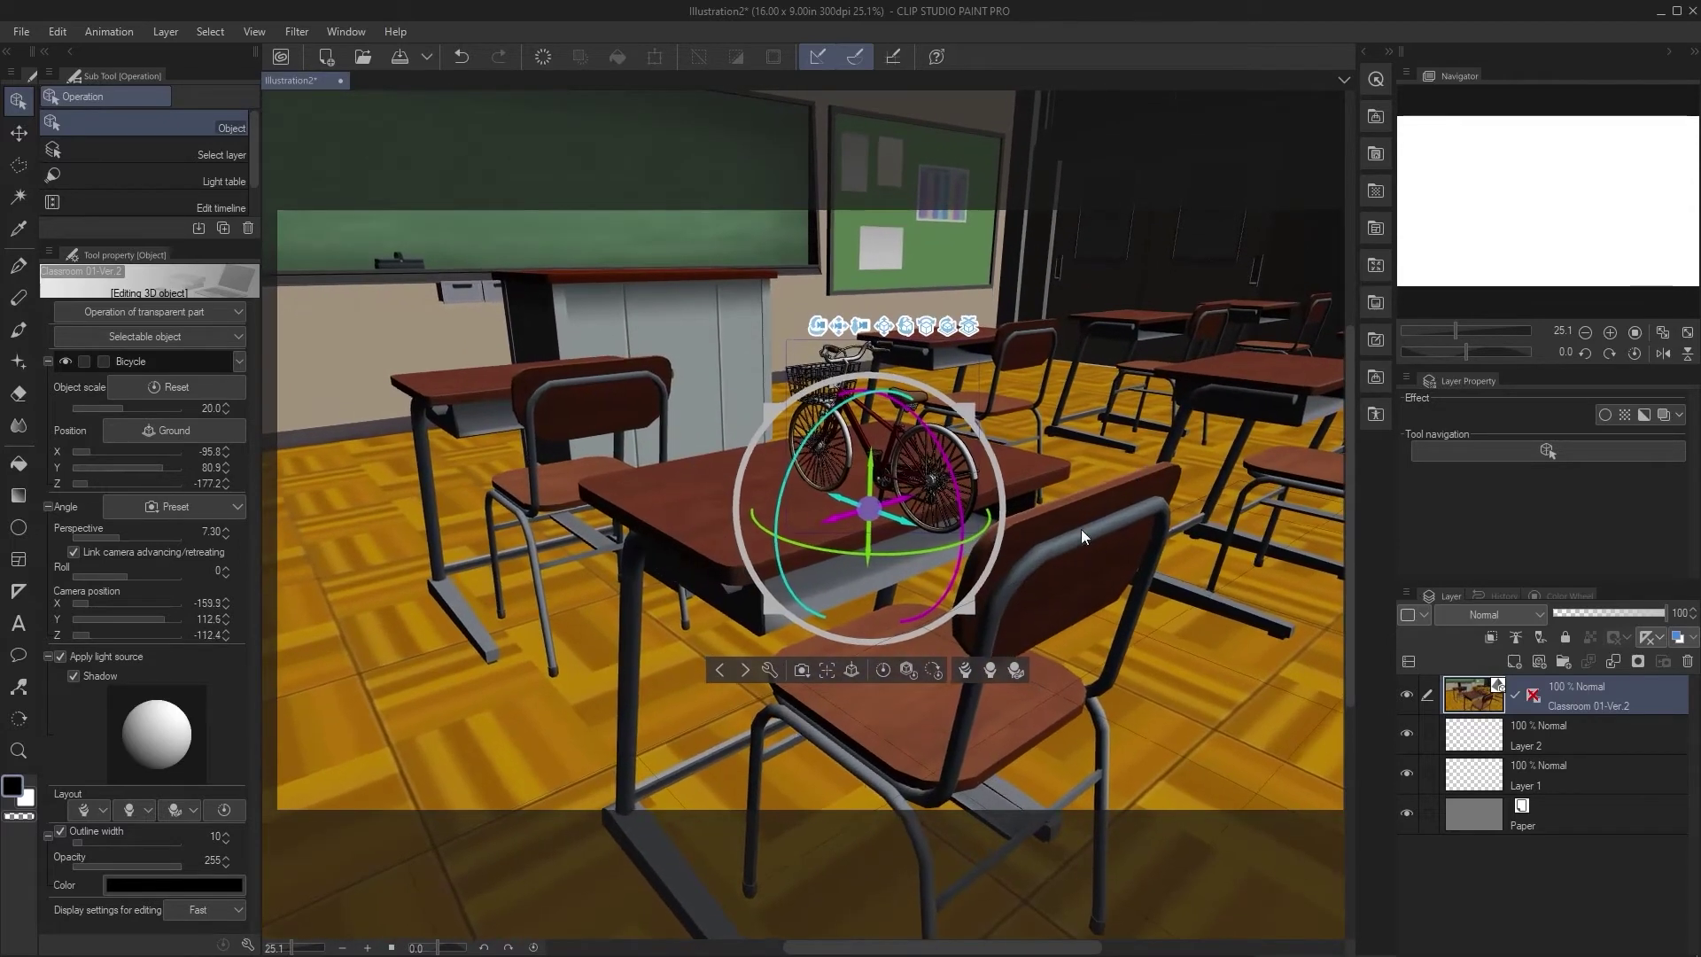
# Step: Shift the bicycle along the desktop to about Z -191.3, undo one change, and adjust the bicycle's rotation
pyautogui.moveTo(1037, 545); pyautogui.dragTo(933, 473)
pyautogui.moveTo(692, 600); pyautogui.dragTo(564, 476)
pyautogui.hotkey('ctrl', 'z')
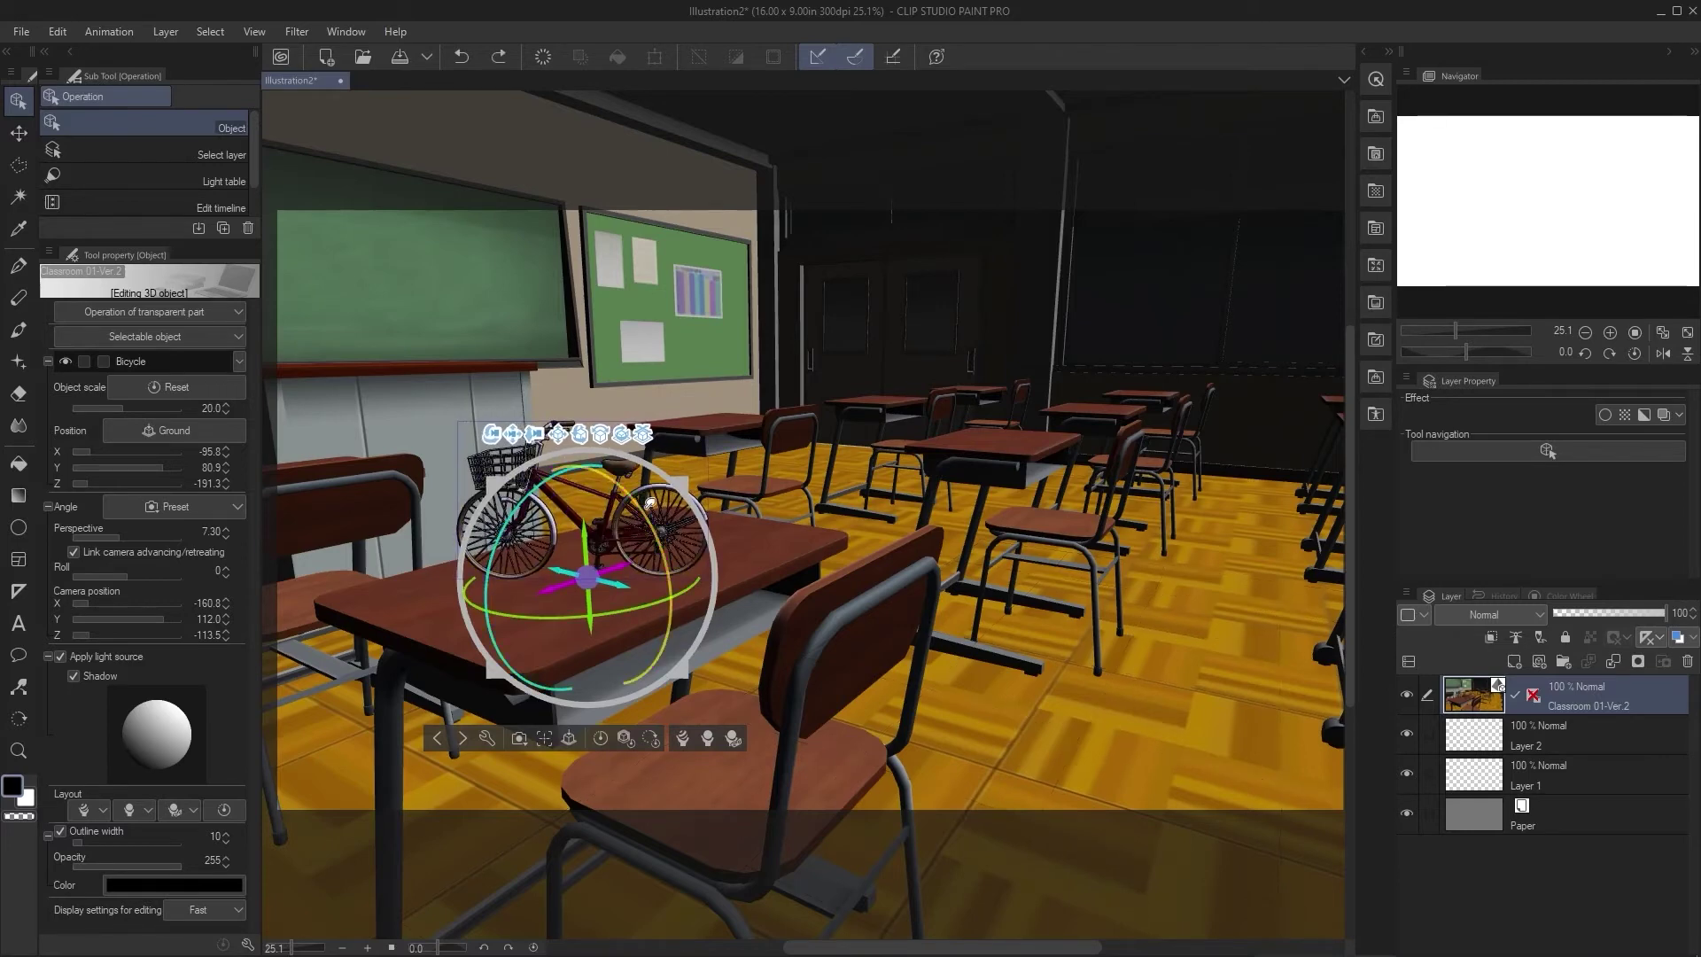
pyautogui.moveTo(759, 515)
pyautogui.mouseDown()
pyautogui.moveTo(749, 483)
pyautogui.moveTo(753, 510)
pyautogui.moveTo(731, 521)
pyautogui.mouseUp()
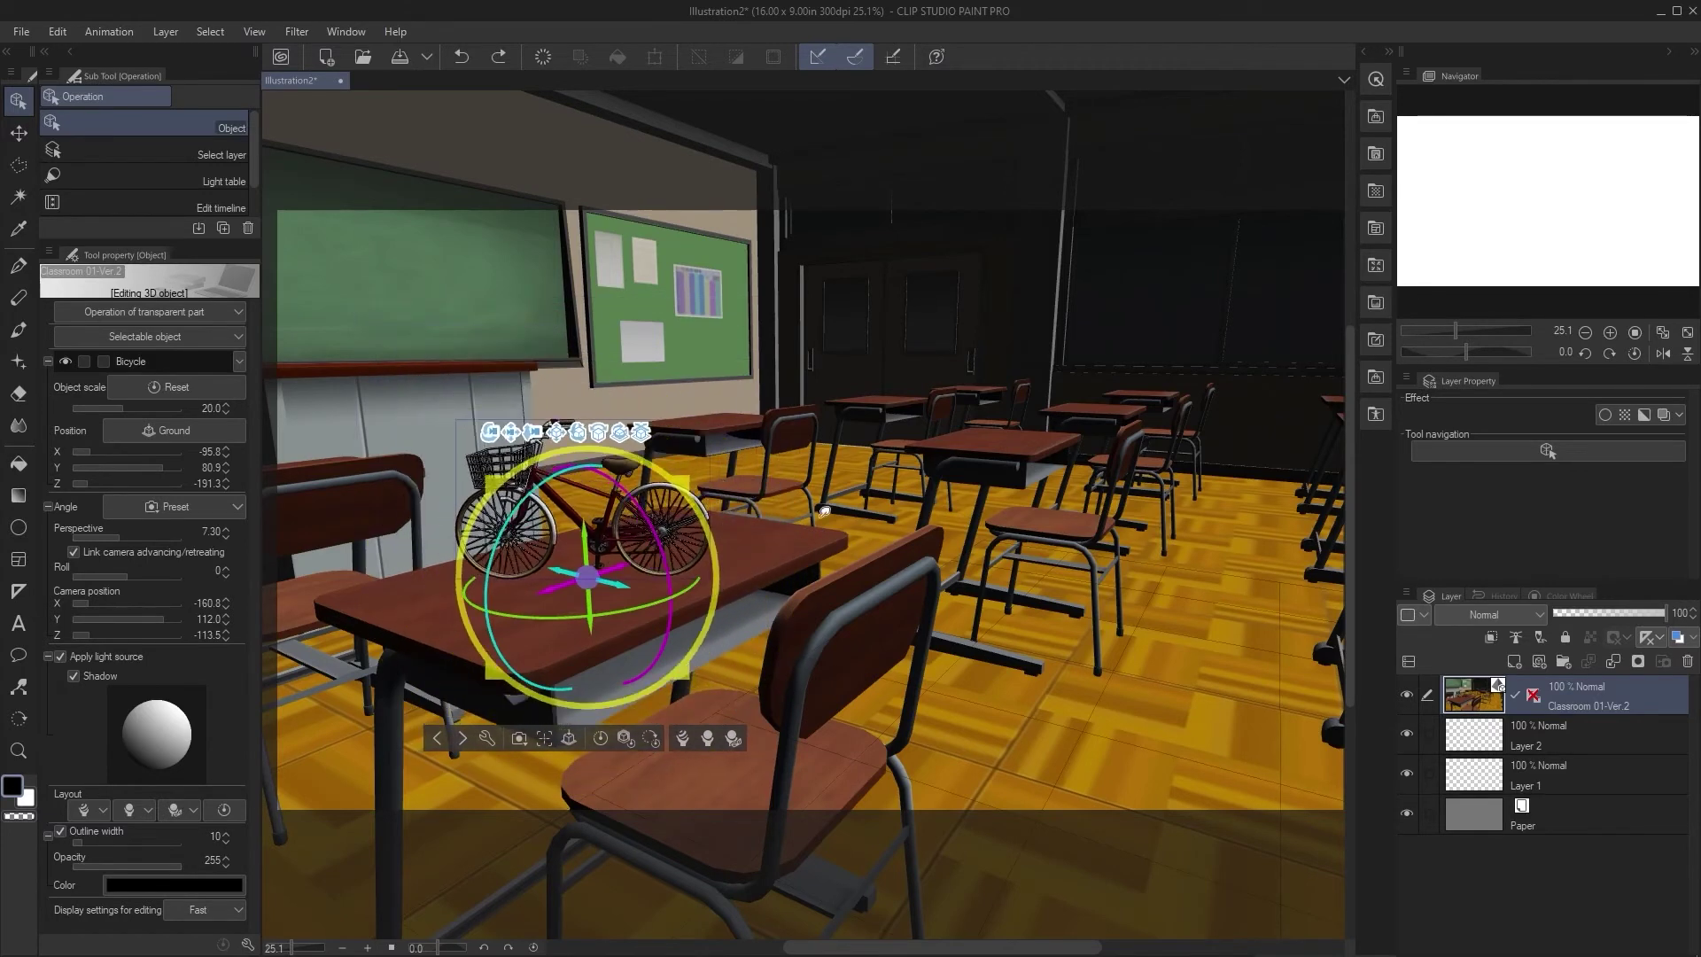
pyautogui.moveTo(626, 474); pyautogui.dragTo(666, 521)
# Step: Select the Classroom 01-Ver.2 model and examine the scene's object list and the available camera angle presets
pyautogui.click(981, 840)
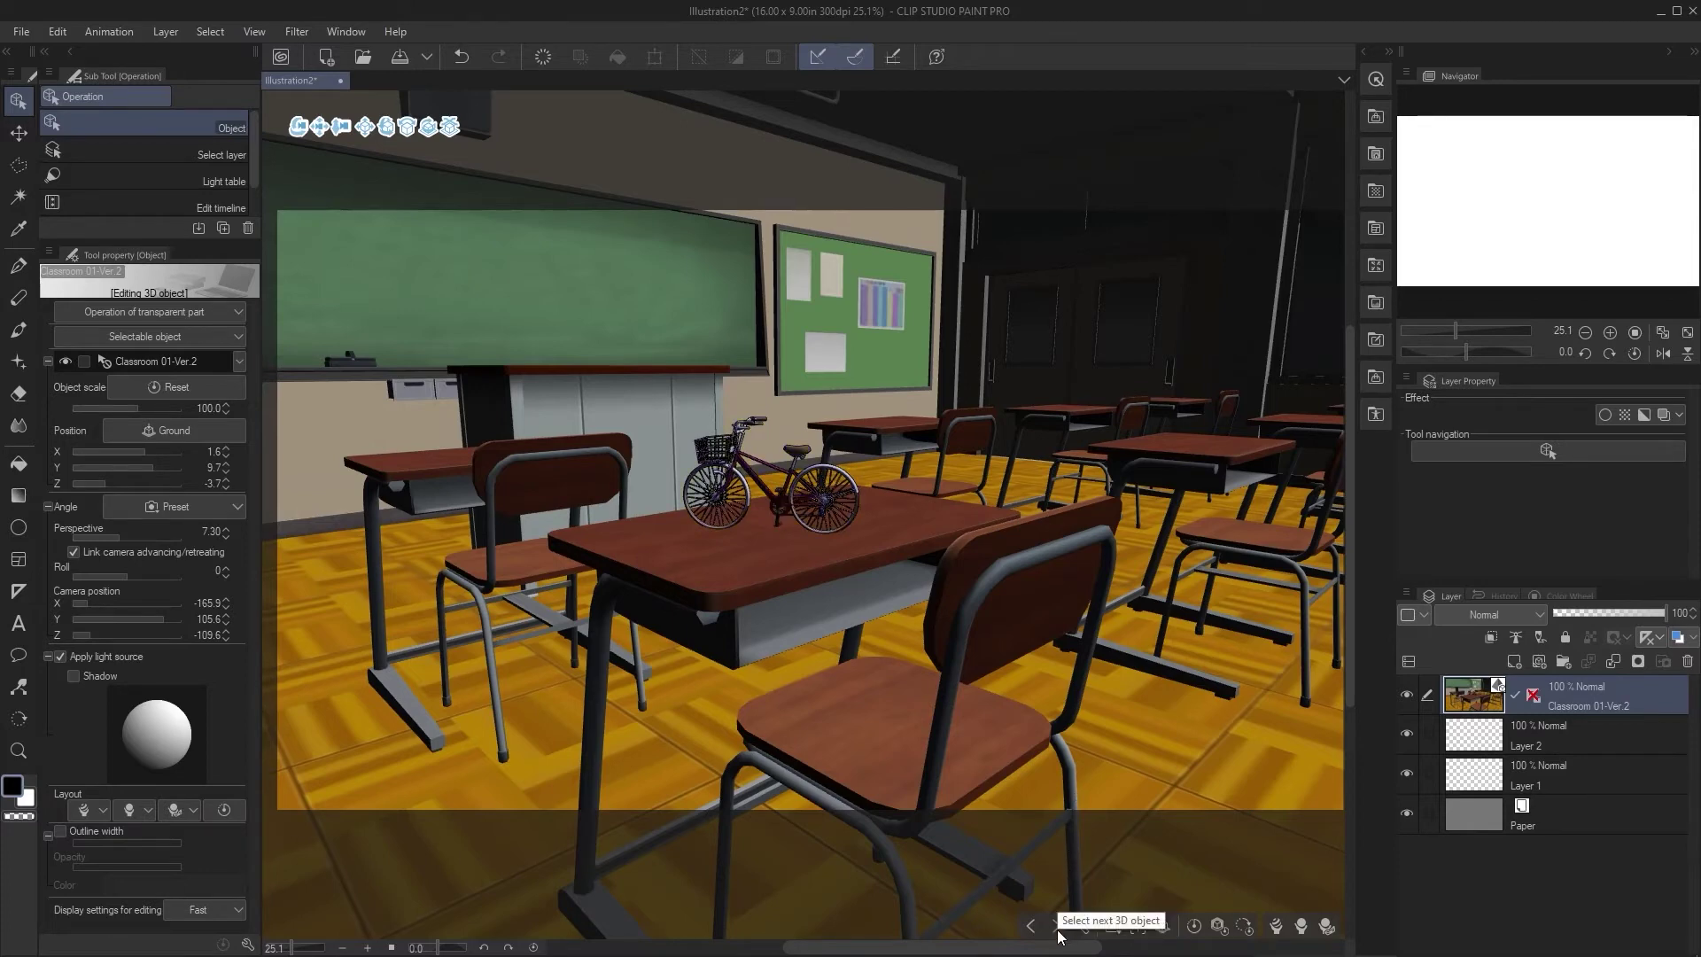
pyautogui.click(238, 361)
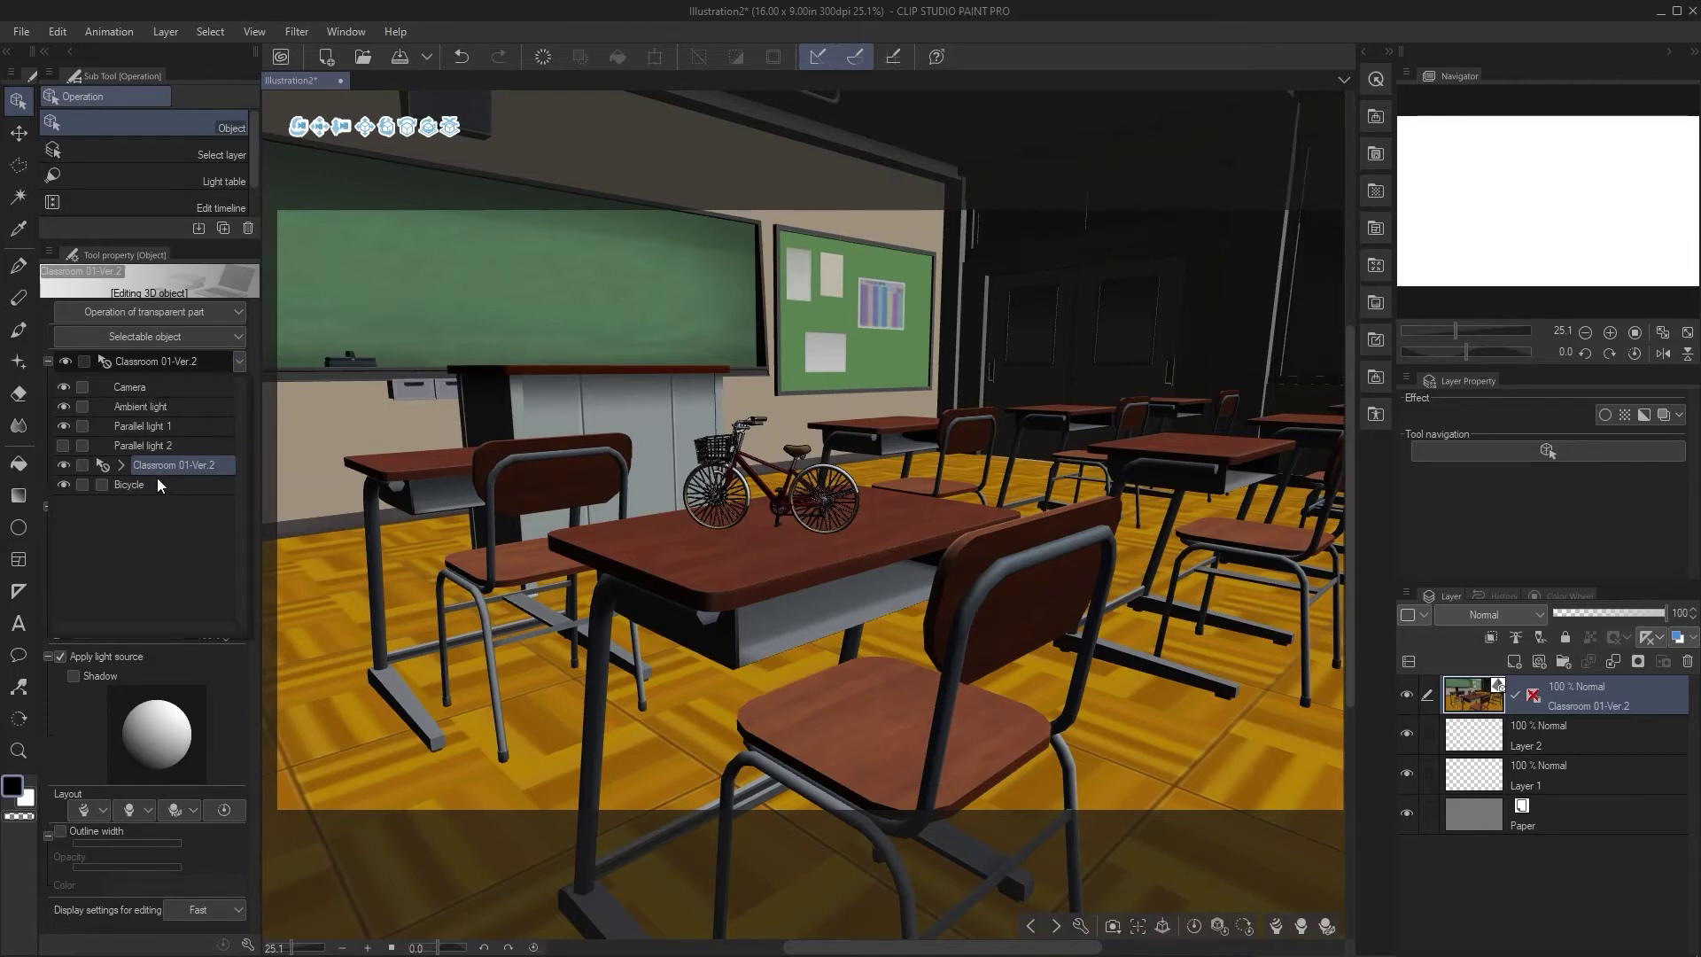
pyautogui.click(216, 386)
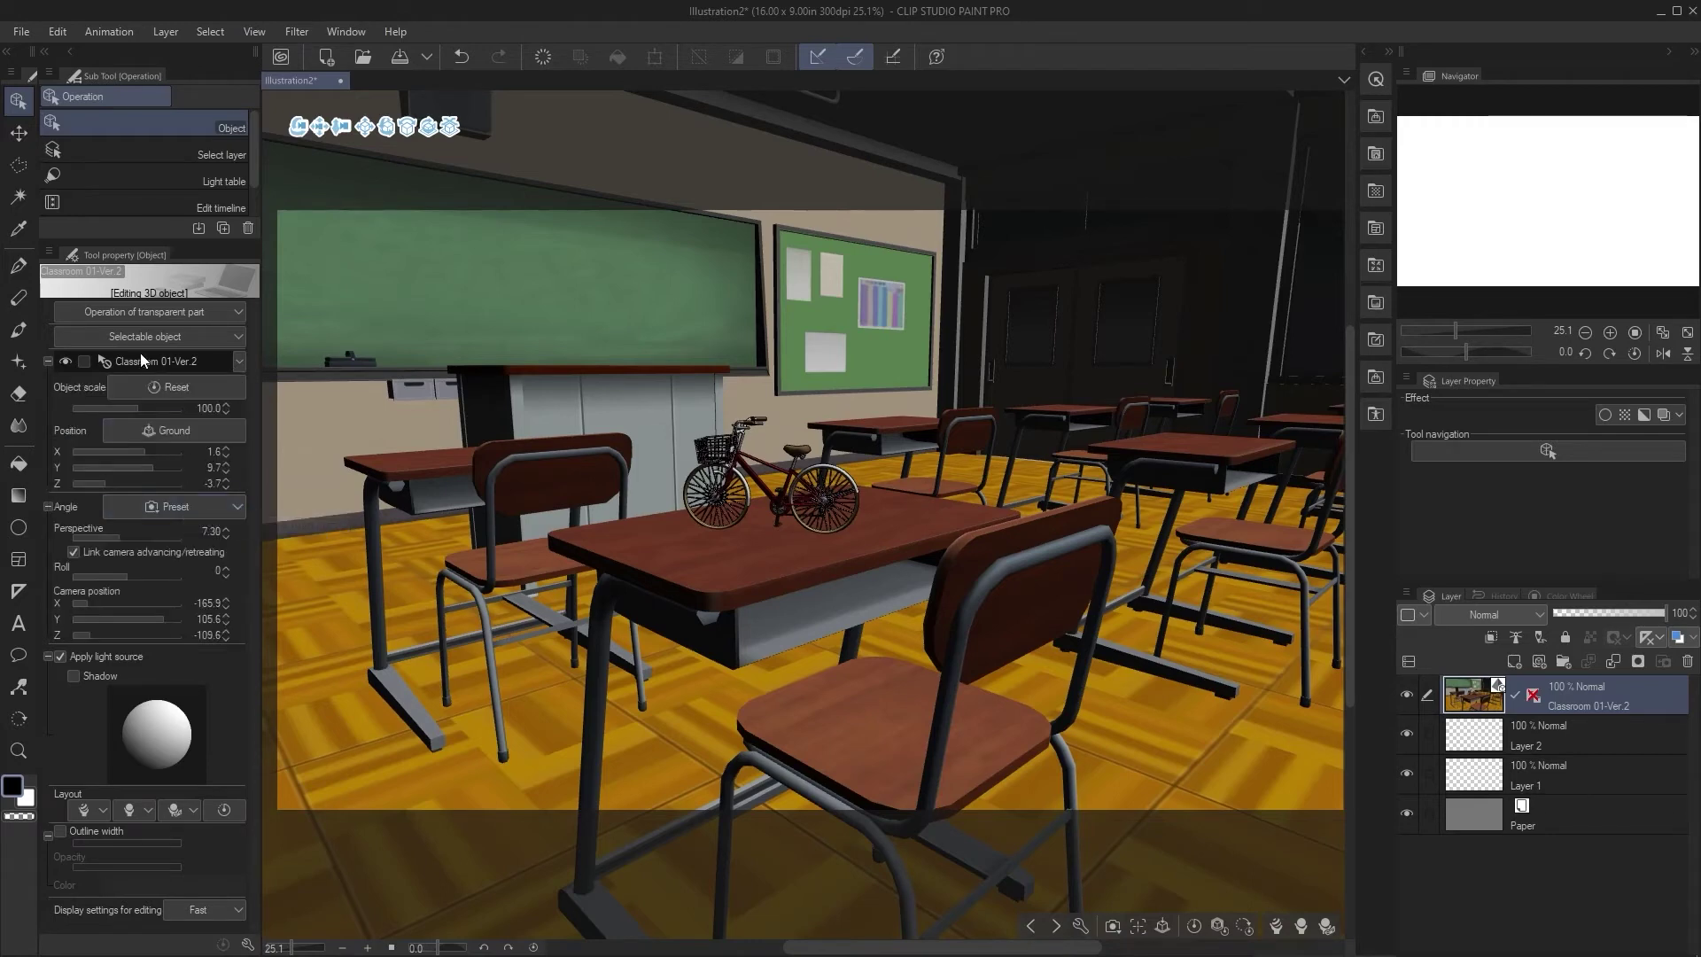
pyautogui.click(183, 511)
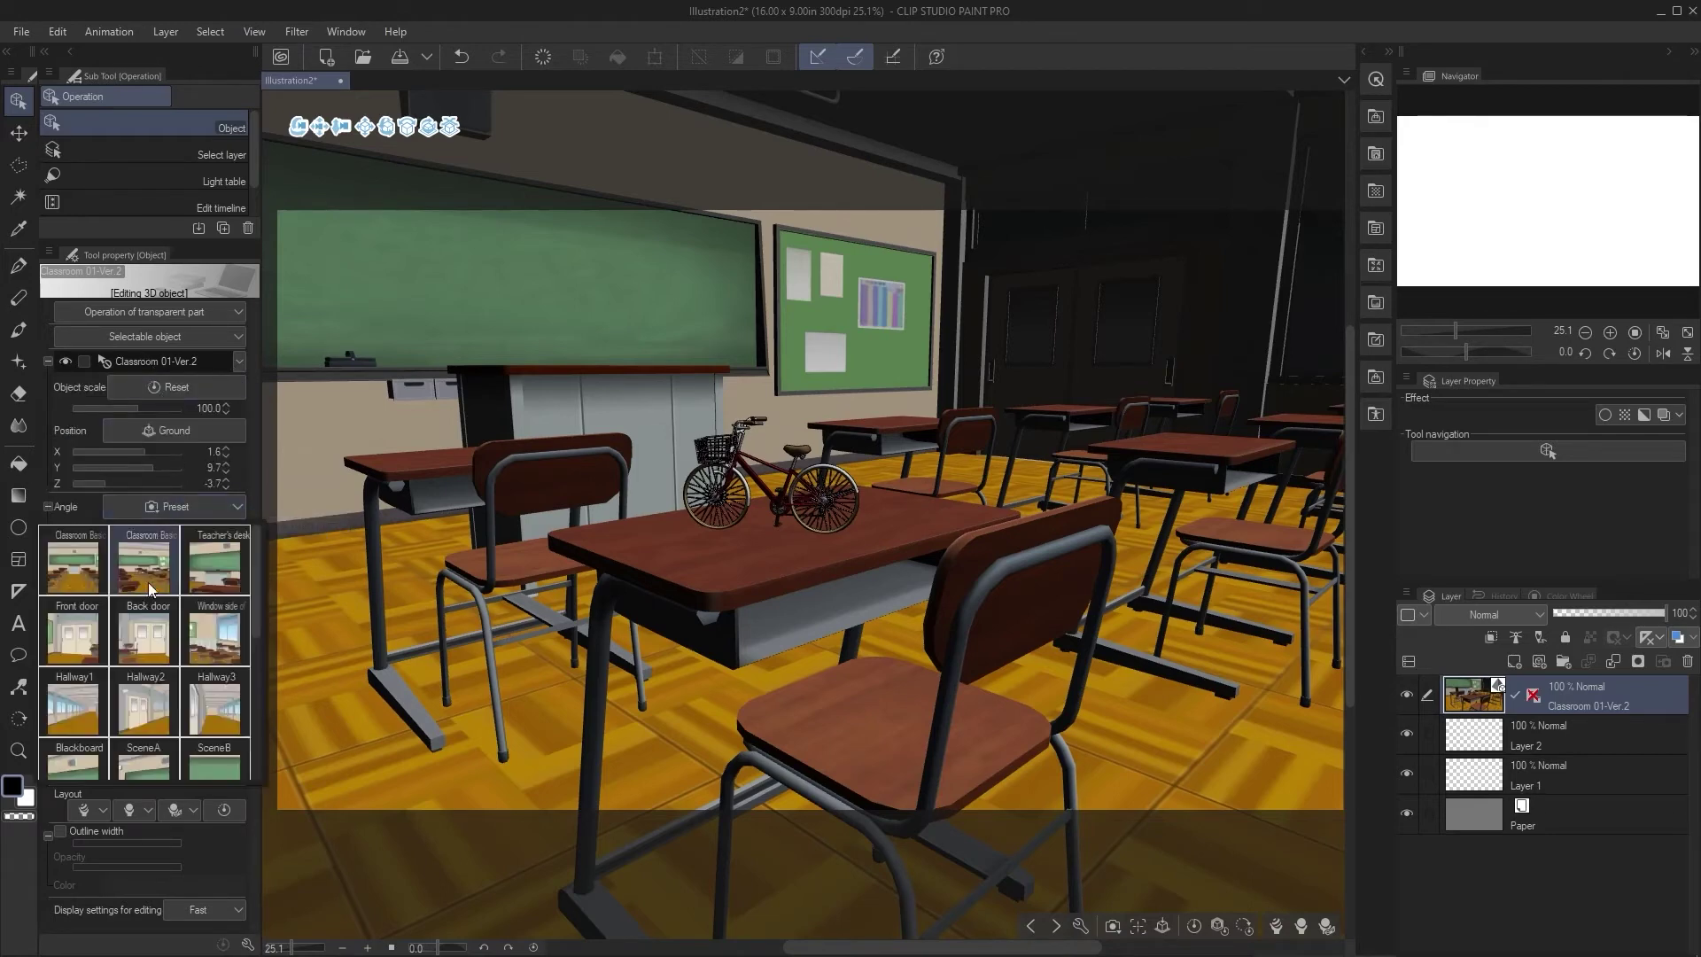
pyautogui.scroll(-5, 172, 662)
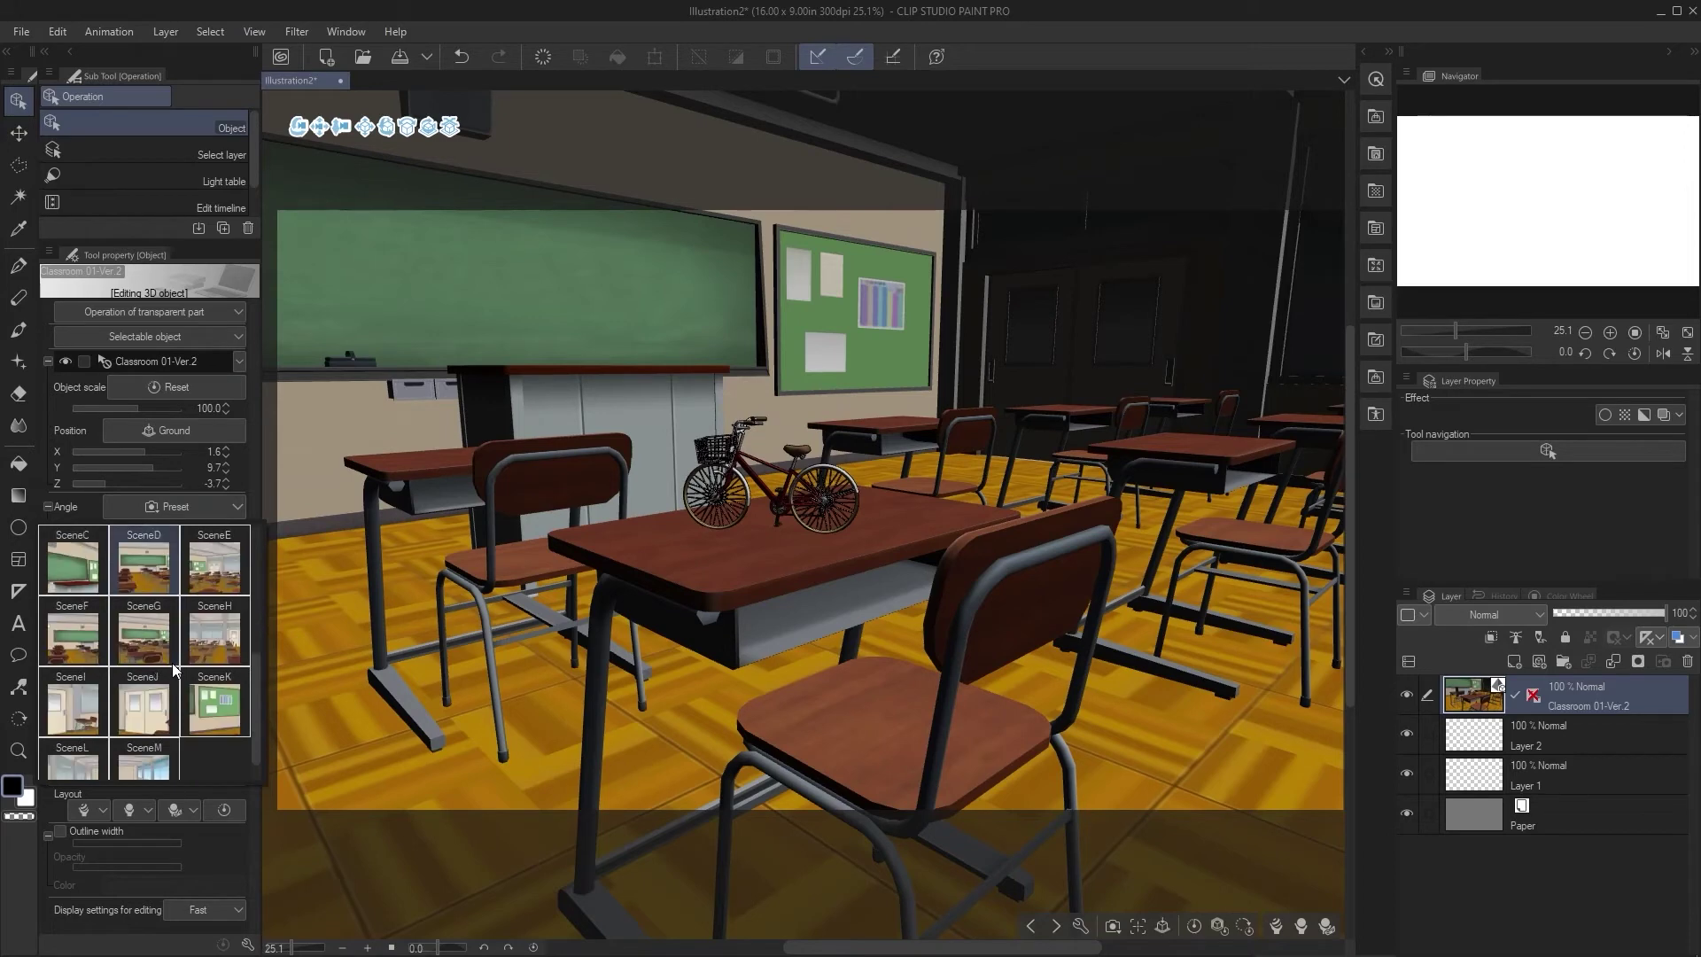
pyautogui.scroll(5, 165, 699)
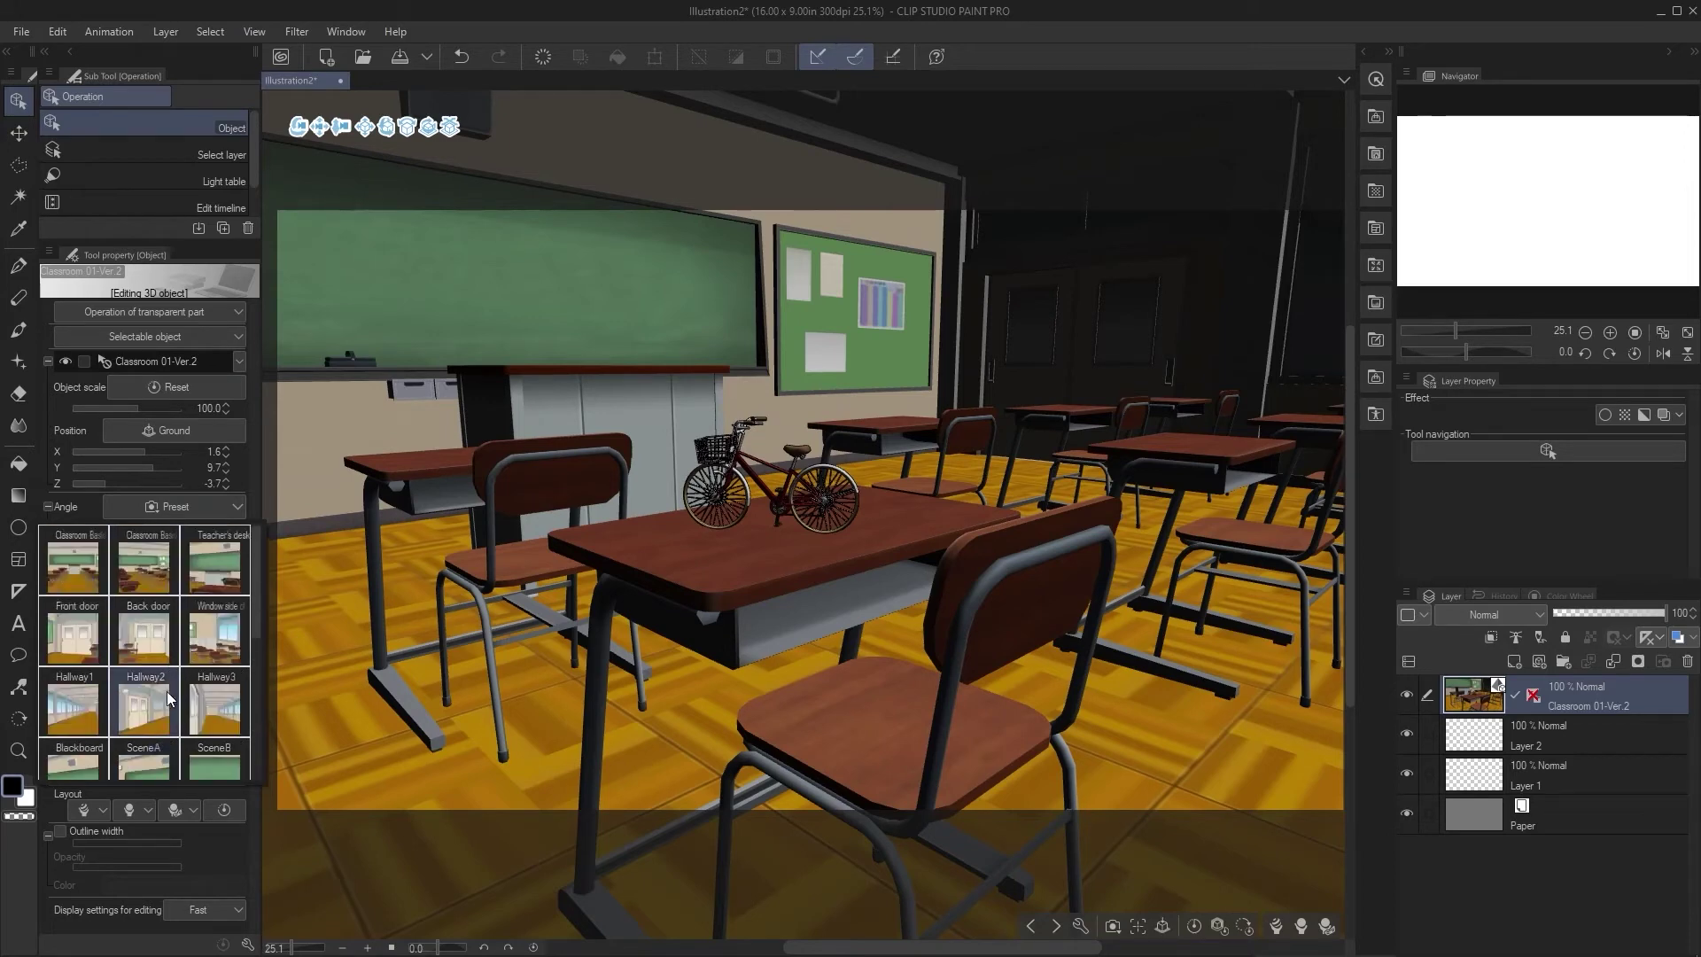
# Step: Try several camera angle presets on the classroom, including Teacher's desk, Hallway2 and SceneA
pyautogui.click(145, 565)
pyautogui.click(89, 567)
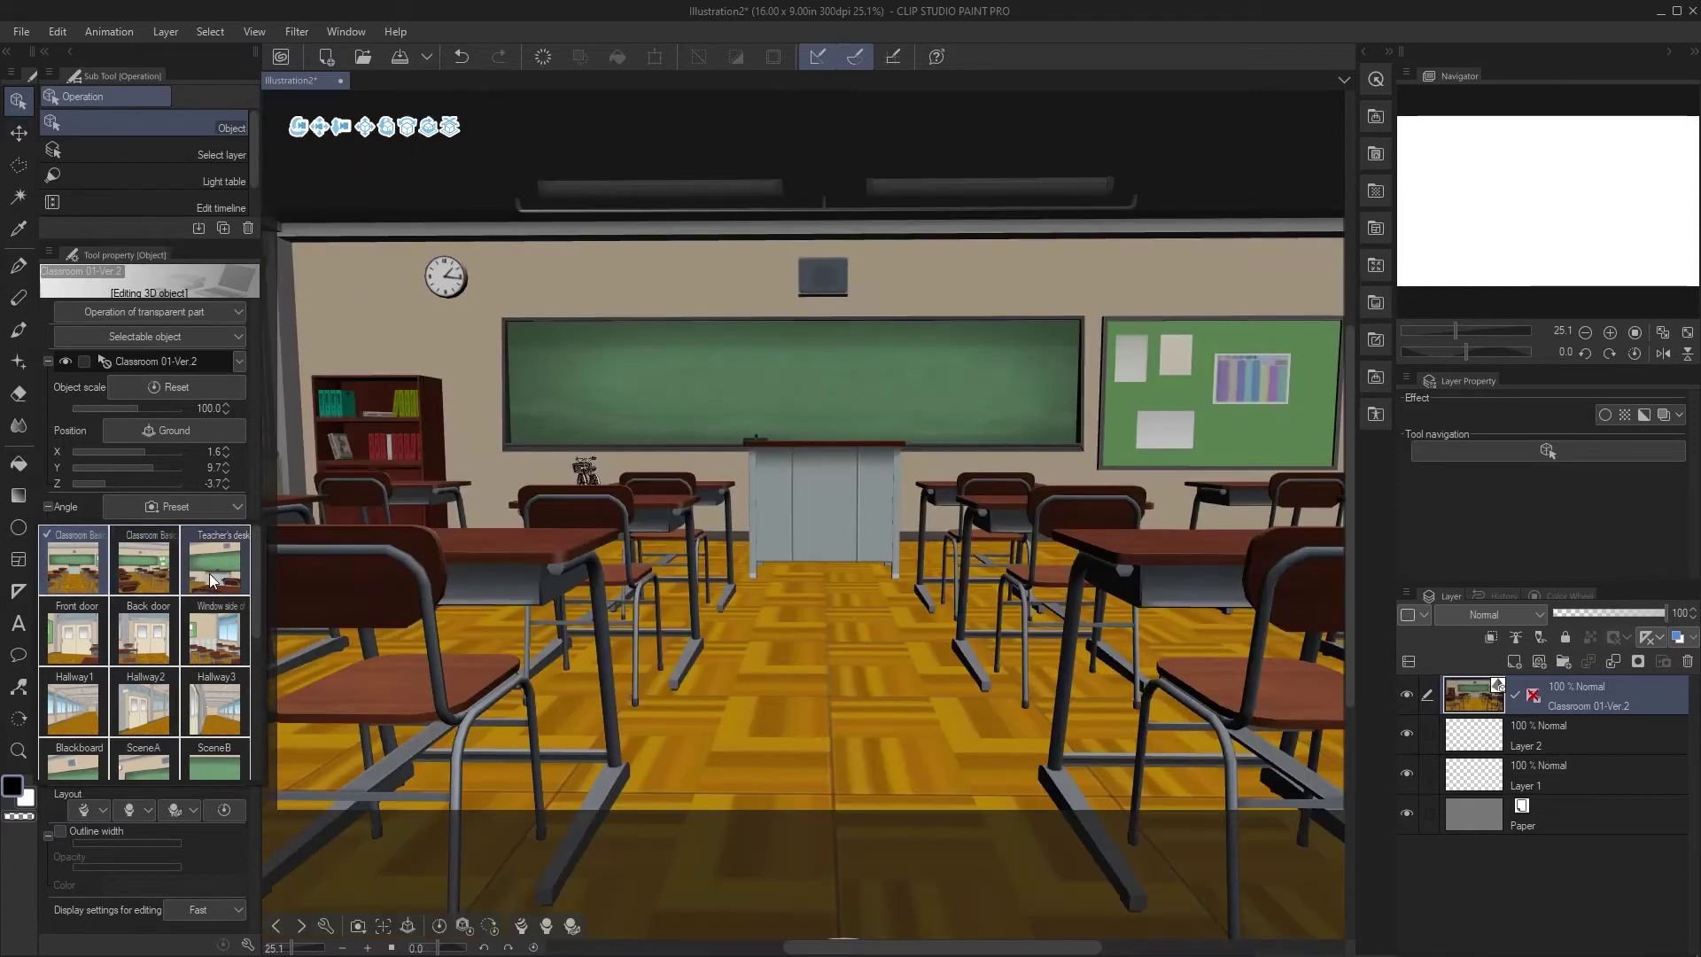
pyautogui.click(209, 572)
pyautogui.click(203, 635)
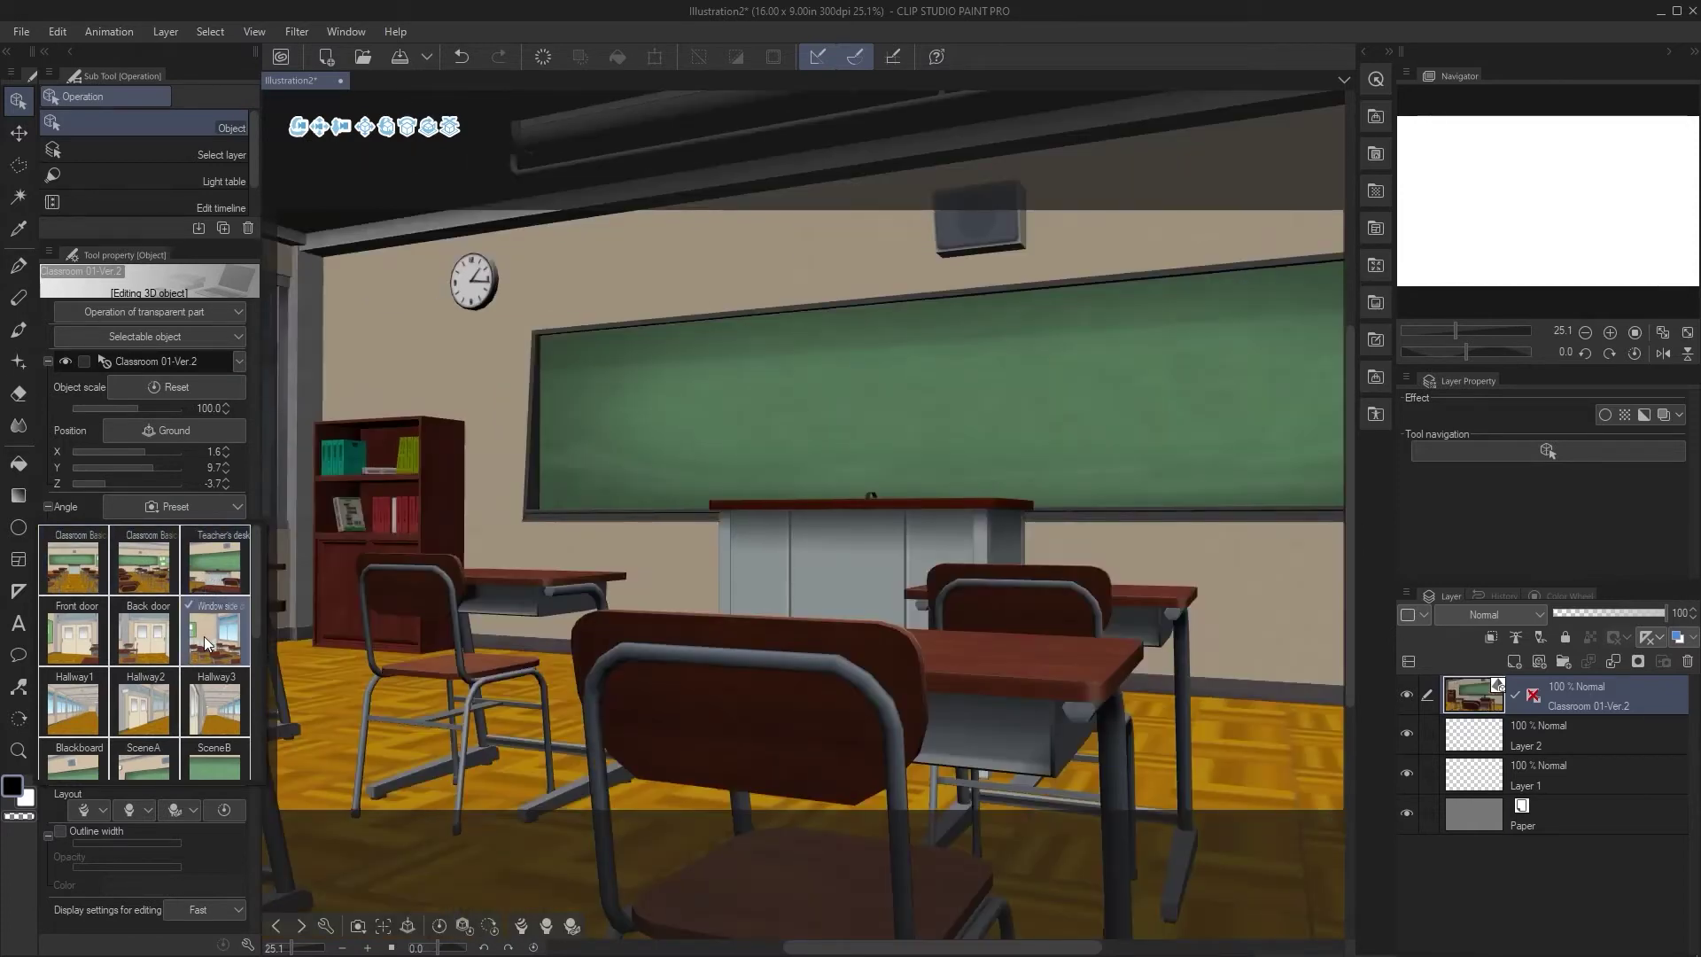
pyautogui.click(194, 691)
pyautogui.click(156, 708)
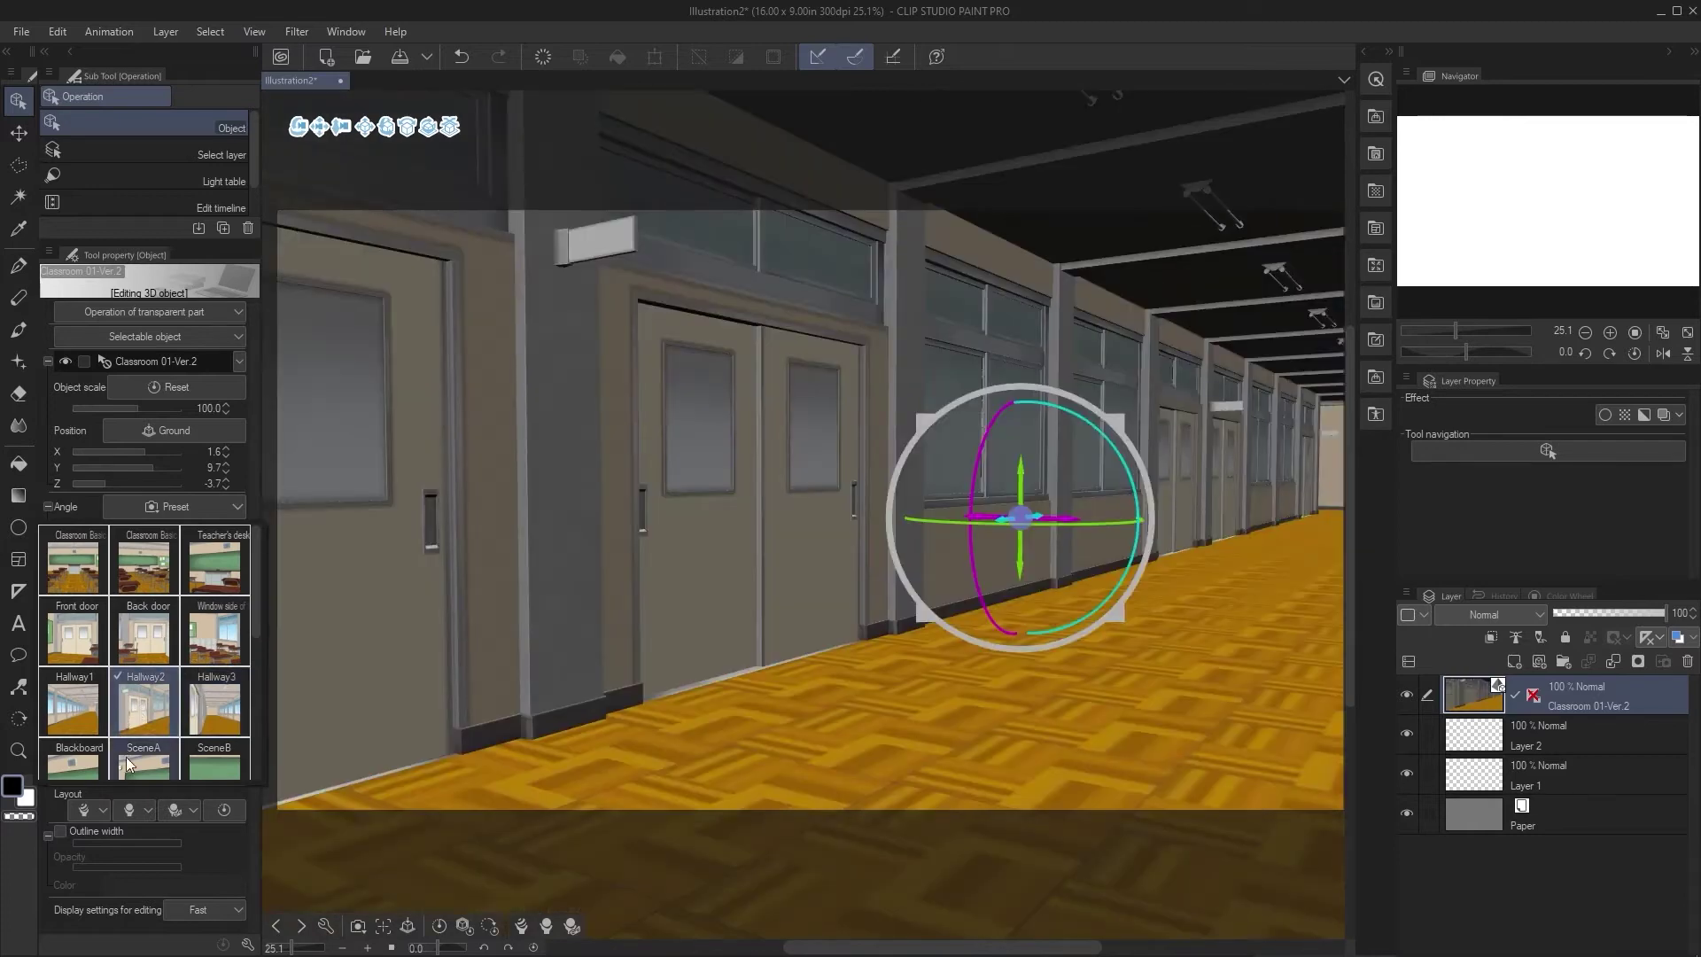
pyautogui.click(129, 764)
# Step: Try the SceneH and SceneG camera presets, and set the classroom's camera angle to SceneE
pyautogui.scroll(-3, 158, 675)
pyautogui.click(190, 684)
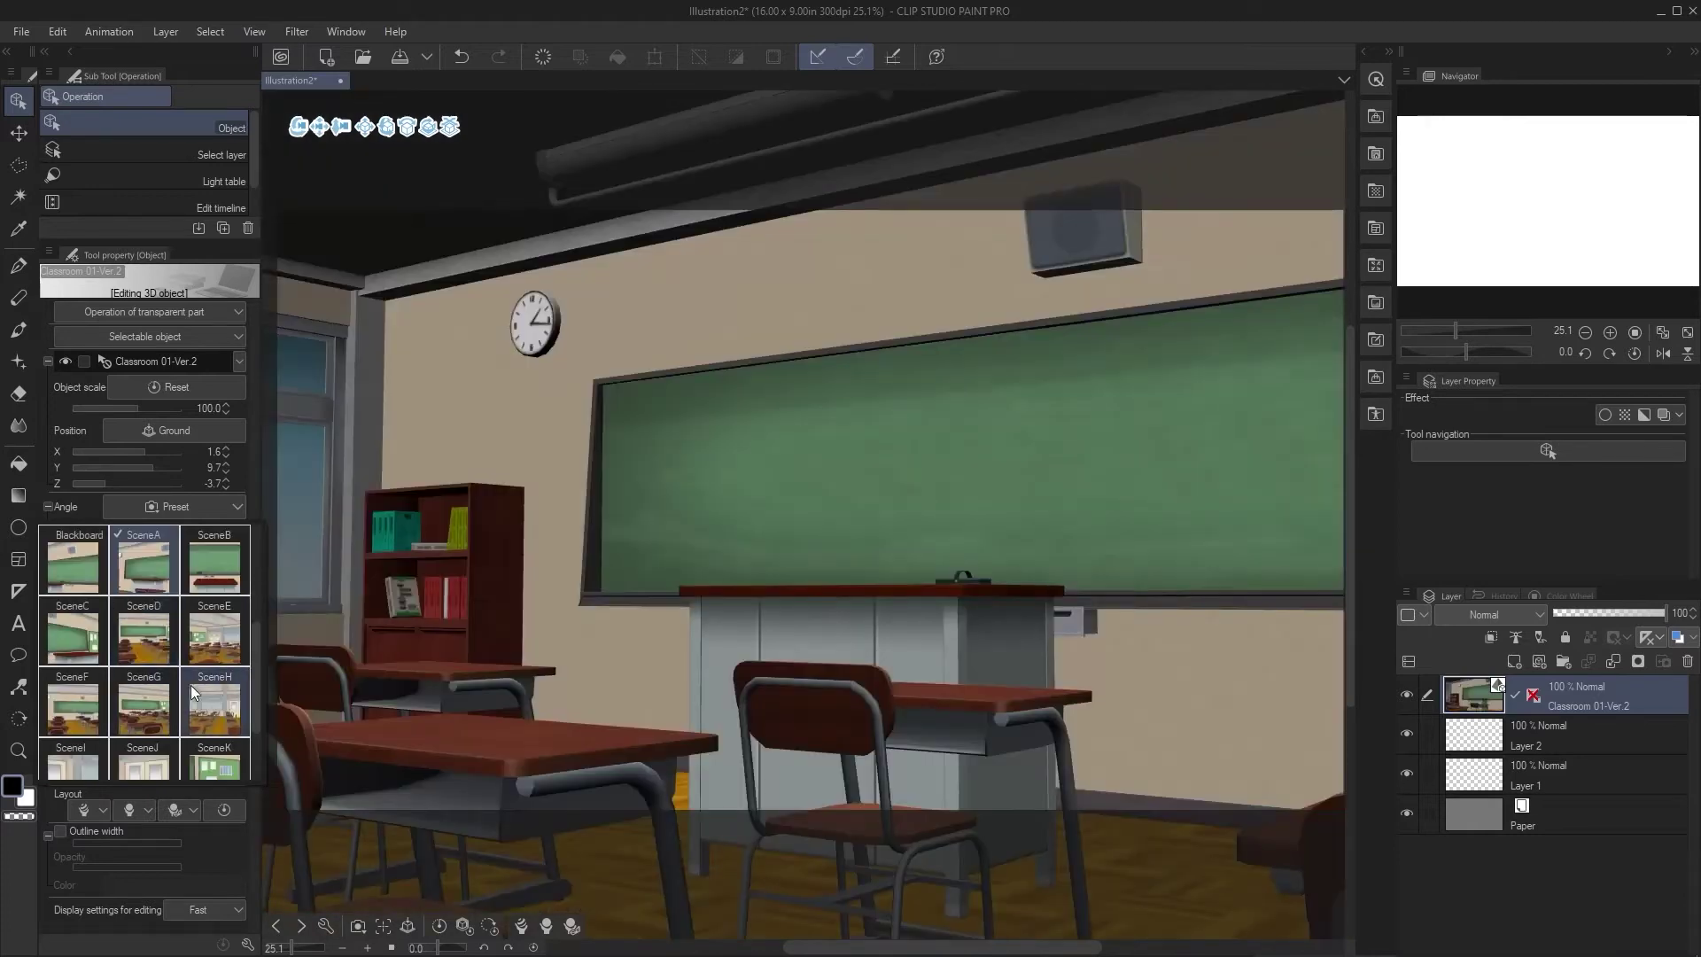
pyautogui.click(141, 700)
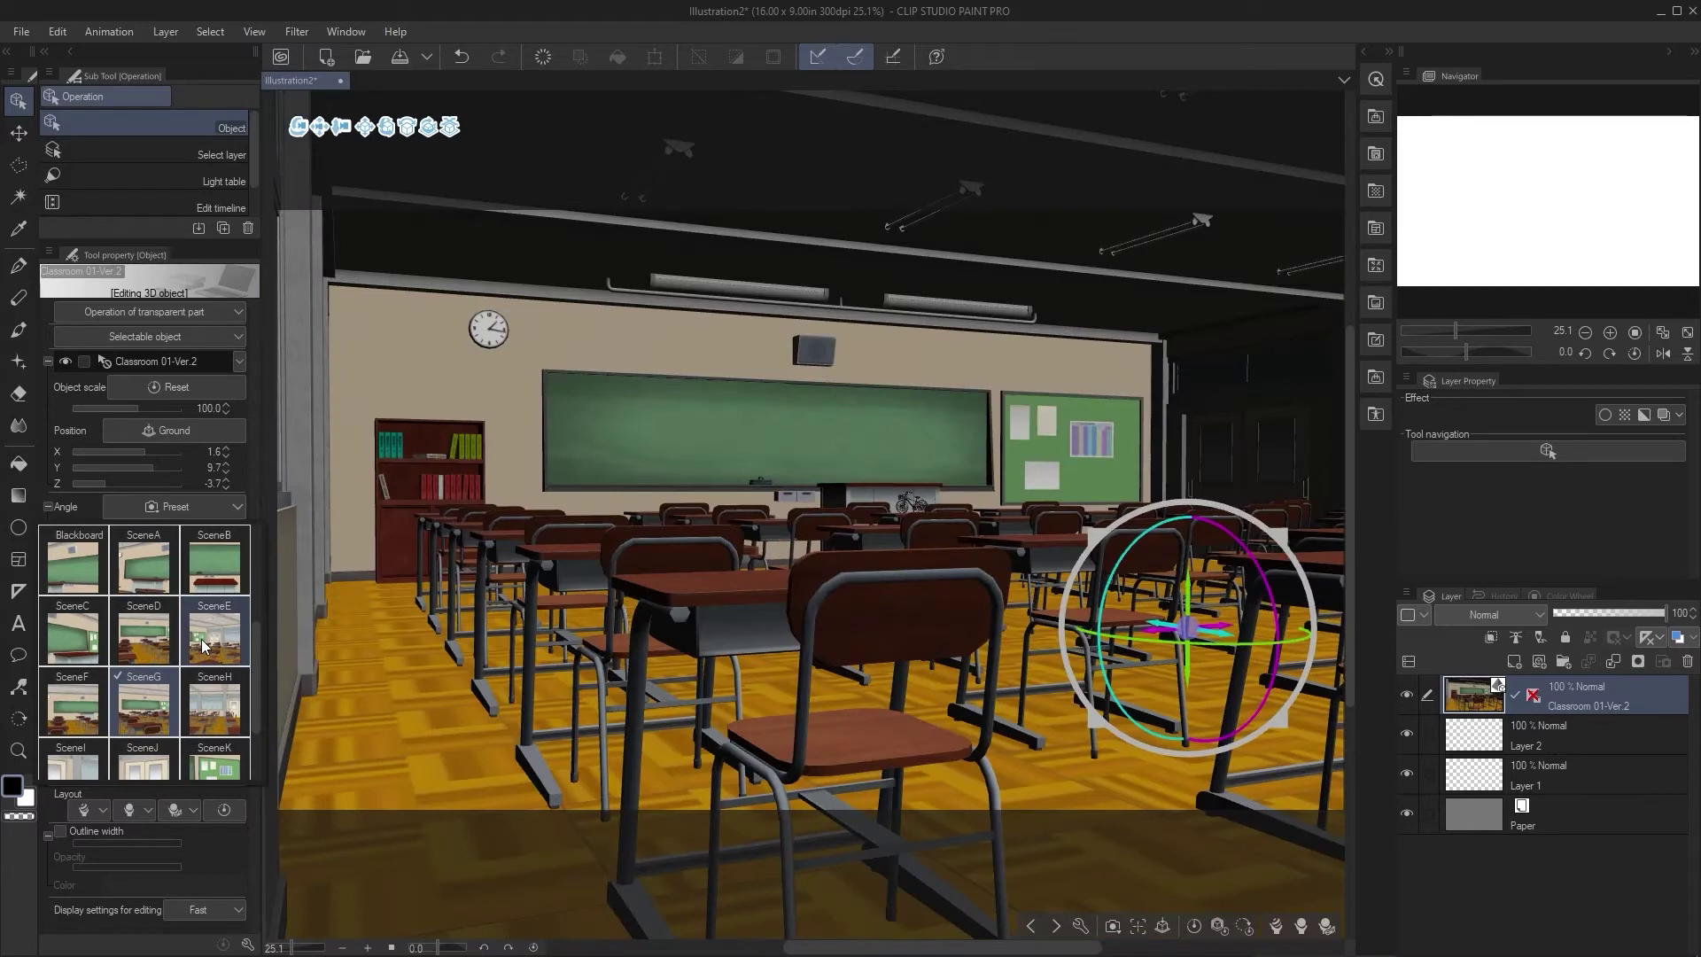
pyautogui.click(202, 645)
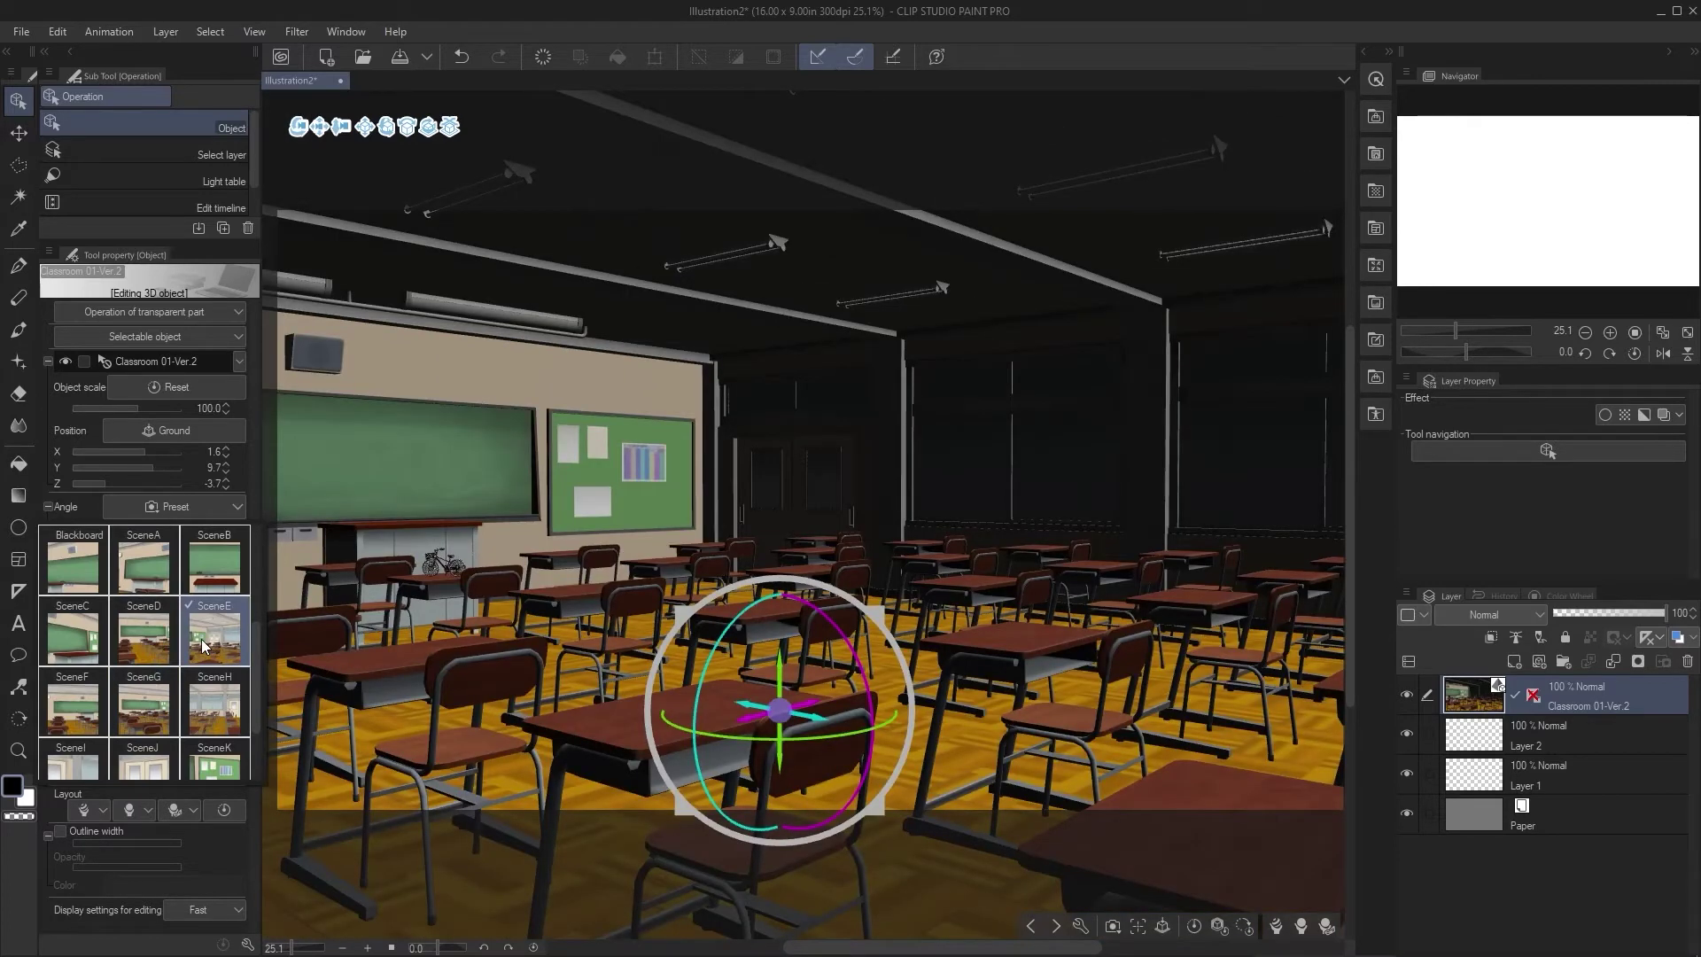
pyautogui.click(217, 506)
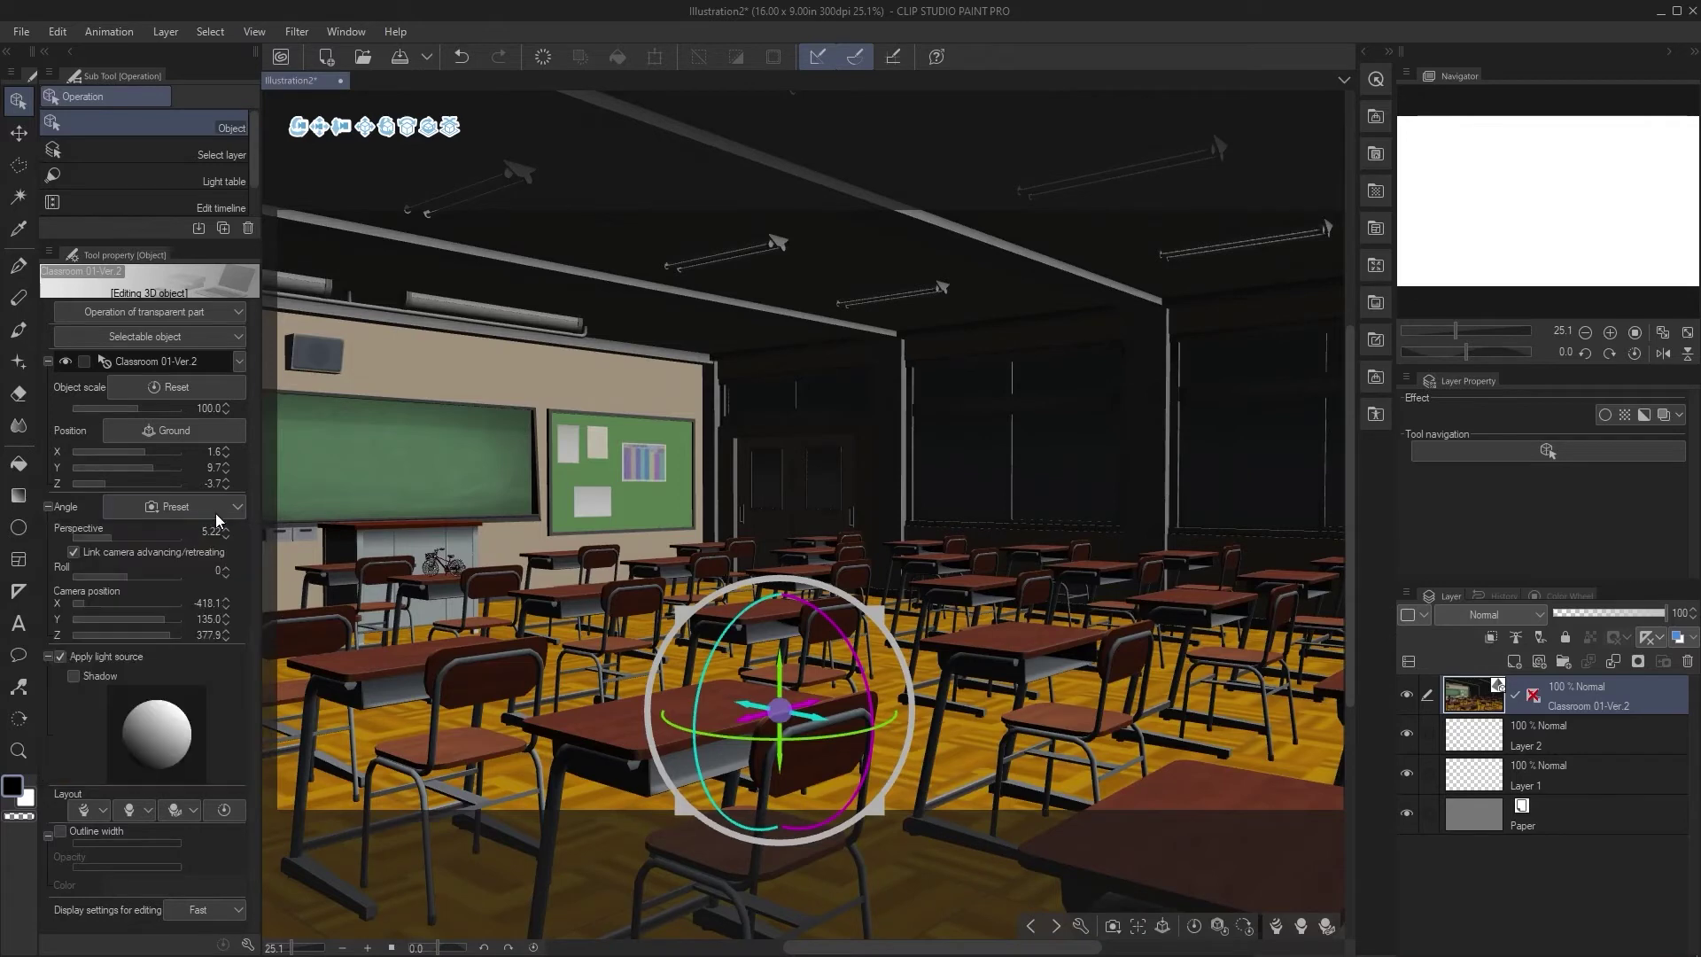
# Step: Try the Wooden and Cold color group materials on the classroom, and apply the Luxury material preset
pyautogui.click(93, 808)
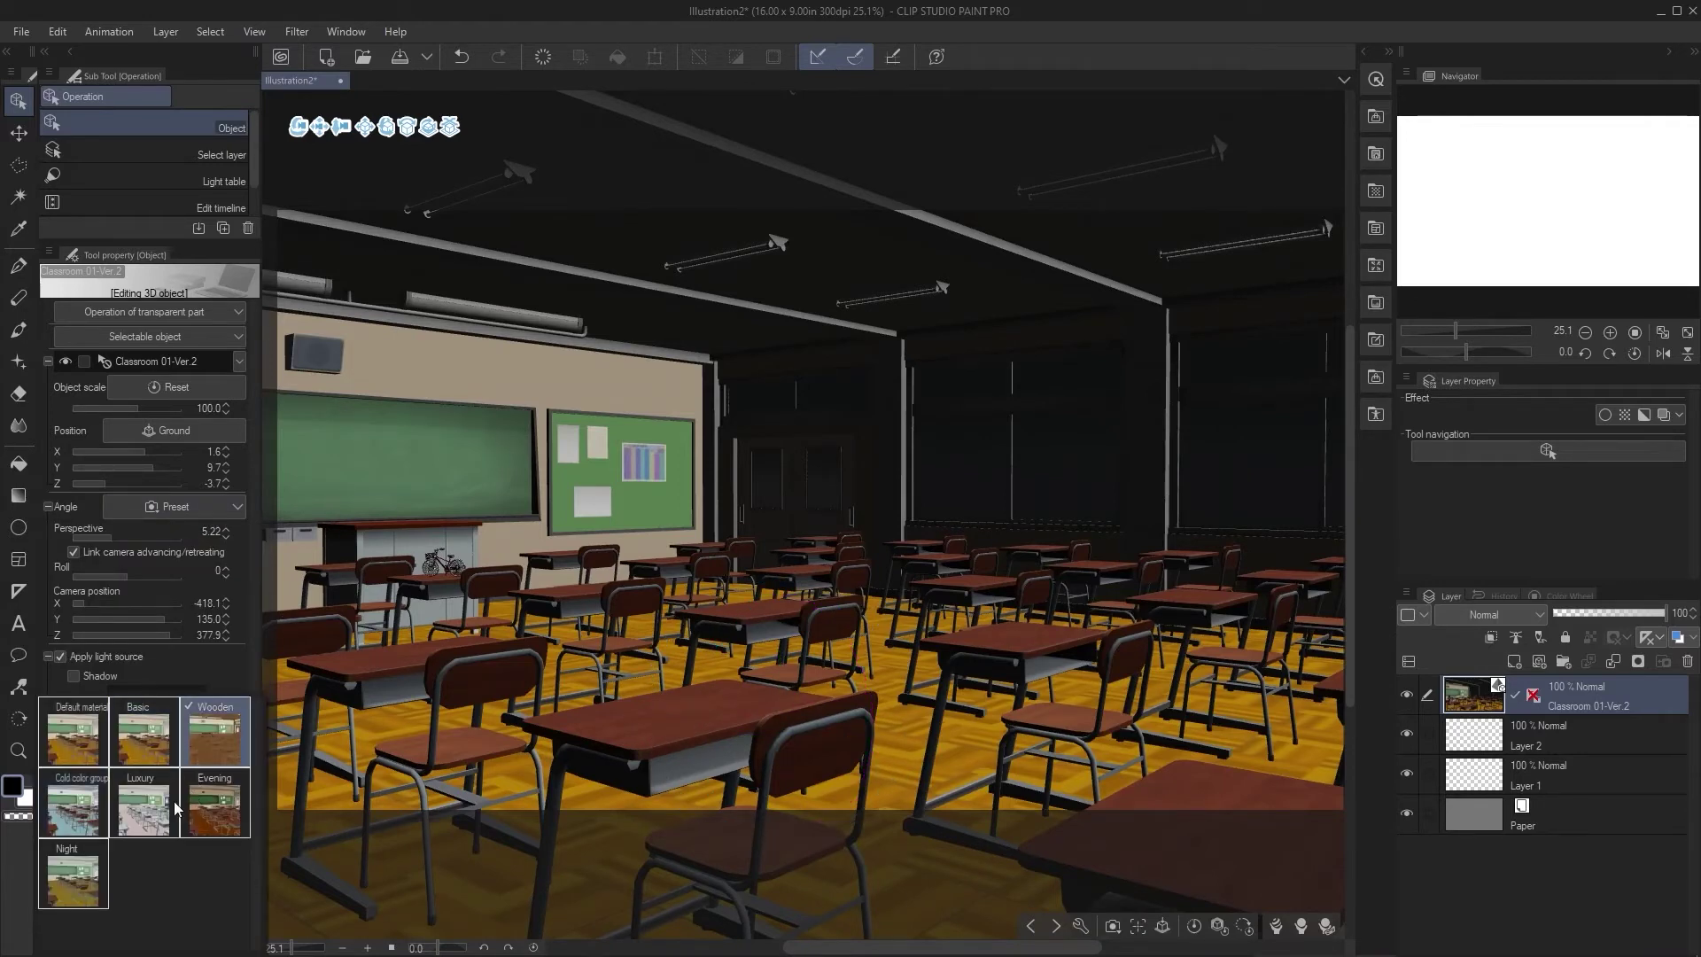
pyautogui.click(80, 803)
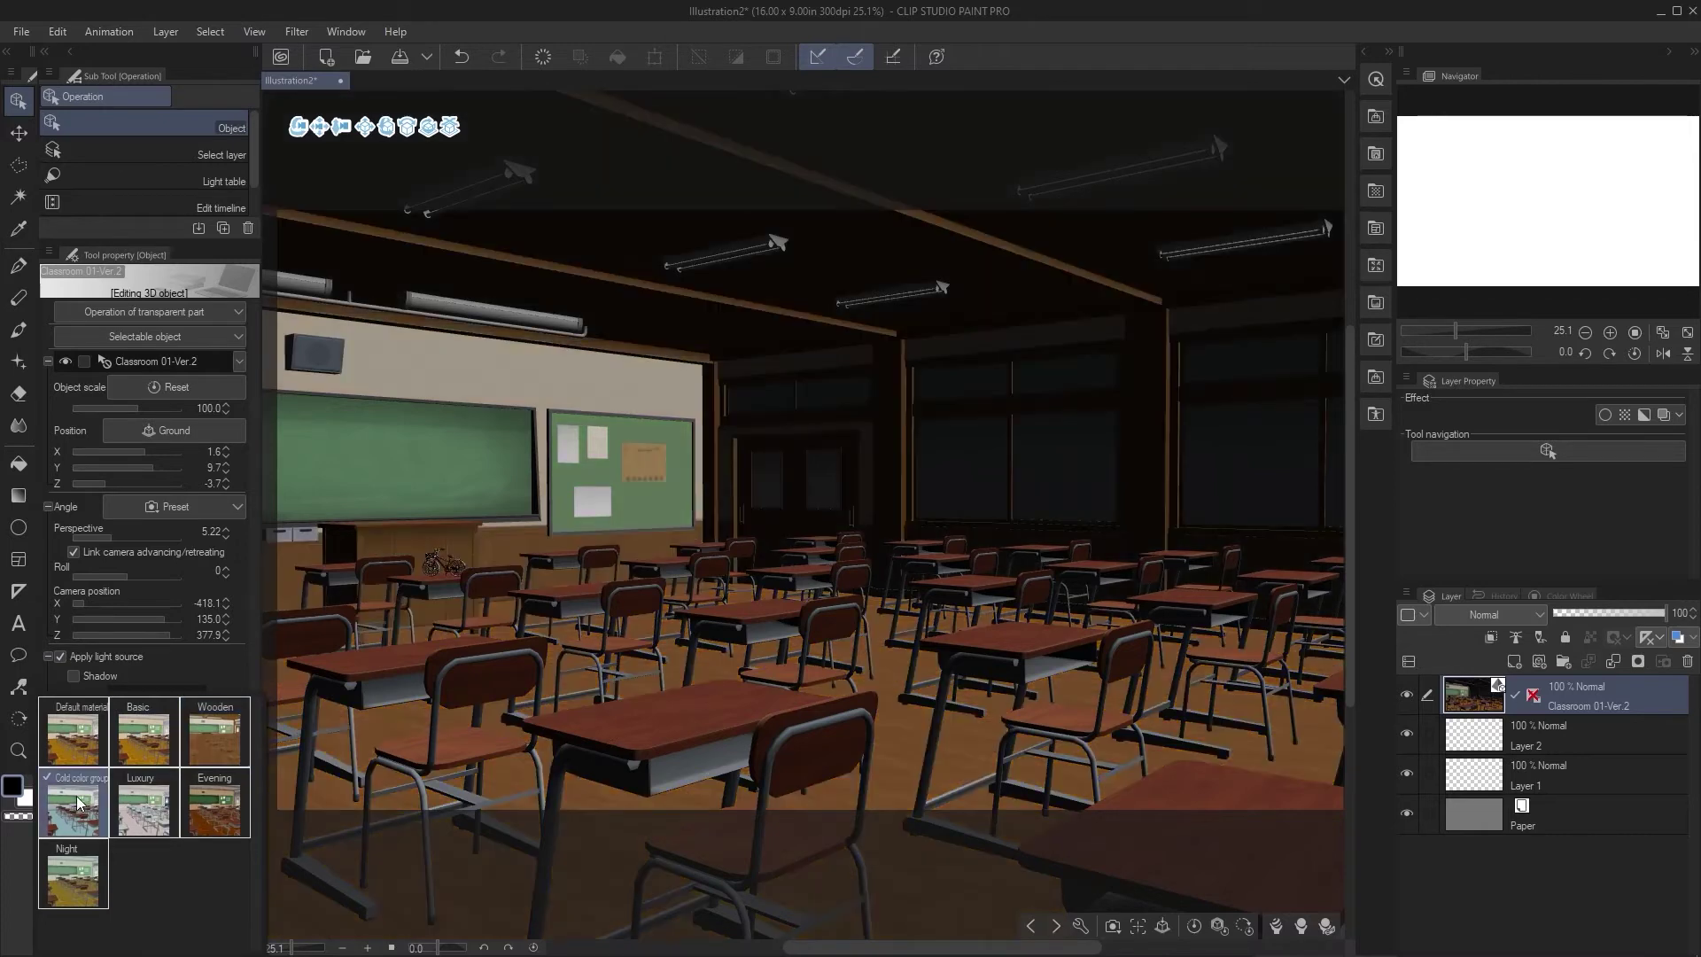
pyautogui.click(140, 811)
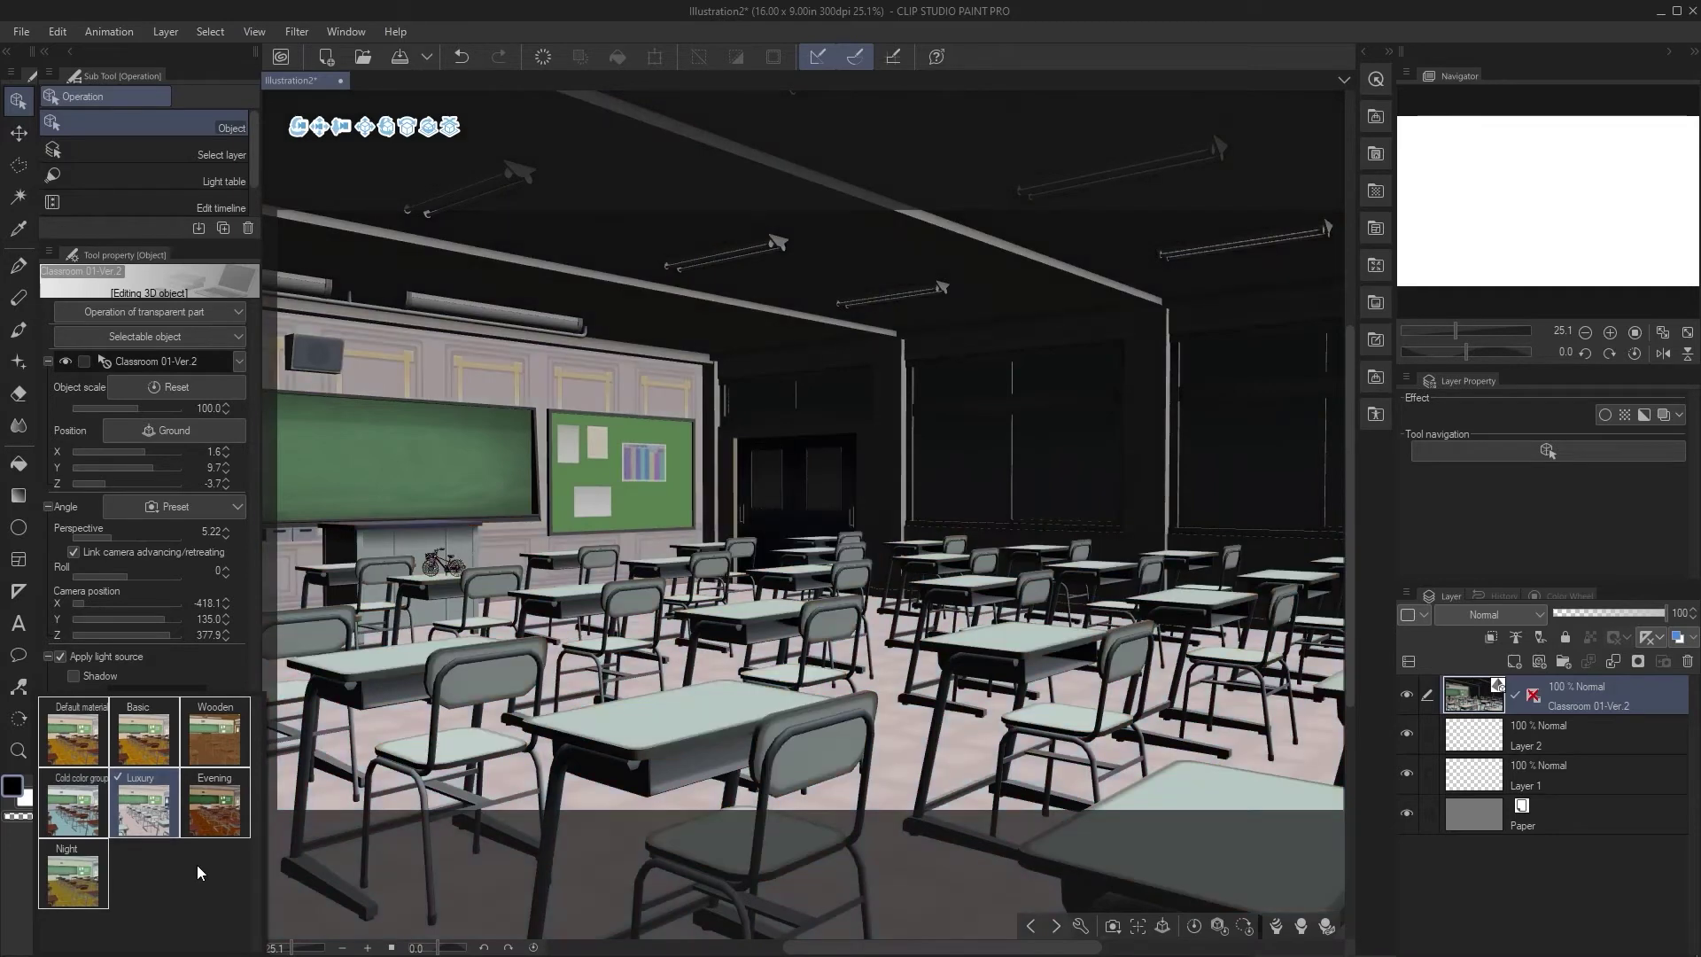
pyautogui.click(220, 682)
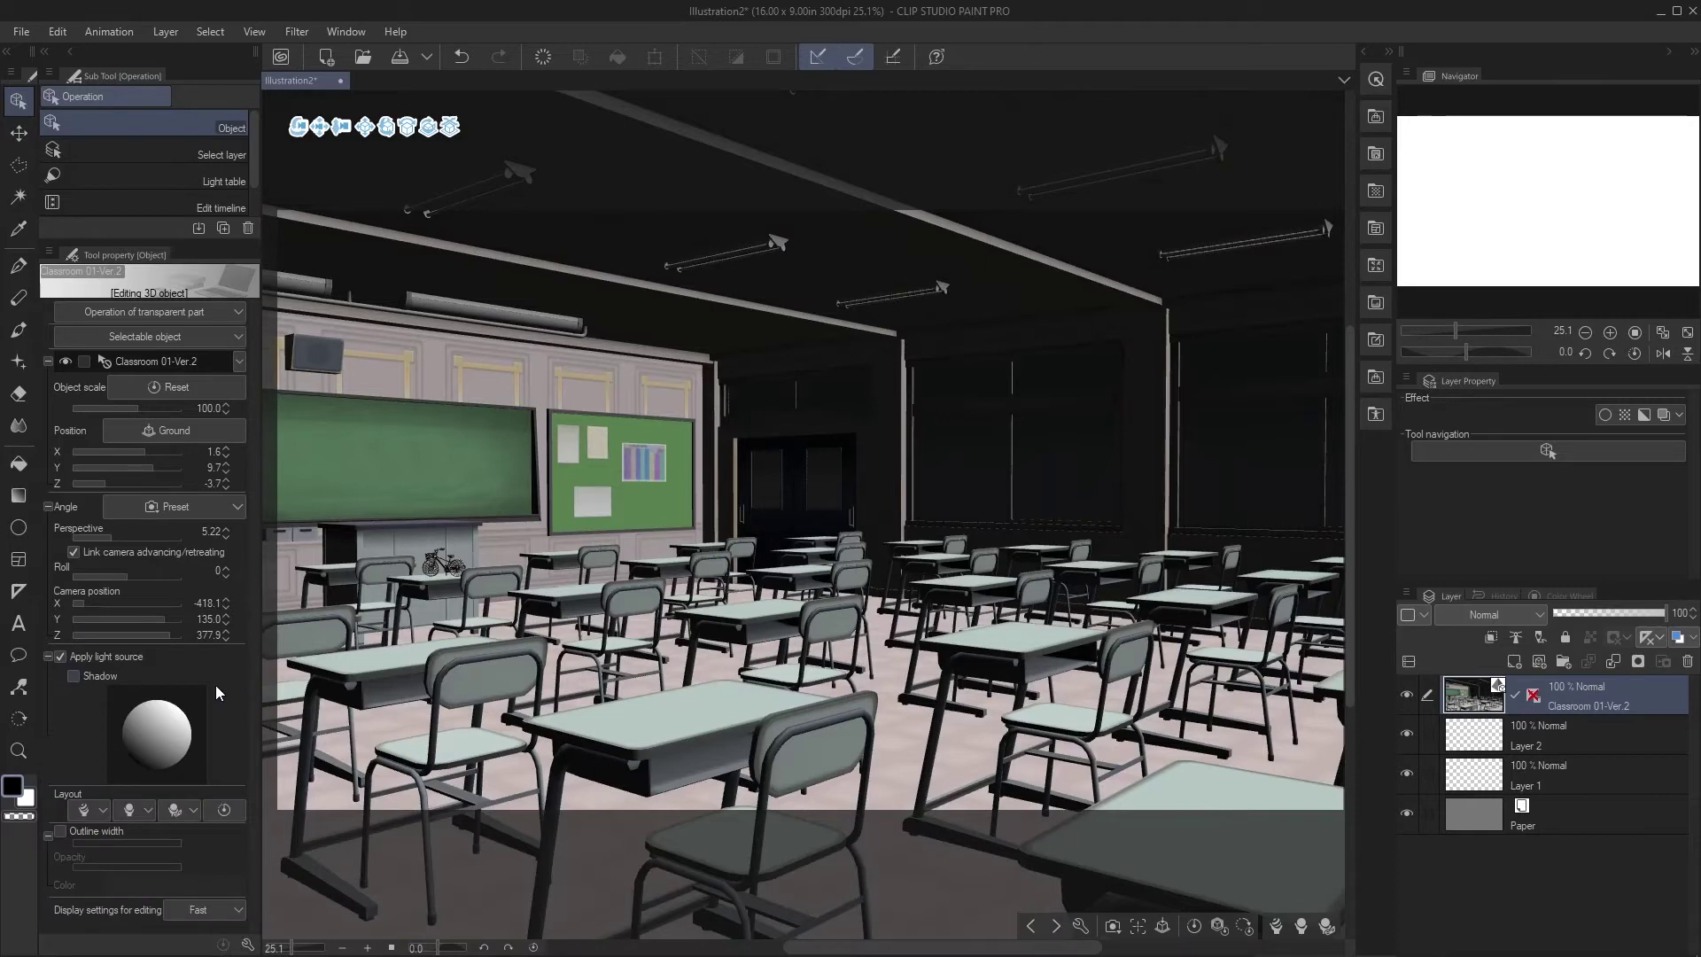
# Step: Try the Without ceiling layout on the classroom and switch back to the Regular chair layout
pyautogui.click(133, 806)
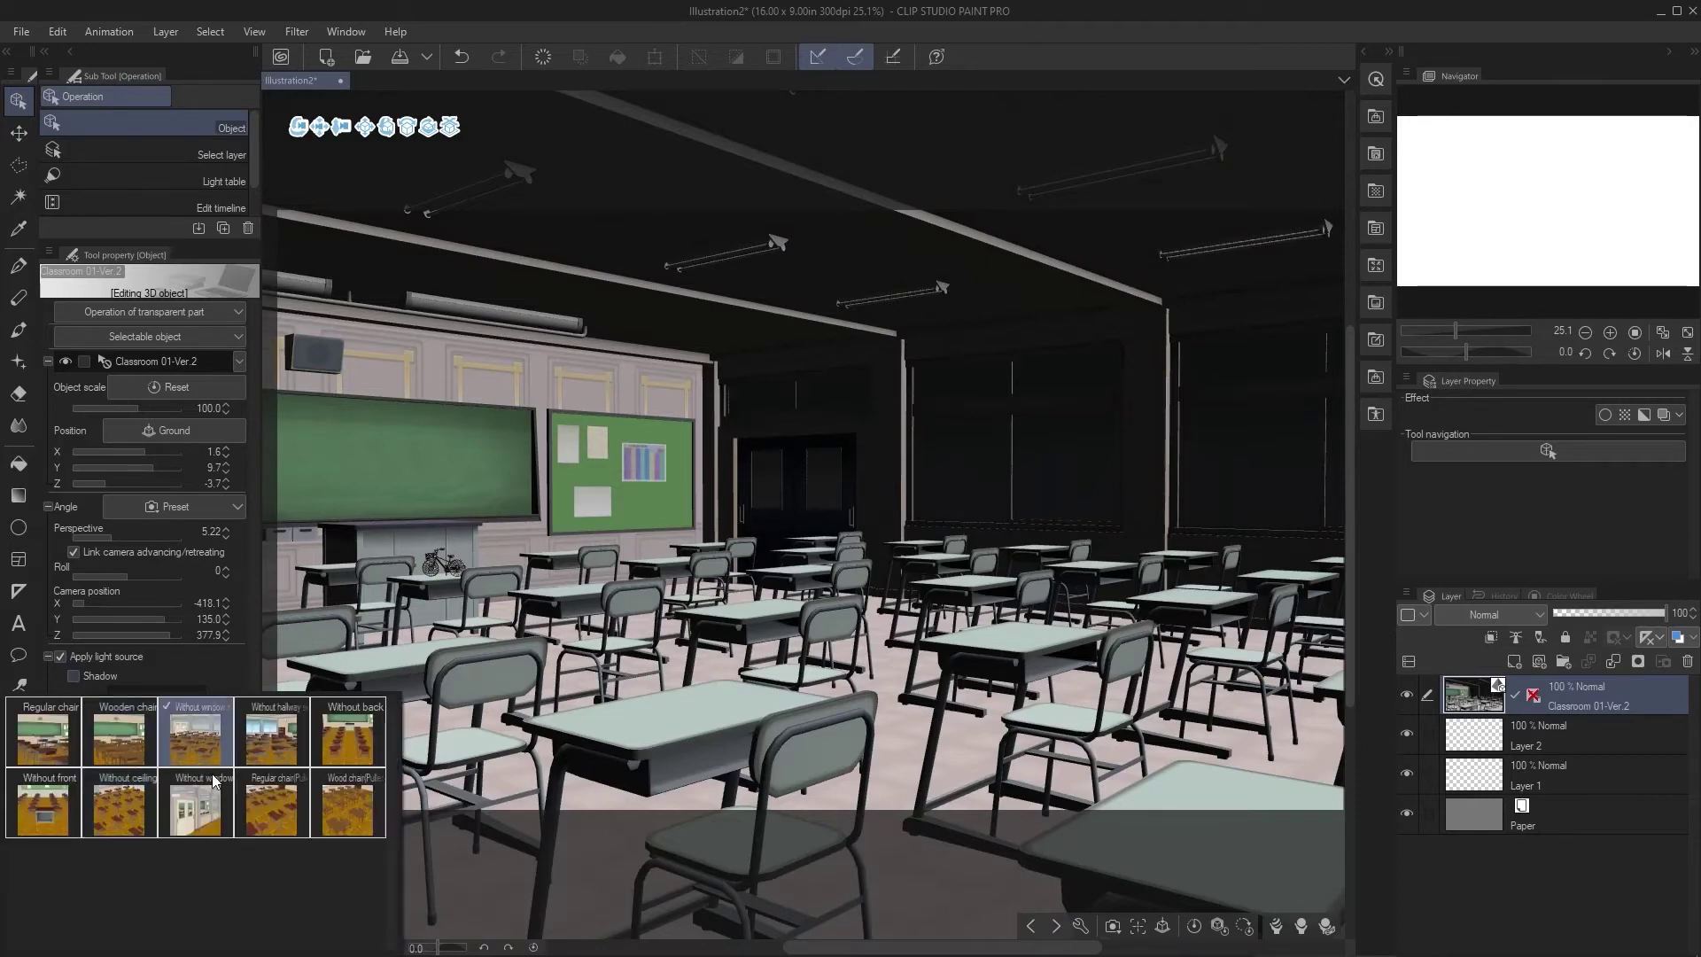
pyautogui.click(127, 815)
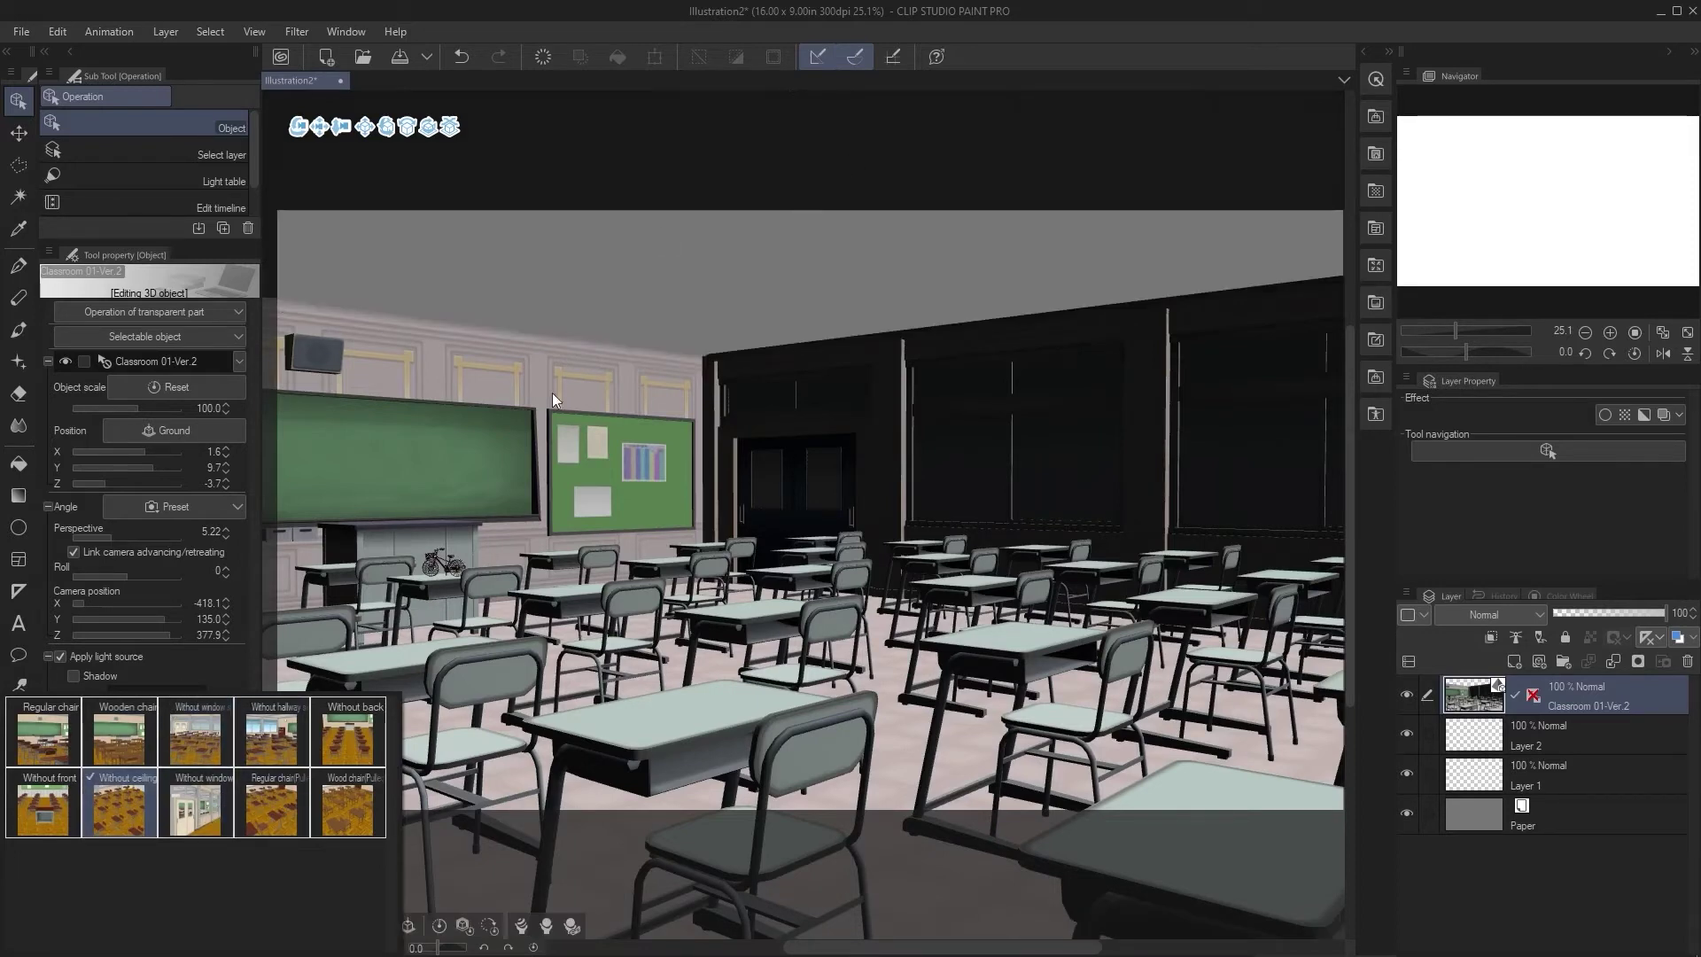
pyautogui.click(43, 733)
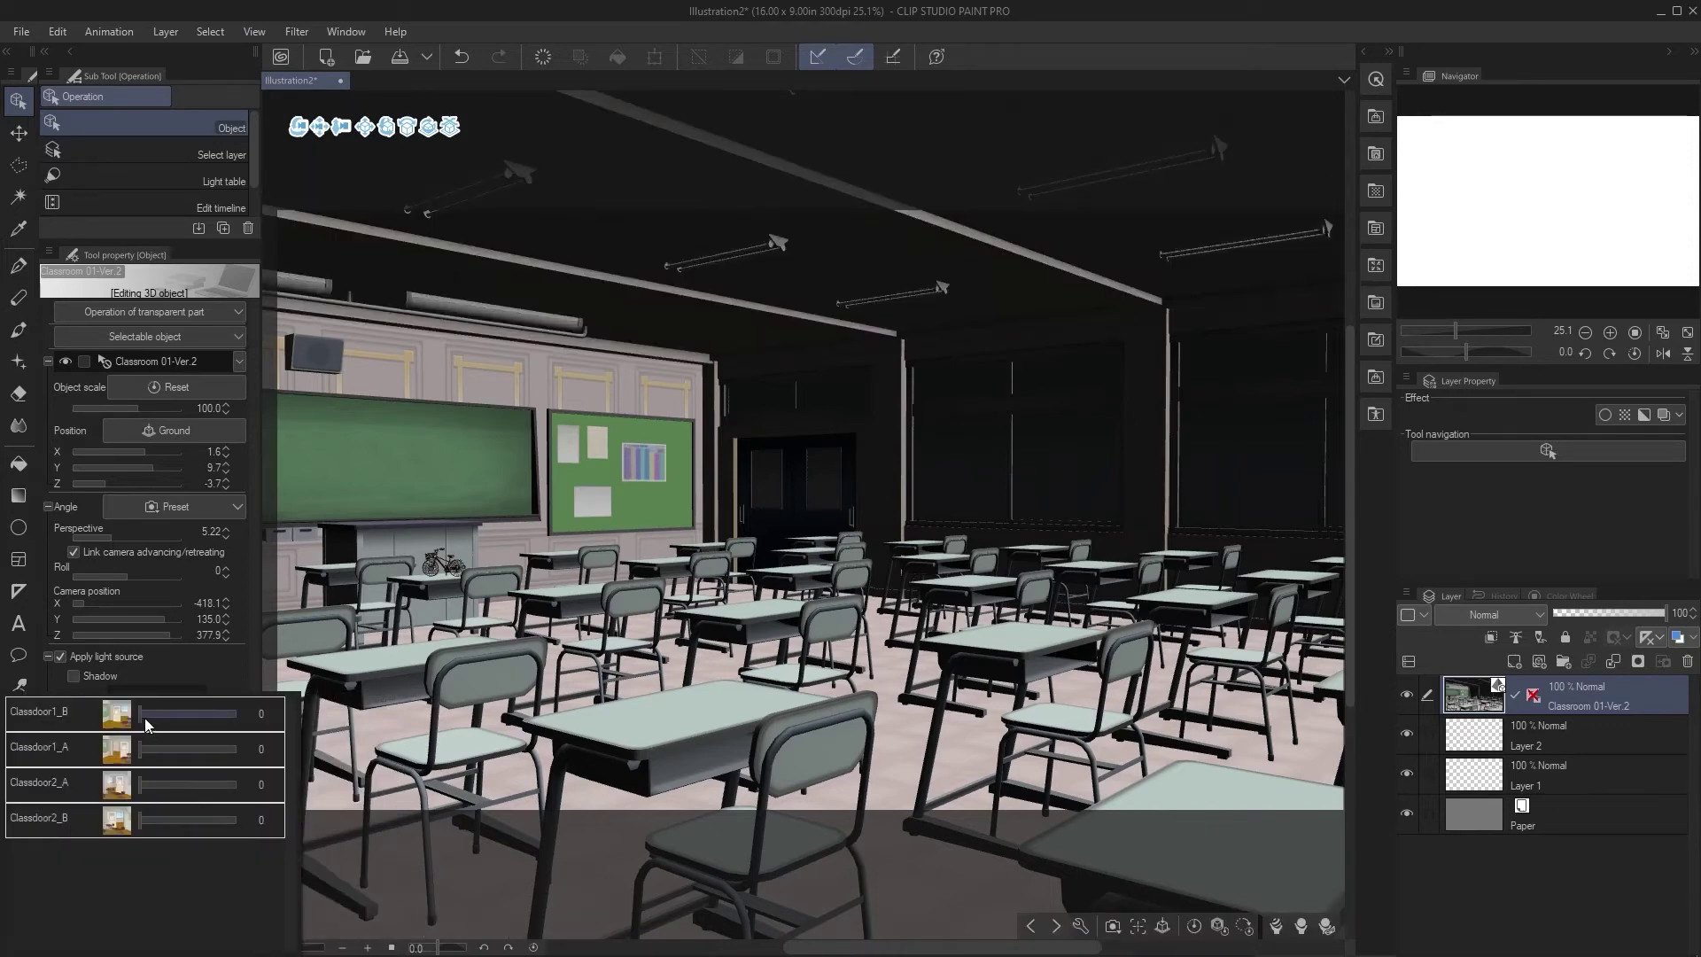
# Step: Try opening and closing the classroom doors with the Classdoor movable part settings
pyautogui.moveTo(193, 709); pyautogui.dragTo(242, 704)
pyautogui.click(151, 749)
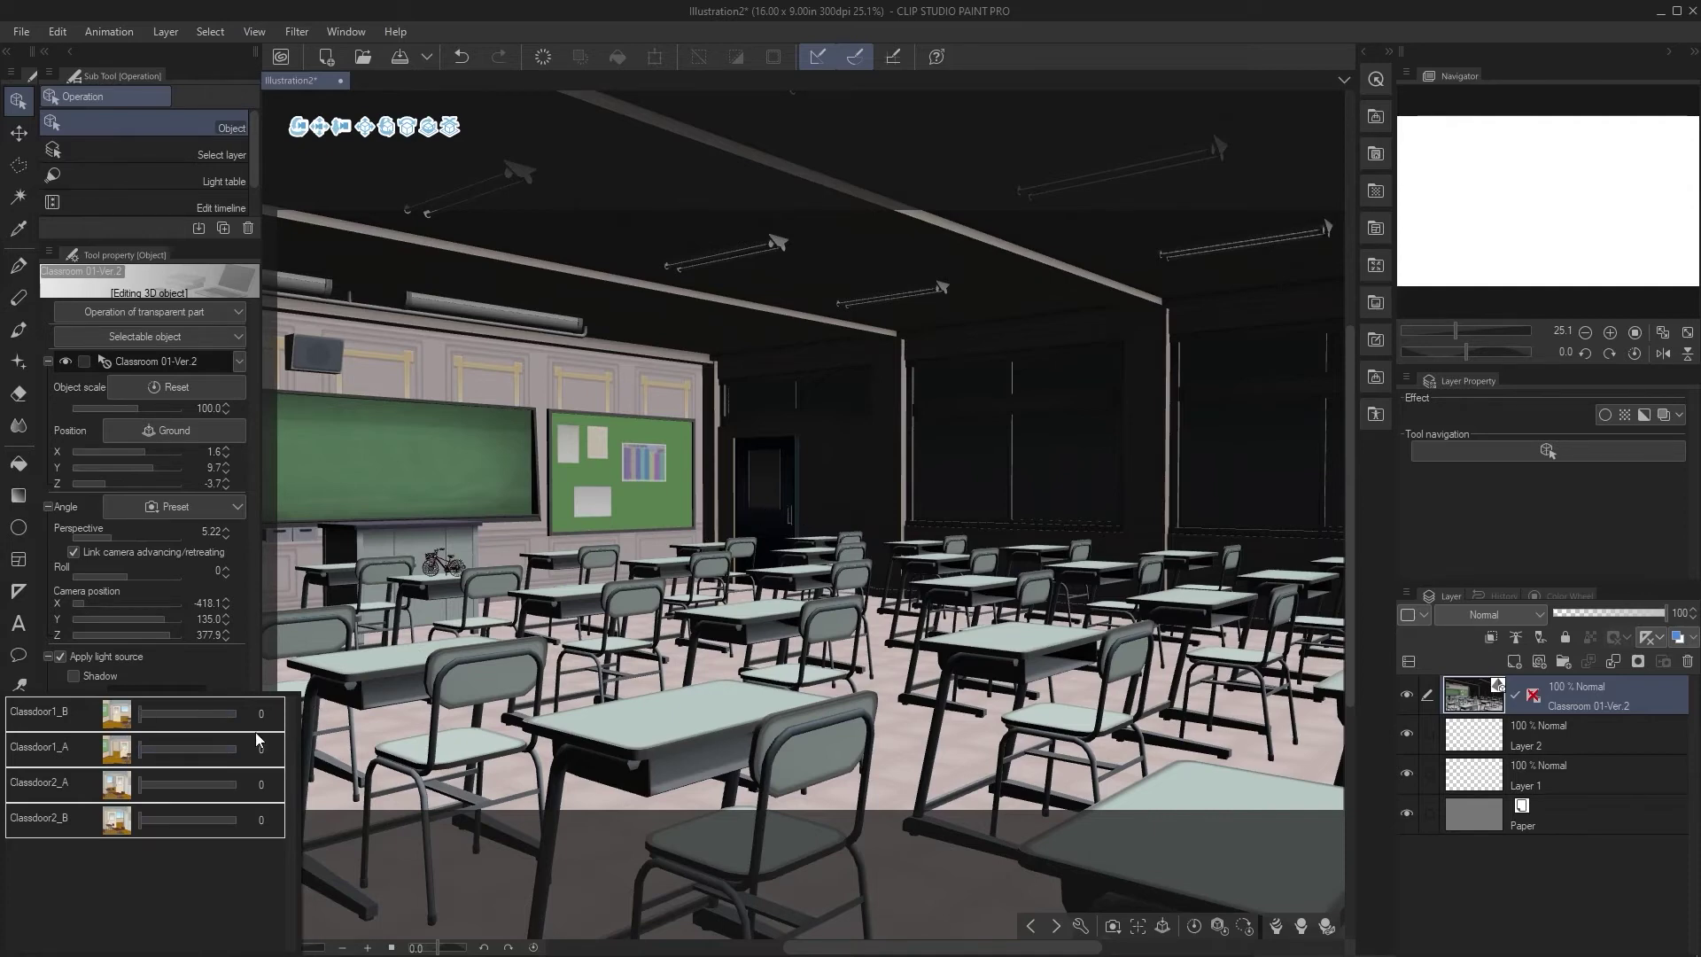
pyautogui.moveTo(161, 791); pyautogui.dragTo(218, 791)
pyautogui.click(209, 816)
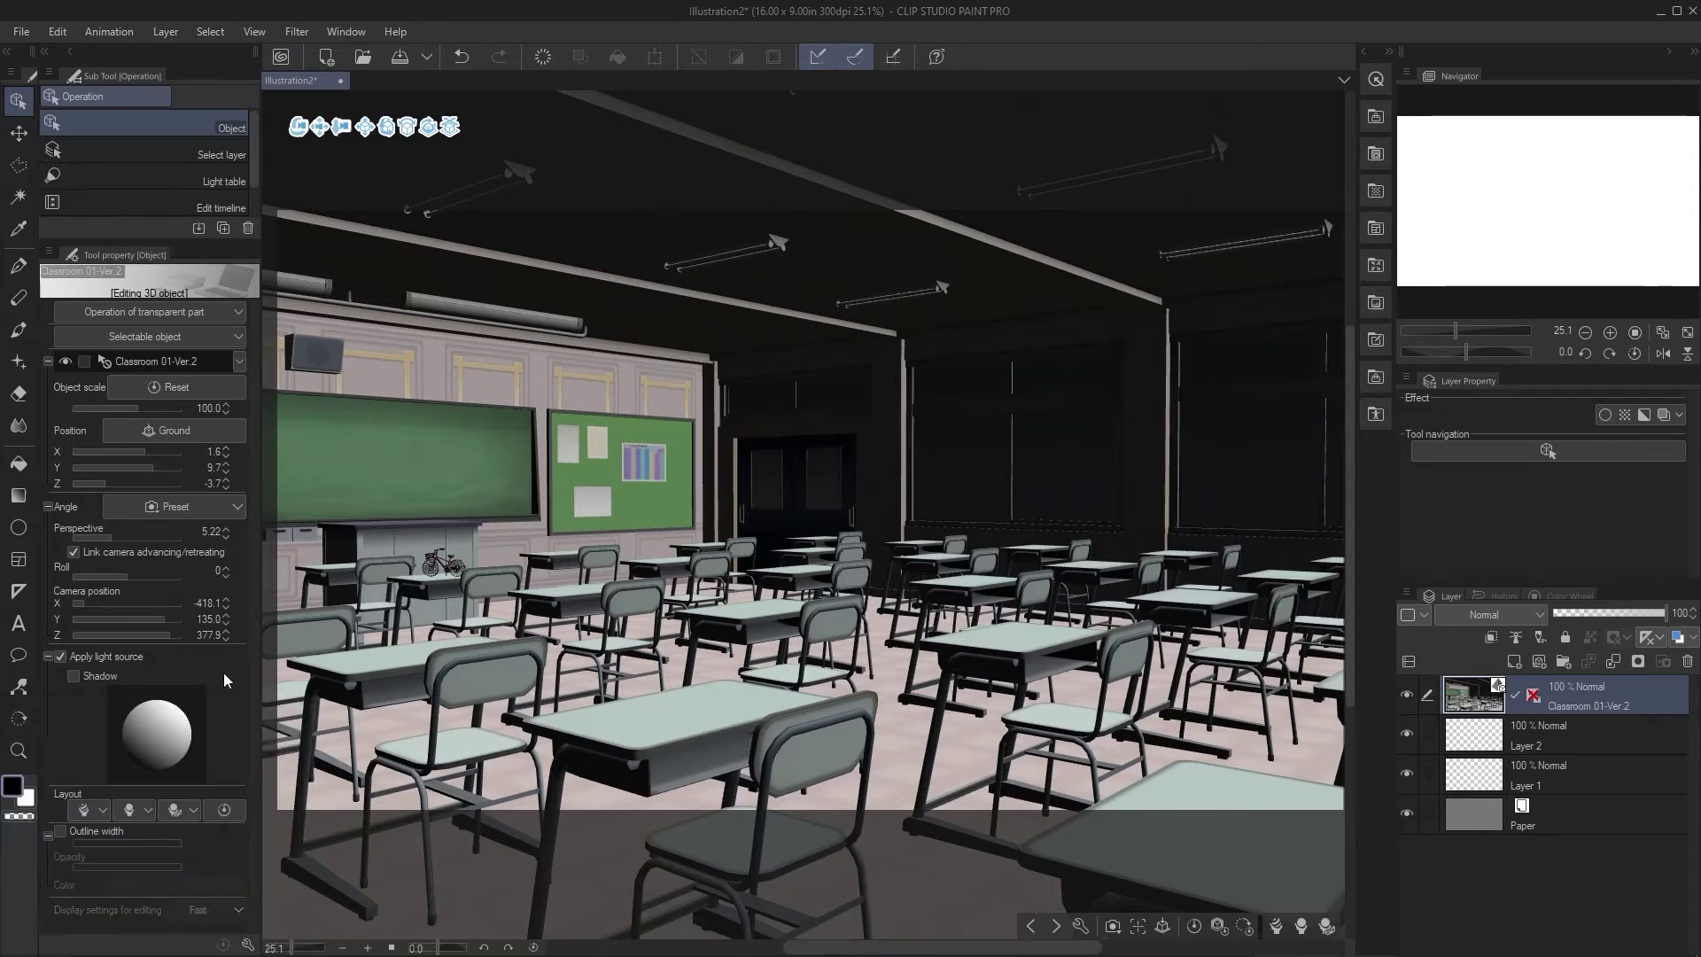
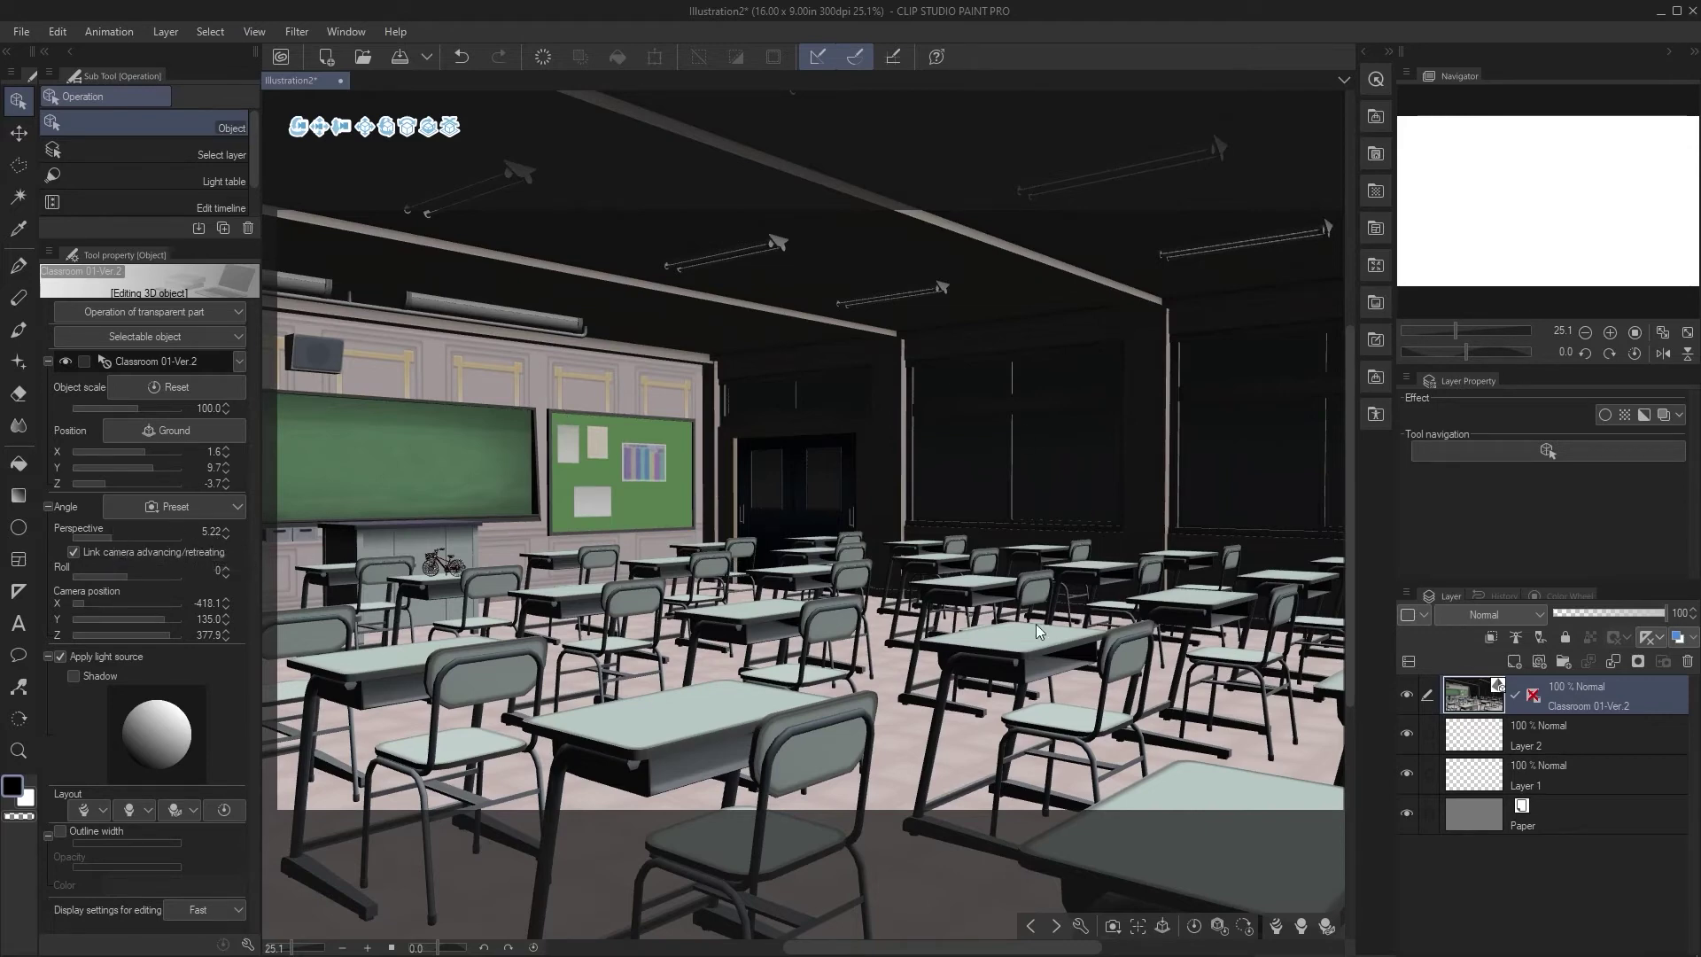
# Step: Try raising the classroom camera's perspective to 12.76 and lowering it to 1.00
pyautogui.click(115, 537)
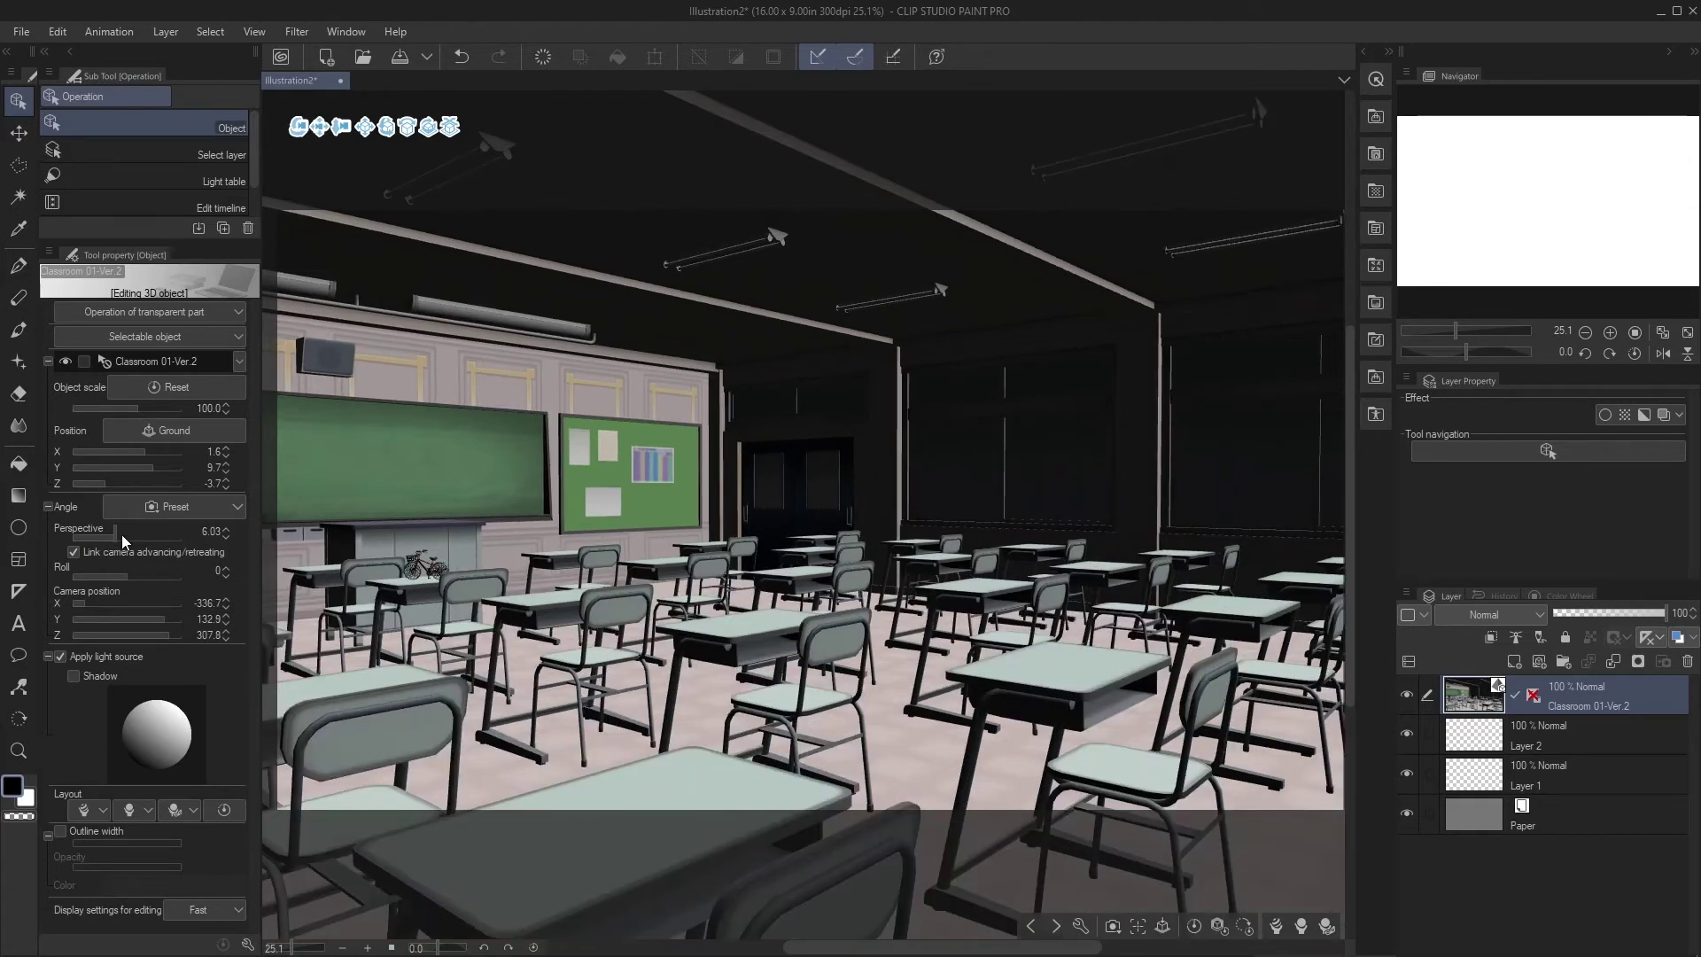
pyautogui.click(121, 536)
pyautogui.click(125, 535)
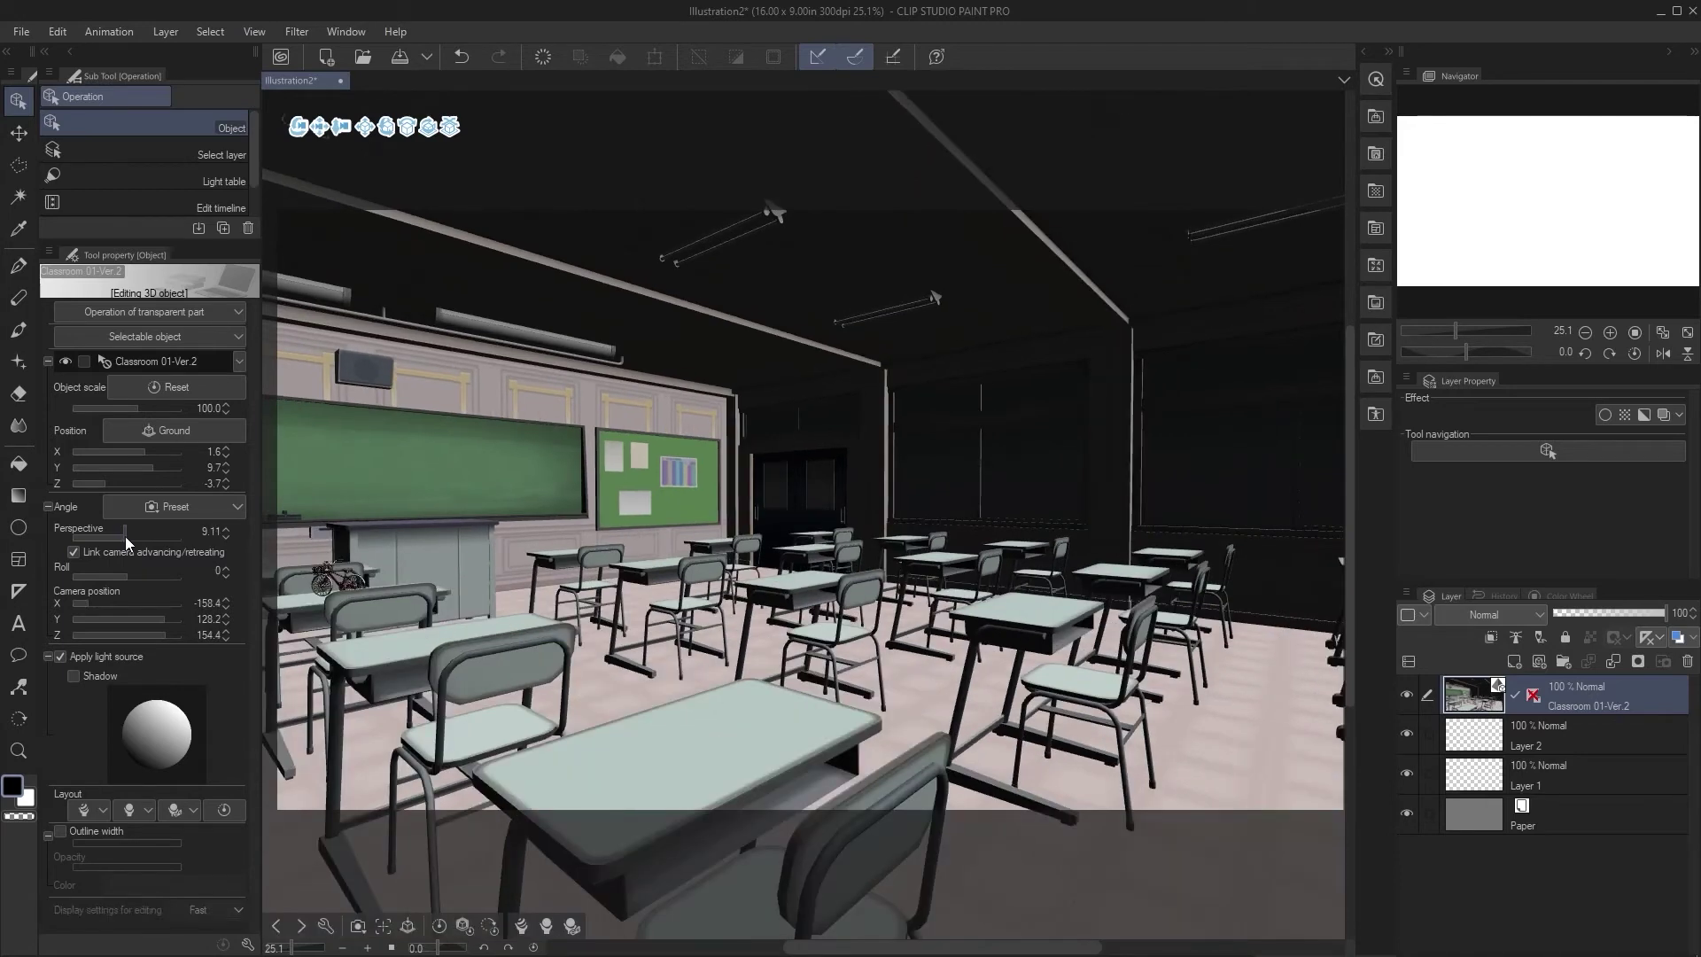
pyautogui.click(133, 536)
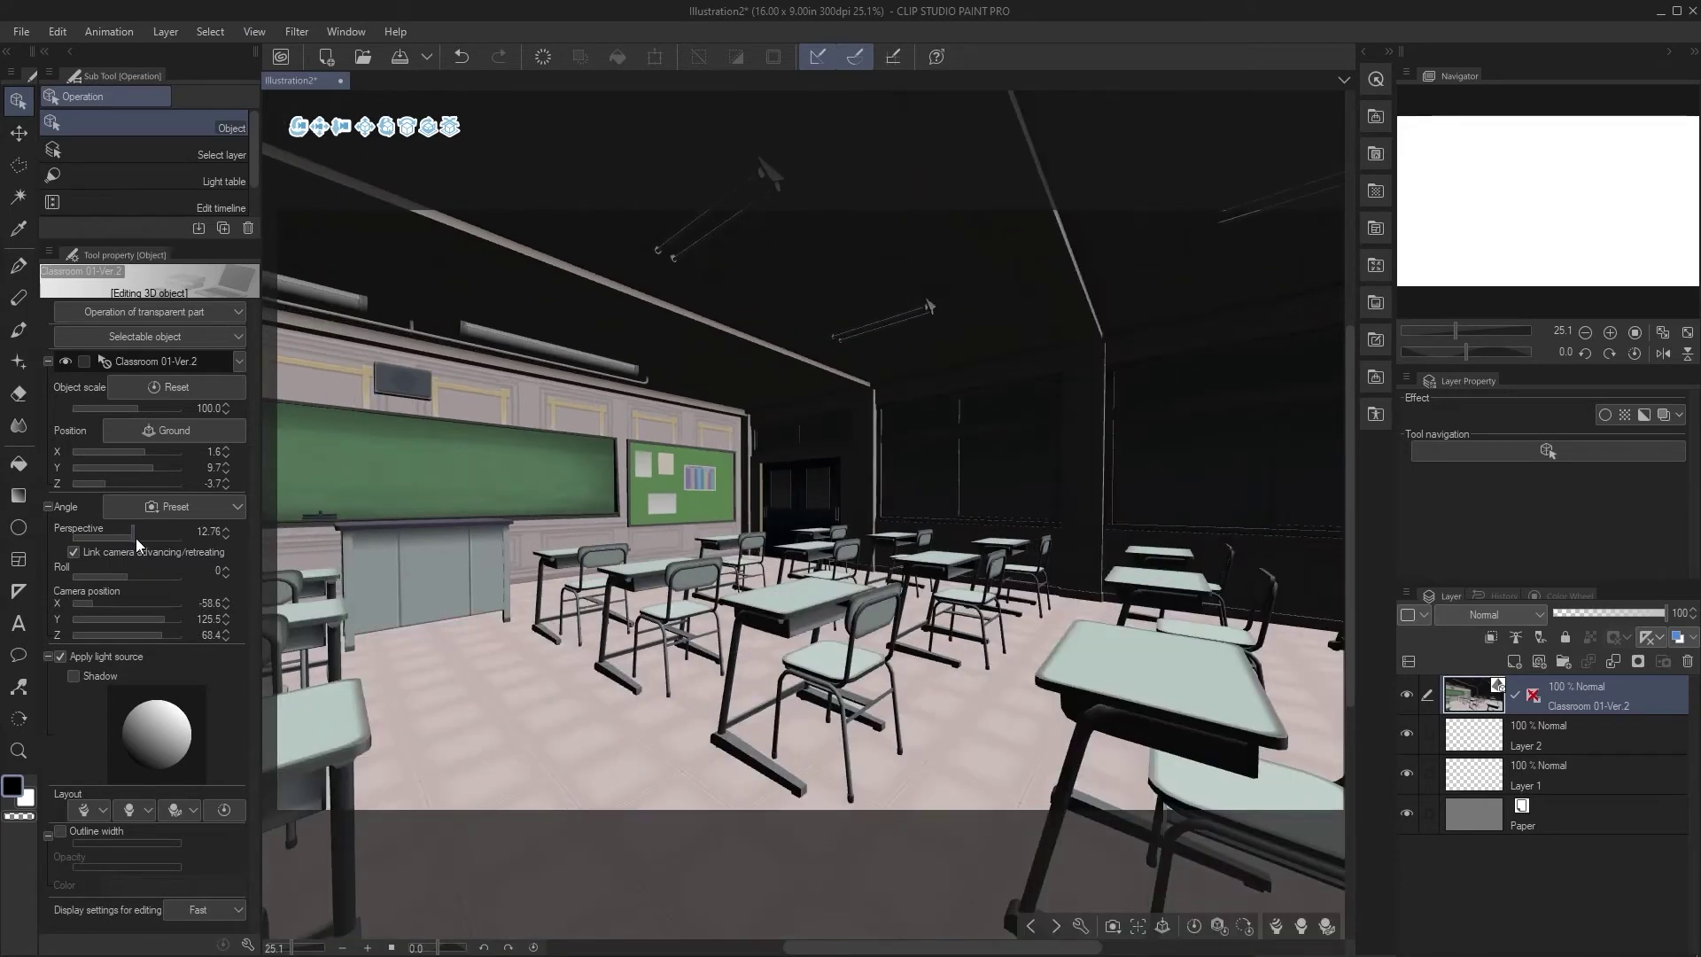
pyautogui.click(85, 537)
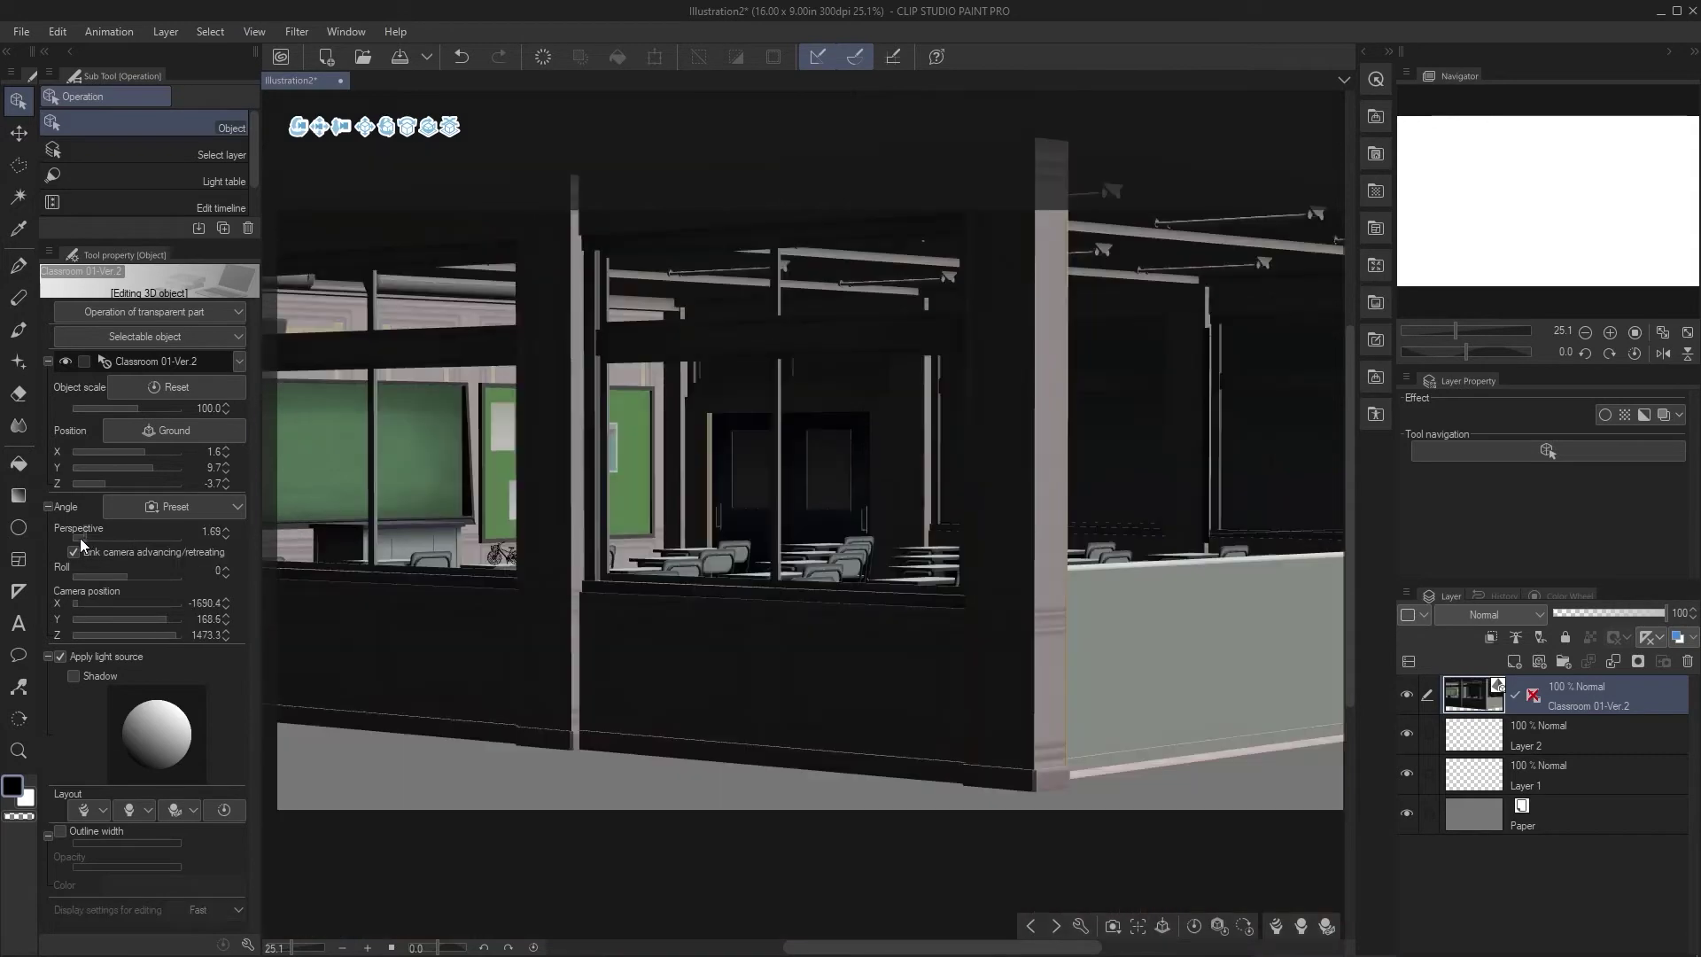
pyautogui.click(78, 539)
pyautogui.click(73, 539)
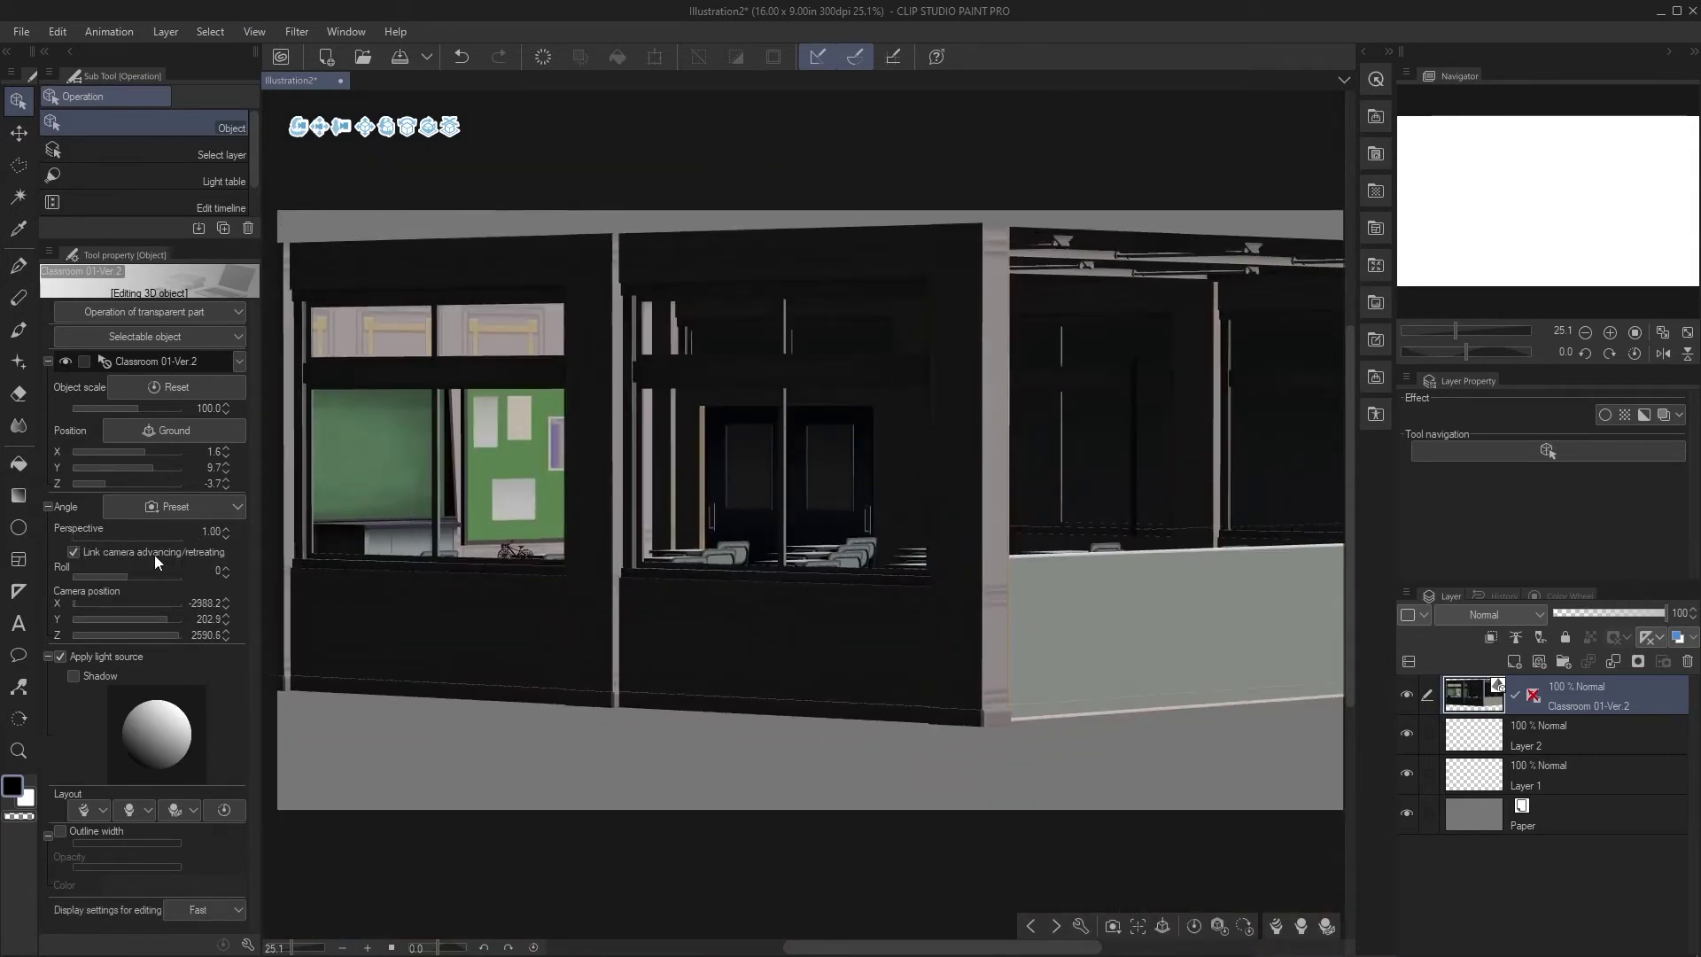
# Step: Apply the first camera angle preset to the classroom, facing the blackboard, and reduce its perspective to 1.00
pyautogui.click(168, 512)
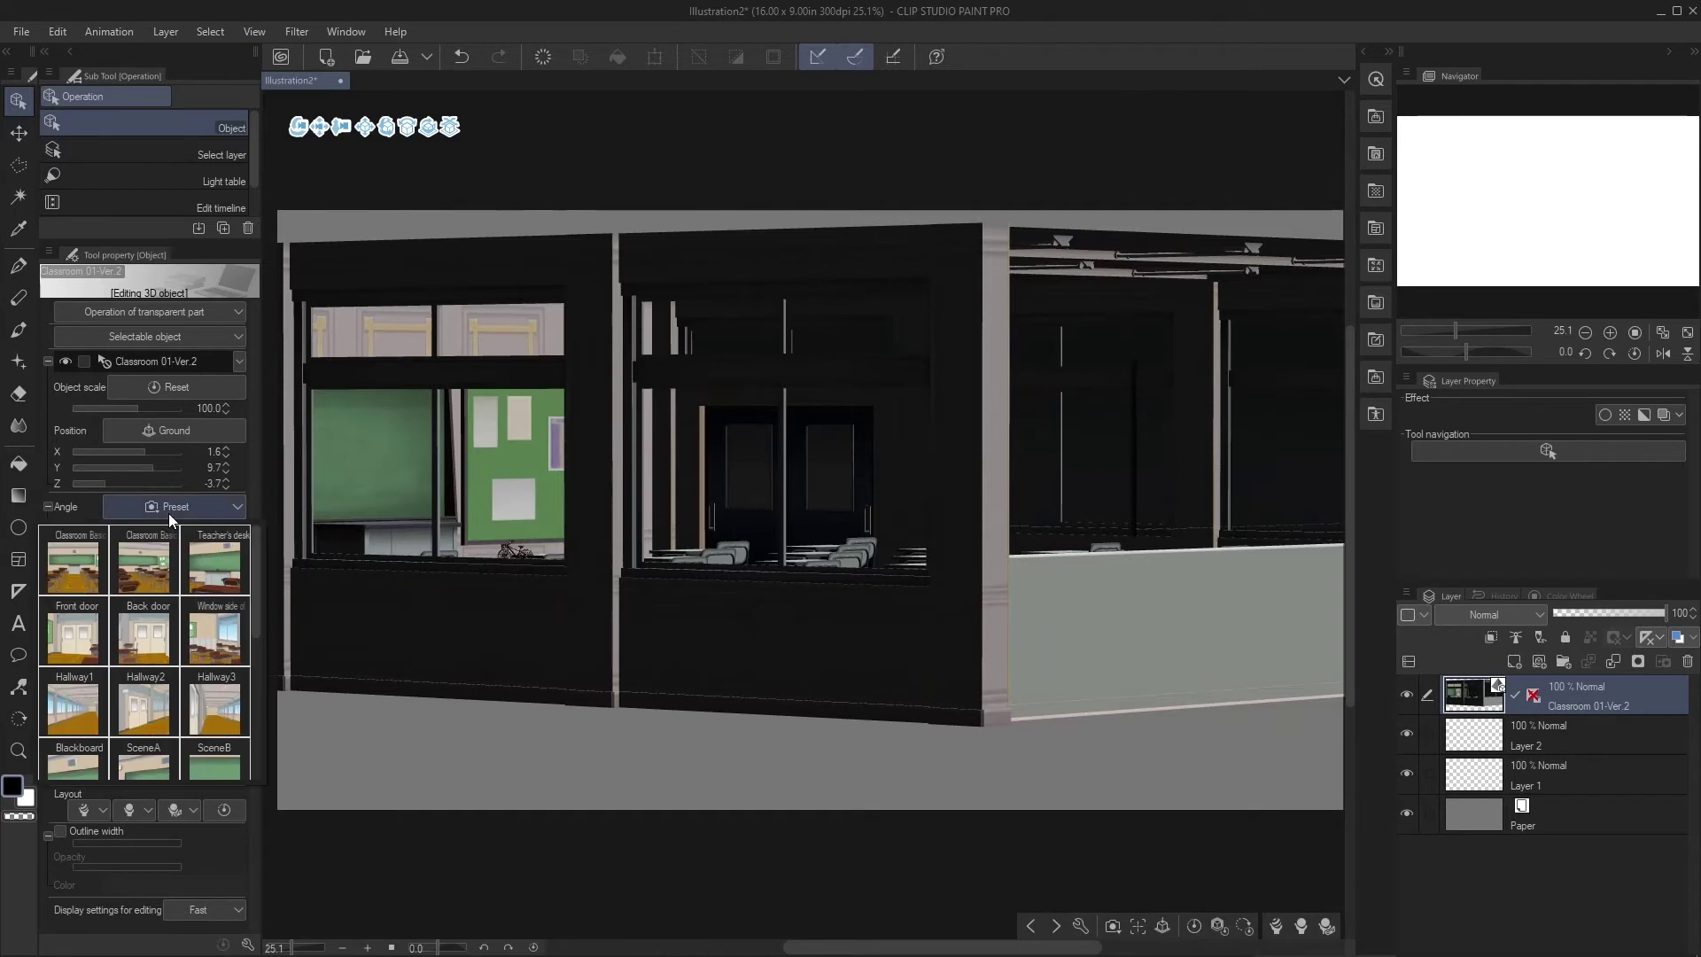
pyautogui.click(83, 557)
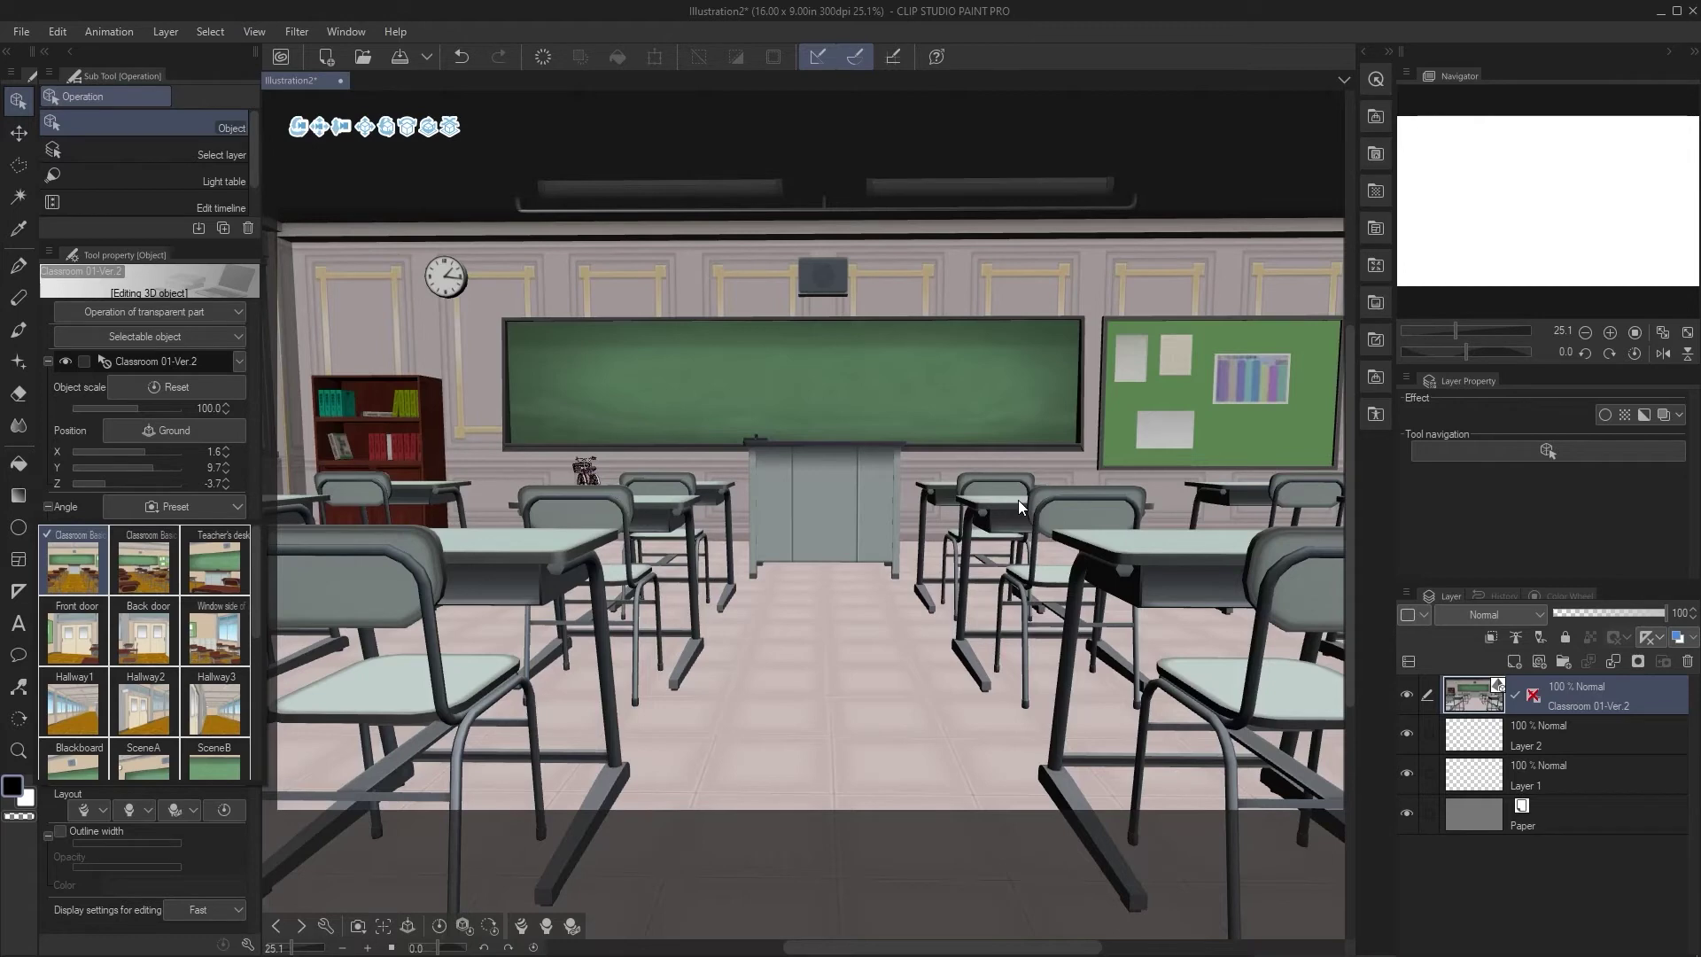
pyautogui.click(70, 502)
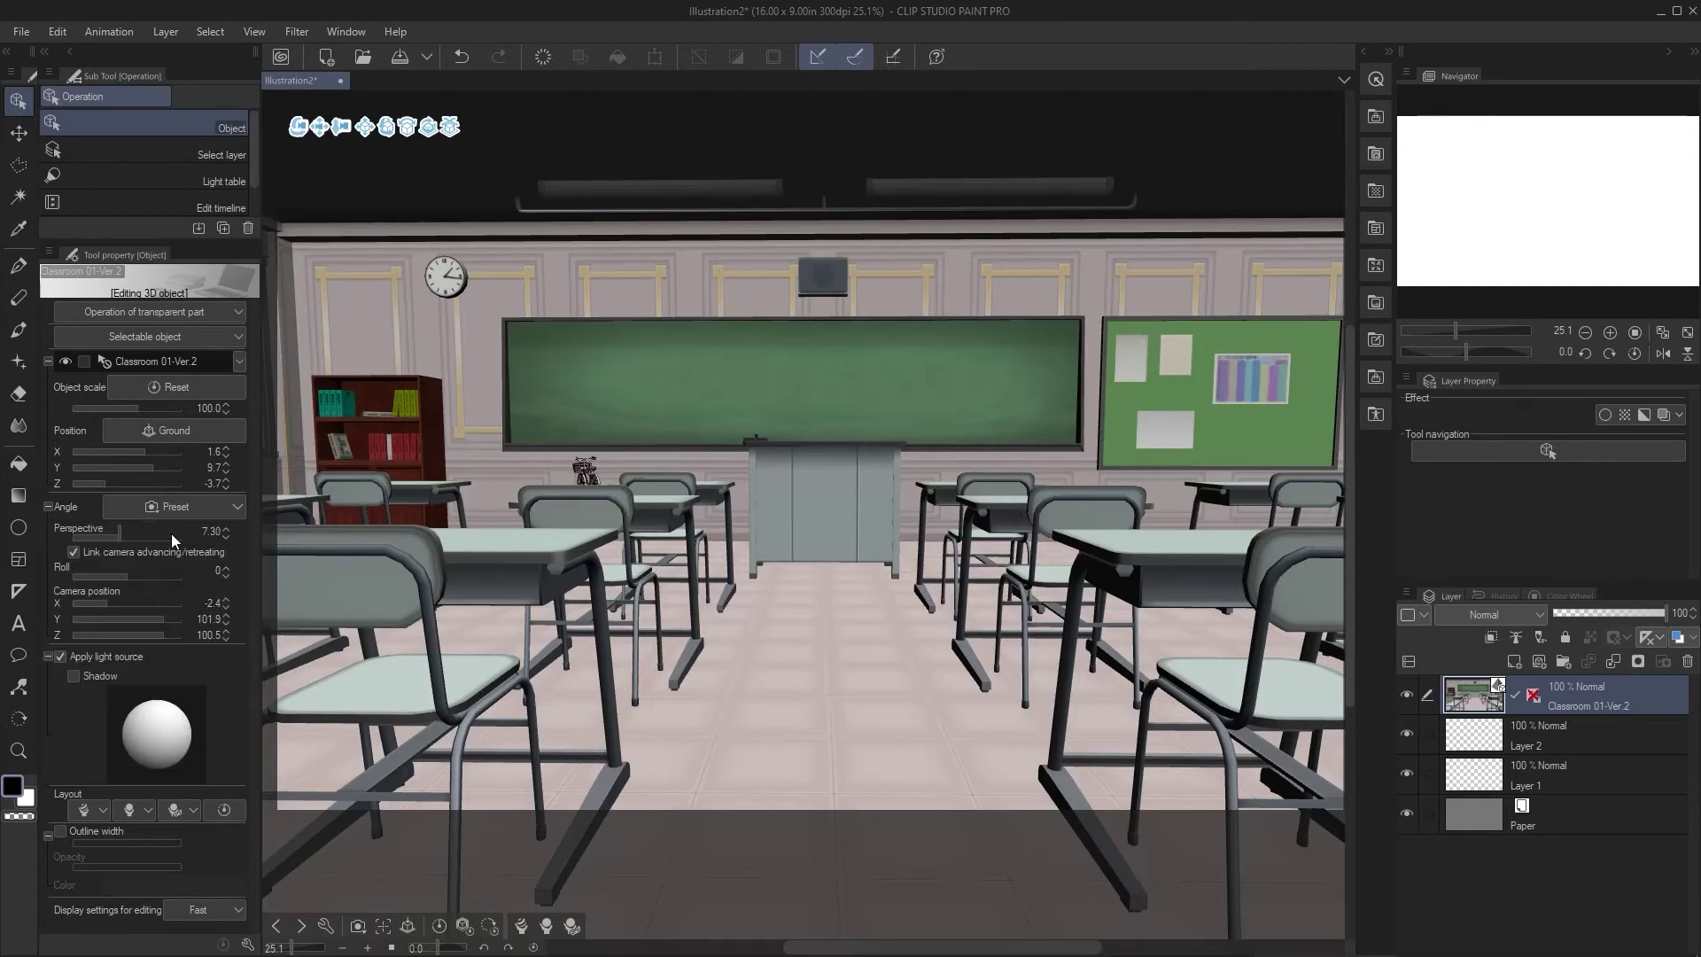
pyautogui.moveTo(75, 535); pyautogui.dragTo(66, 535)
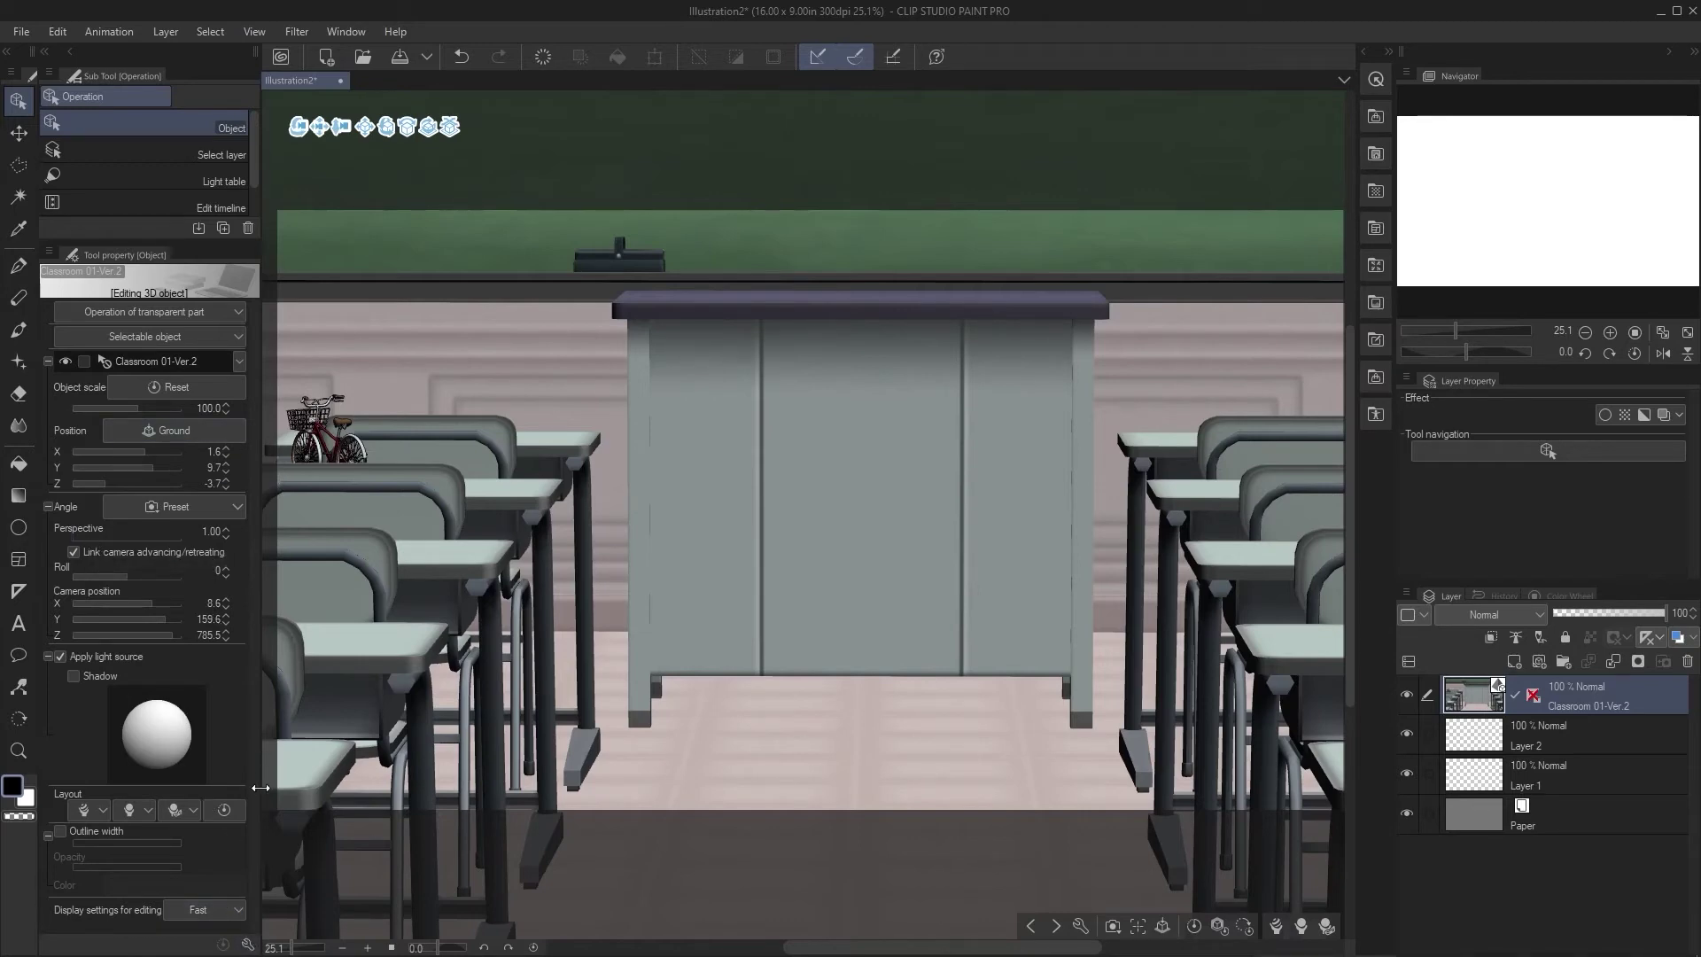
# Step: Open the classroom model's rendering settings from the detailed 3D object preferences
pyautogui.click(248, 944)
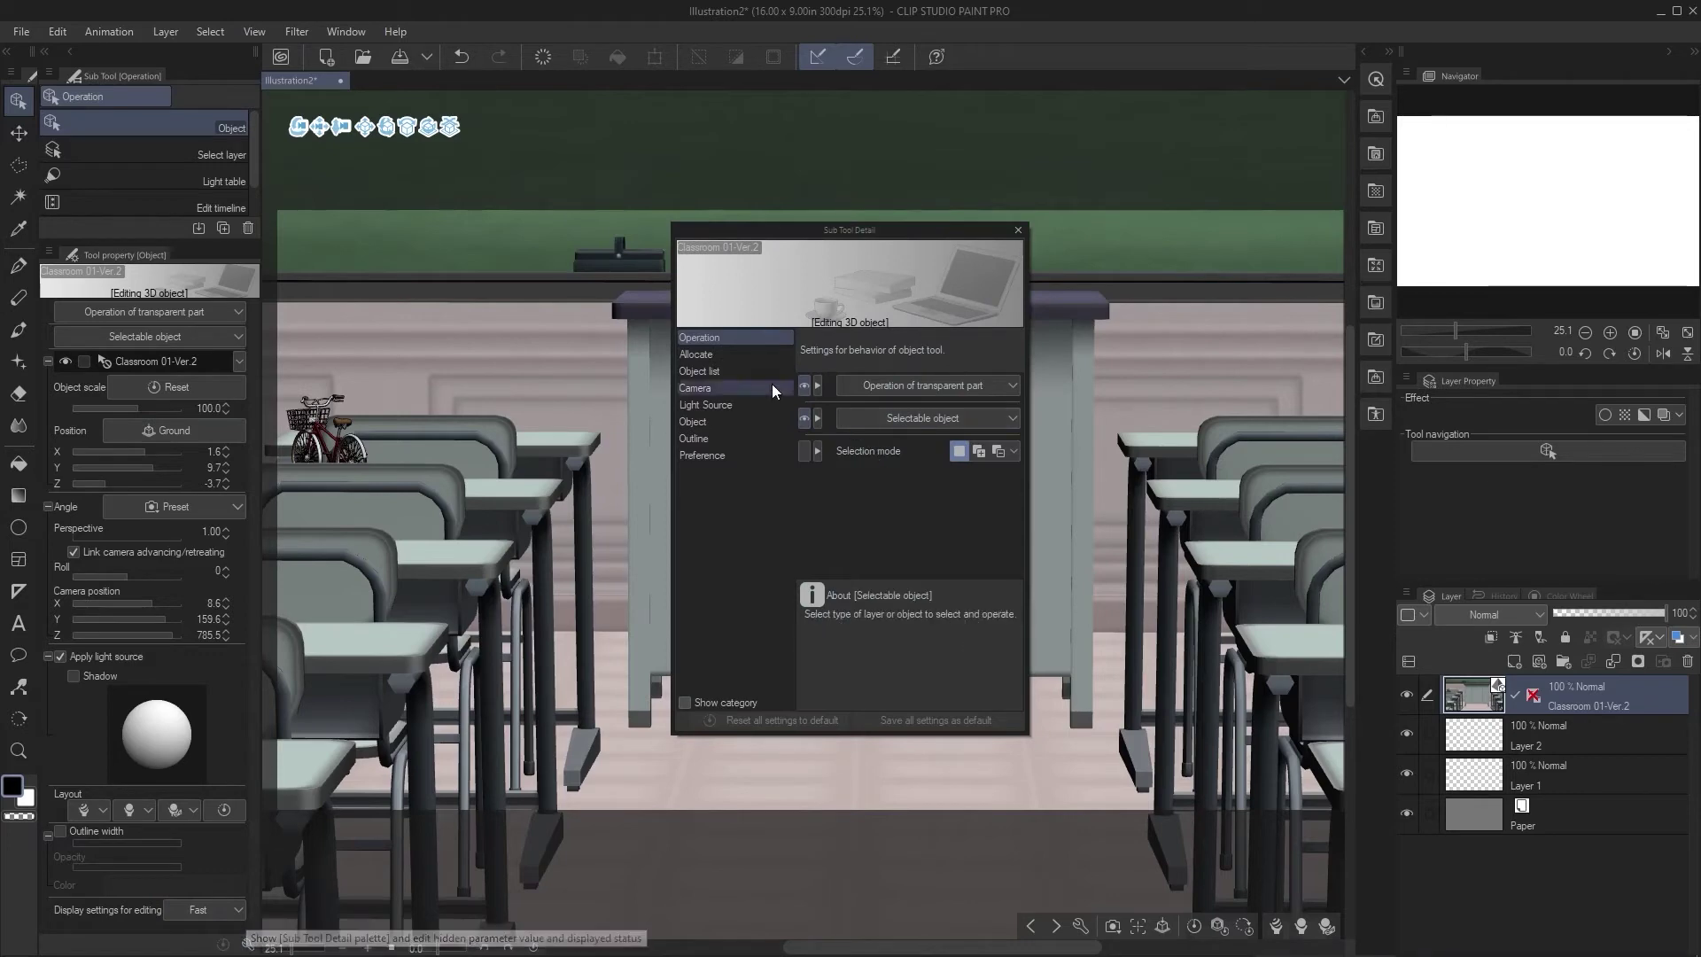
pyautogui.click(701, 455)
pyautogui.moveTo(849, 229); pyautogui.dragTo(1334, 266)
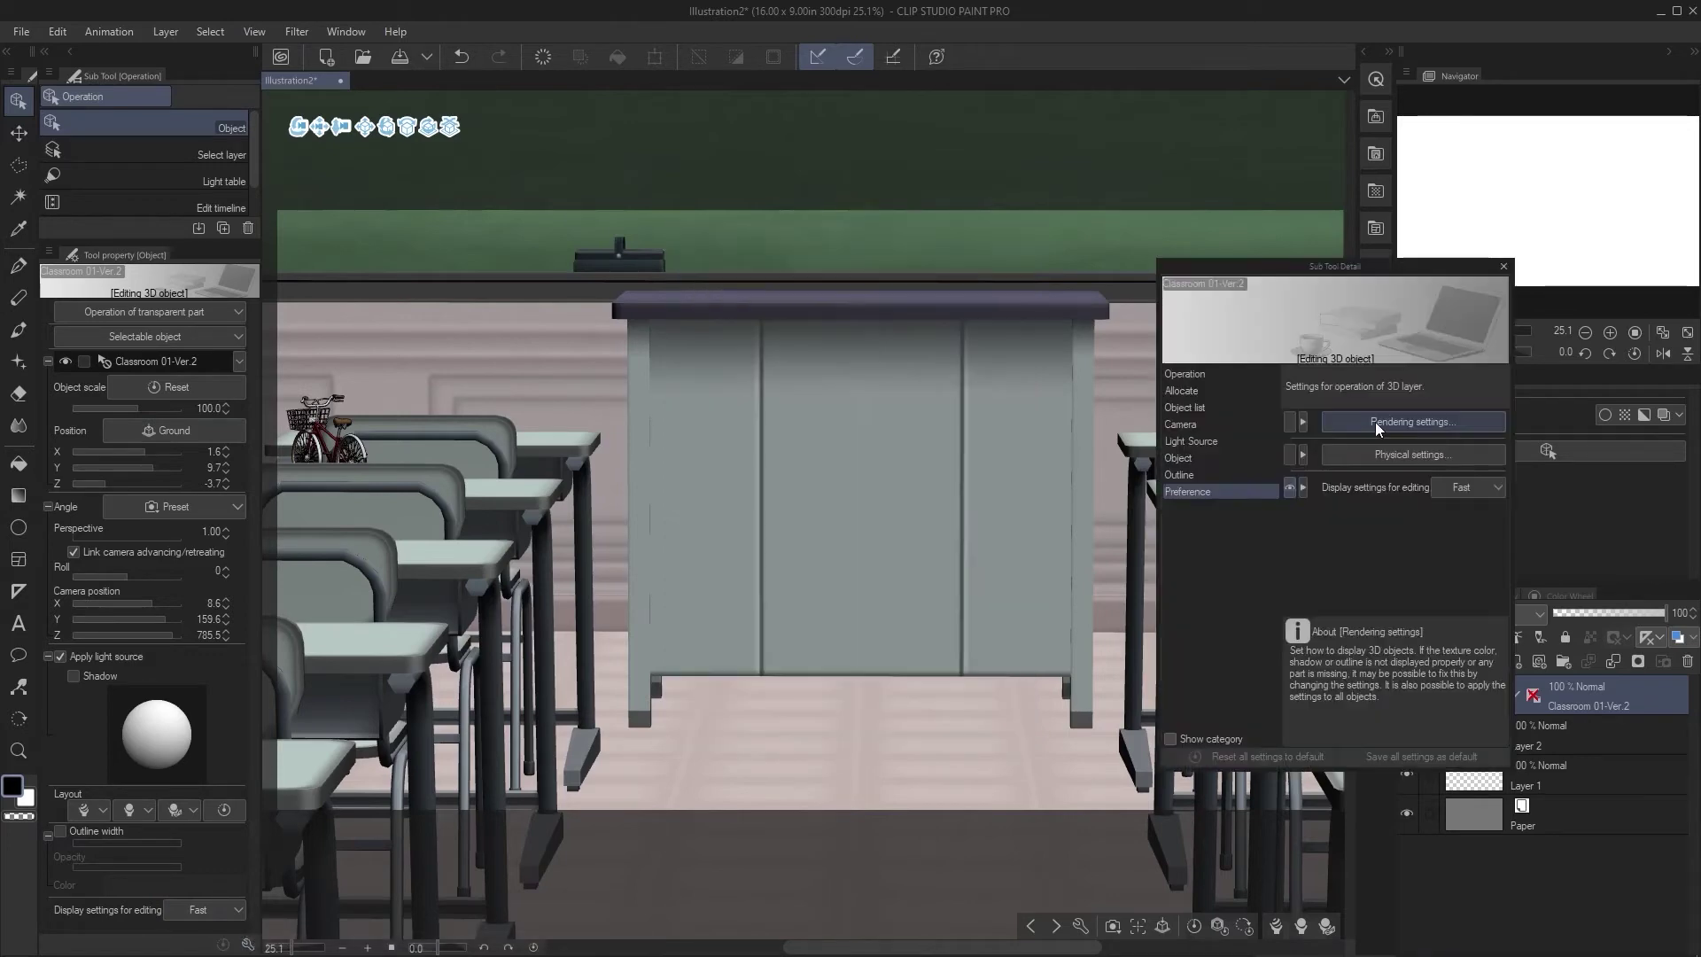
pyautogui.click(1409, 422)
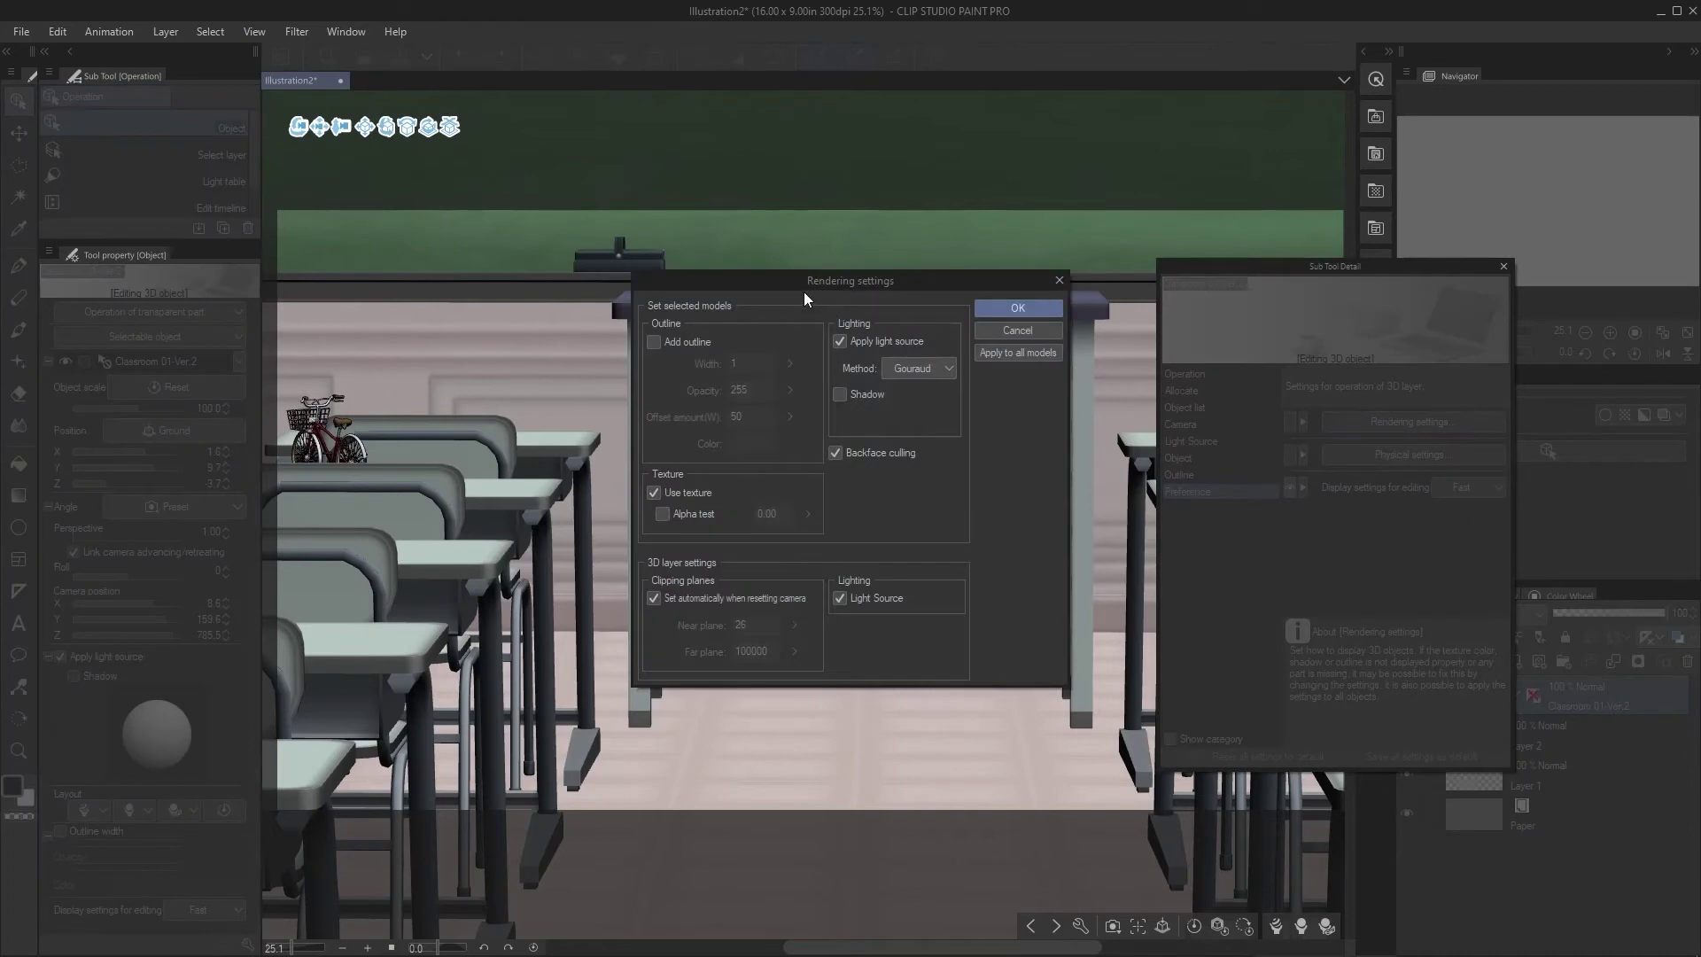
pyautogui.moveTo(835, 278); pyautogui.dragTo(424, 269)
# Step: Try the Toon and Phong lighting methods for the classroom model
pyautogui.click(488, 360)
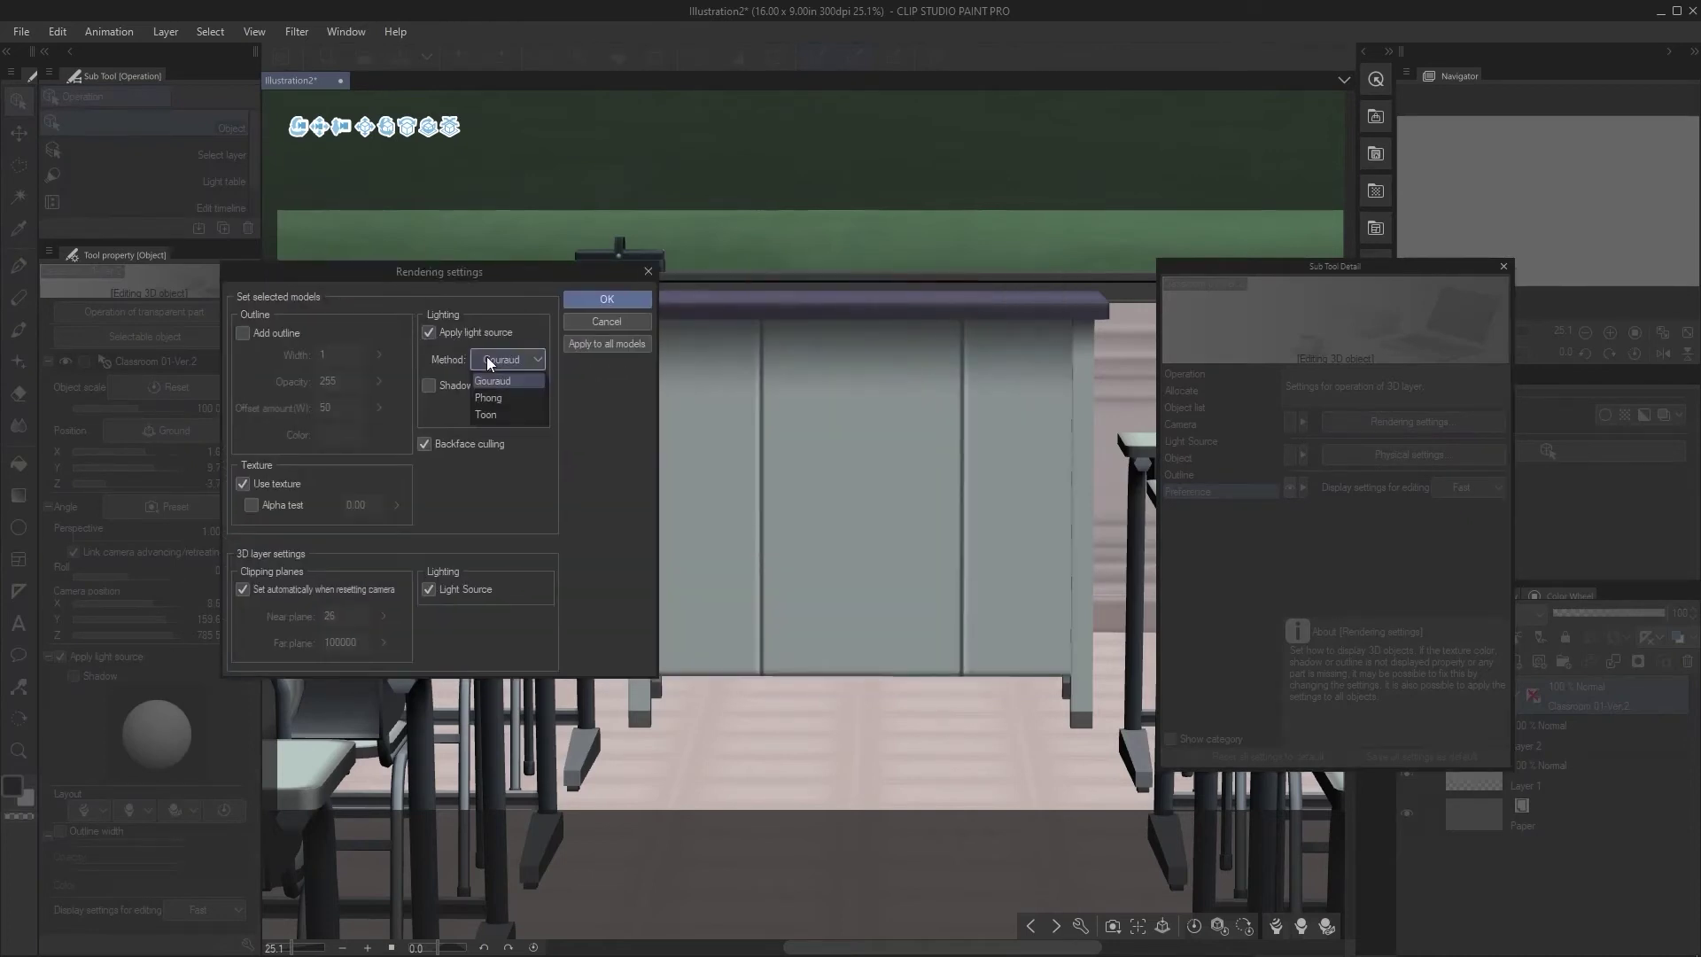
pyautogui.click(510, 411)
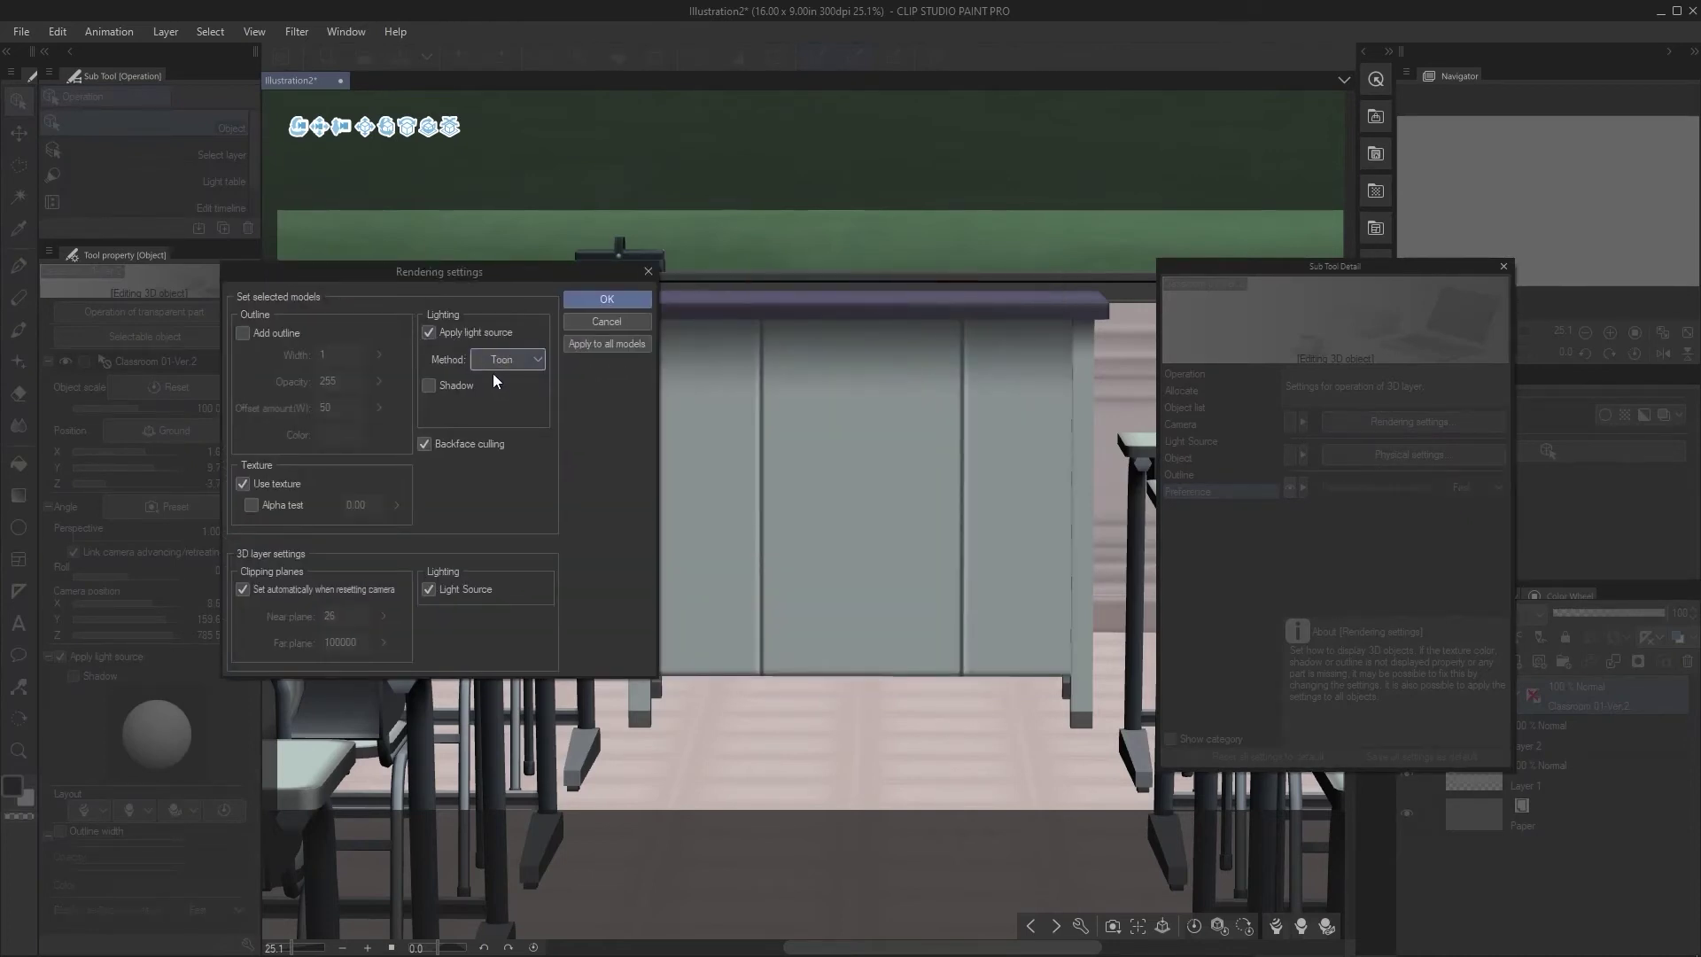
pyautogui.click(507, 362)
pyautogui.click(512, 395)
pyautogui.moveTo(523, 271)
pyautogui.mouseDown()
pyautogui.moveTo(828, 334)
pyautogui.moveTo(547, 278)
pyautogui.mouseUp()
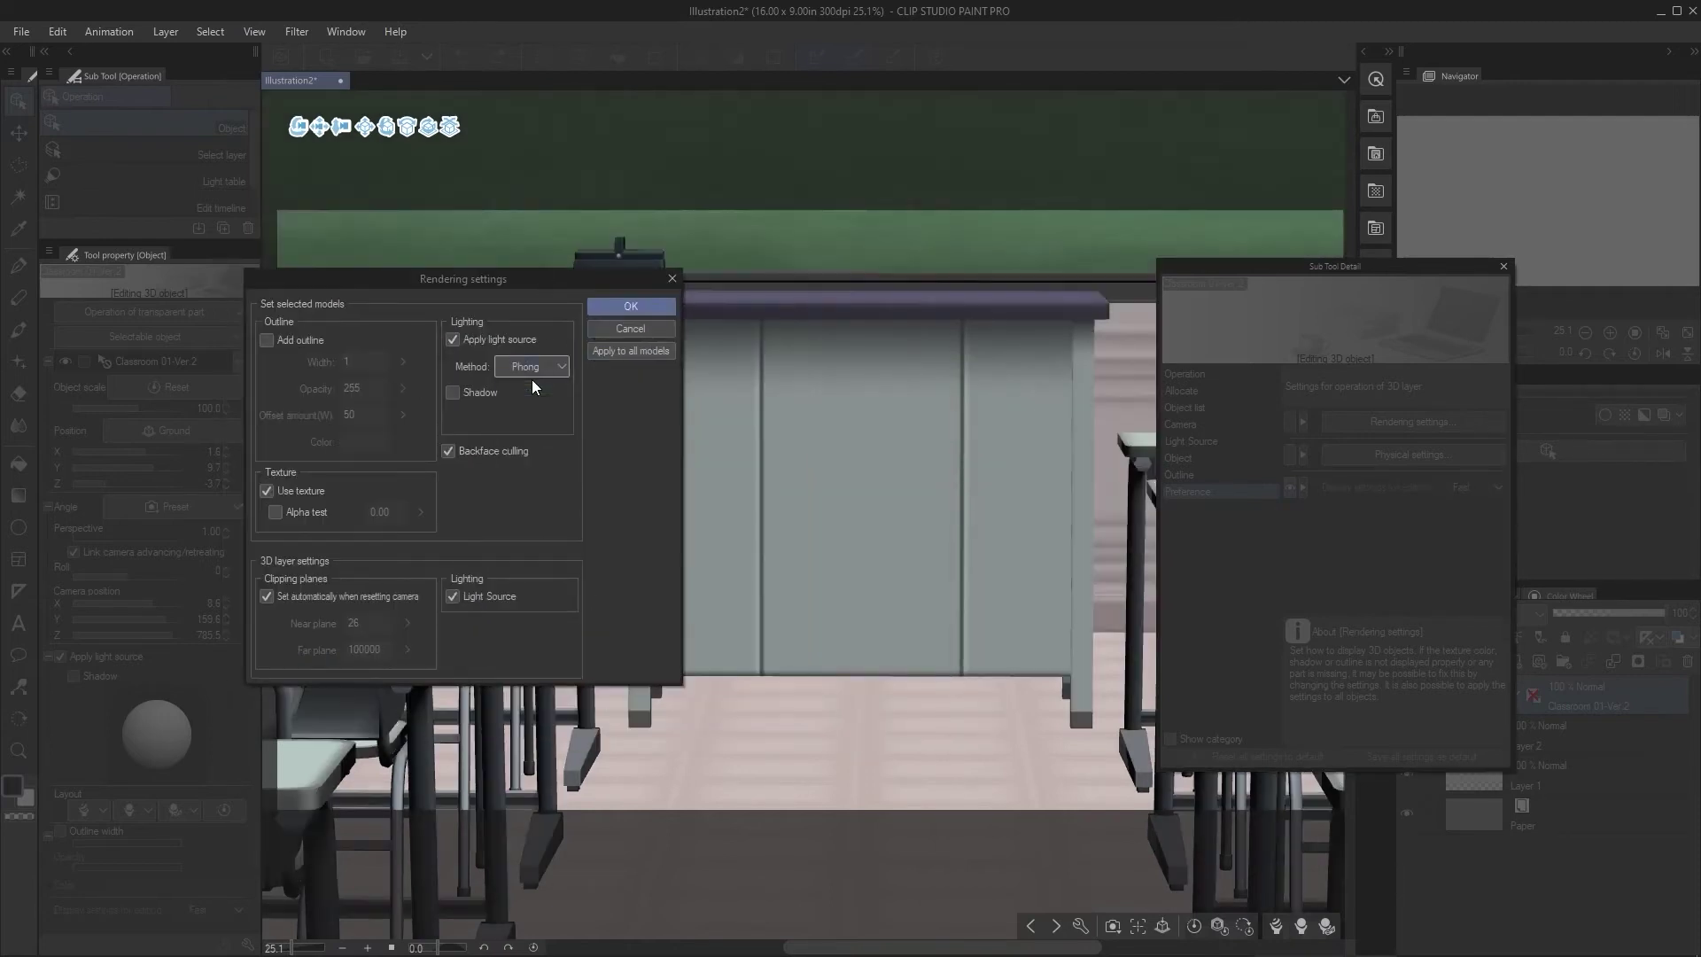
# Step: Try adding an outline to the classroom model, and leave the rendering settings without applying the changes
pyautogui.click(265, 340)
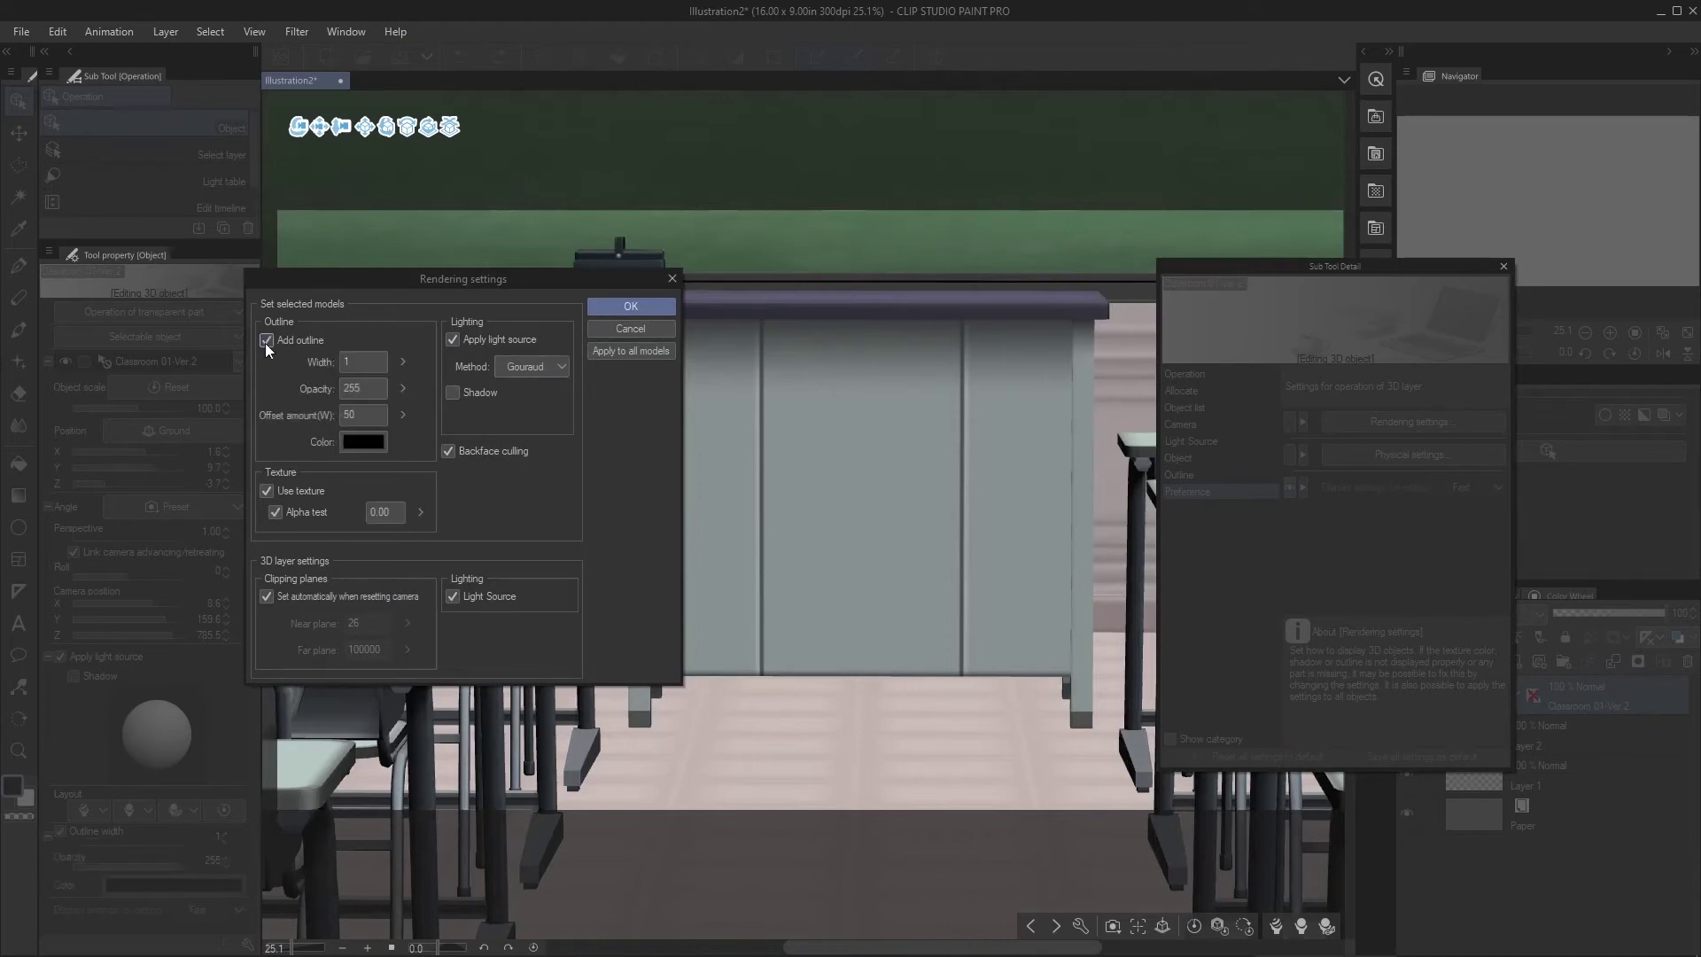
pyautogui.press('space')
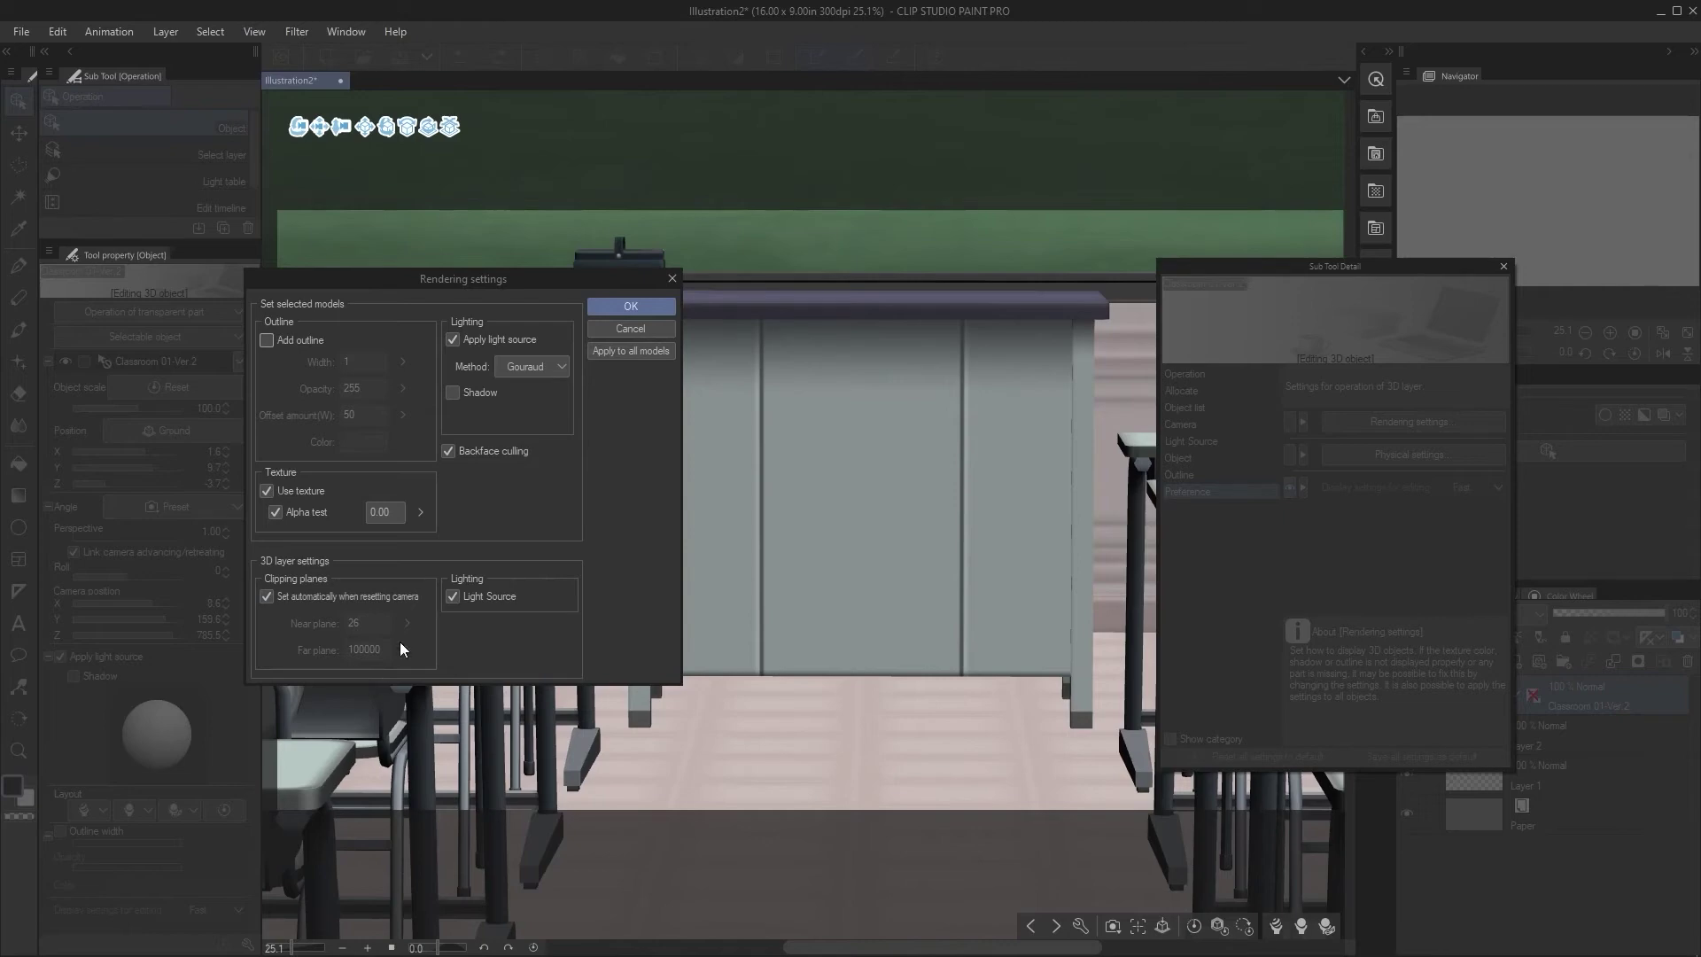
pyautogui.click(603, 330)
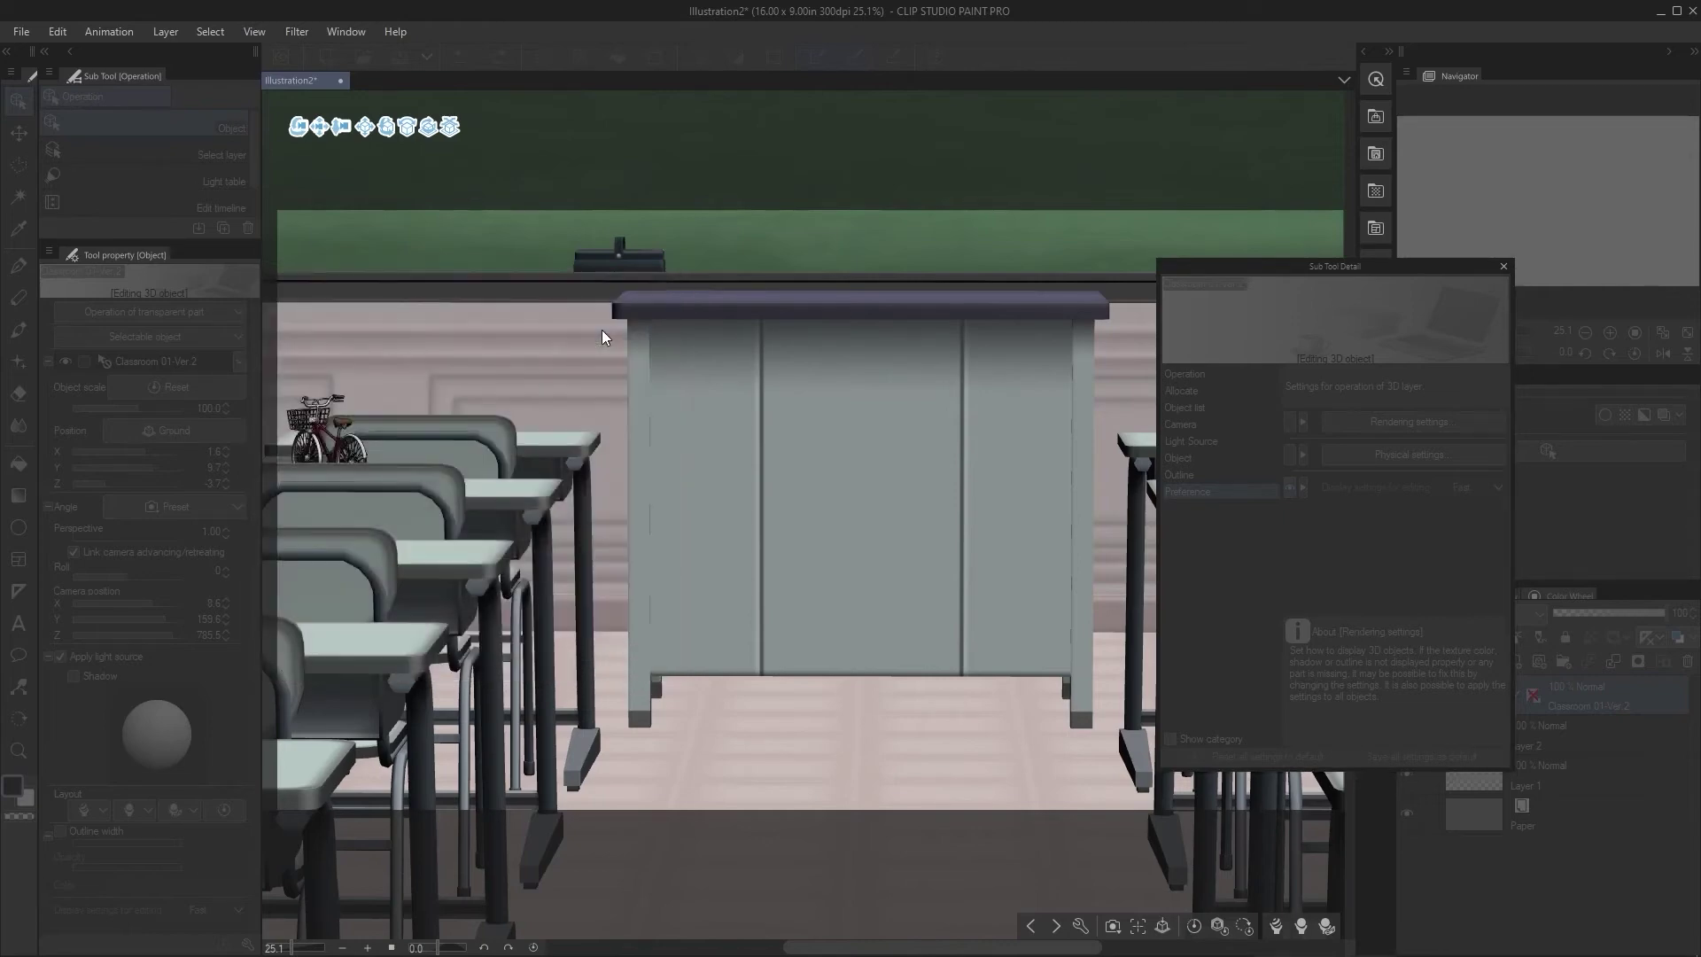
pyautogui.click(1504, 266)
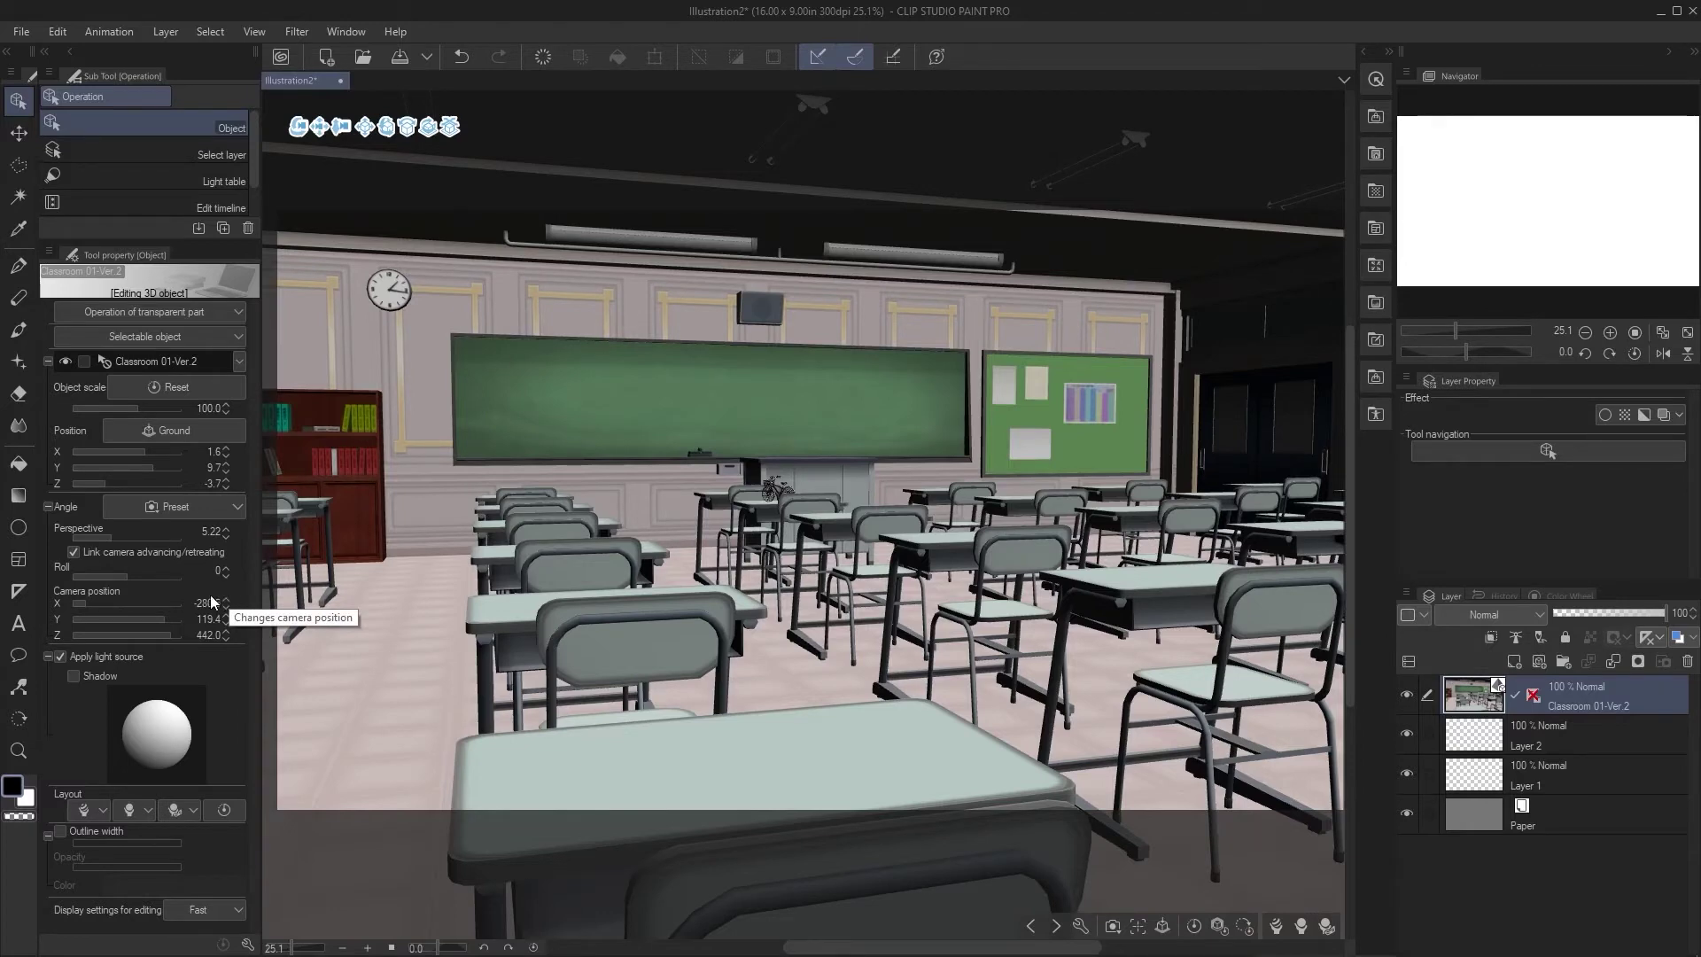
# Step: Adjust the direction of the light source shining on the classroom
pyautogui.click(131, 720)
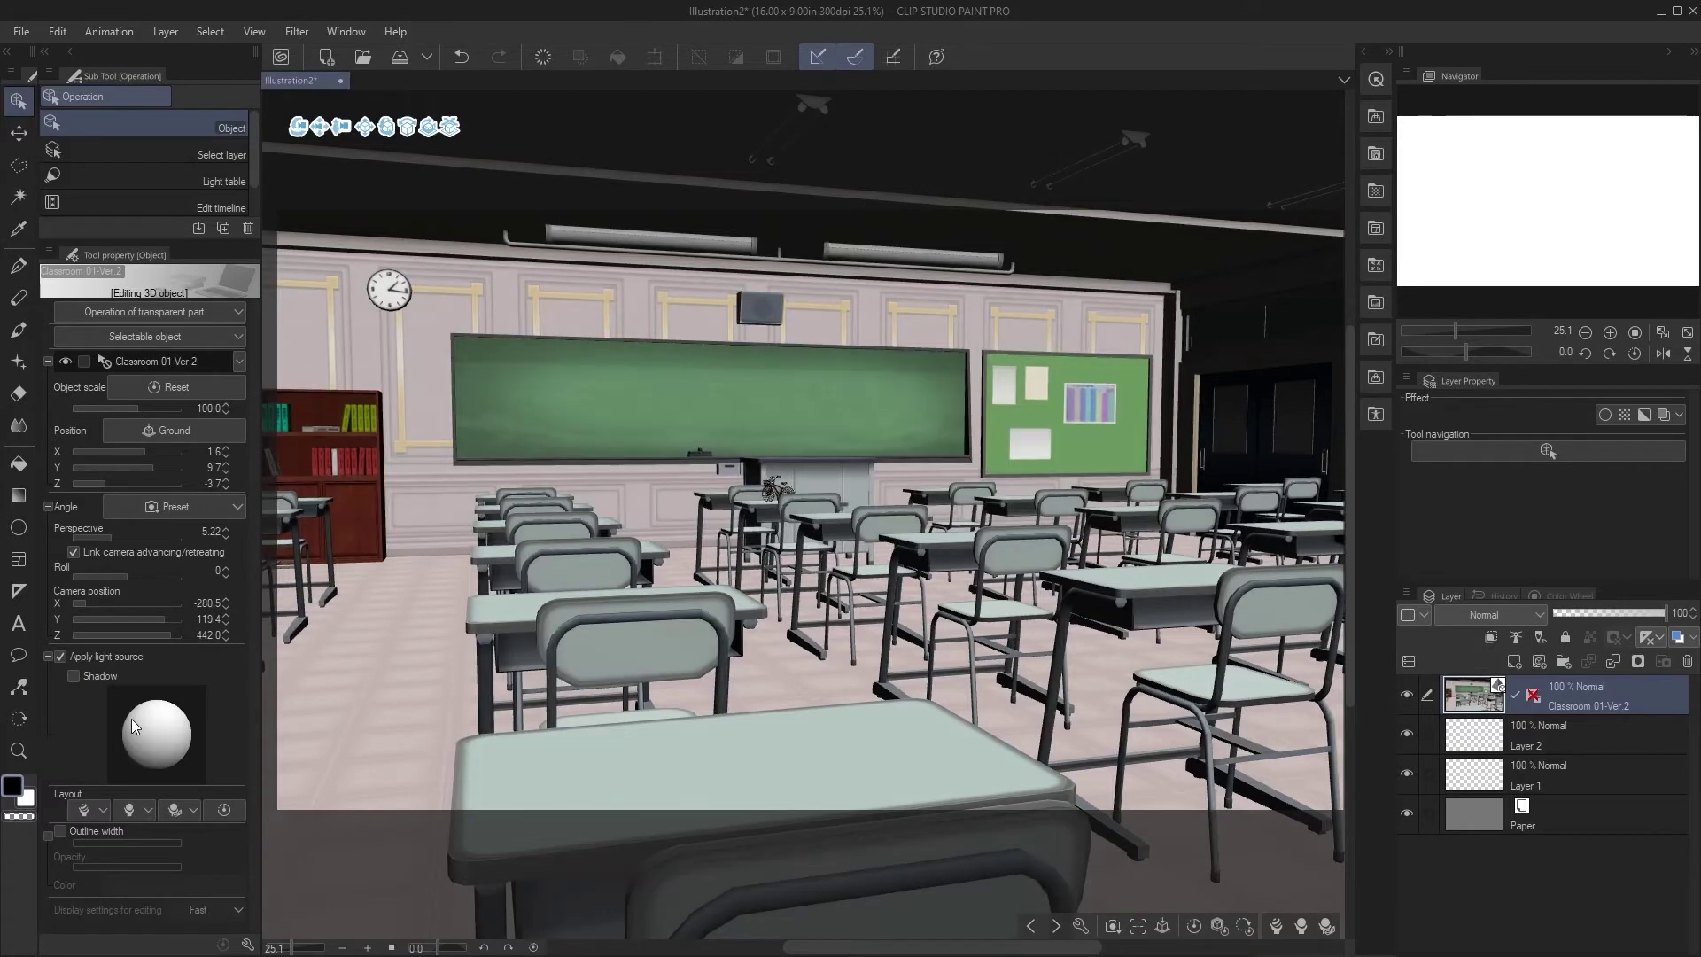
pyautogui.moveTo(124, 732)
pyautogui.mouseDown()
pyautogui.moveTo(140, 762)
pyautogui.moveTo(147, 707)
pyautogui.mouseUp()
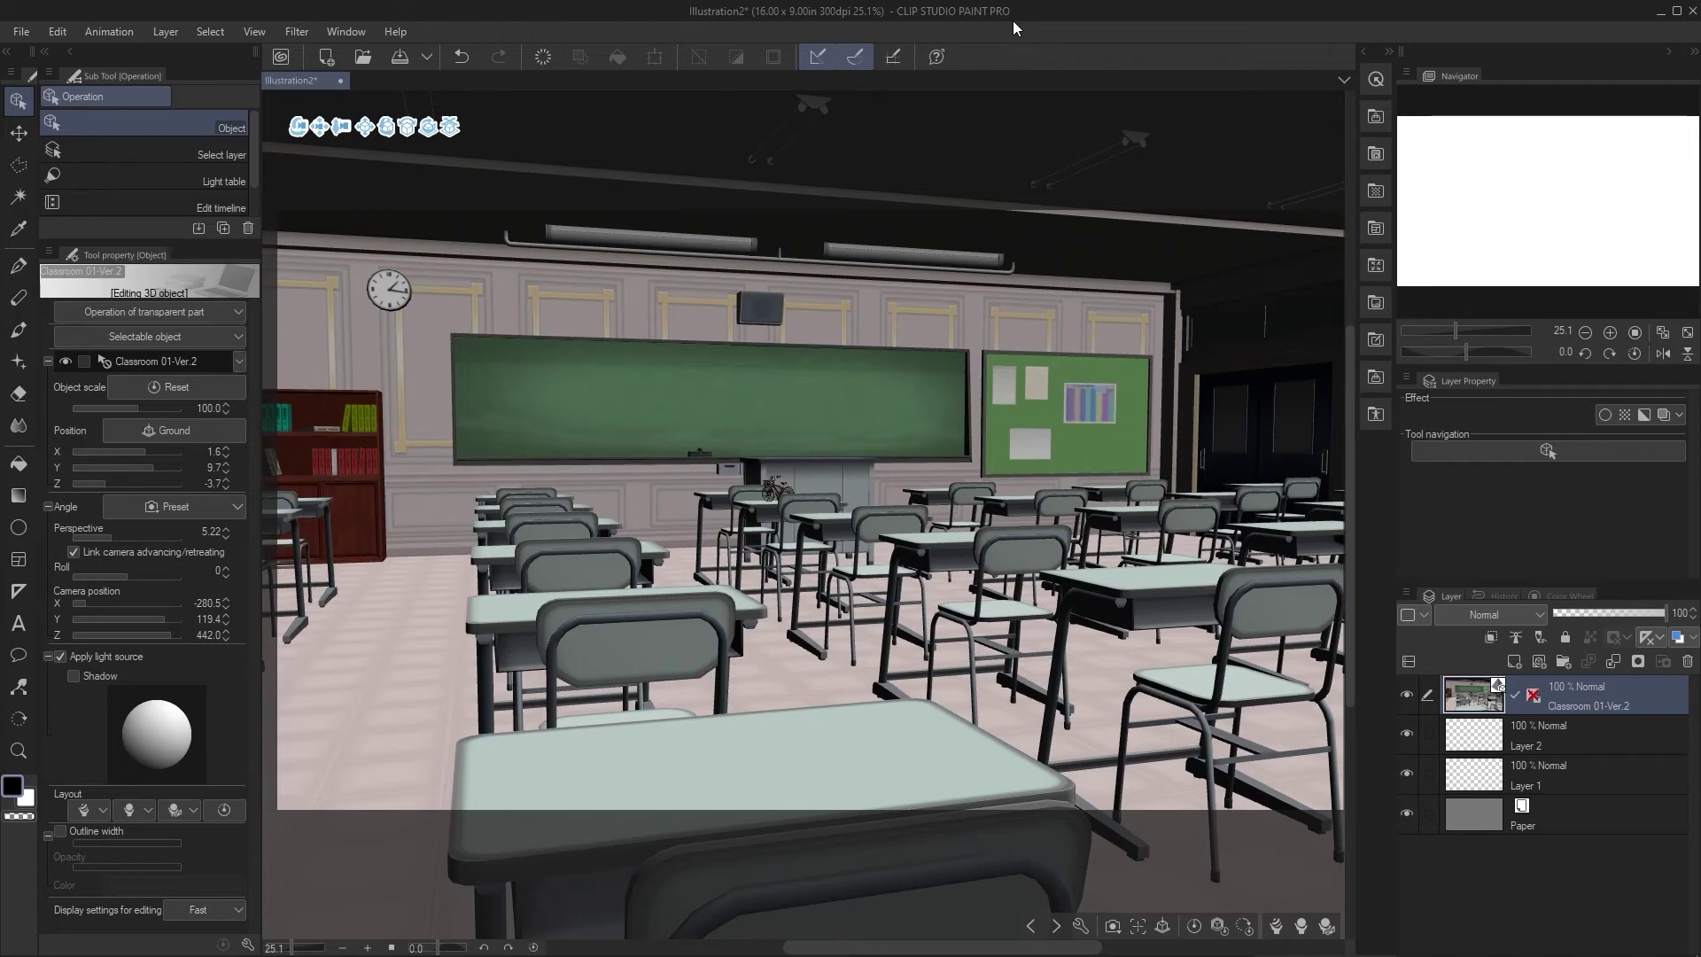
# Step: Hide the original Classroom 01-Ver.2 layer and rasterize a pasted copy of it
pyautogui.click(182, 33)
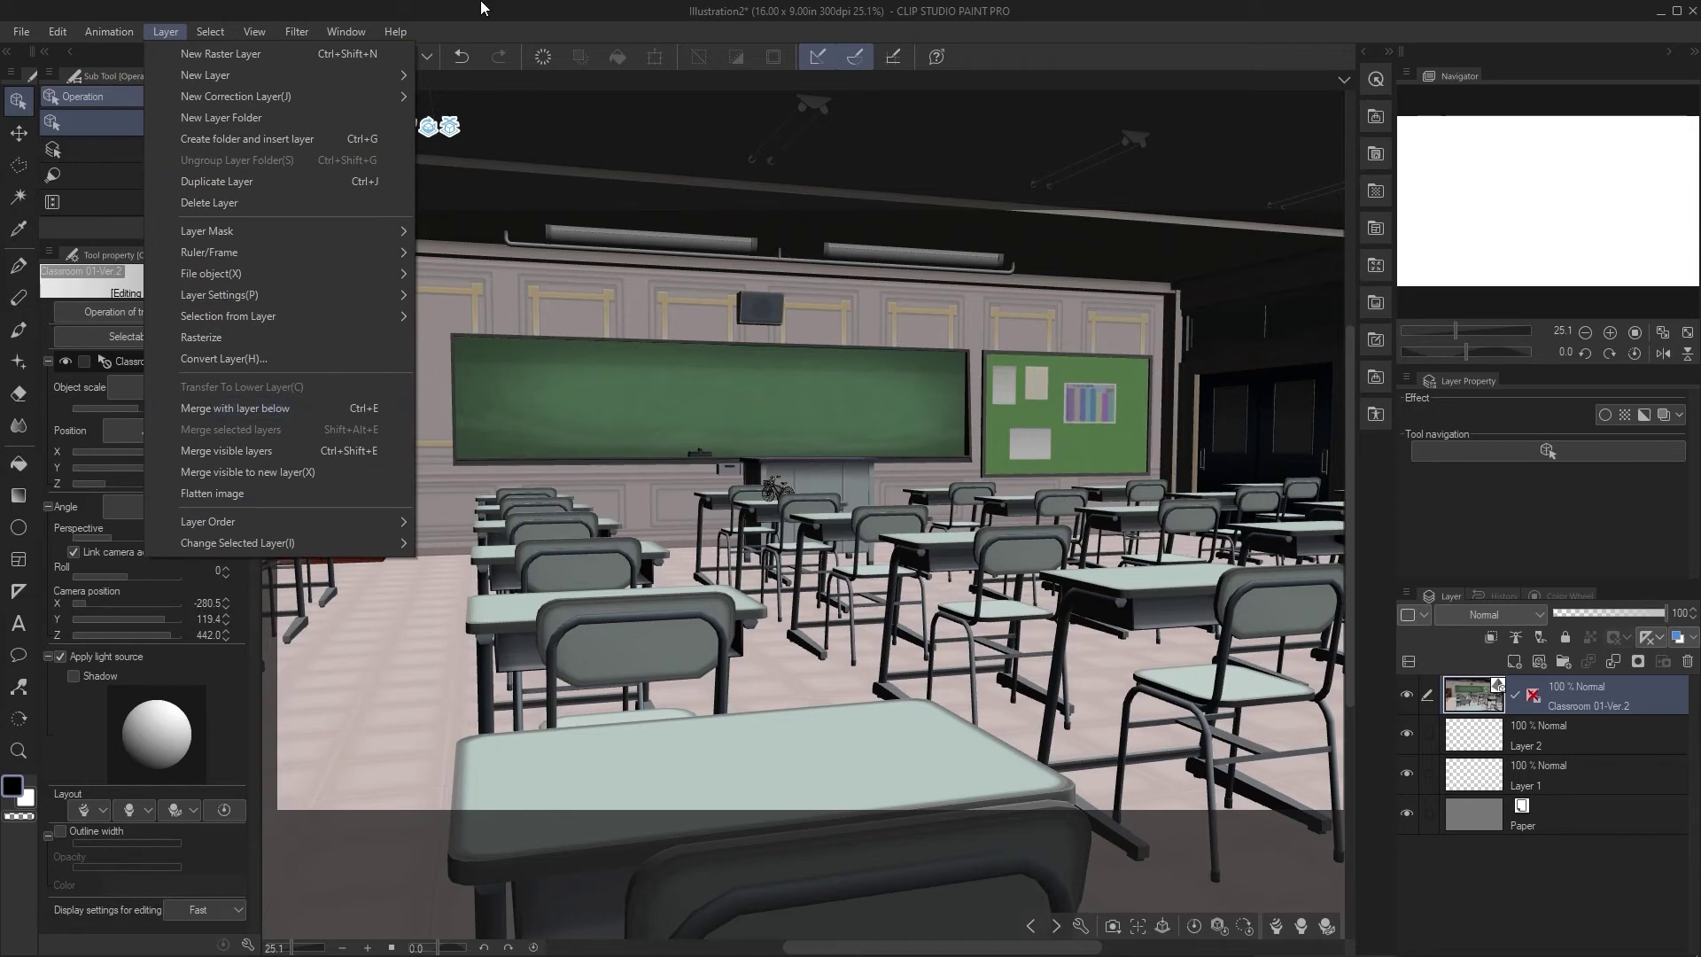
pyautogui.click(1212, 266)
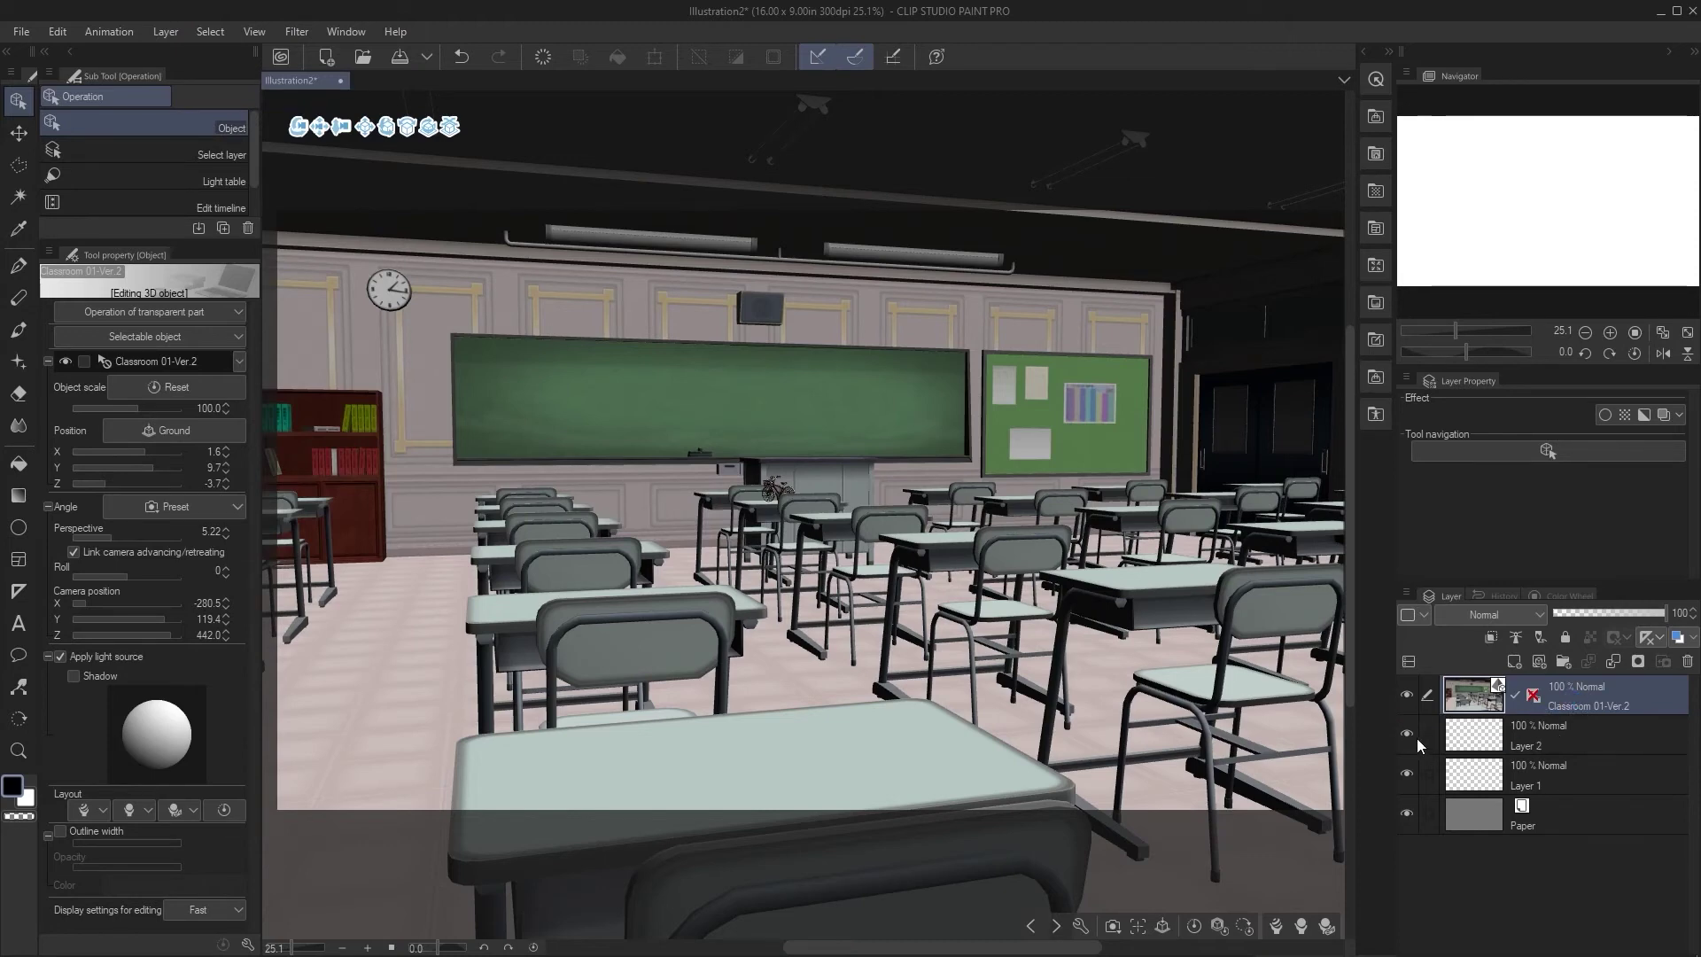
pyautogui.click(1410, 700)
pyautogui.hotkey('ctrl', 'c')
pyautogui.hotkey('ctrl', 'v')
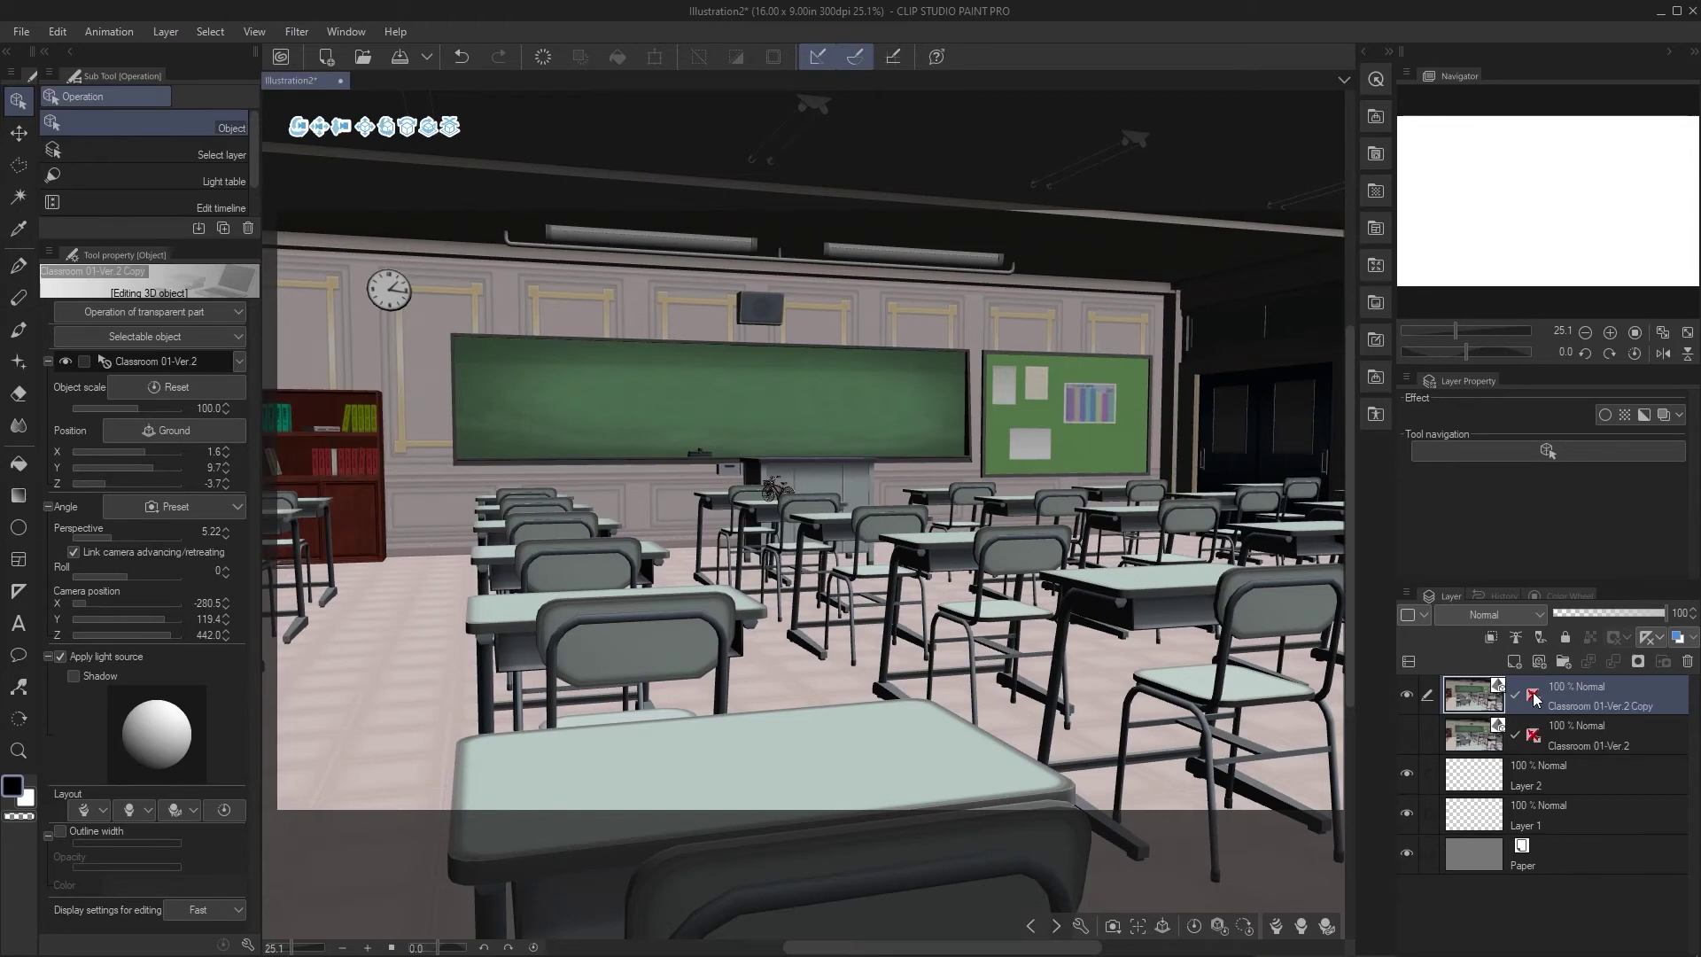
pyautogui.rightClick(1586, 695)
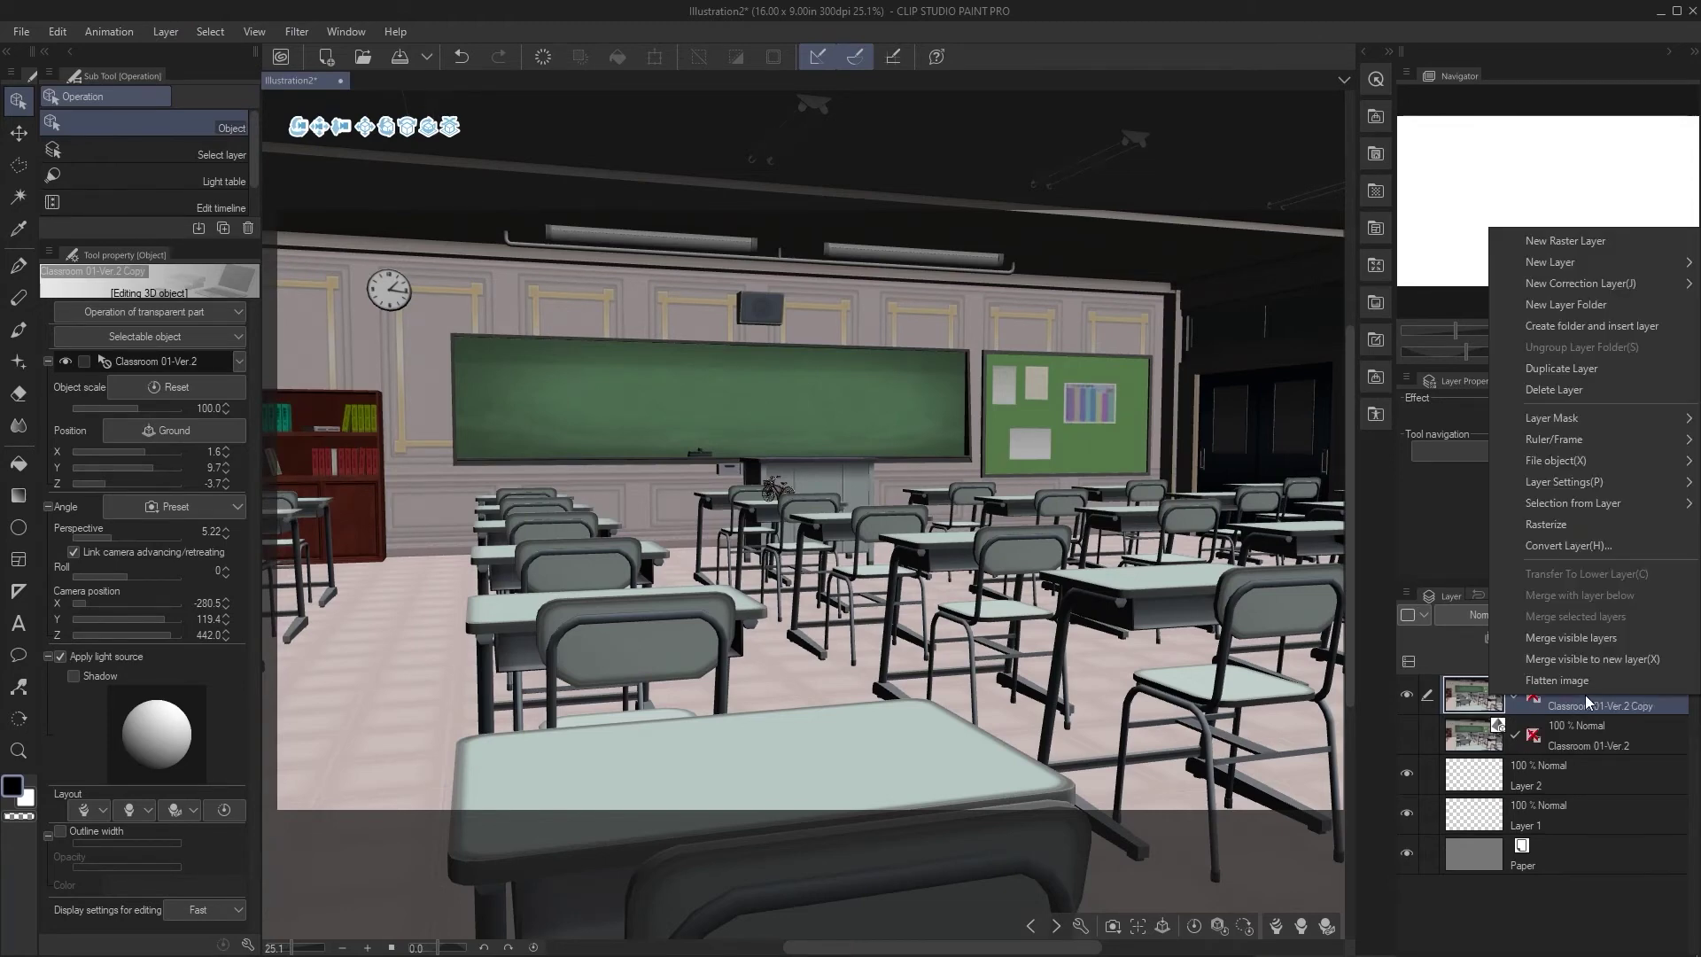
pyautogui.click(1607, 523)
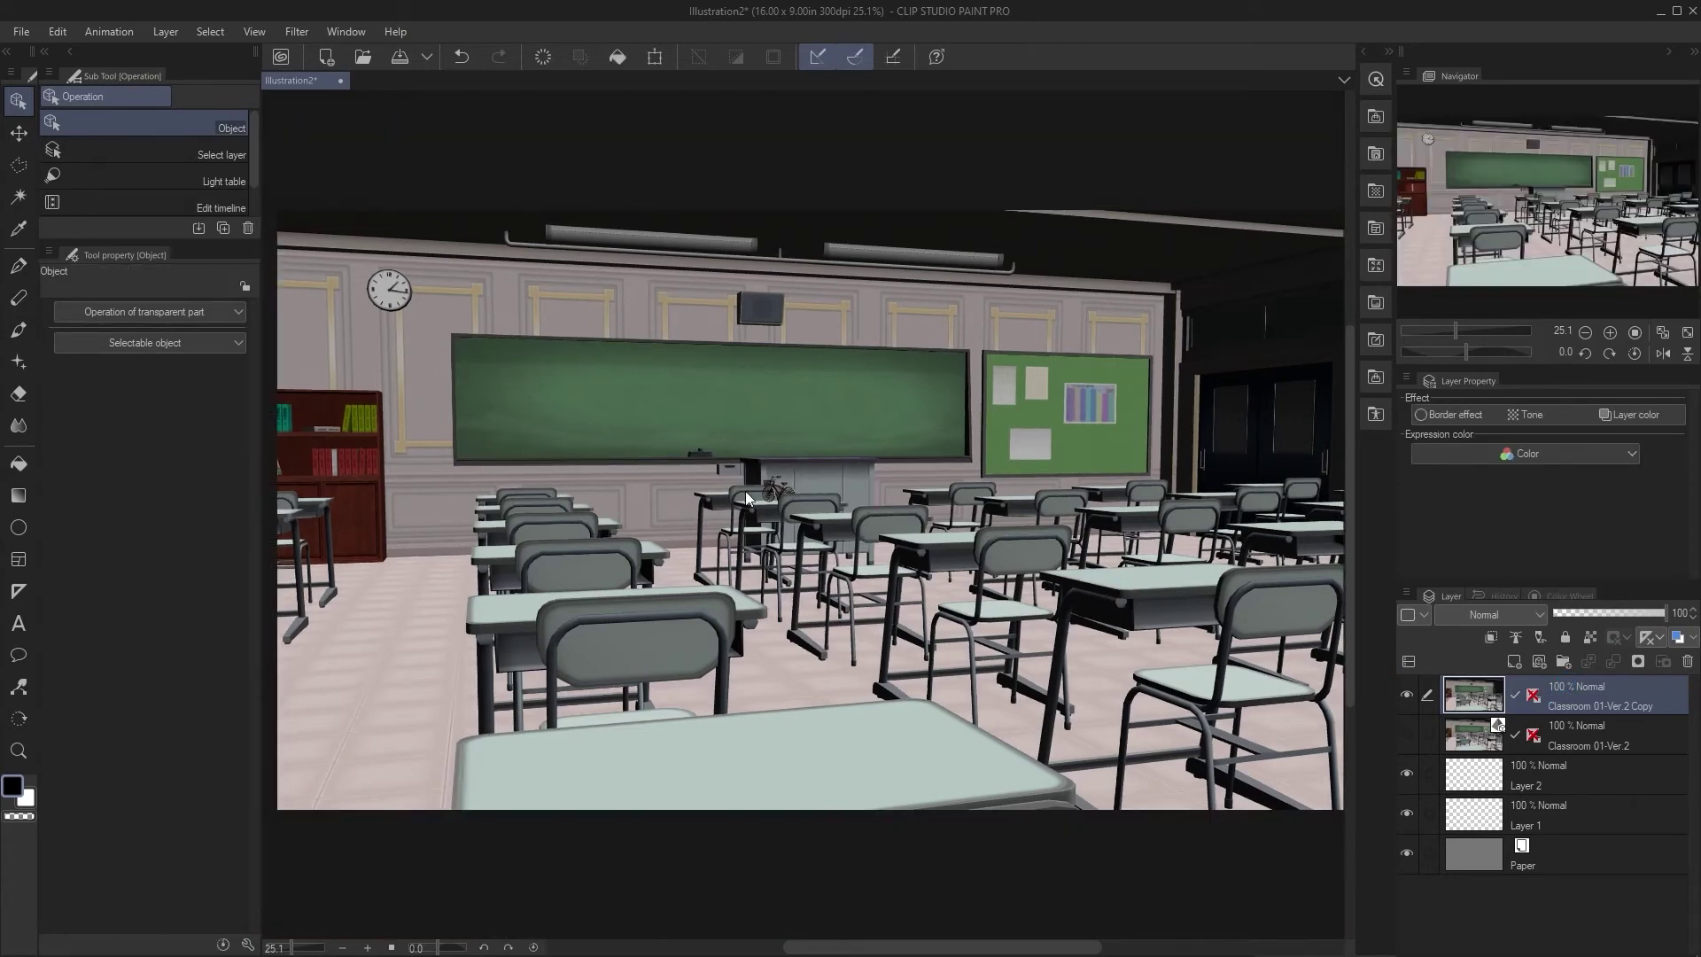
# Step: Try shifting the rasterized classroom copy with a Scale/Rotate transformation
pyautogui.hotkey('ctrl', 't')
pyautogui.moveTo(937, 568); pyautogui.dragTo(788, 568)
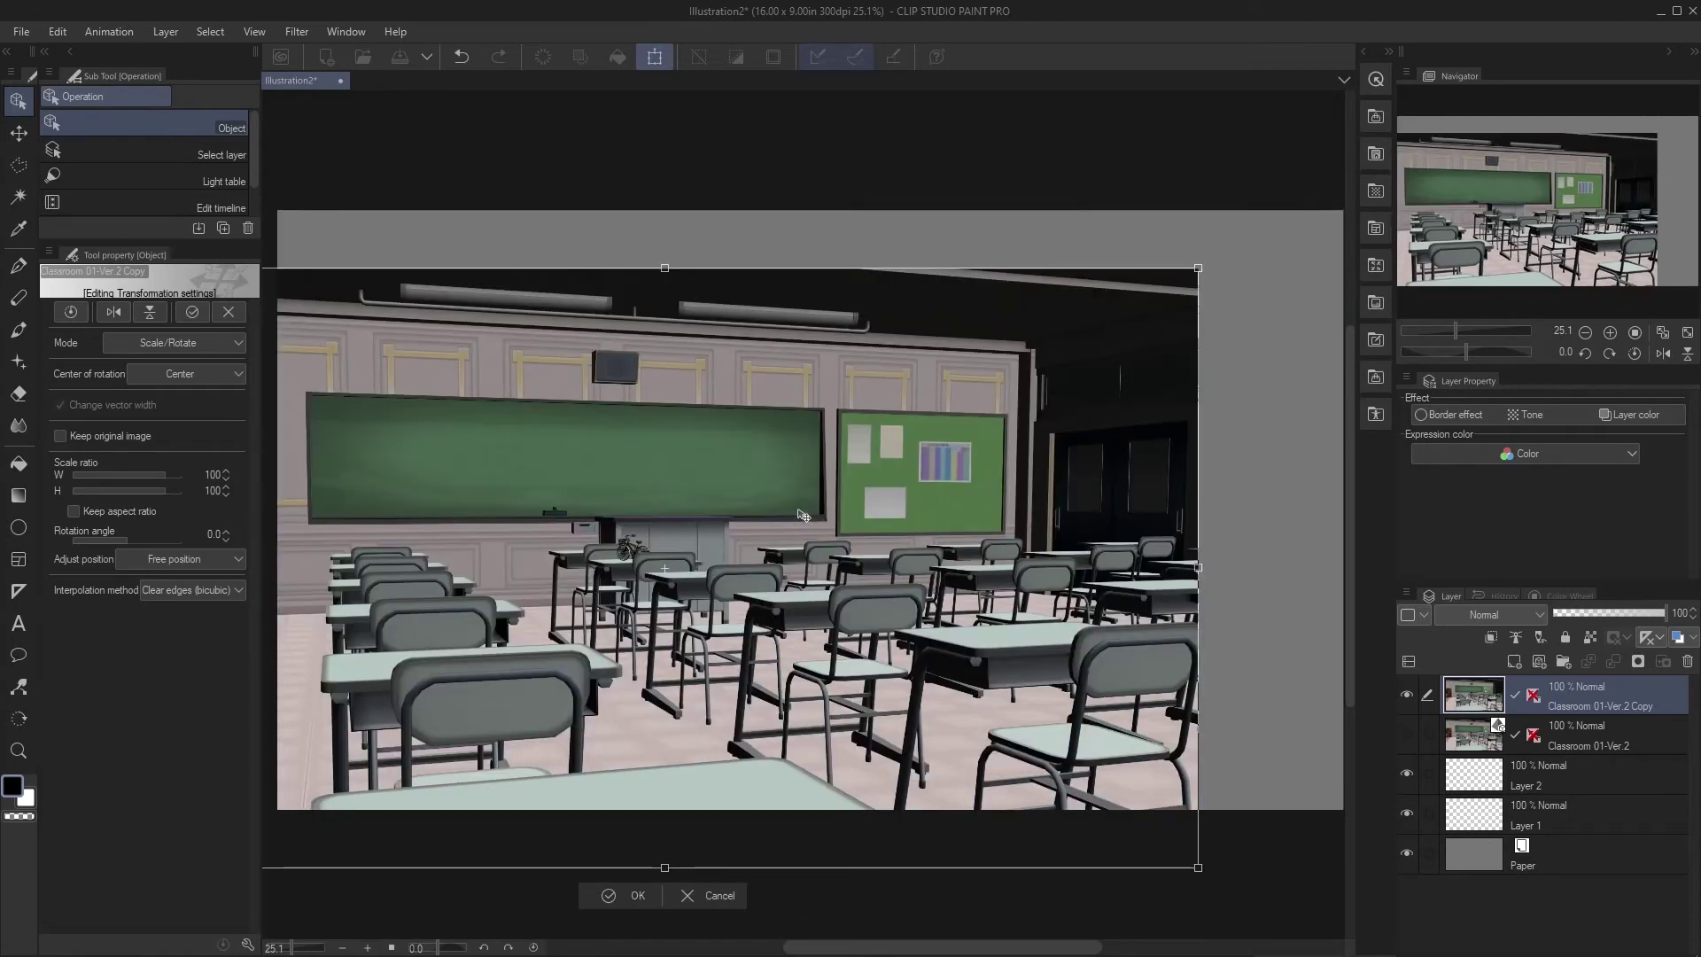
pyautogui.press('Escape')
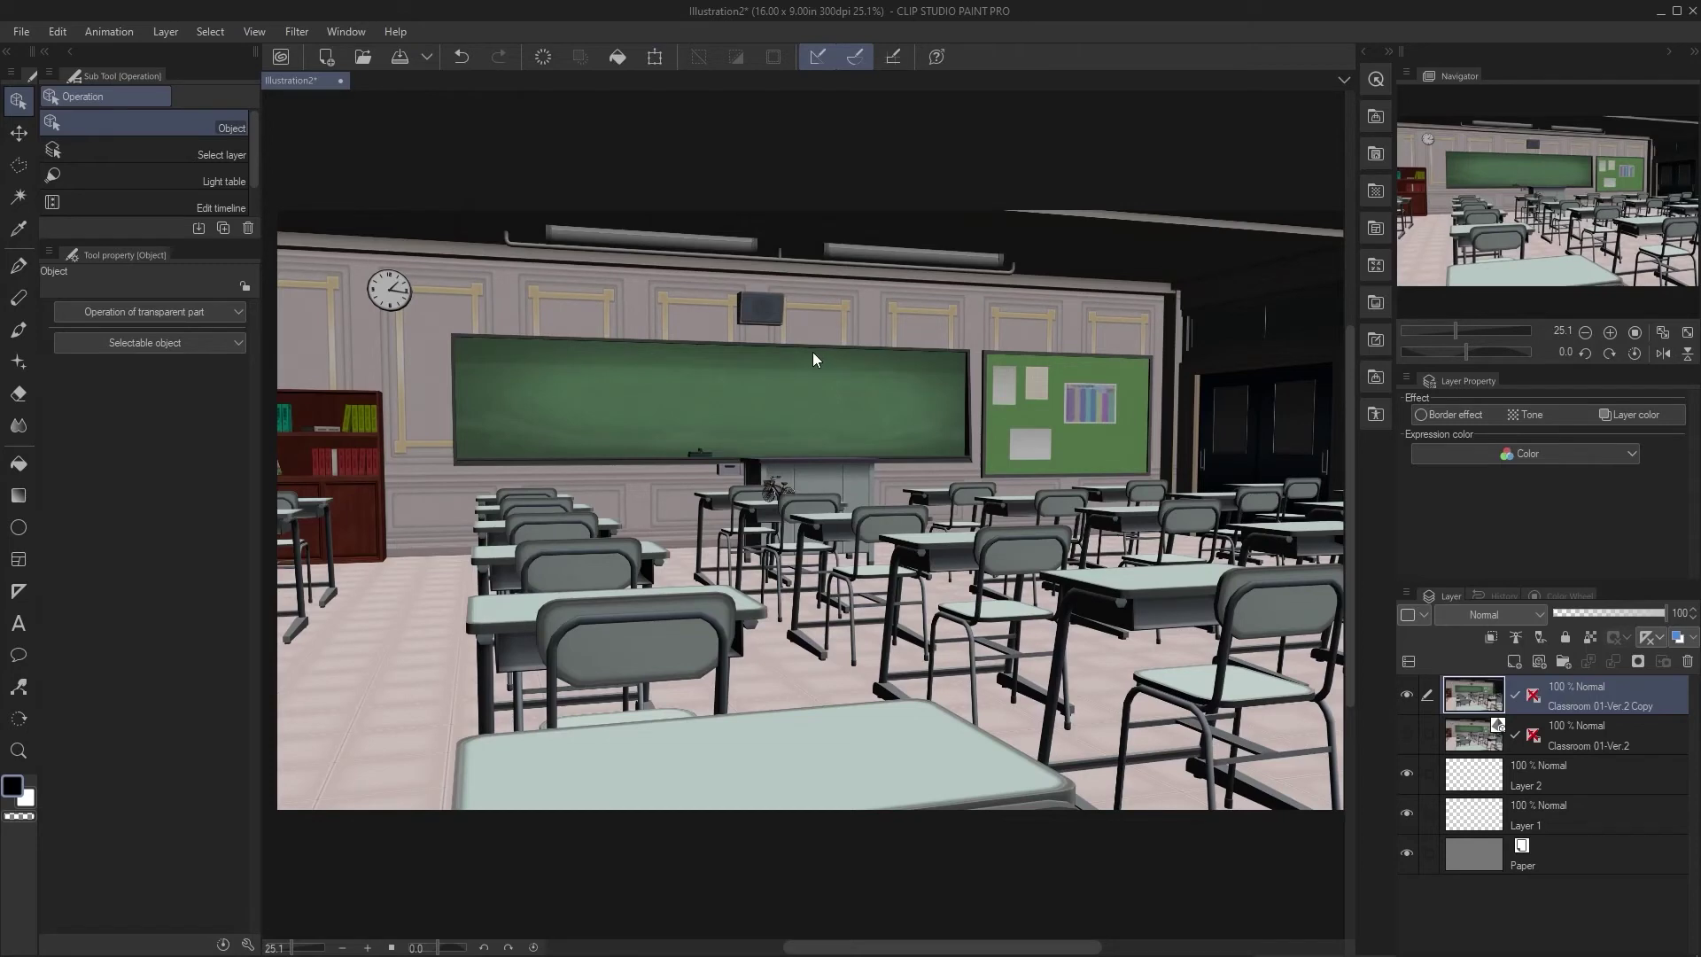
# Step: Apply the Artistic filter to the rasterized classroom copy with the Lines only process
pyautogui.click(310, 33)
pyautogui.moveTo(375, 118)
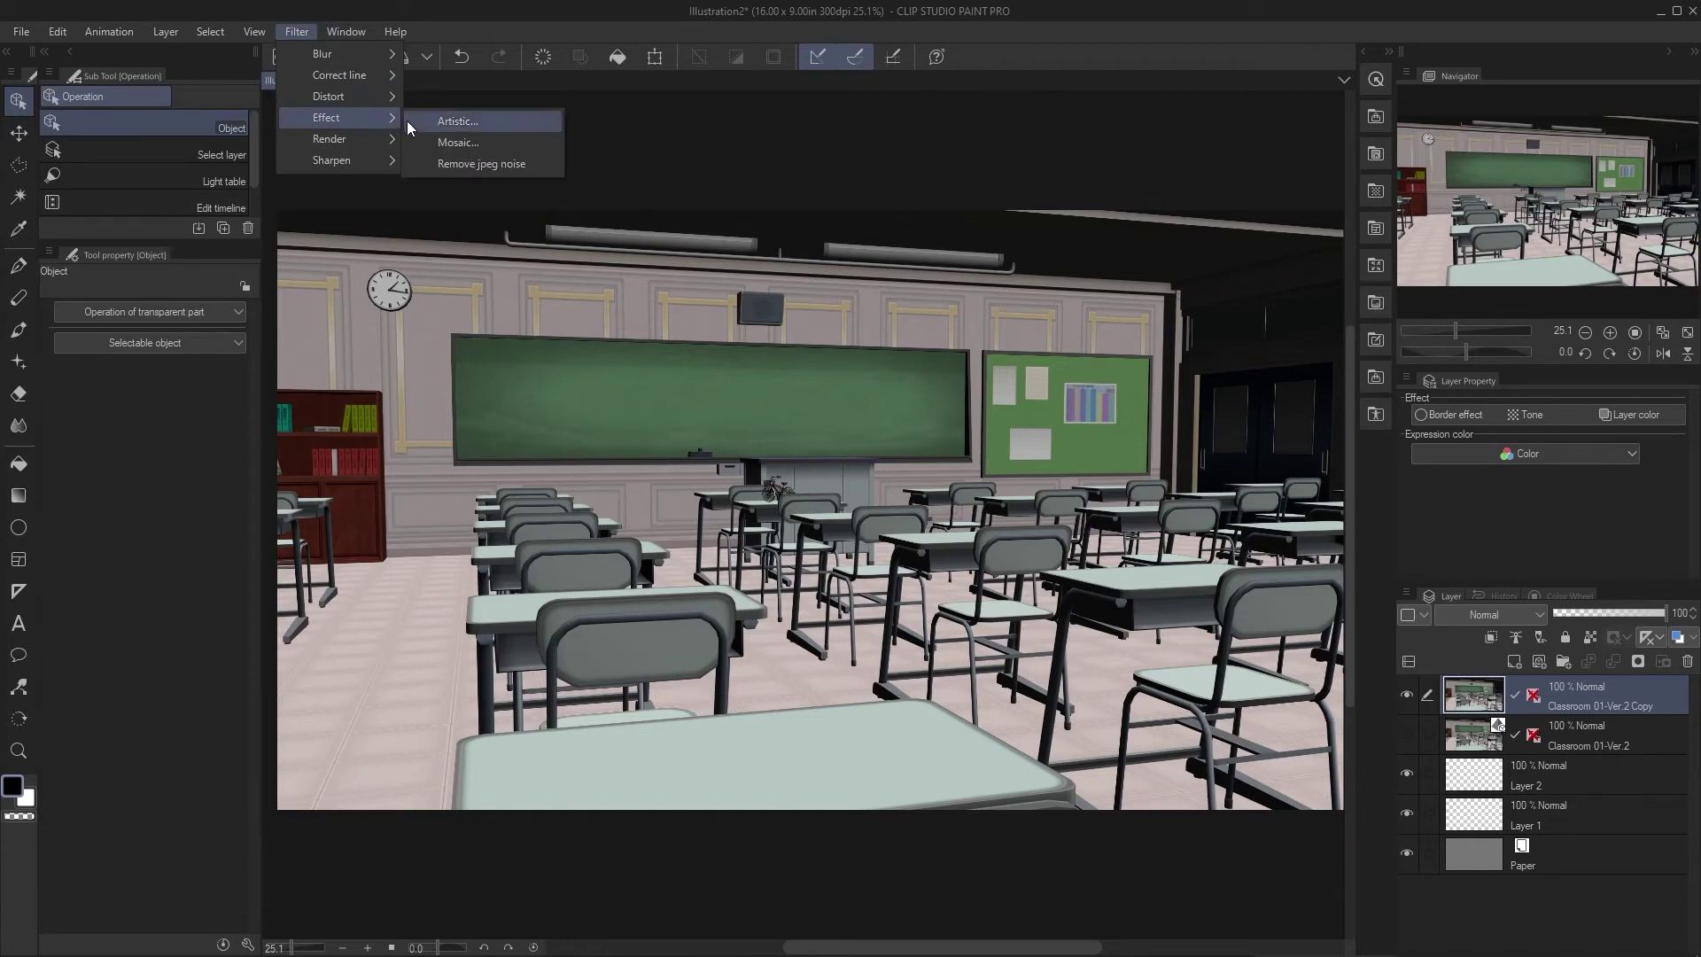
pyautogui.click(409, 123)
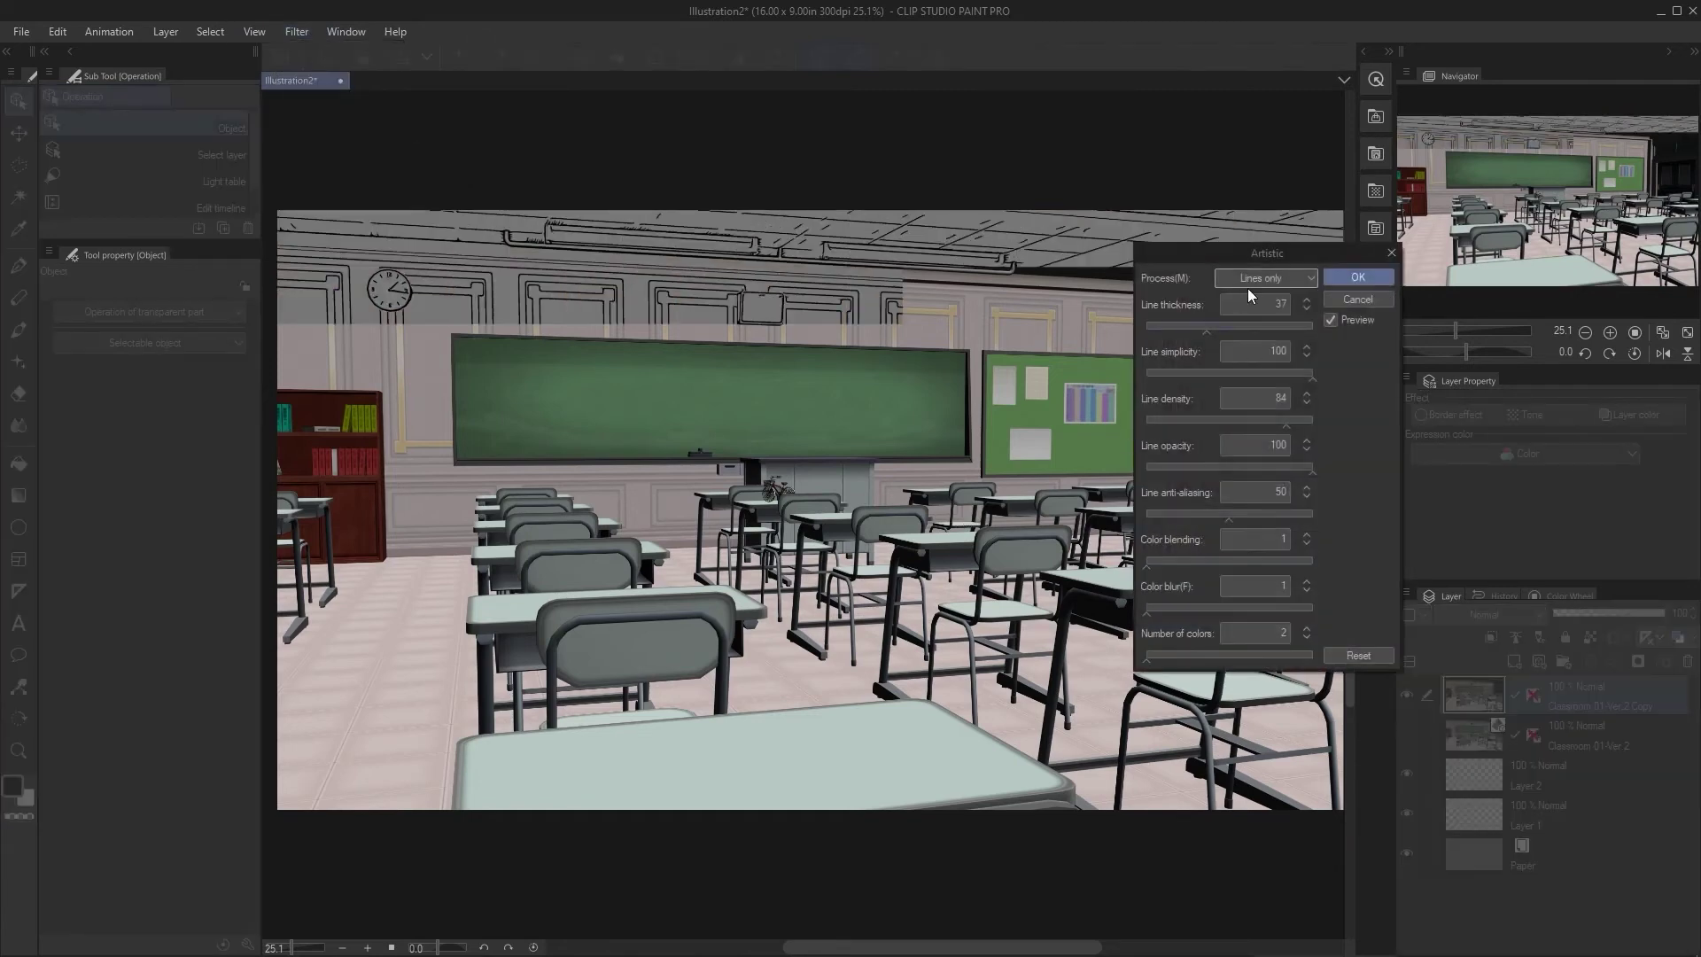
pyautogui.click(1282, 271)
pyautogui.click(1270, 332)
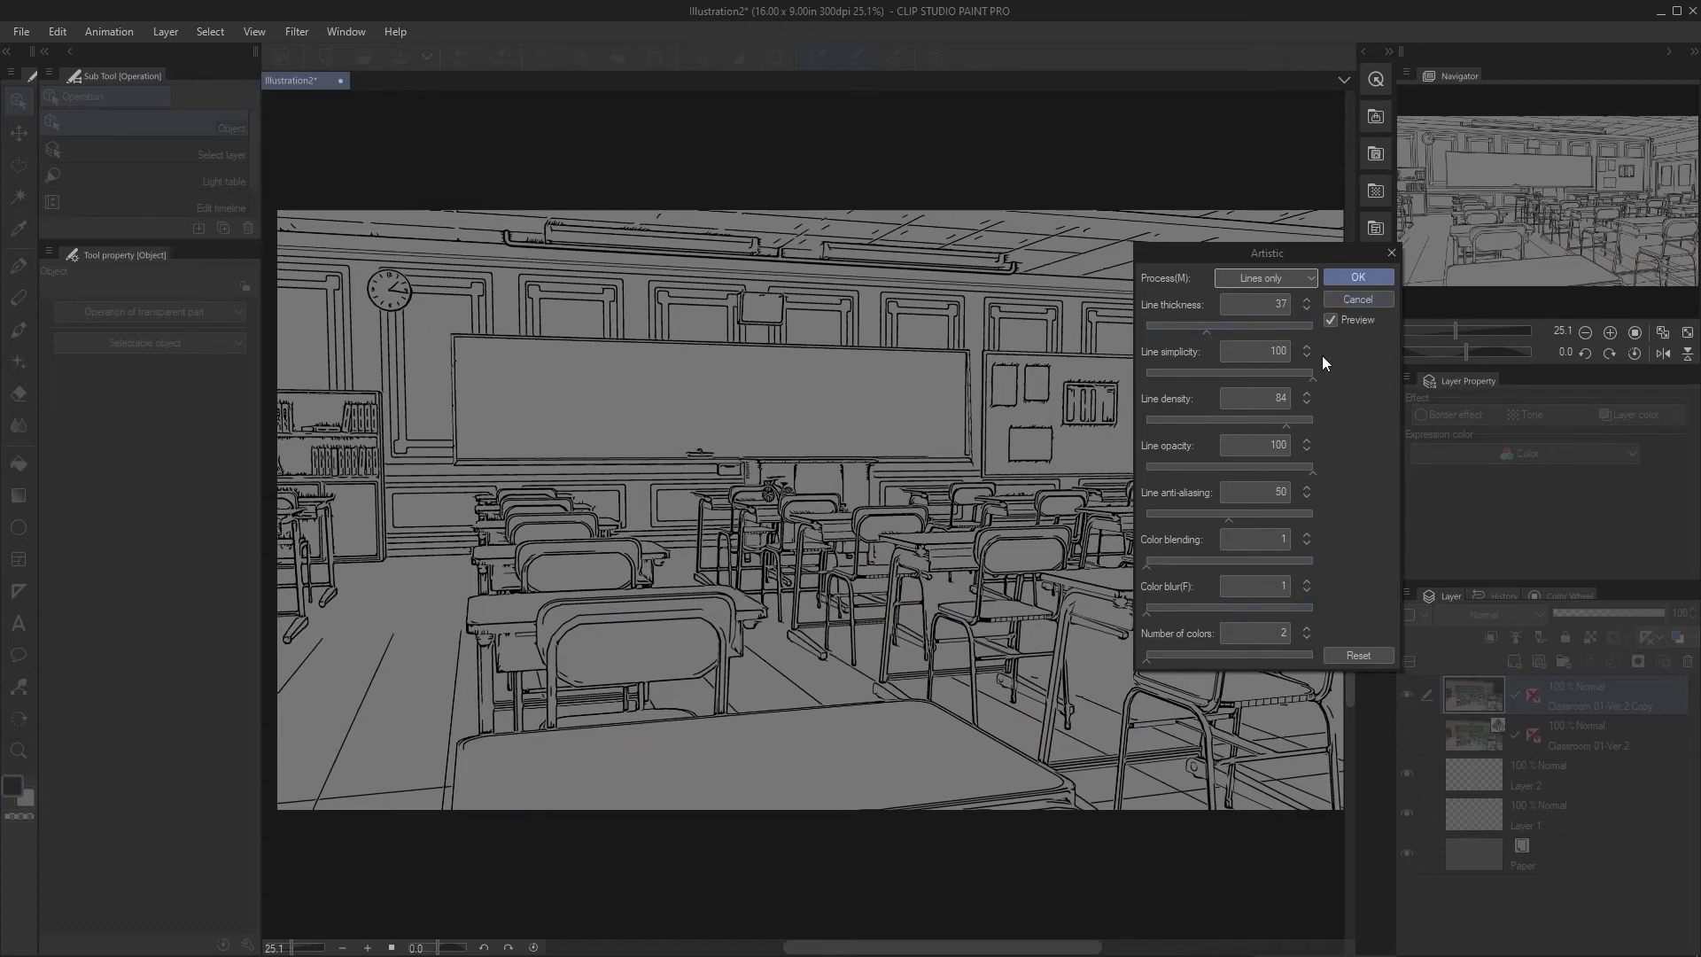
pyautogui.click(1363, 280)
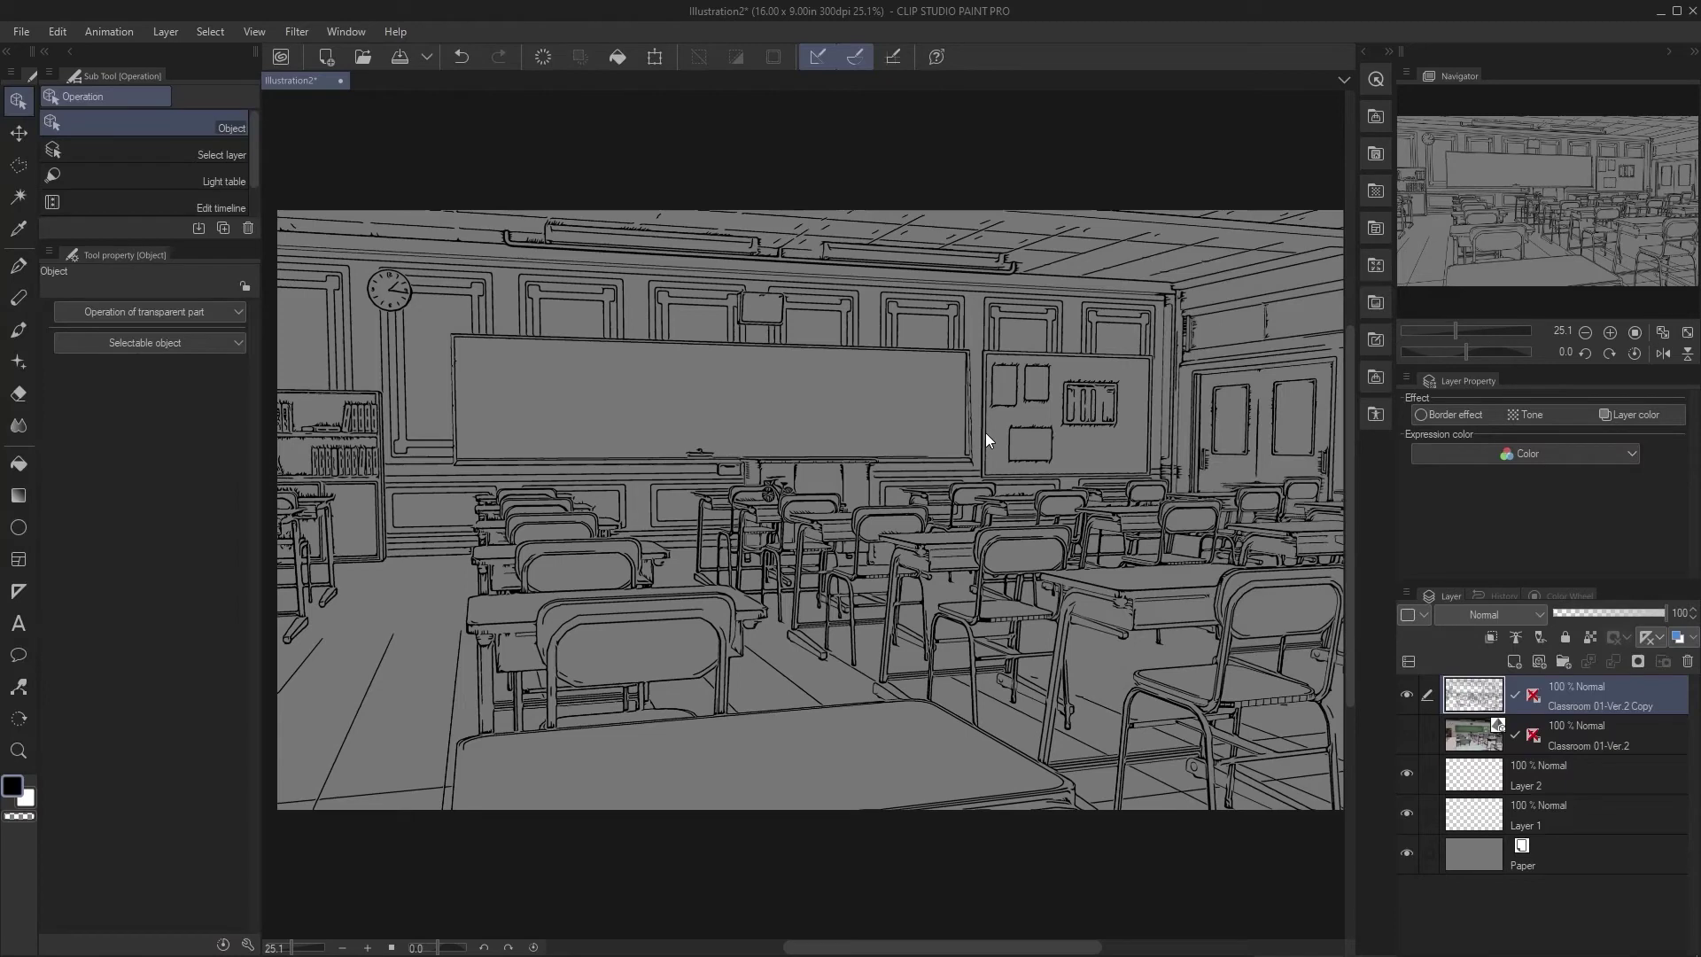
# Step: Hide Layer 2 and Layer 1, and switch the Paper layer off and back on to inspect the extracted lines
pyautogui.click(1407, 774)
pyautogui.click(1407, 814)
pyautogui.click(1406, 852)
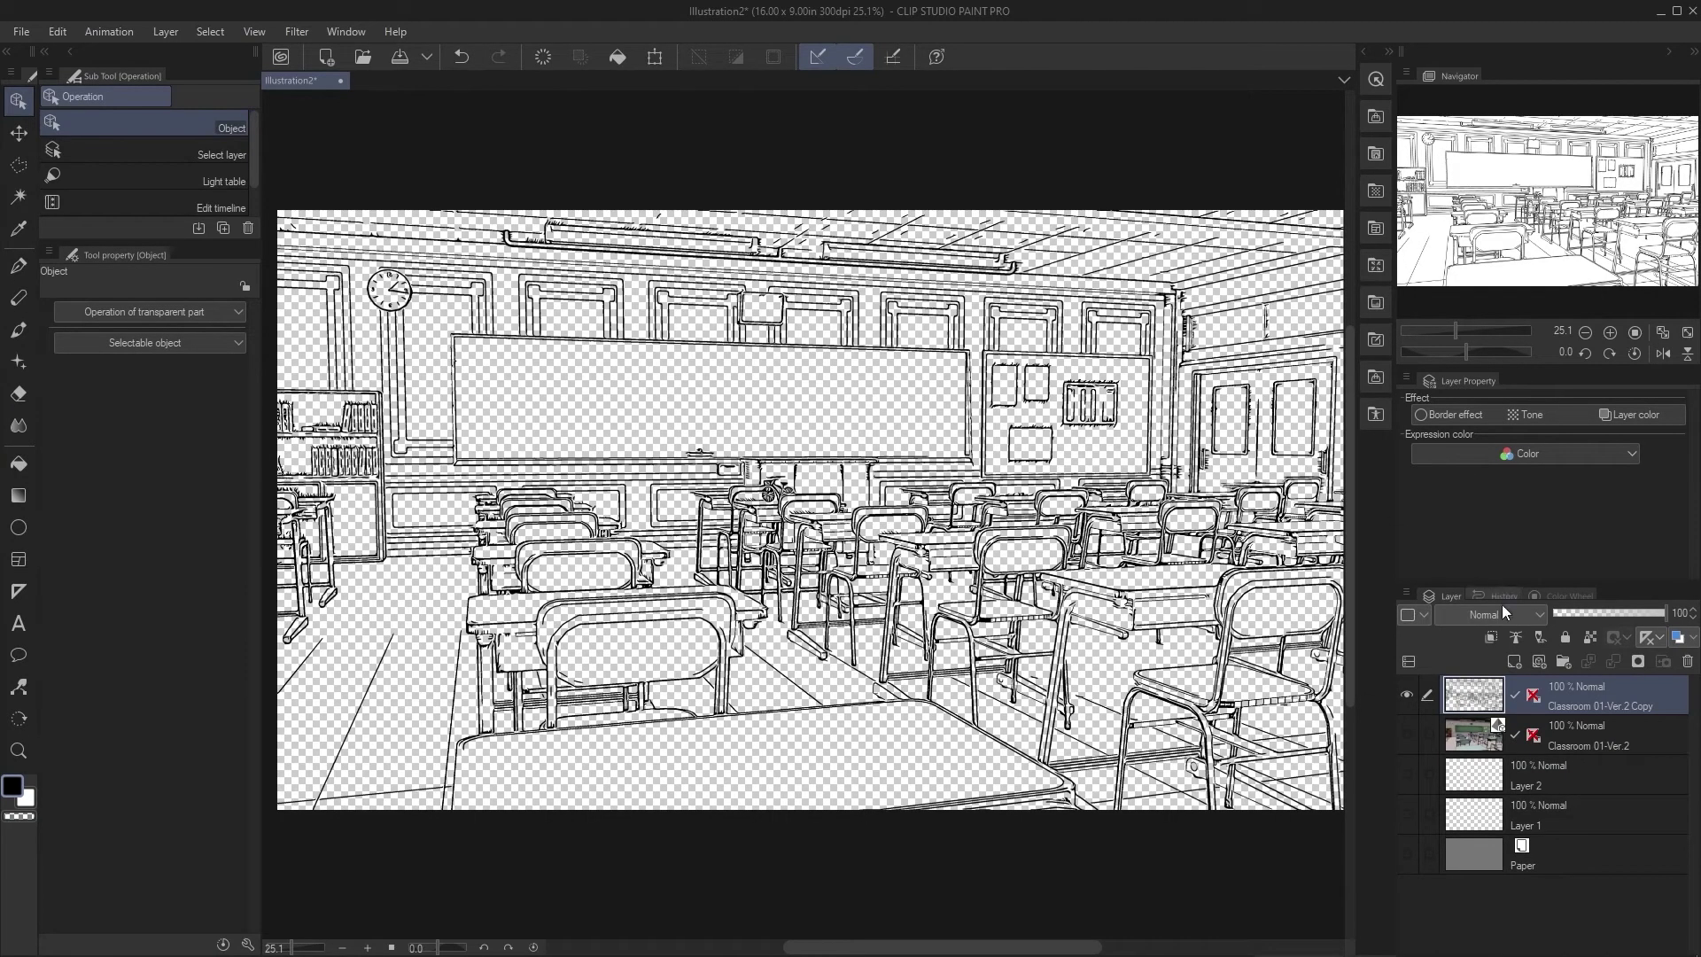
pyautogui.click(1408, 854)
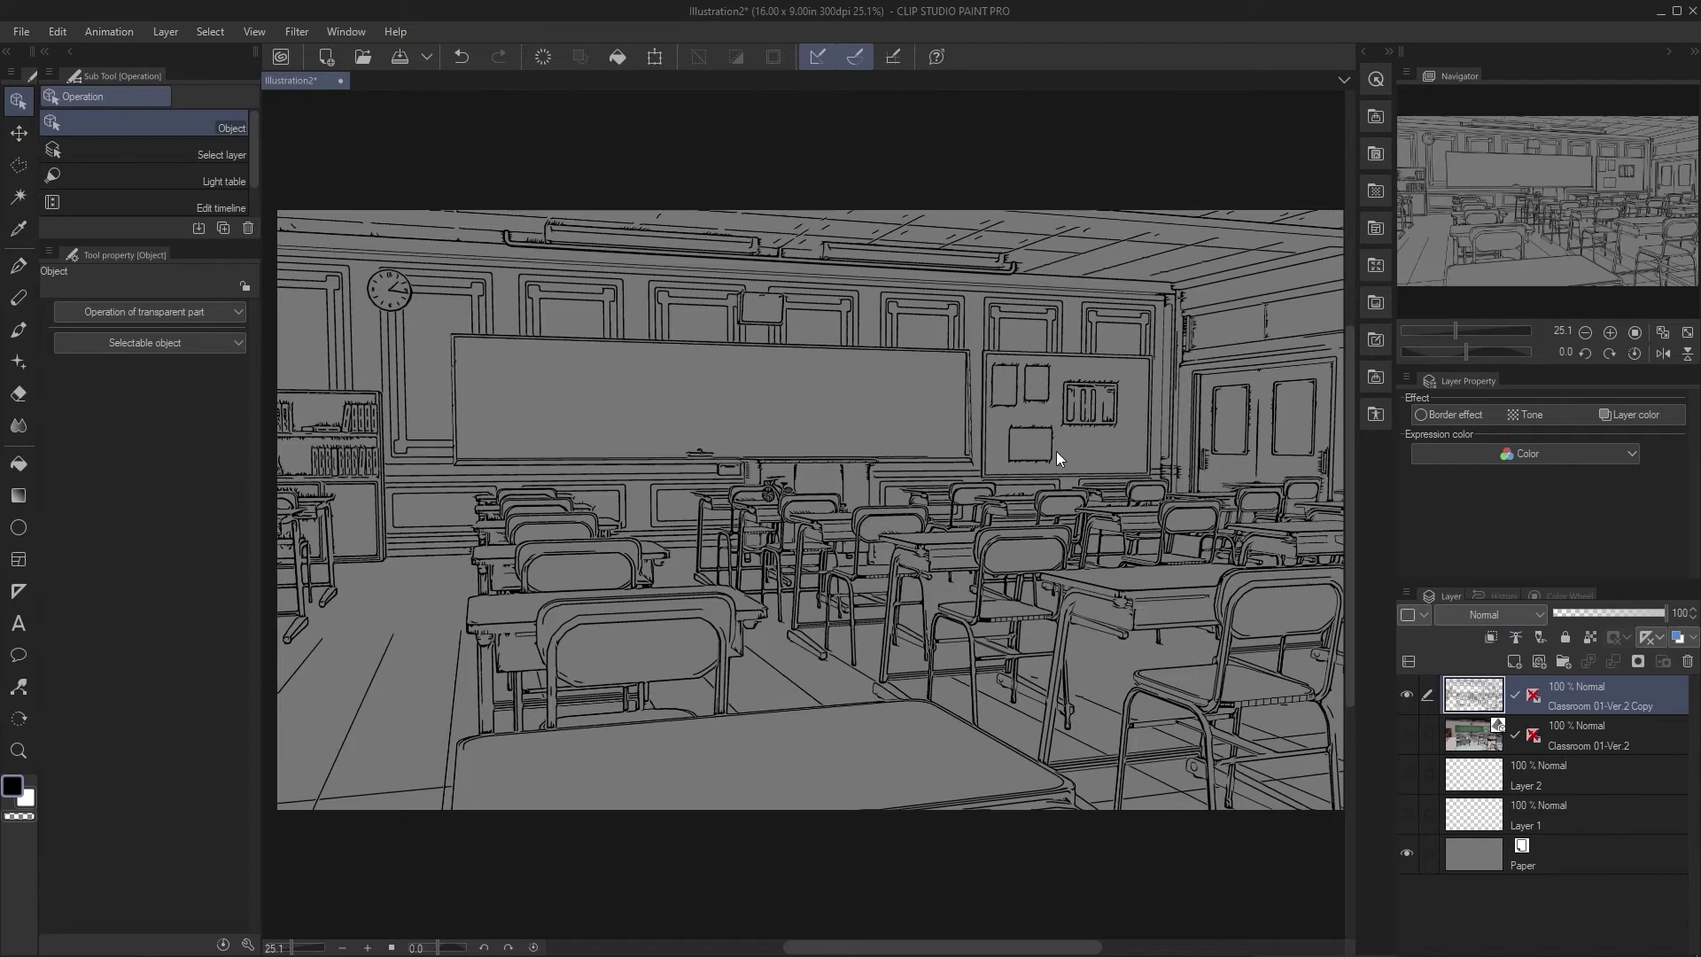
pyautogui.scroll(8, 1057, 451)
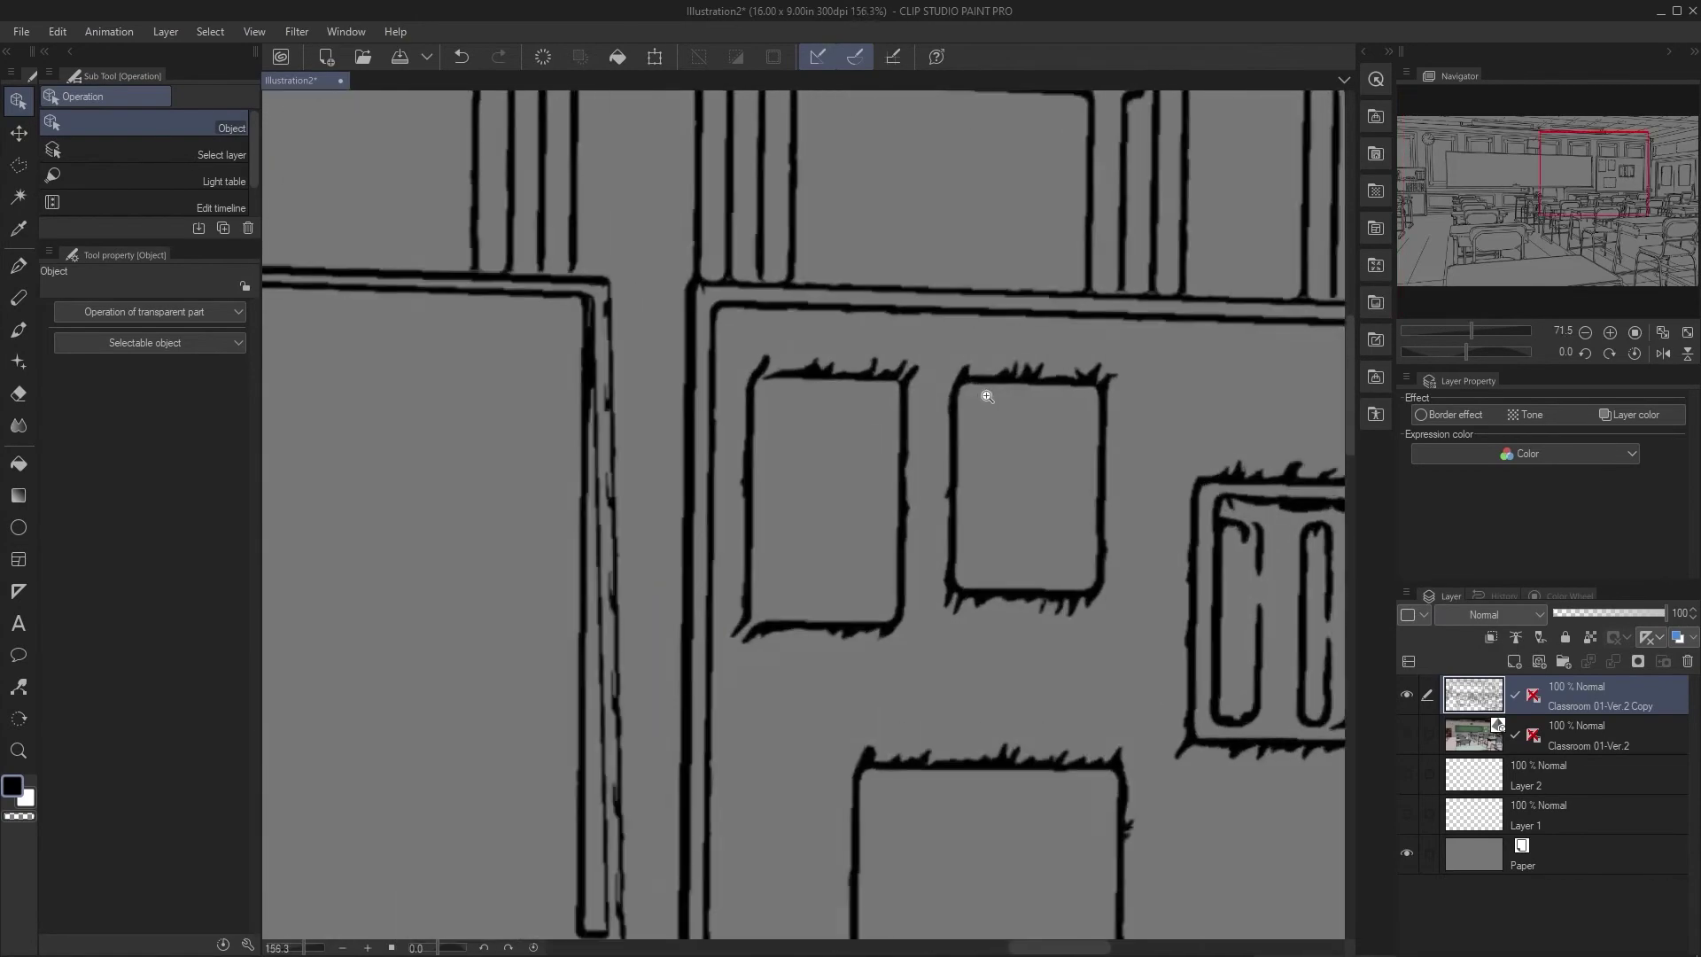
# Step: Add a layer mask to the Classroom 01-Ver.2 Copy line-art layer
pyautogui.scroll(2, 987, 396)
pyautogui.scroll(-6, 904, 359)
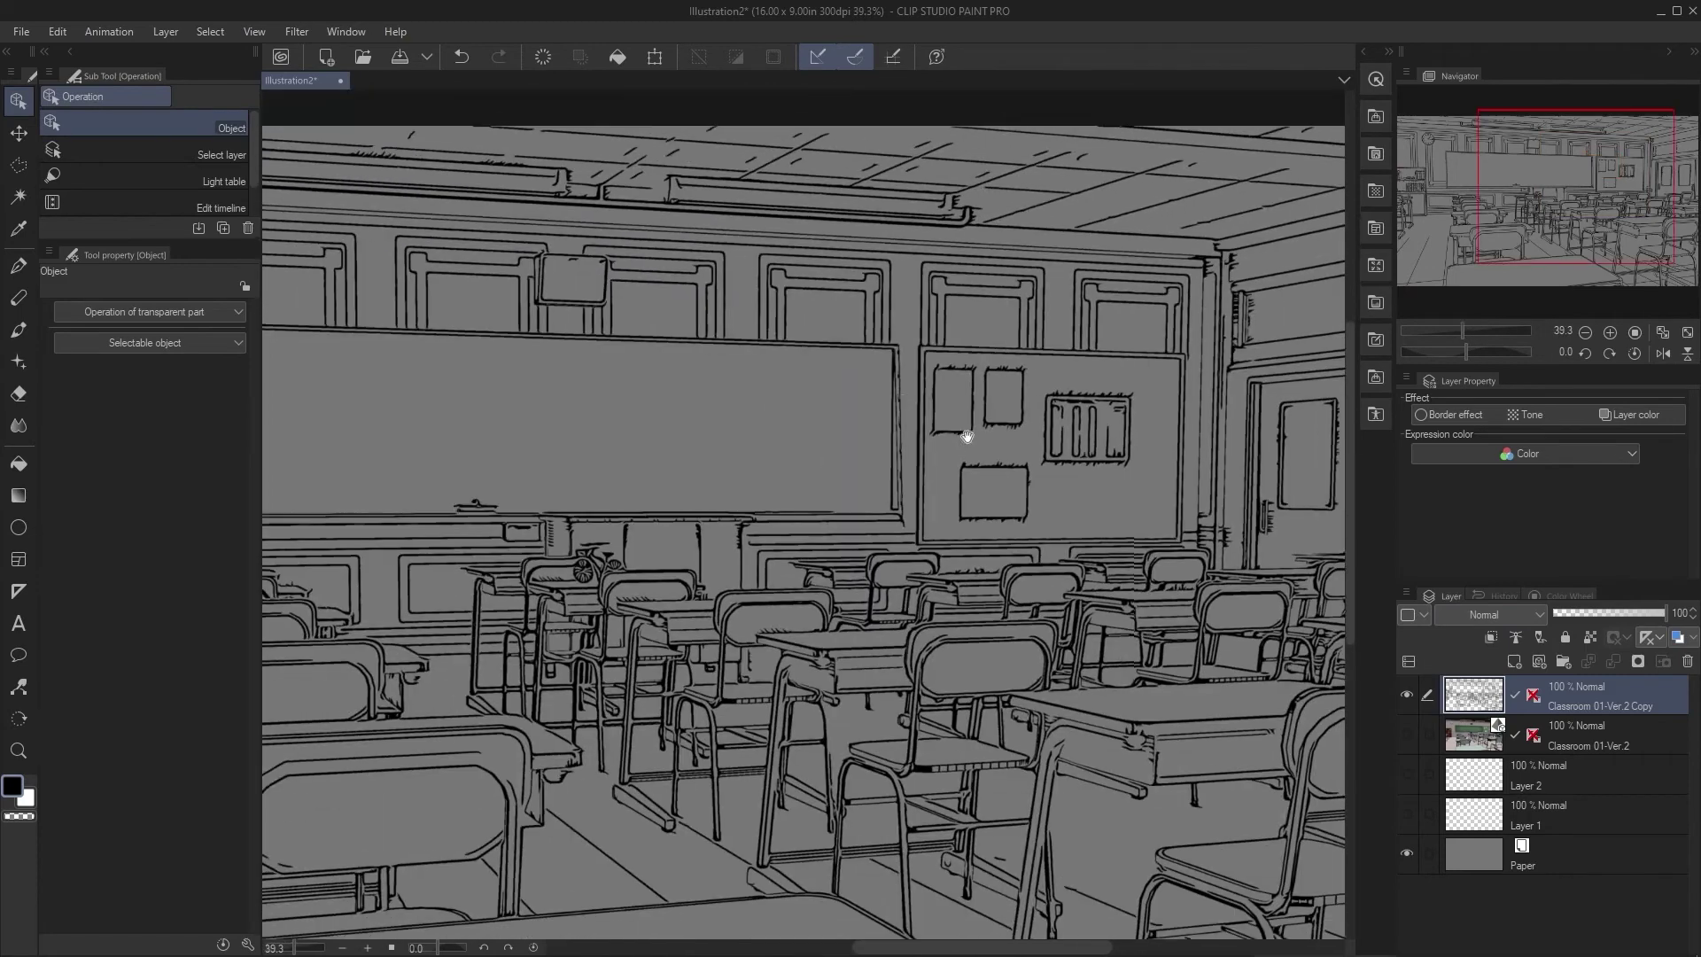
pyautogui.scroll(-3, 973, 476)
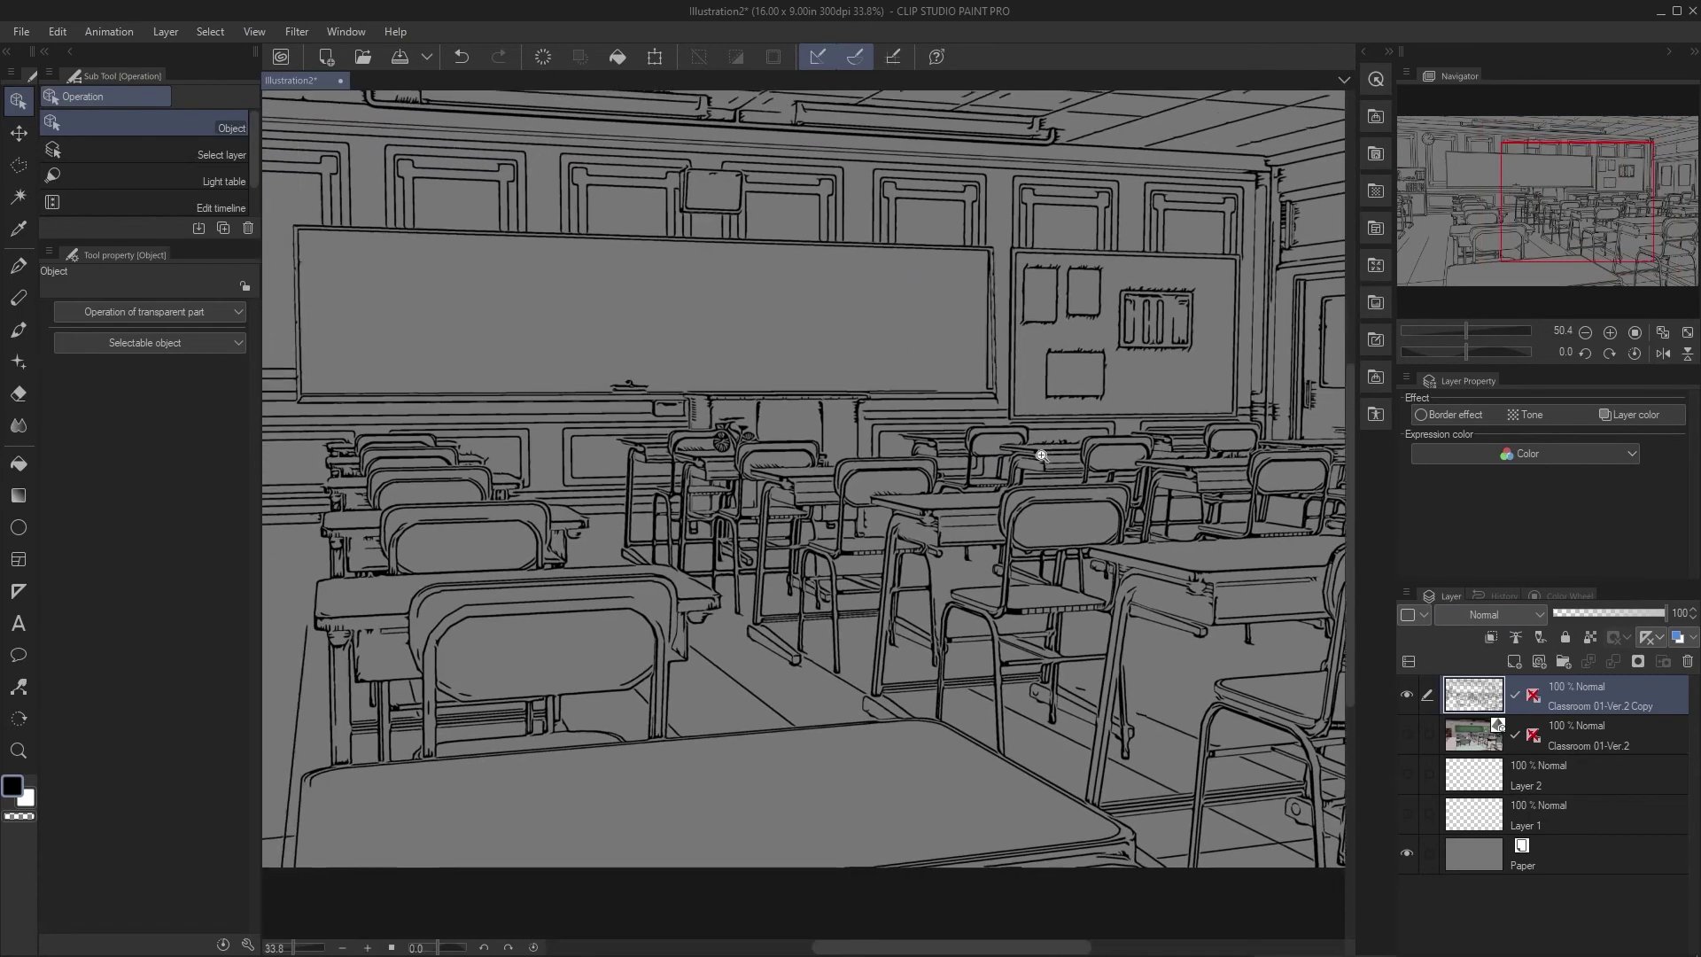
pyautogui.scroll(1, 928, 536)
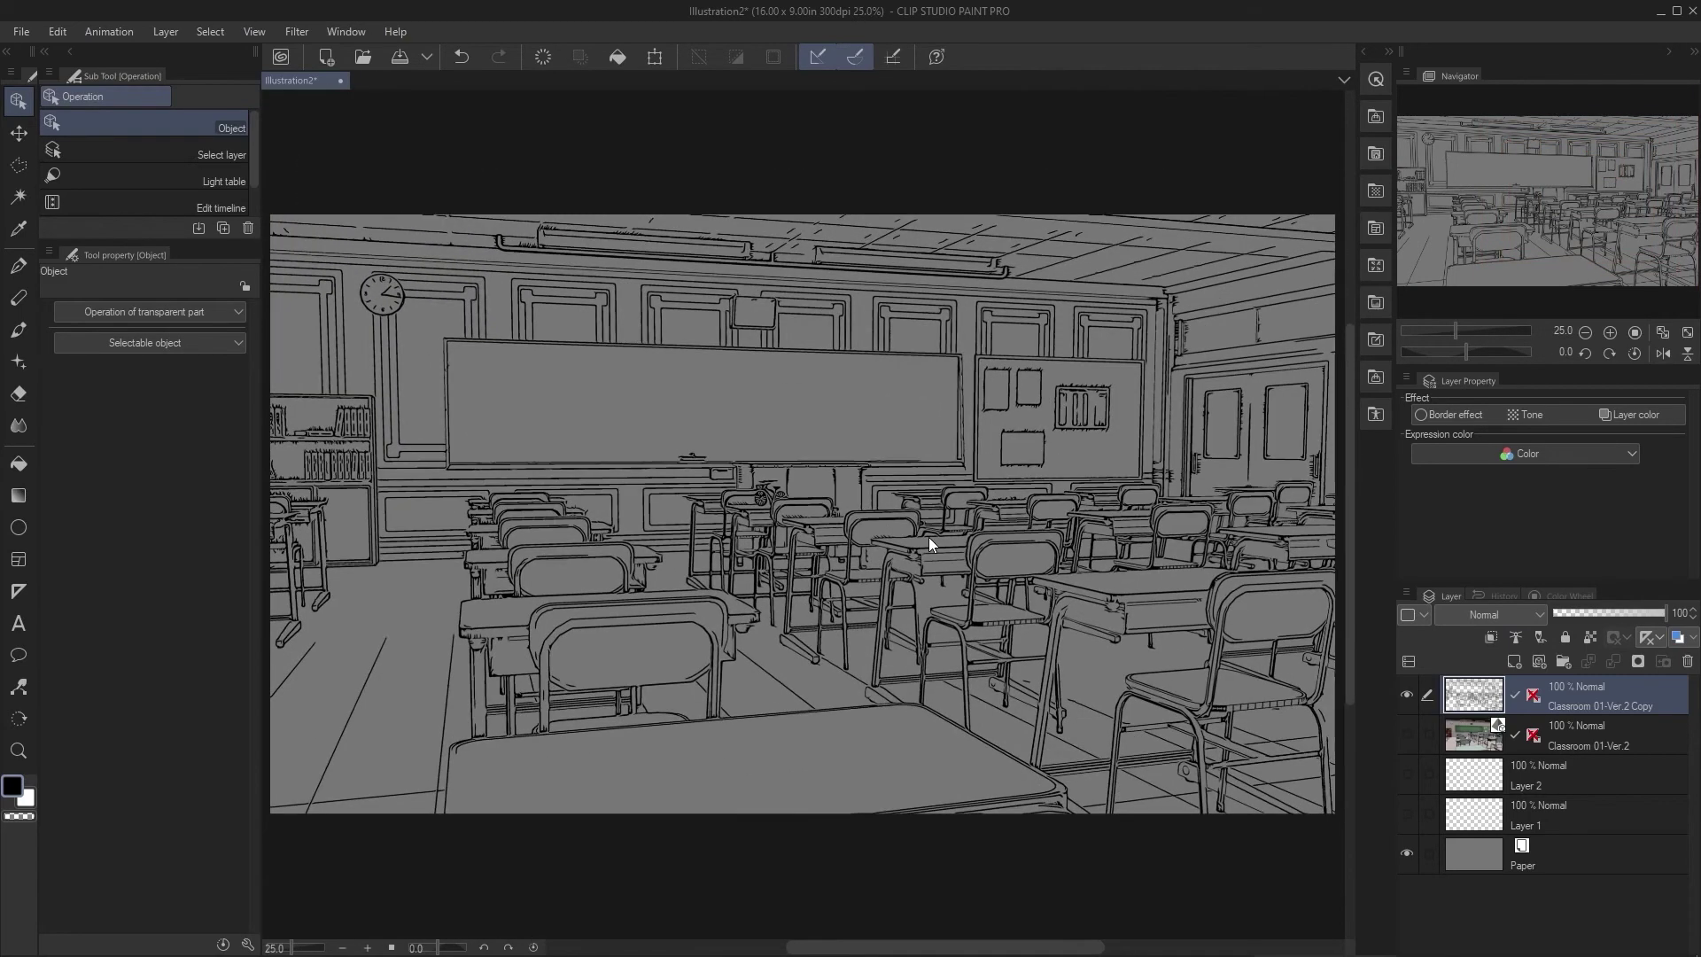
pyautogui.click(1637, 663)
# Step: Mask out the stray spikes around the two upper paper outlines on the notice board with the Rough eraser at size 30
pyautogui.scroll(3, 1162, 588)
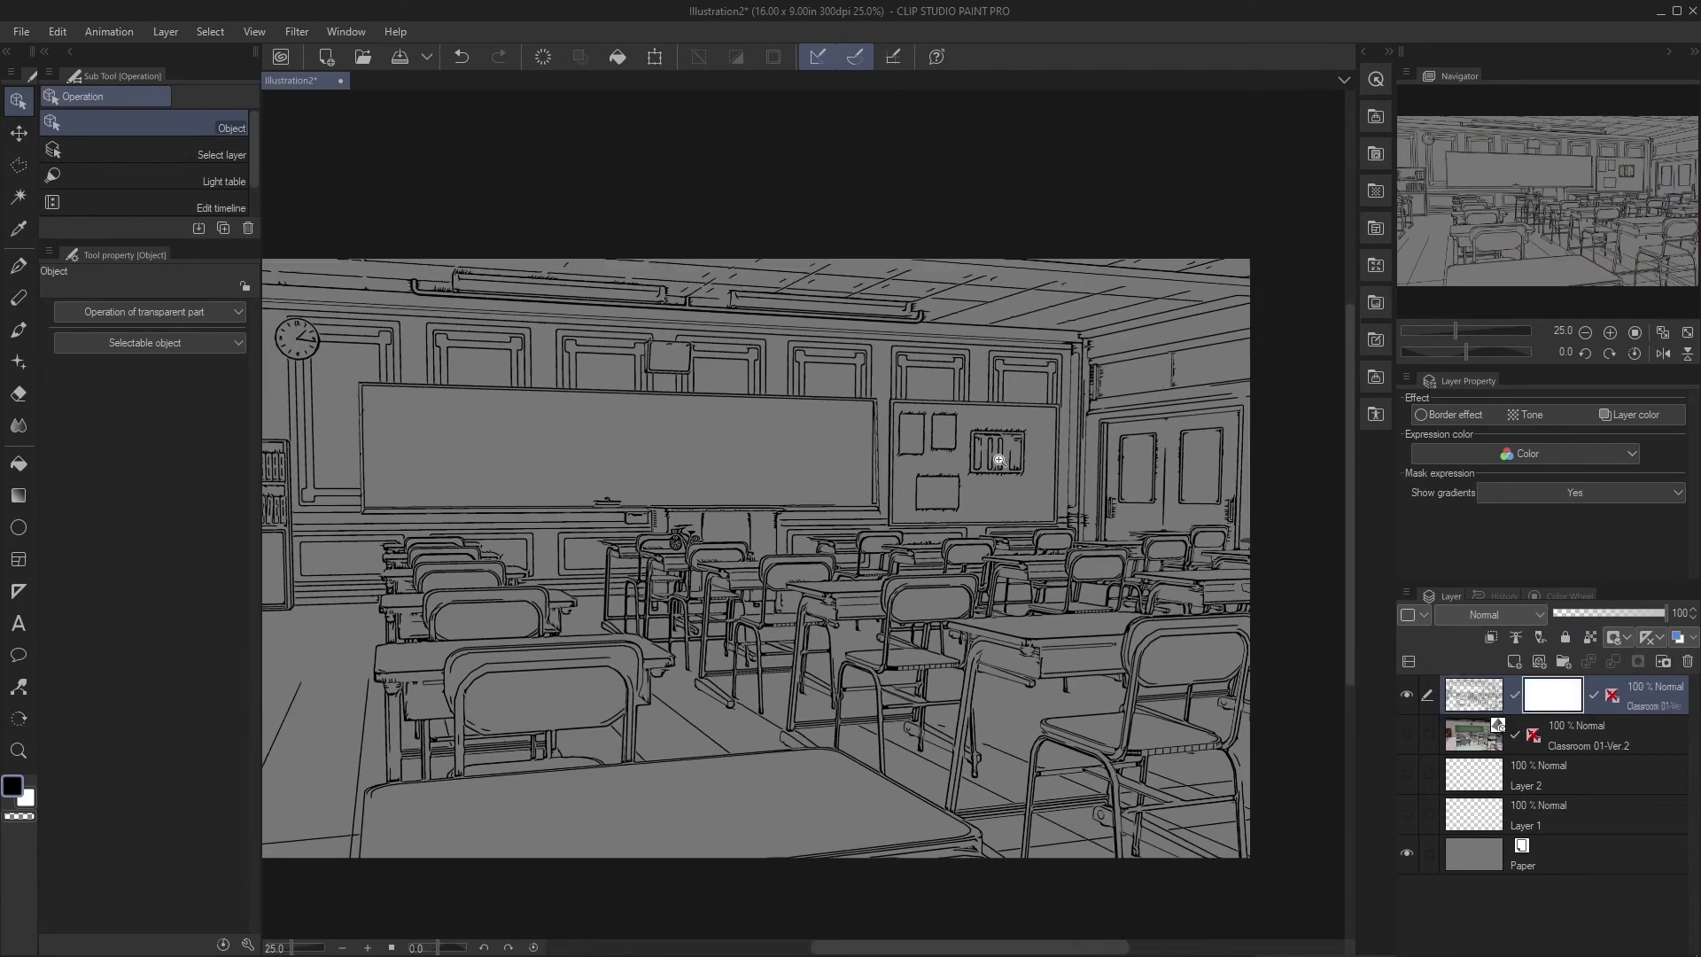
pyautogui.press('e')
pyautogui.scroll(6, 811, 403)
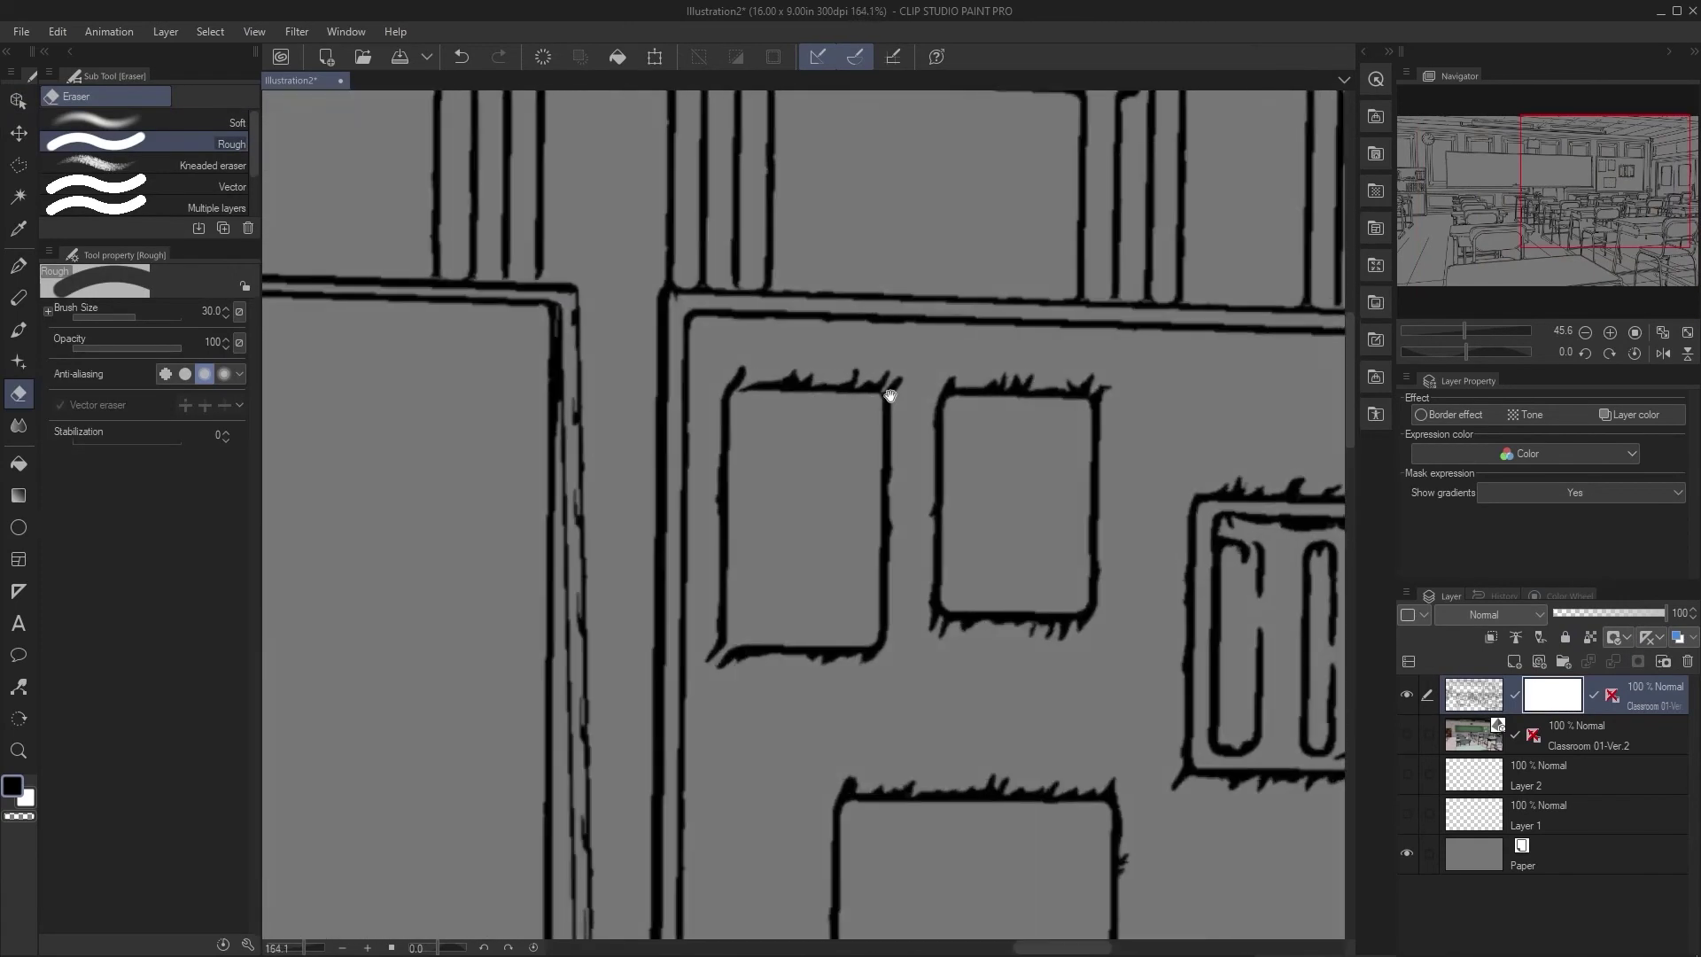
pyautogui.moveTo(752, 361)
pyautogui.mouseDown()
pyautogui.moveTo(729, 361)
pyautogui.moveTo(1118, 372)
pyautogui.mouseUp()
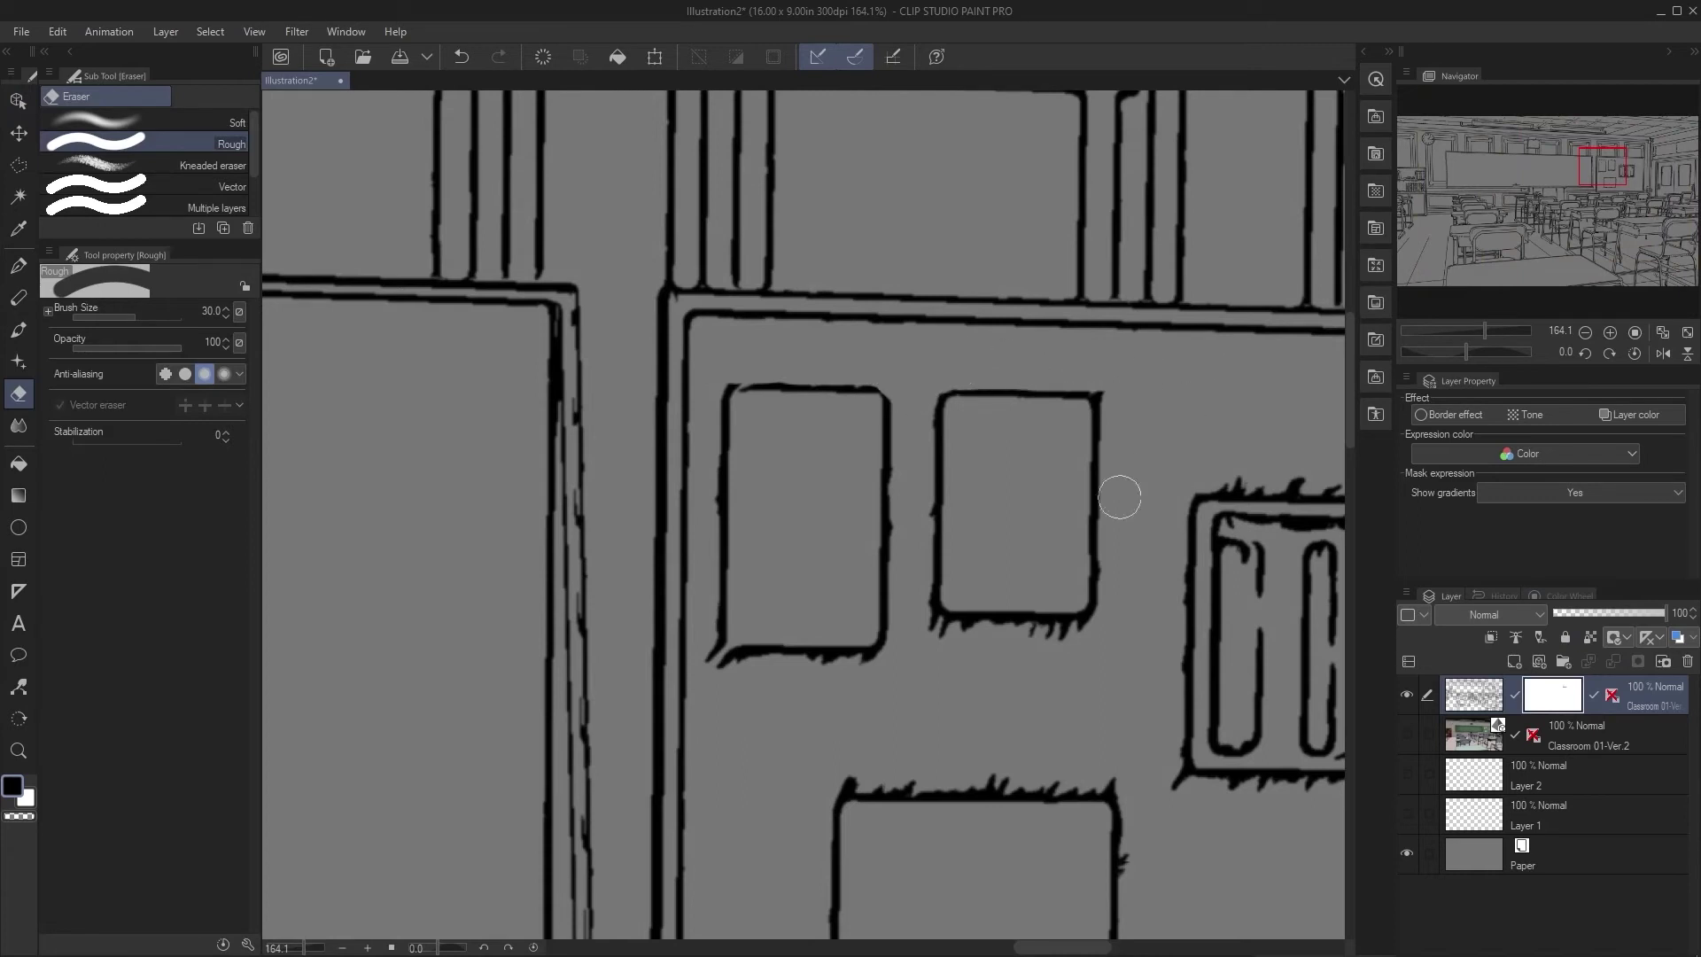
pyautogui.moveTo(919, 641); pyautogui.dragTo(1112, 641)
pyautogui.moveTo(723, 678)
pyautogui.mouseDown()
pyautogui.moveTo(741, 665)
pyautogui.moveTo(756, 679)
pyautogui.mouseUp()
pyautogui.hotkey('ctrl', 'z')
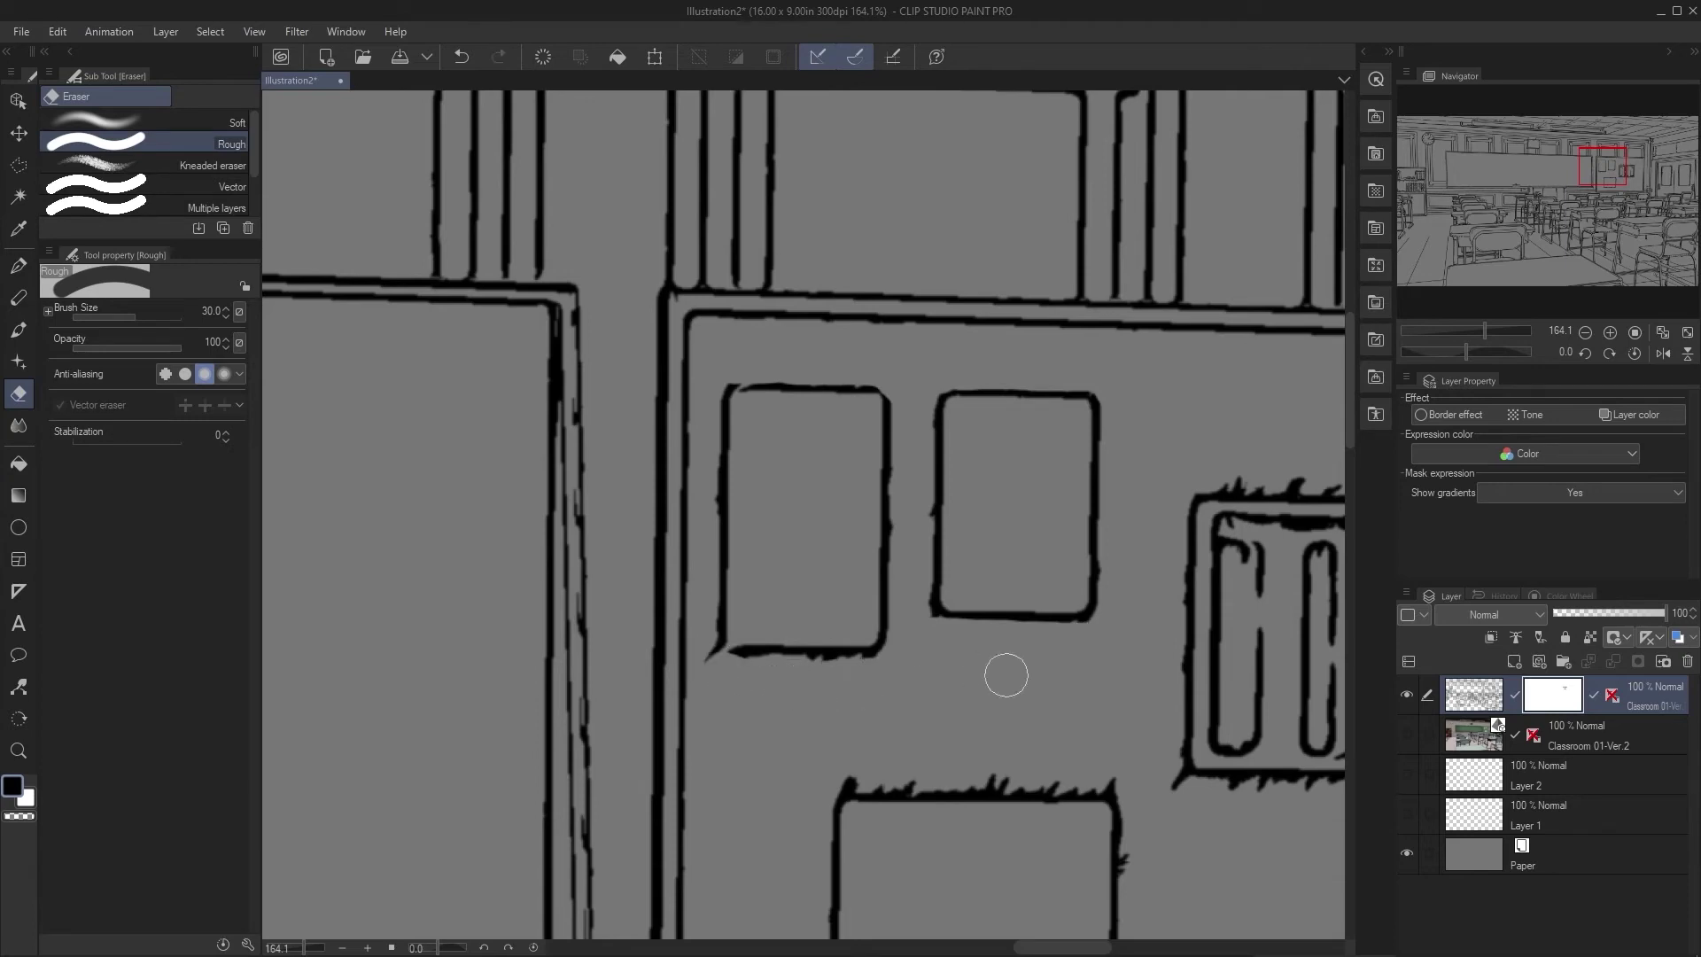
pyautogui.hotkey('ctrl', '0')
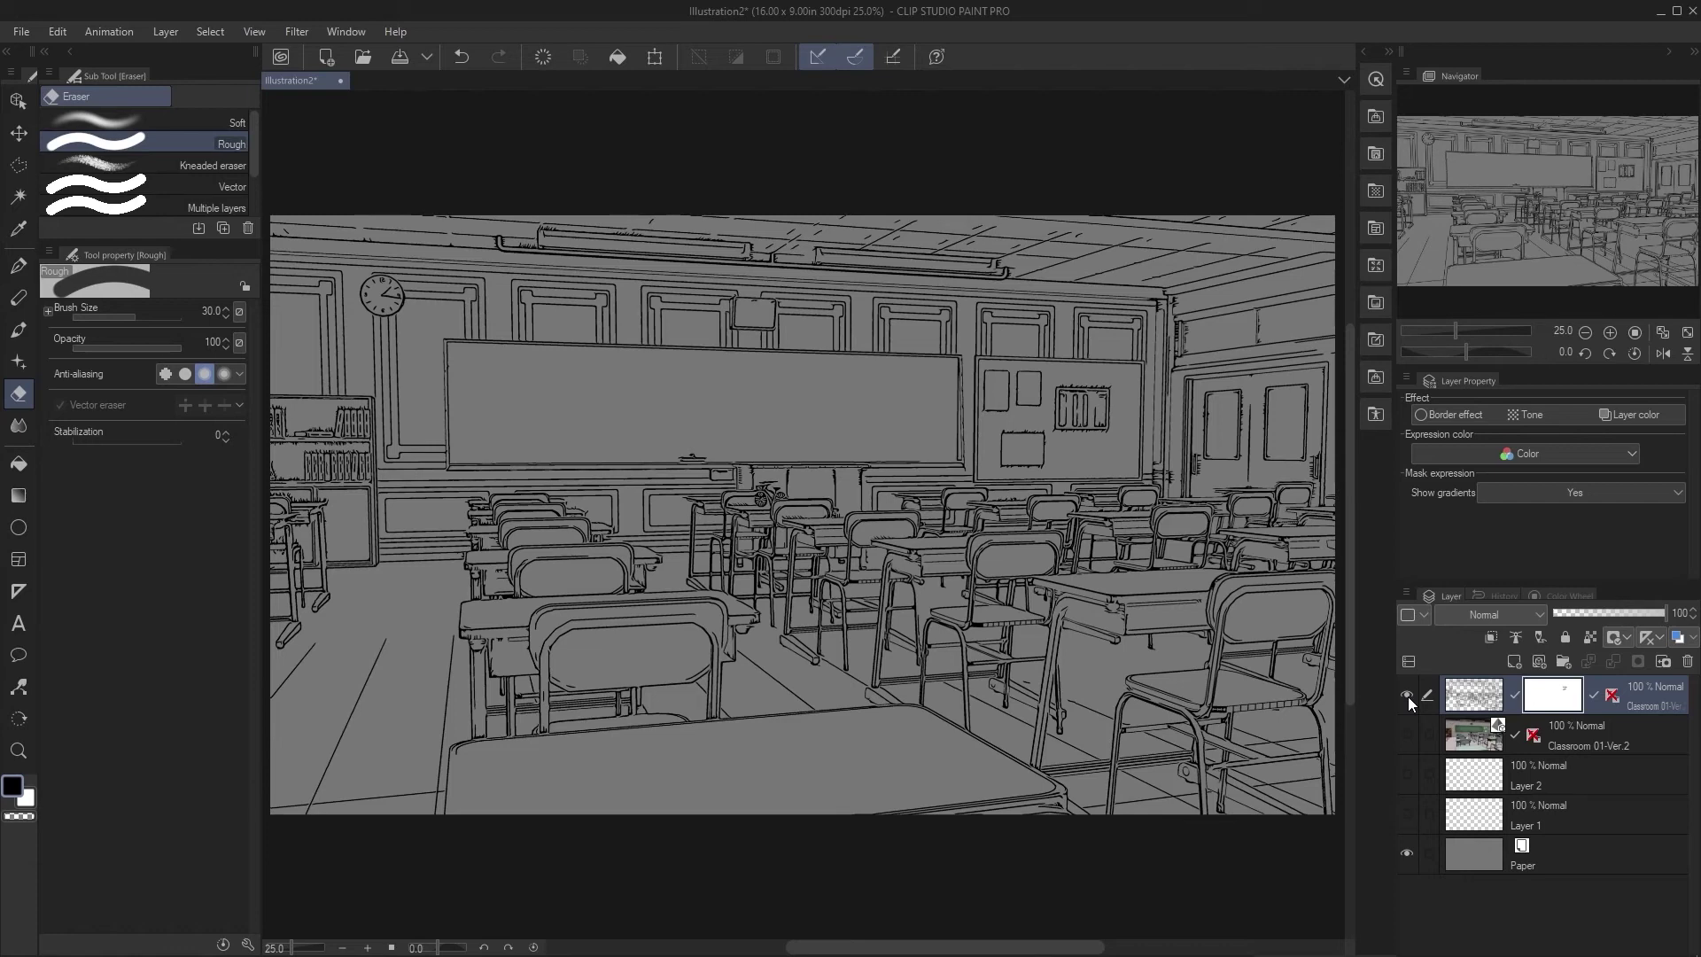
# Step: Browse the Character, Pose and Body type folders and the full 3D category in the material library
pyautogui.click(1376, 375)
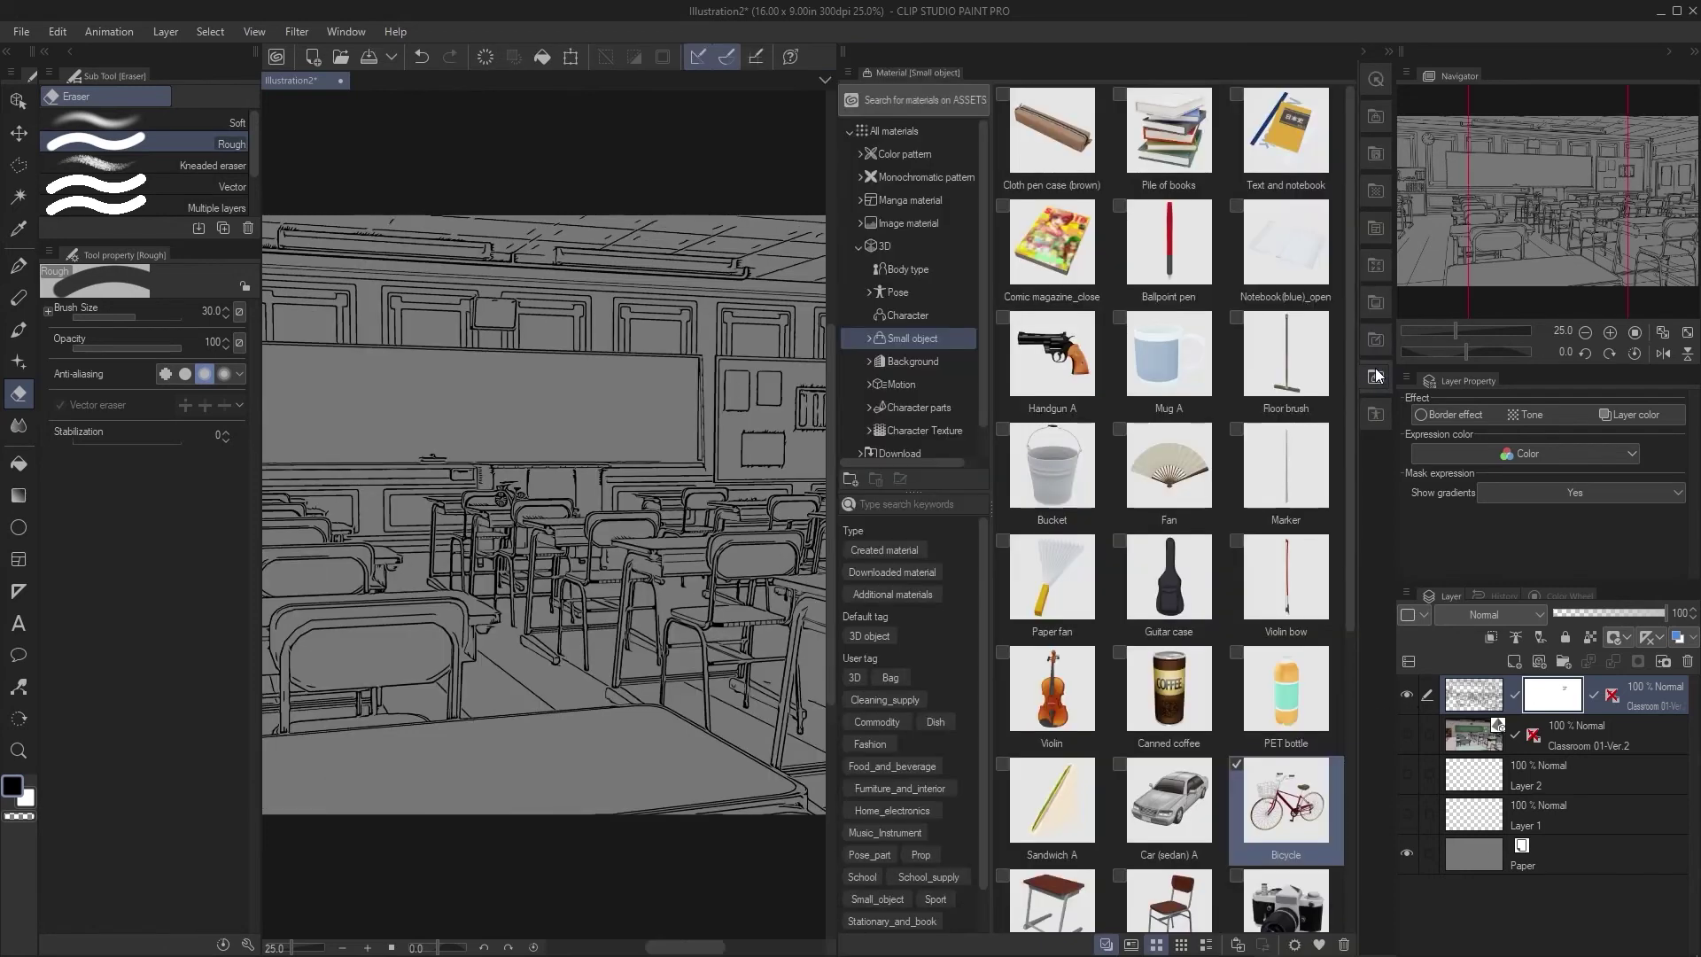
pyautogui.click(1379, 365)
pyautogui.click(1378, 372)
pyautogui.click(939, 316)
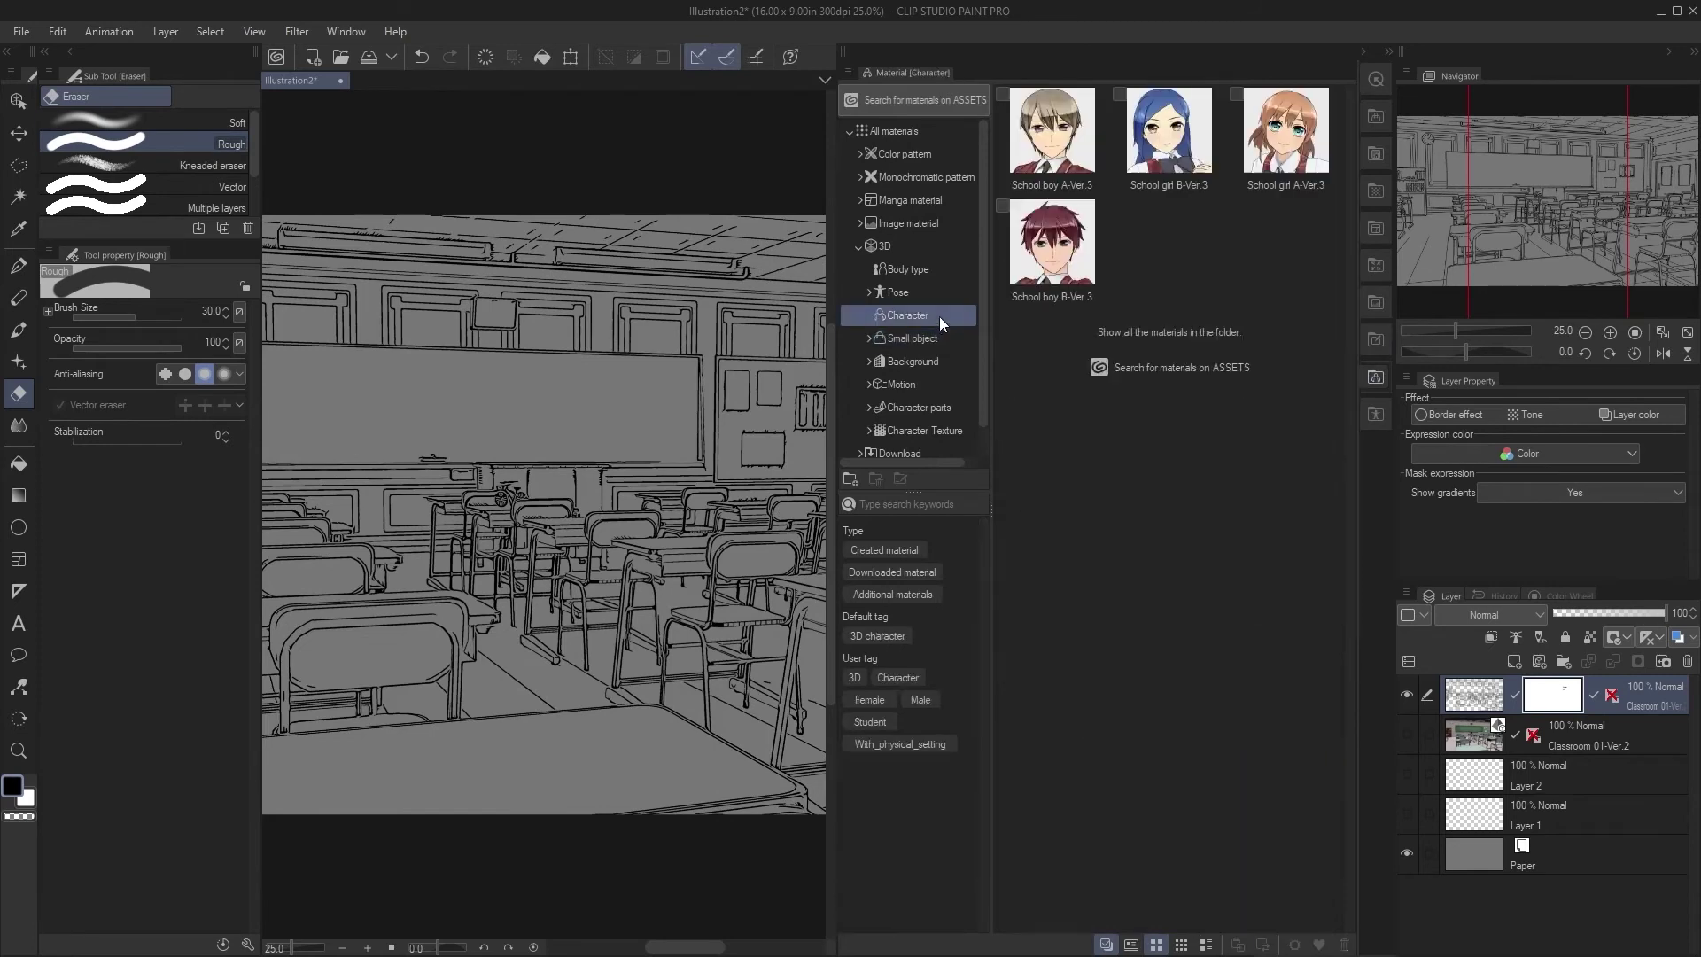
pyautogui.click(944, 294)
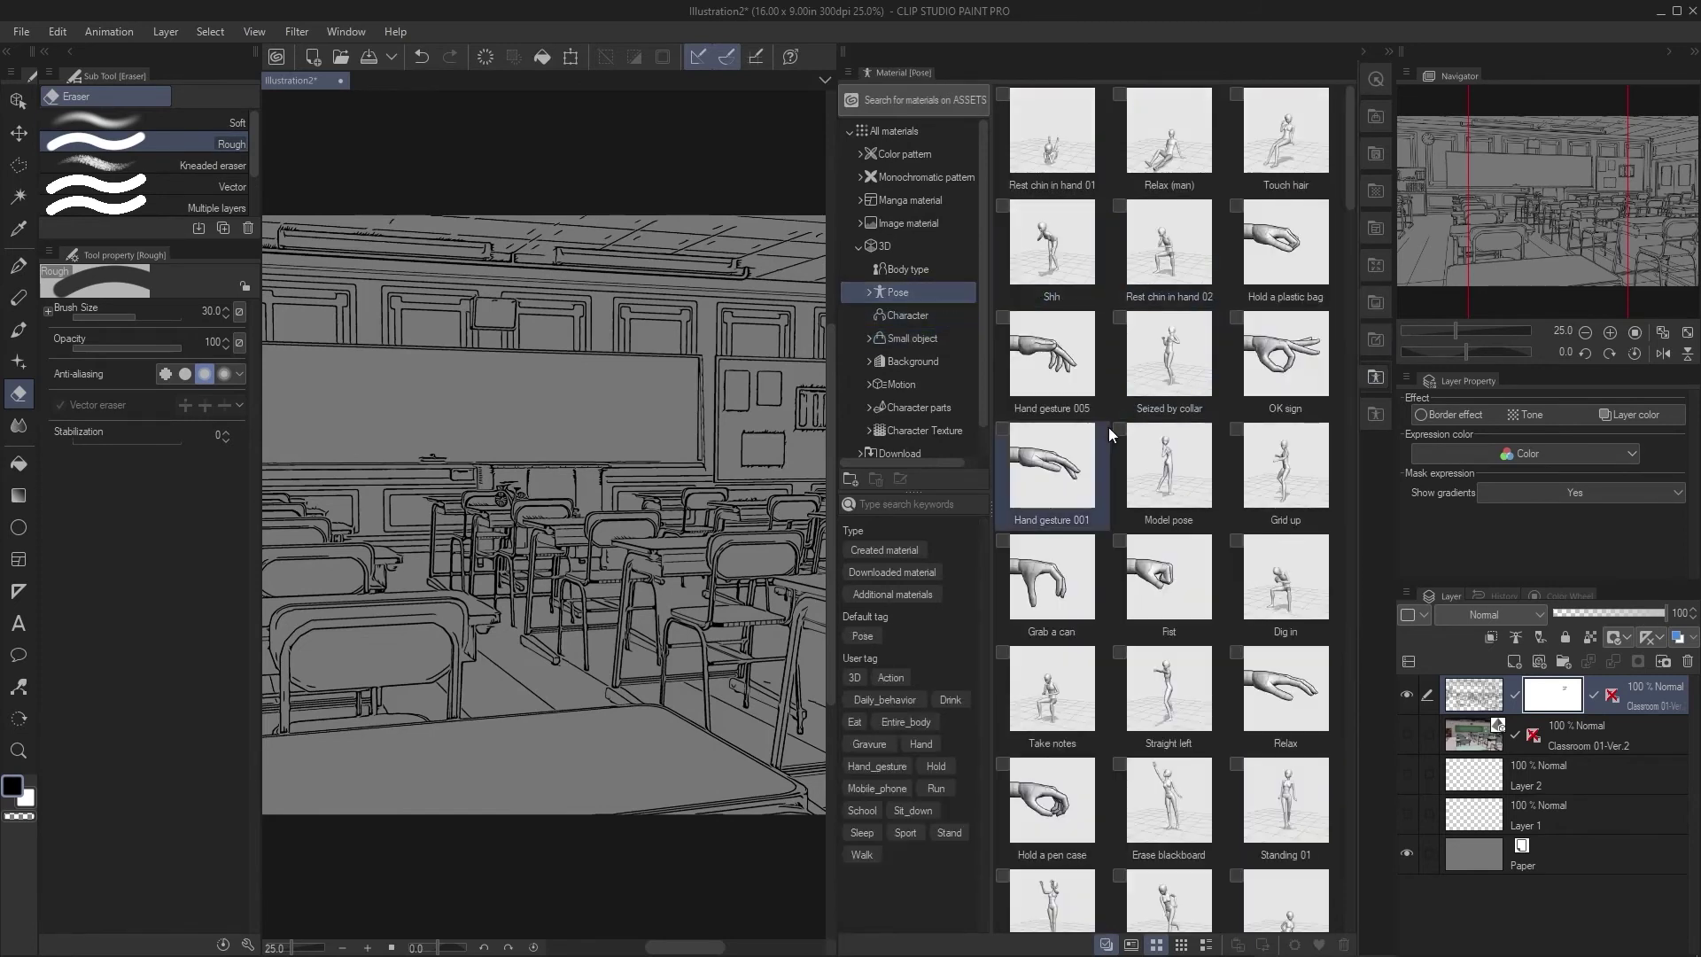
pyautogui.scroll(-5, 1108, 429)
pyautogui.click(907, 272)
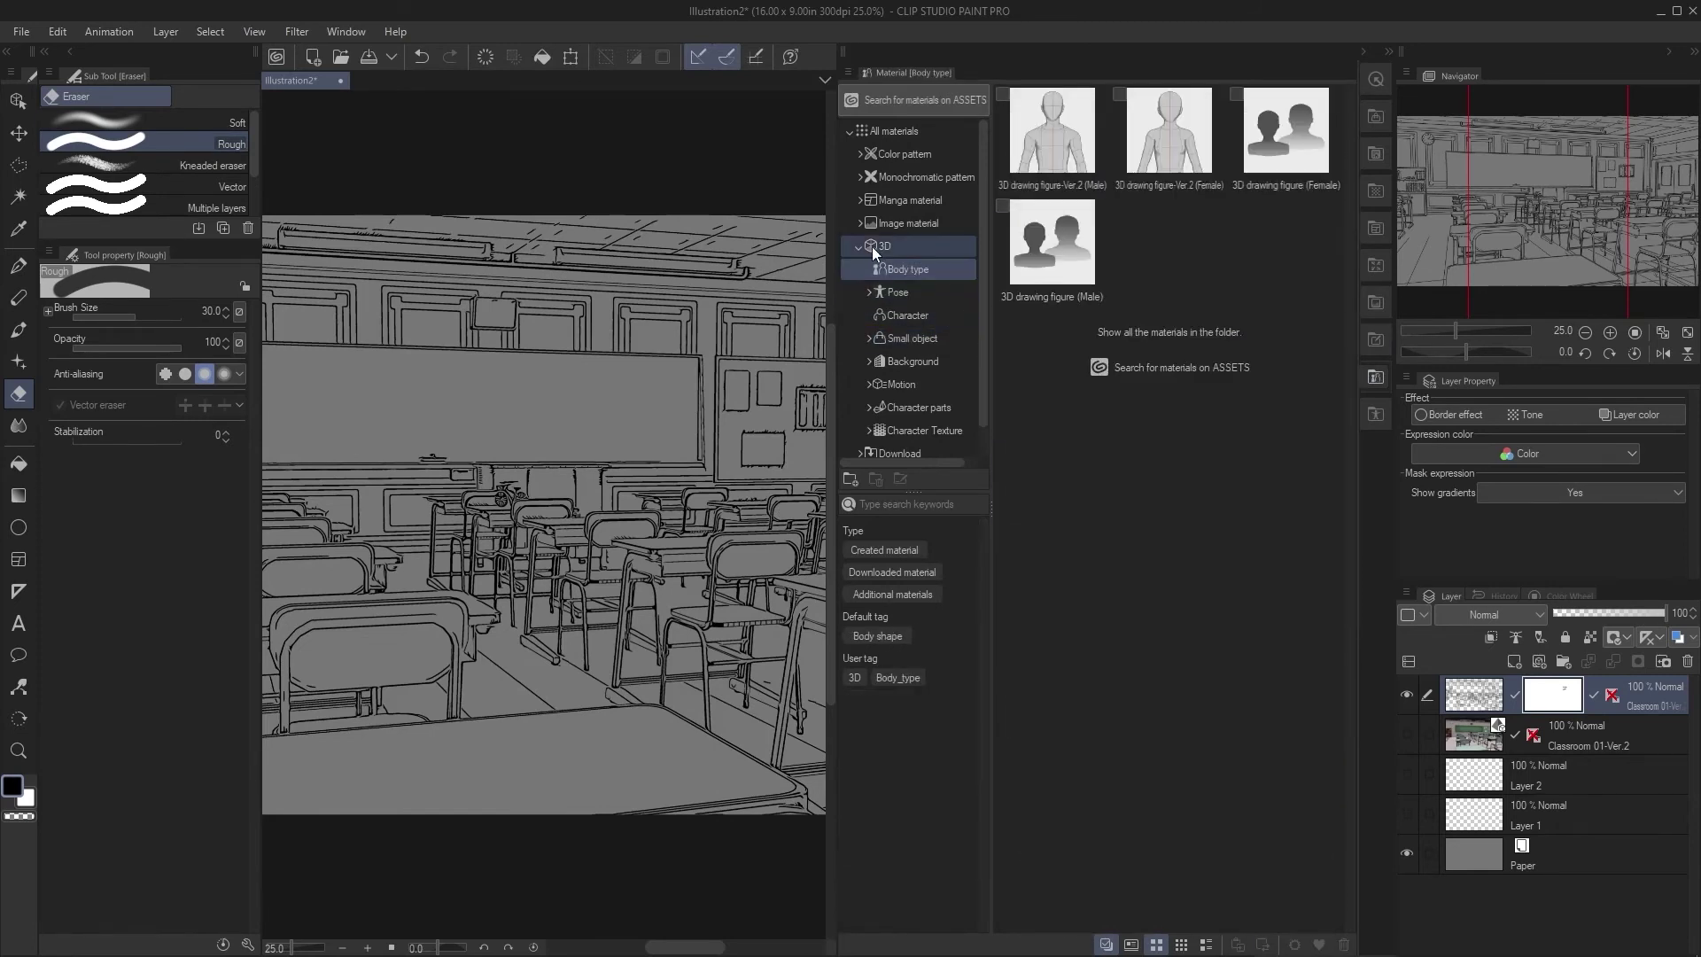
pyautogui.click(859, 245)
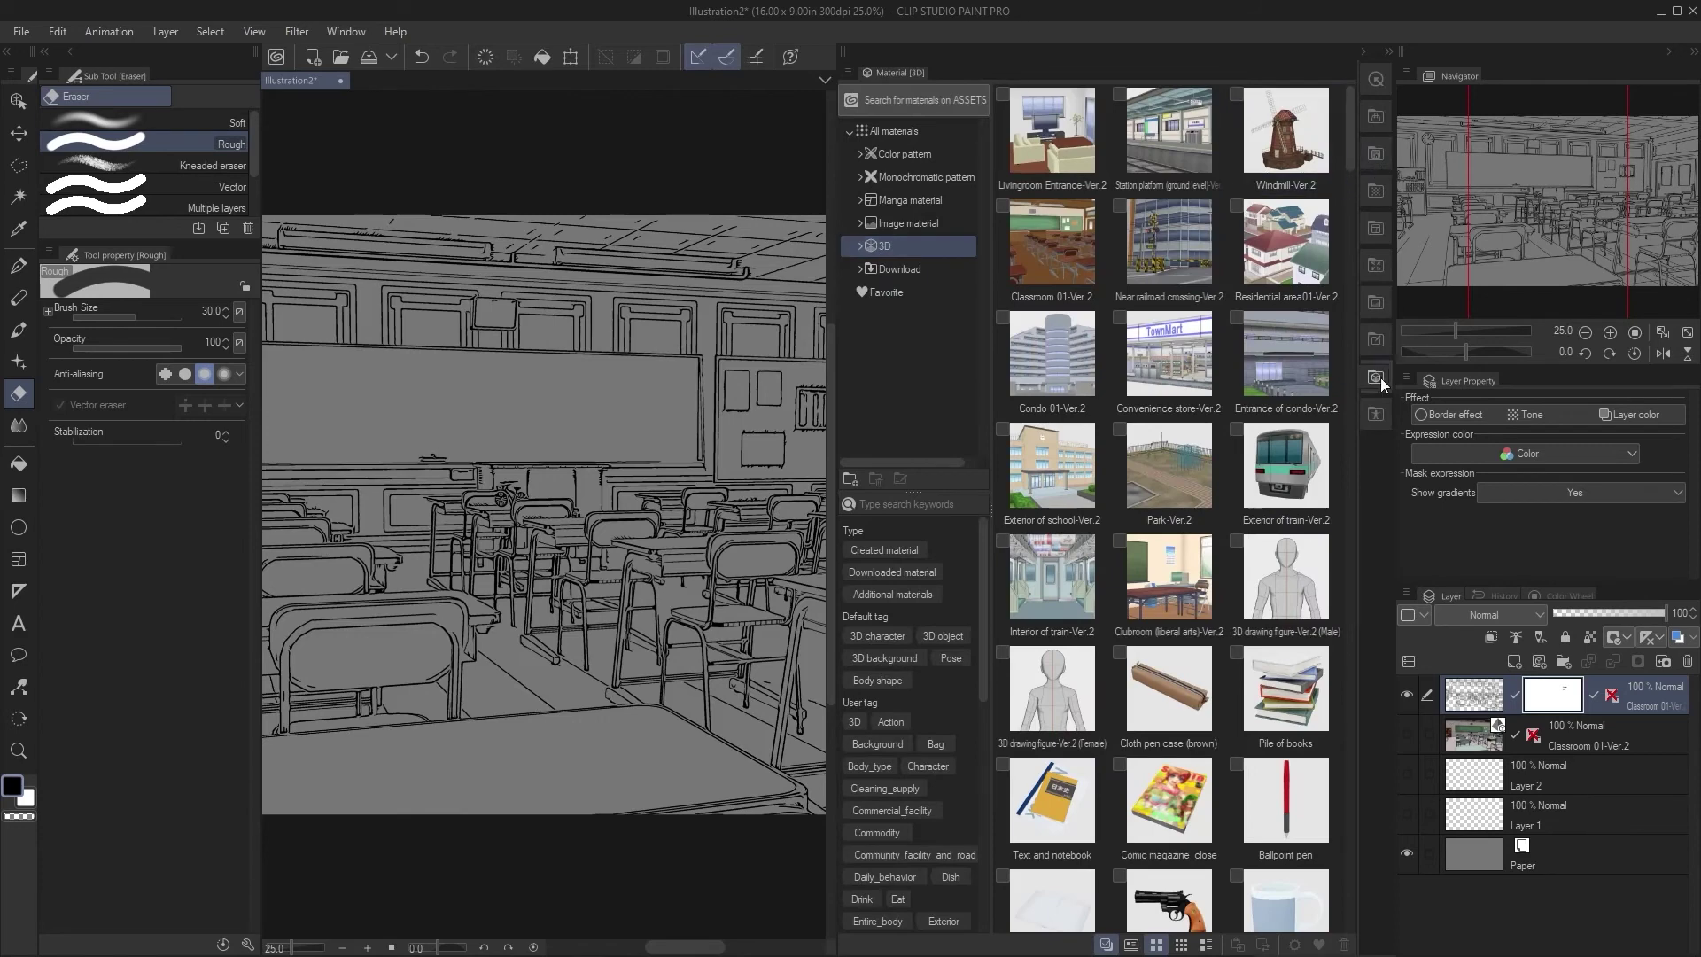
pyautogui.click(1377, 378)
# Step: Delete the layer mask from the classroom line-art copy, applying it to the layer
pyautogui.click(849, 402)
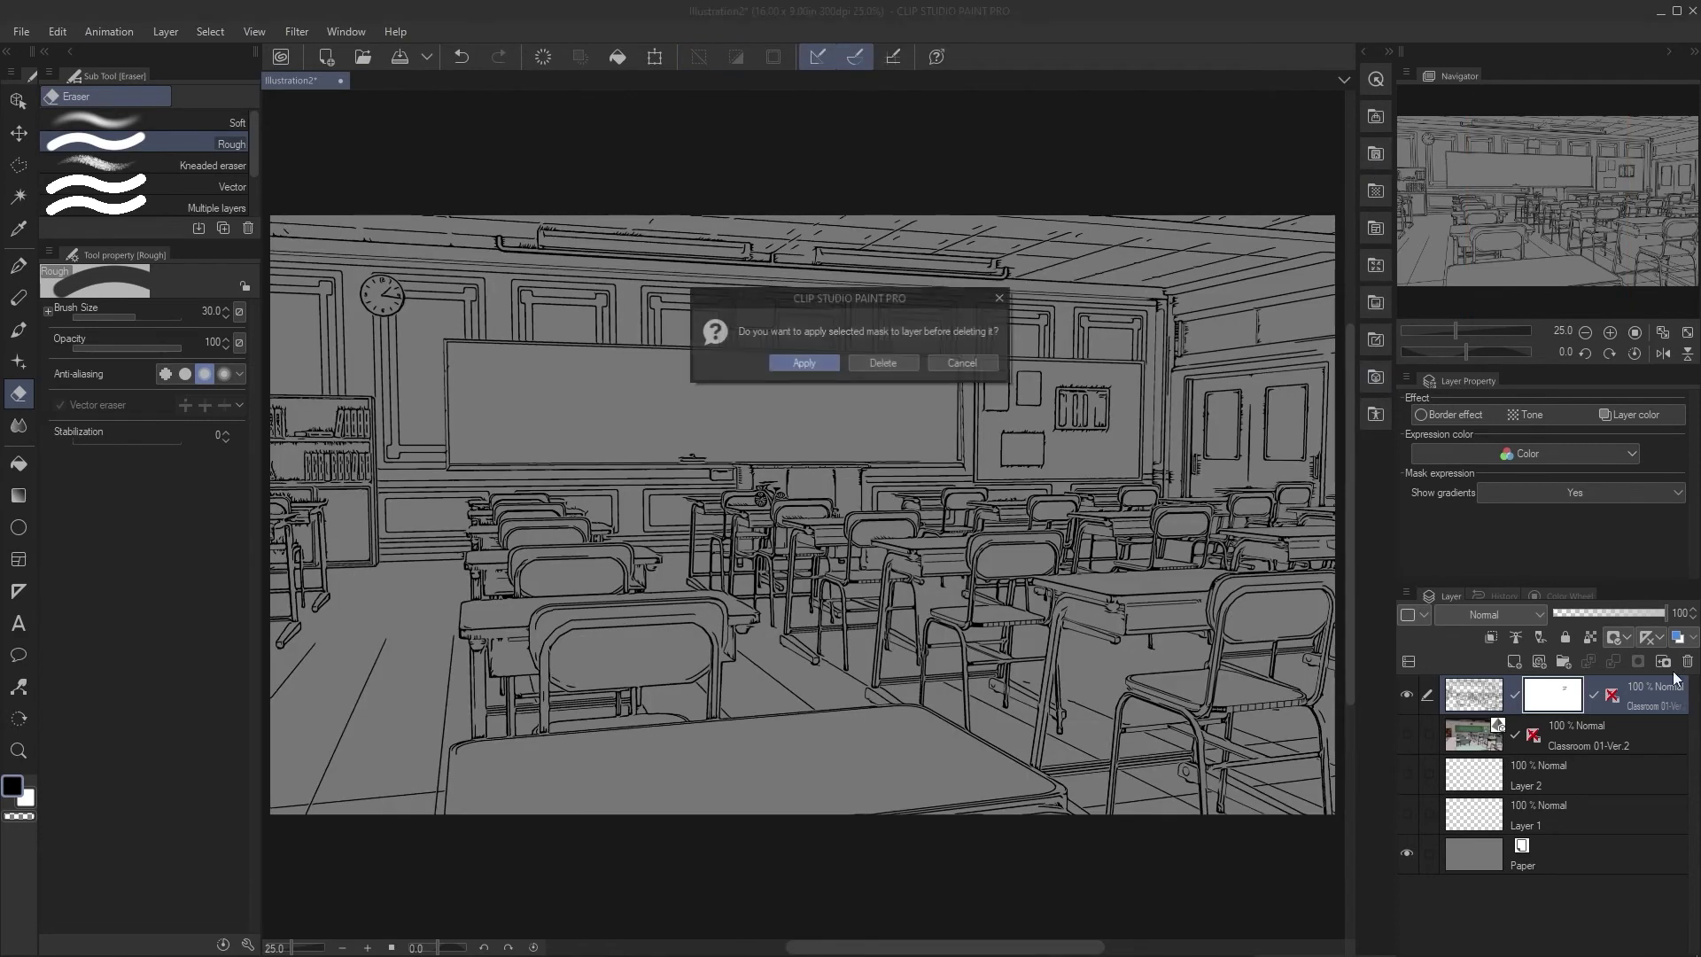
pyautogui.click(817, 365)
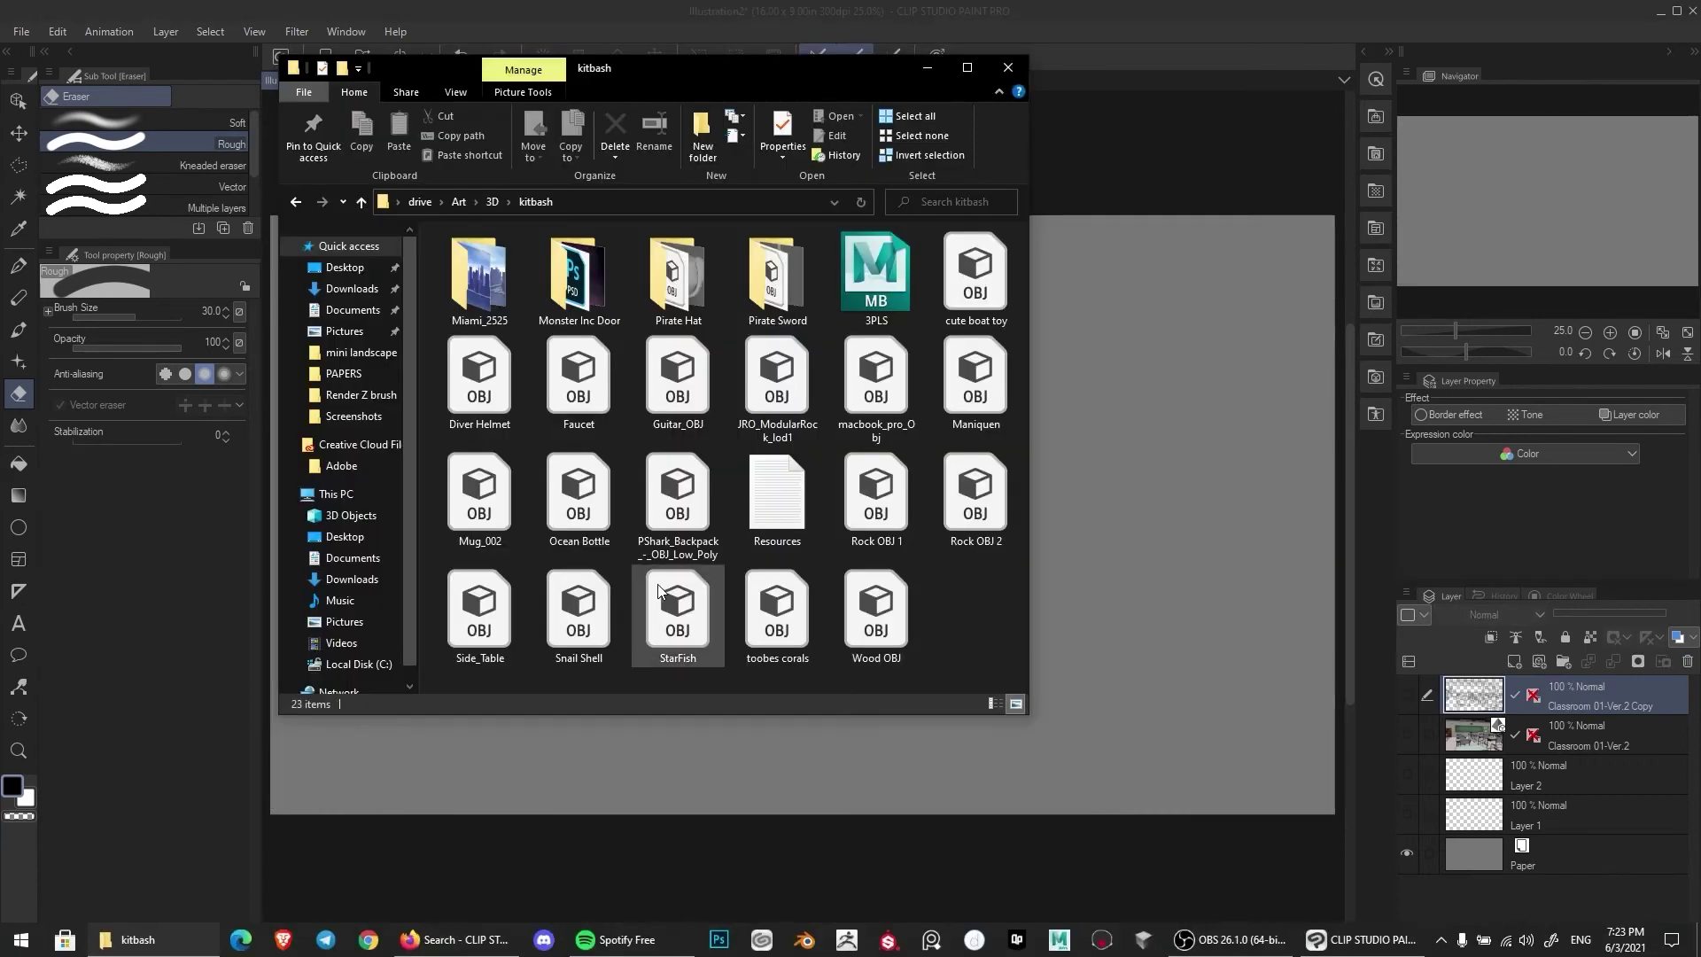
# Step: Import the cute boat toy OBJ from File Explorer's kitbash folder onto the canvas
pyautogui.moveTo(652, 64); pyautogui.dragTo(418, 228)
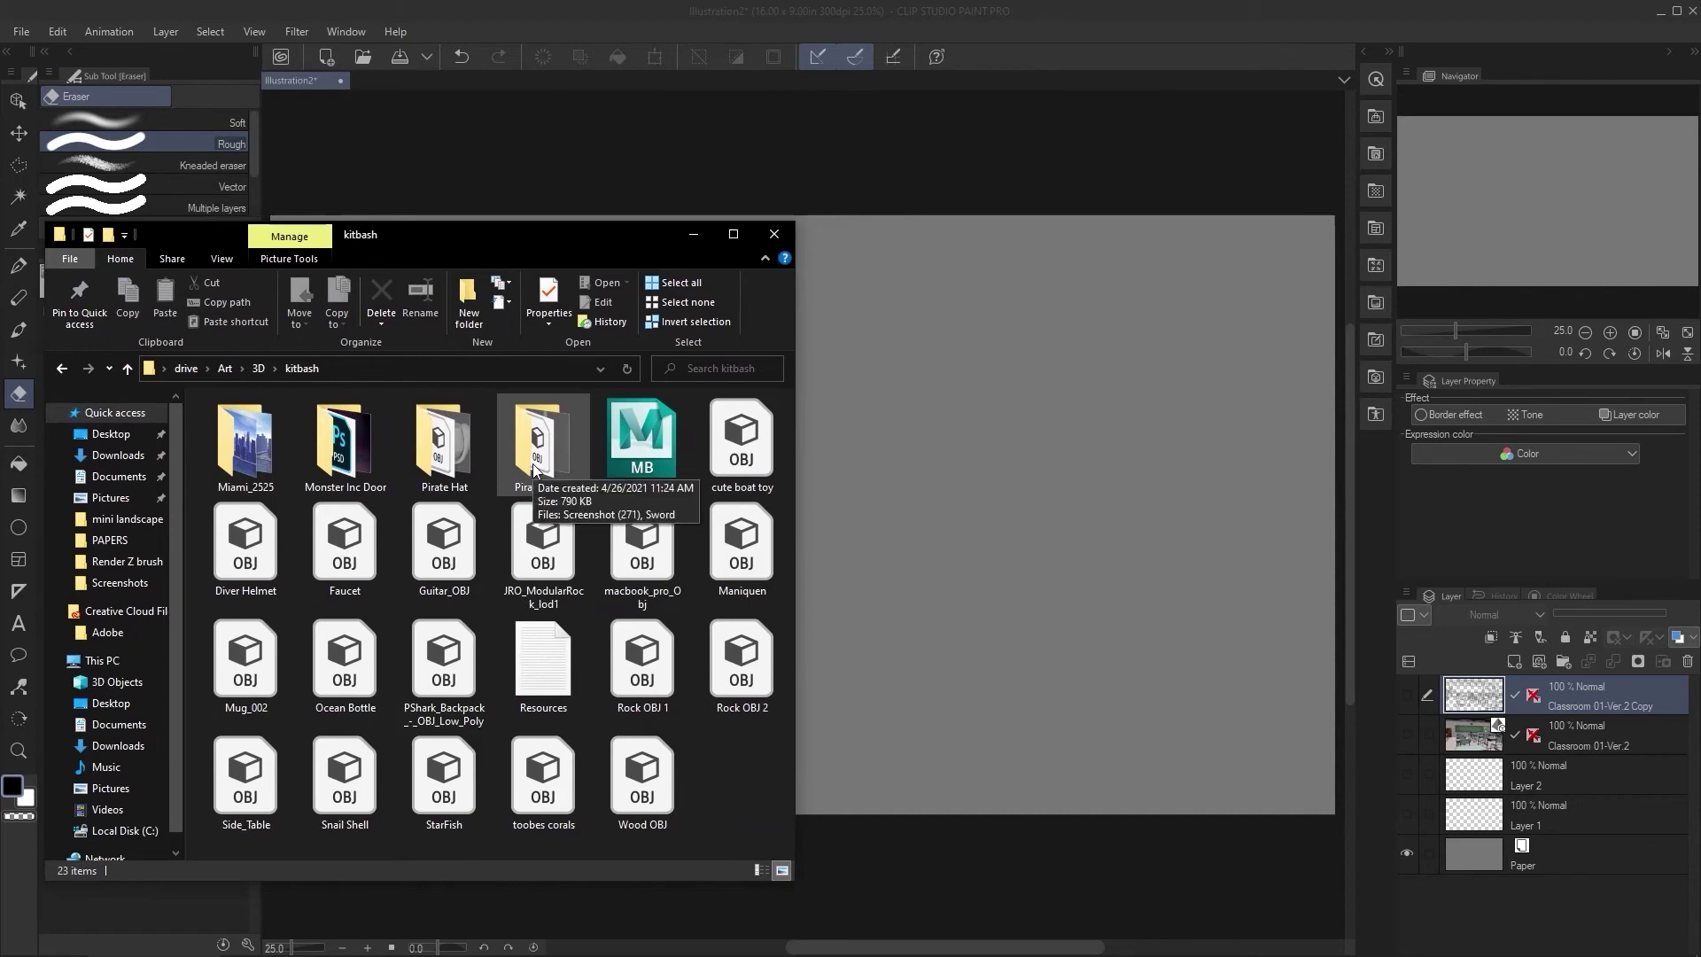
pyautogui.moveTo(771, 490); pyautogui.dragTo(996, 443)
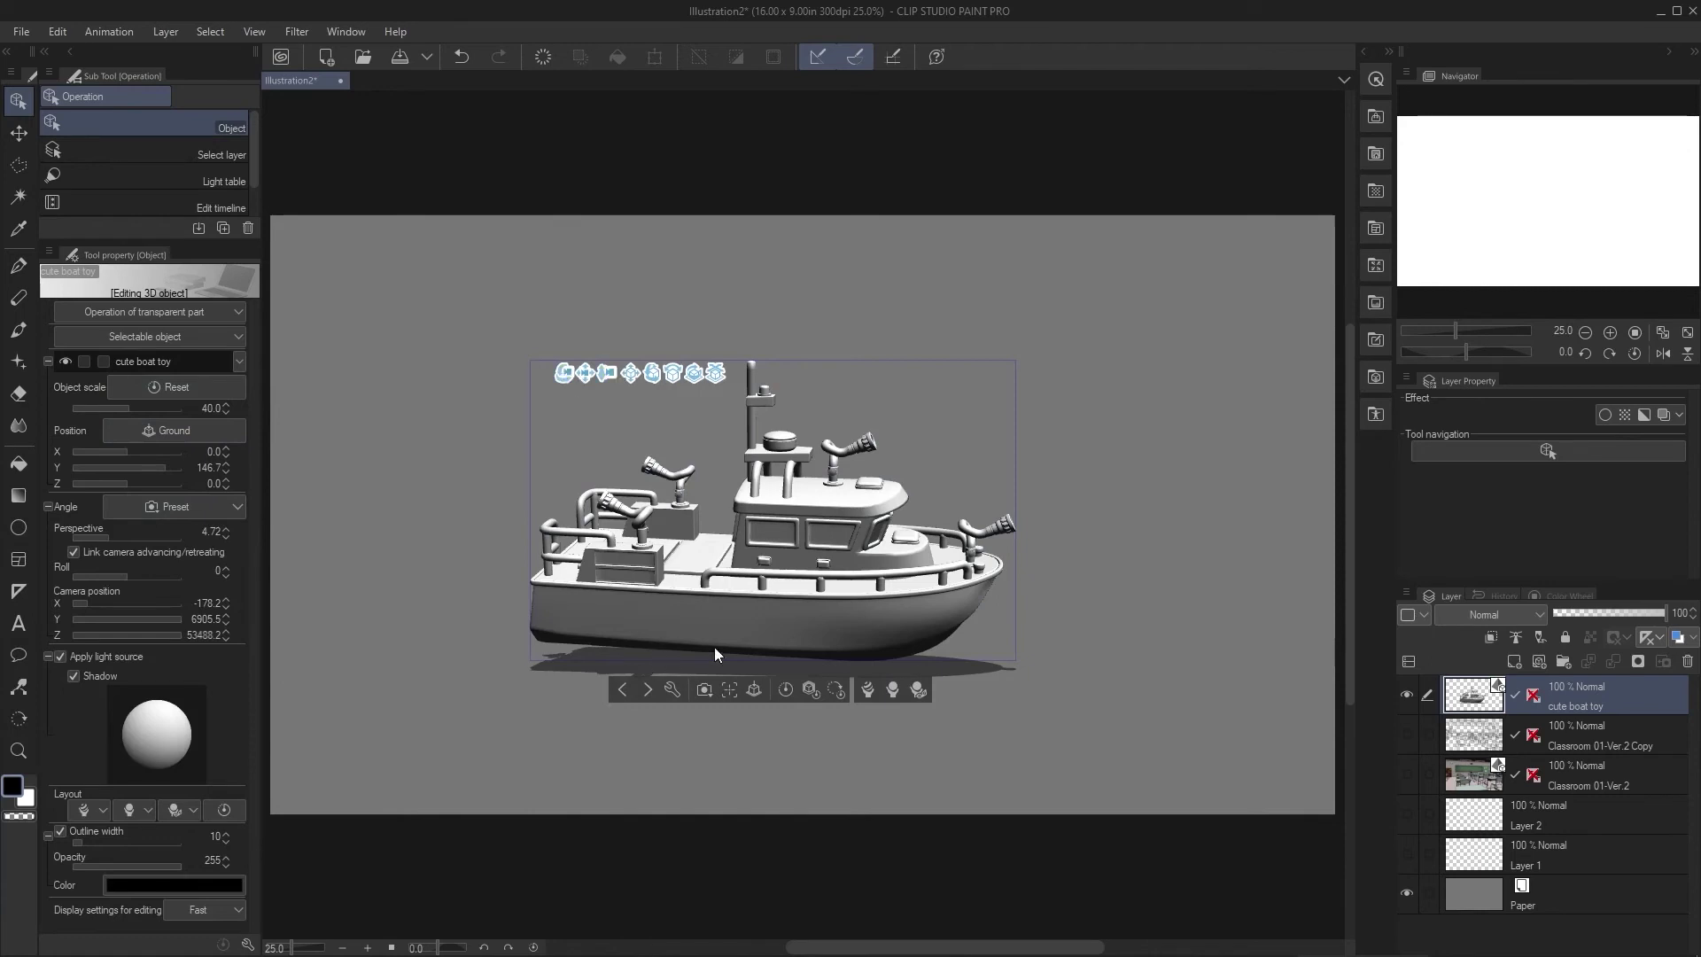
# Step: Raise the boat model above its shadow and set its object scale to 10
pyautogui.moveTo(630, 373); pyautogui.dragTo(656, 293)
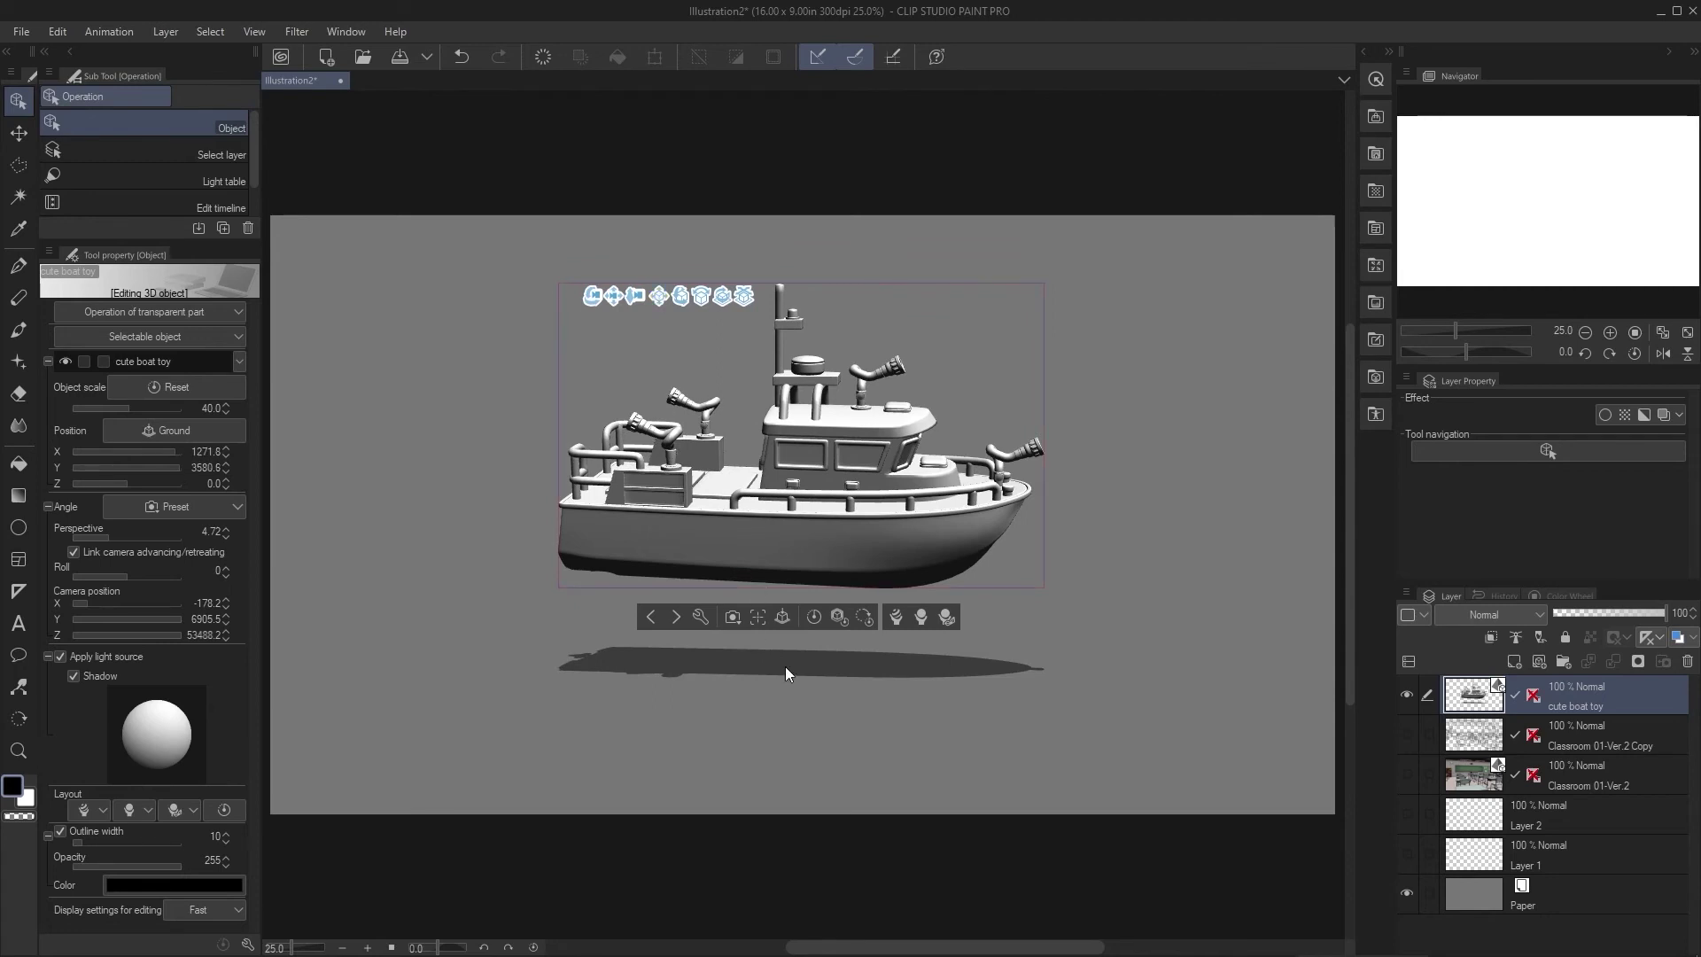
pyautogui.click(229, 409)
pyautogui.press('Return')
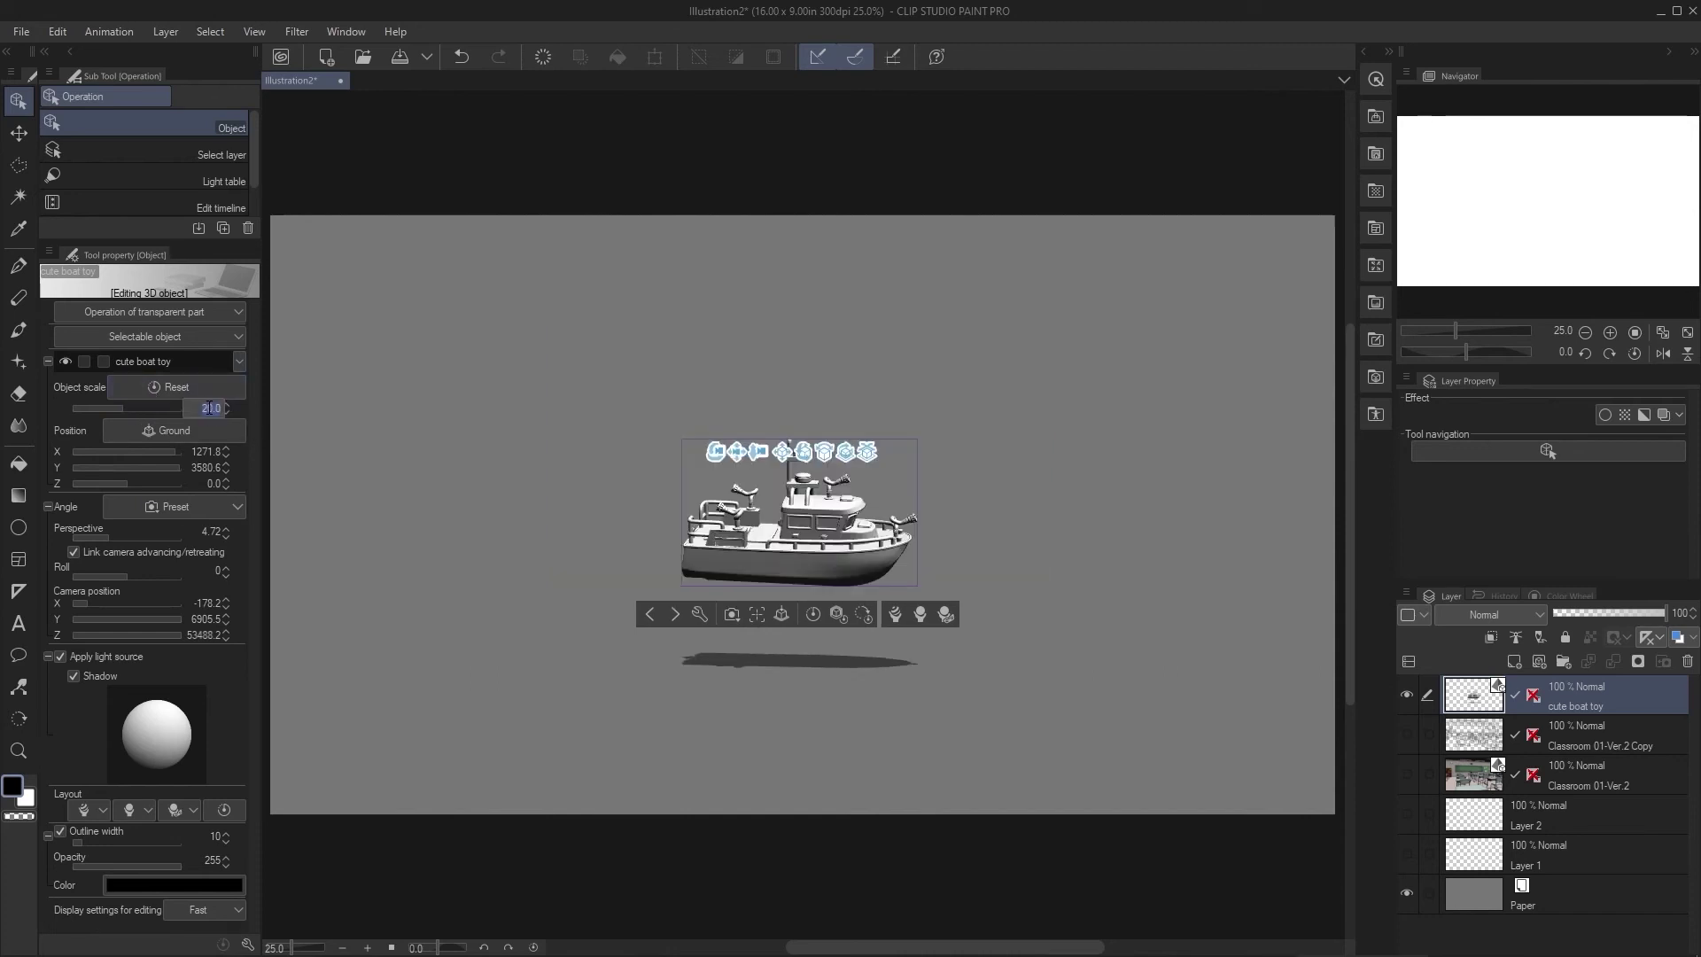
pyautogui.write('10')
pyautogui.press('Return')
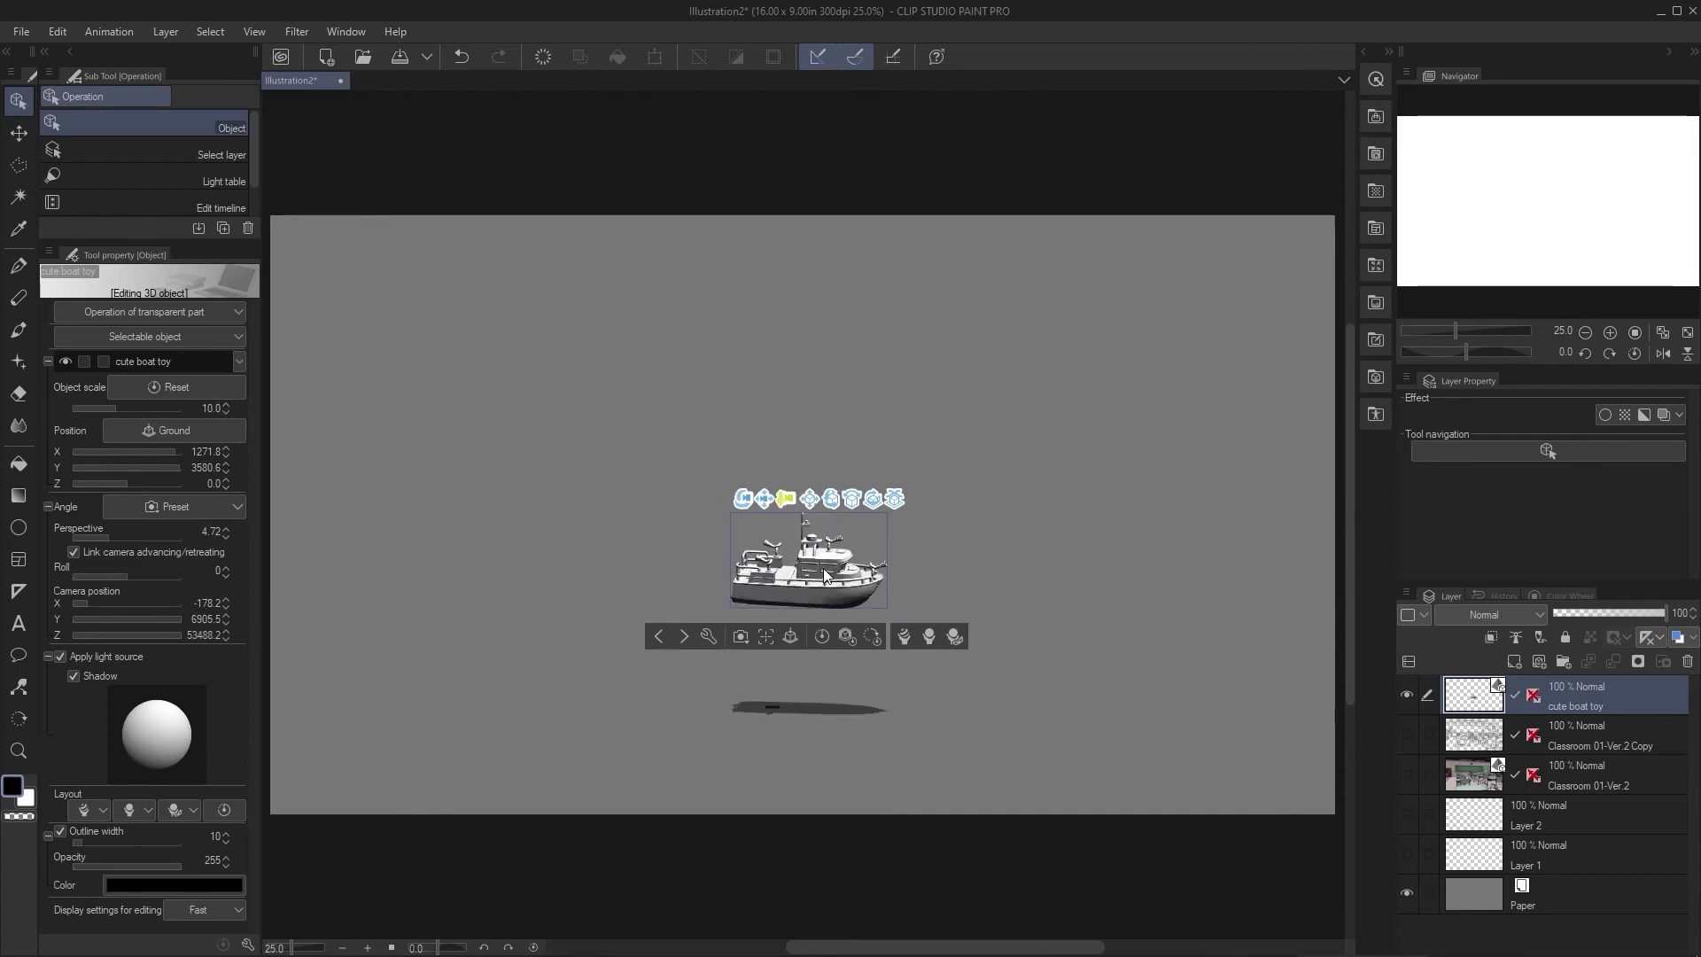
# Step: Set the boat's object scale to 3 and lower the model on the canvas
pyautogui.scroll(5, 812, 550)
pyautogui.scroll(-1, 879, 722)
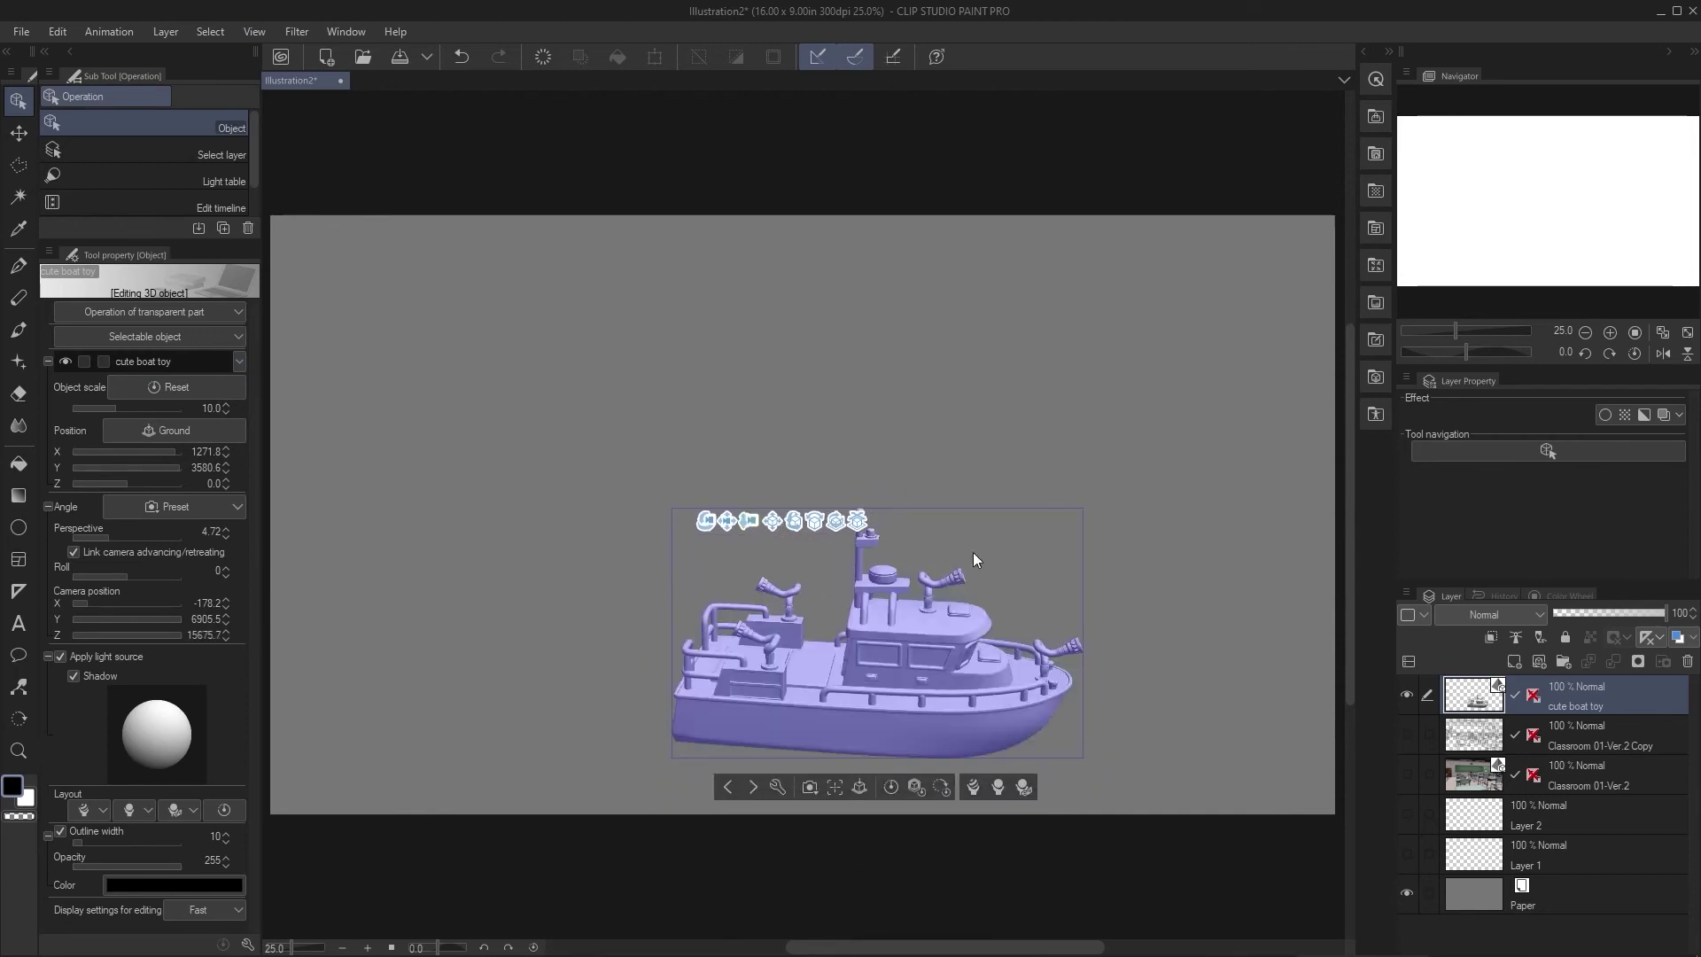
pyautogui.moveTo(704, 512); pyautogui.dragTo(646, 243)
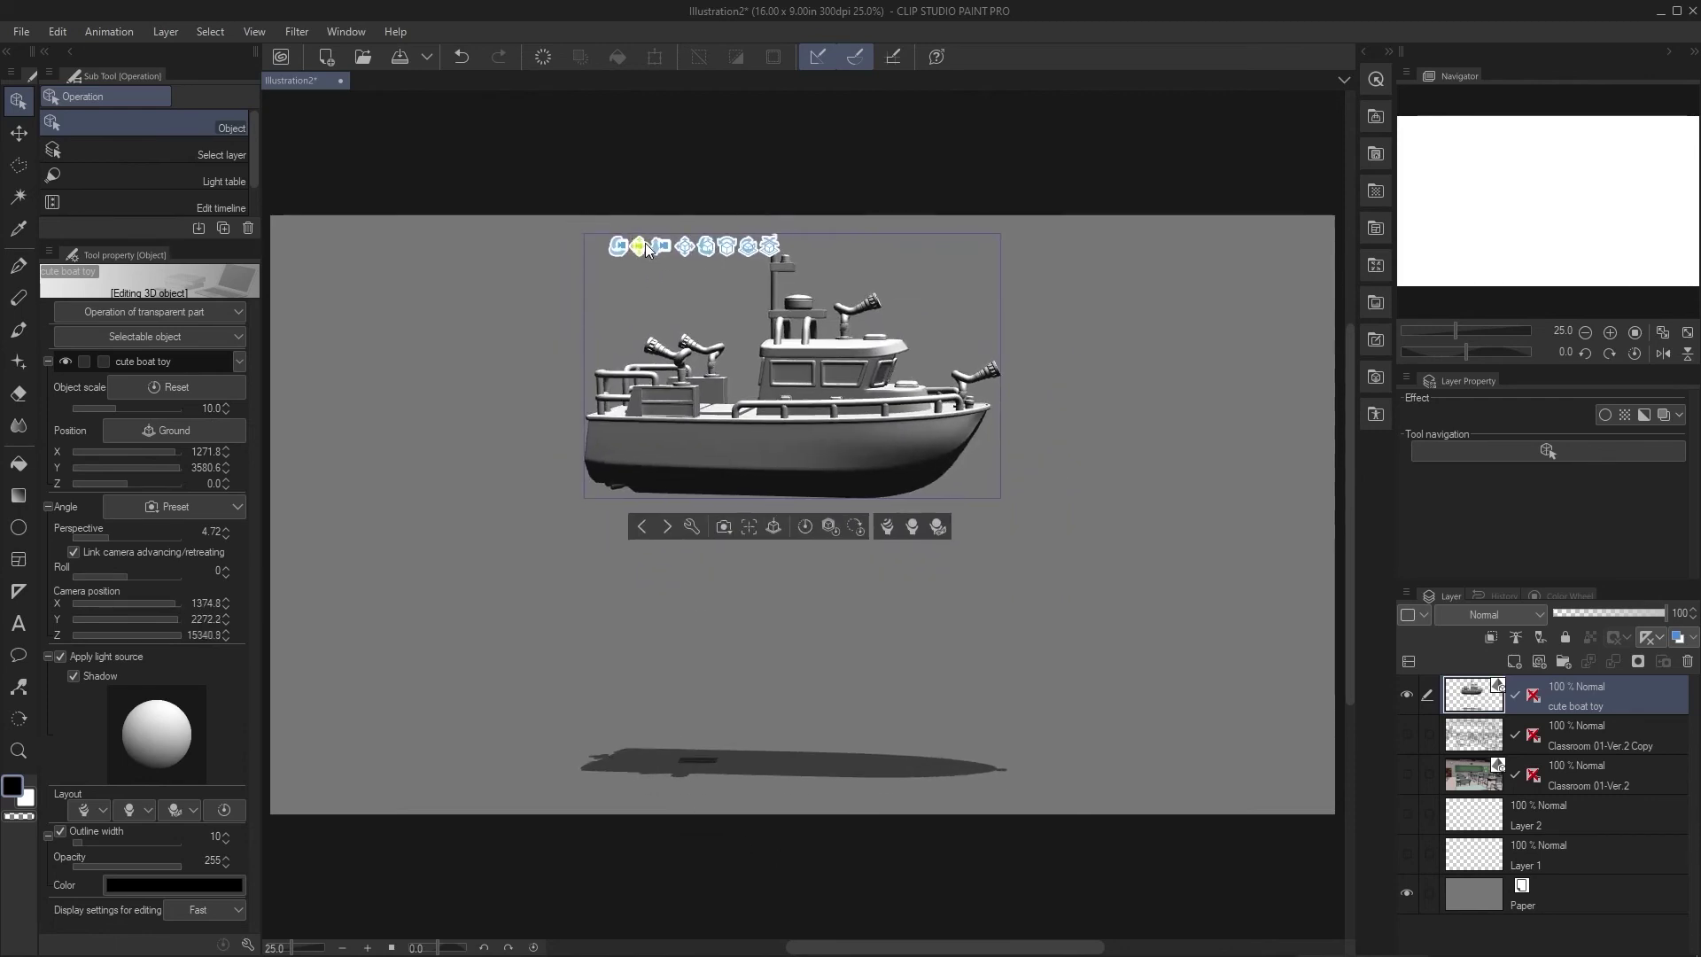
pyautogui.moveTo(647, 249)
pyautogui.mouseDown()
pyautogui.moveTo(641, 274)
pyautogui.moveTo(653, 252)
pyautogui.mouseUp()
pyautogui.moveTo(226, 411); pyautogui.dragTo(226, 411)
pyautogui.moveTo(739, 418); pyautogui.dragTo(730, 536)
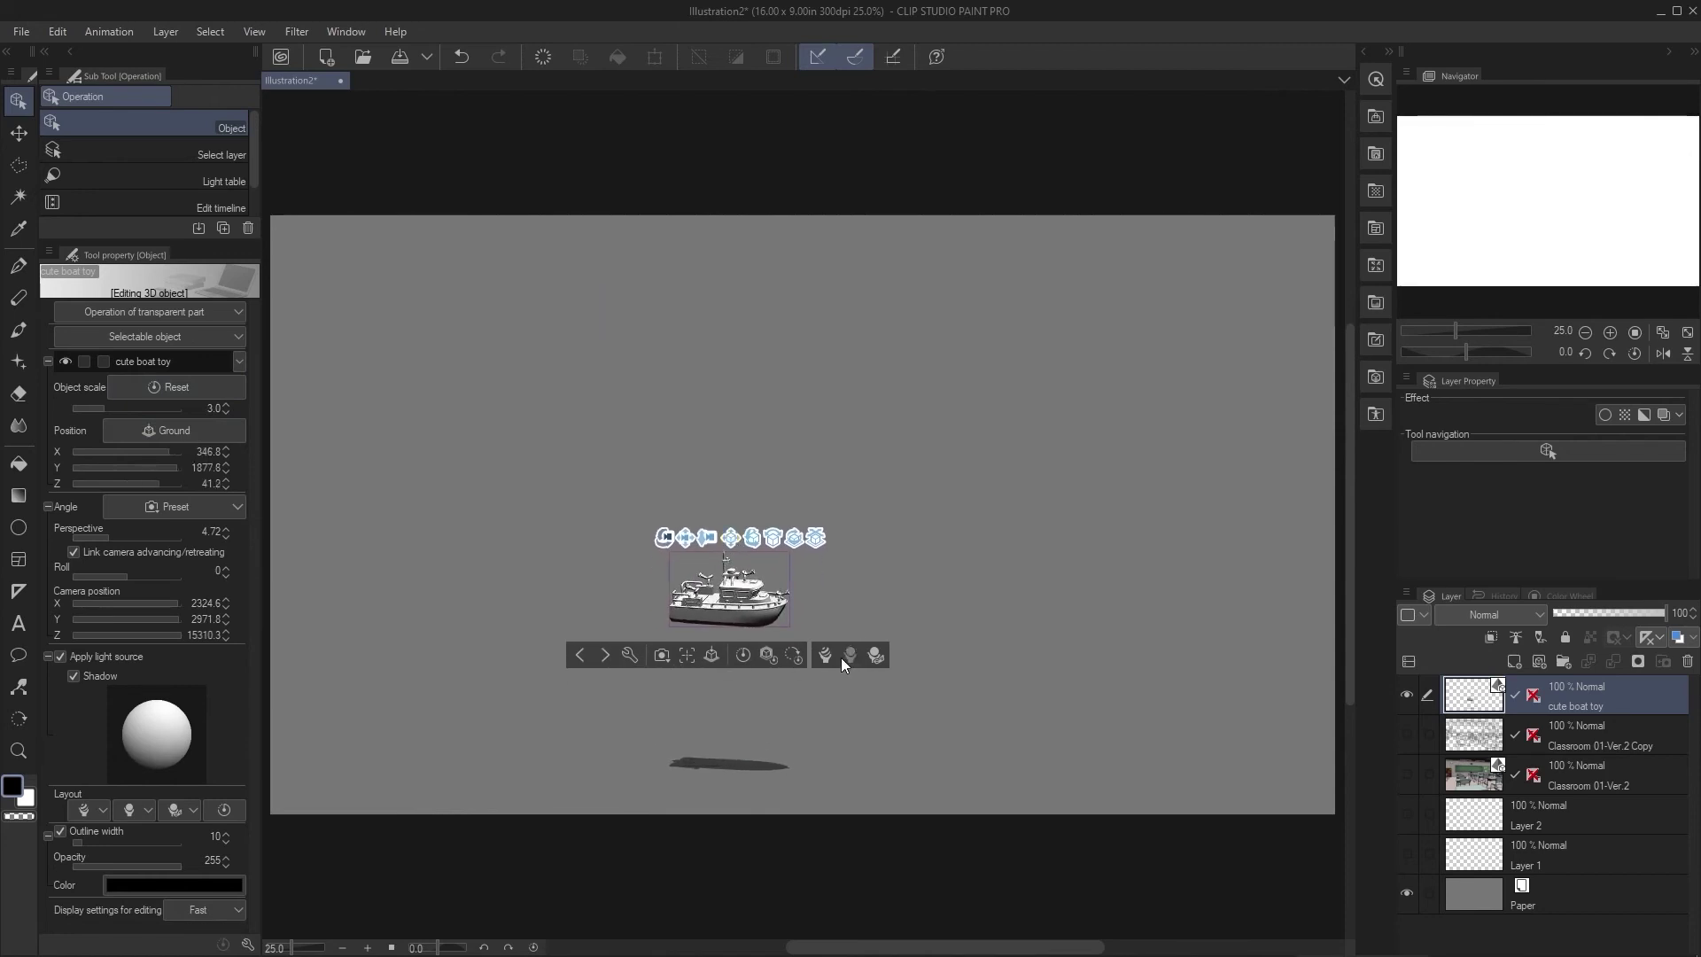
# Step: Snap the boat model to the ground and slide it along the ground plane
pyautogui.click(715, 658)
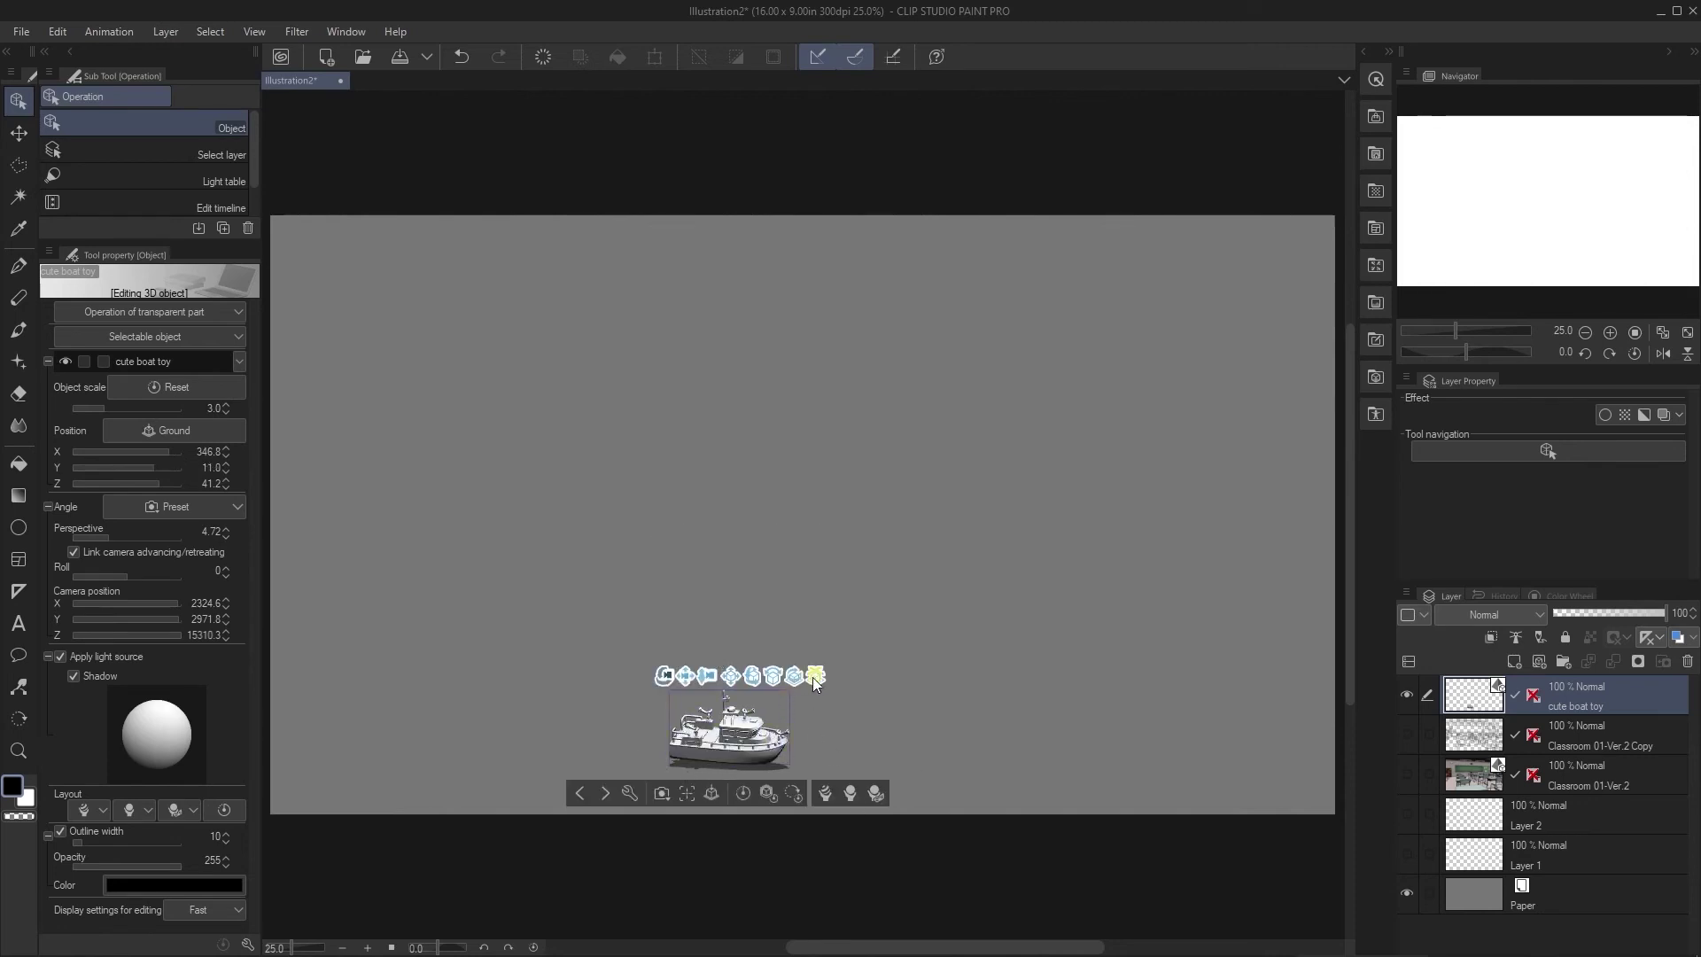
pyautogui.moveTo(820, 673); pyautogui.dragTo(714, 767)
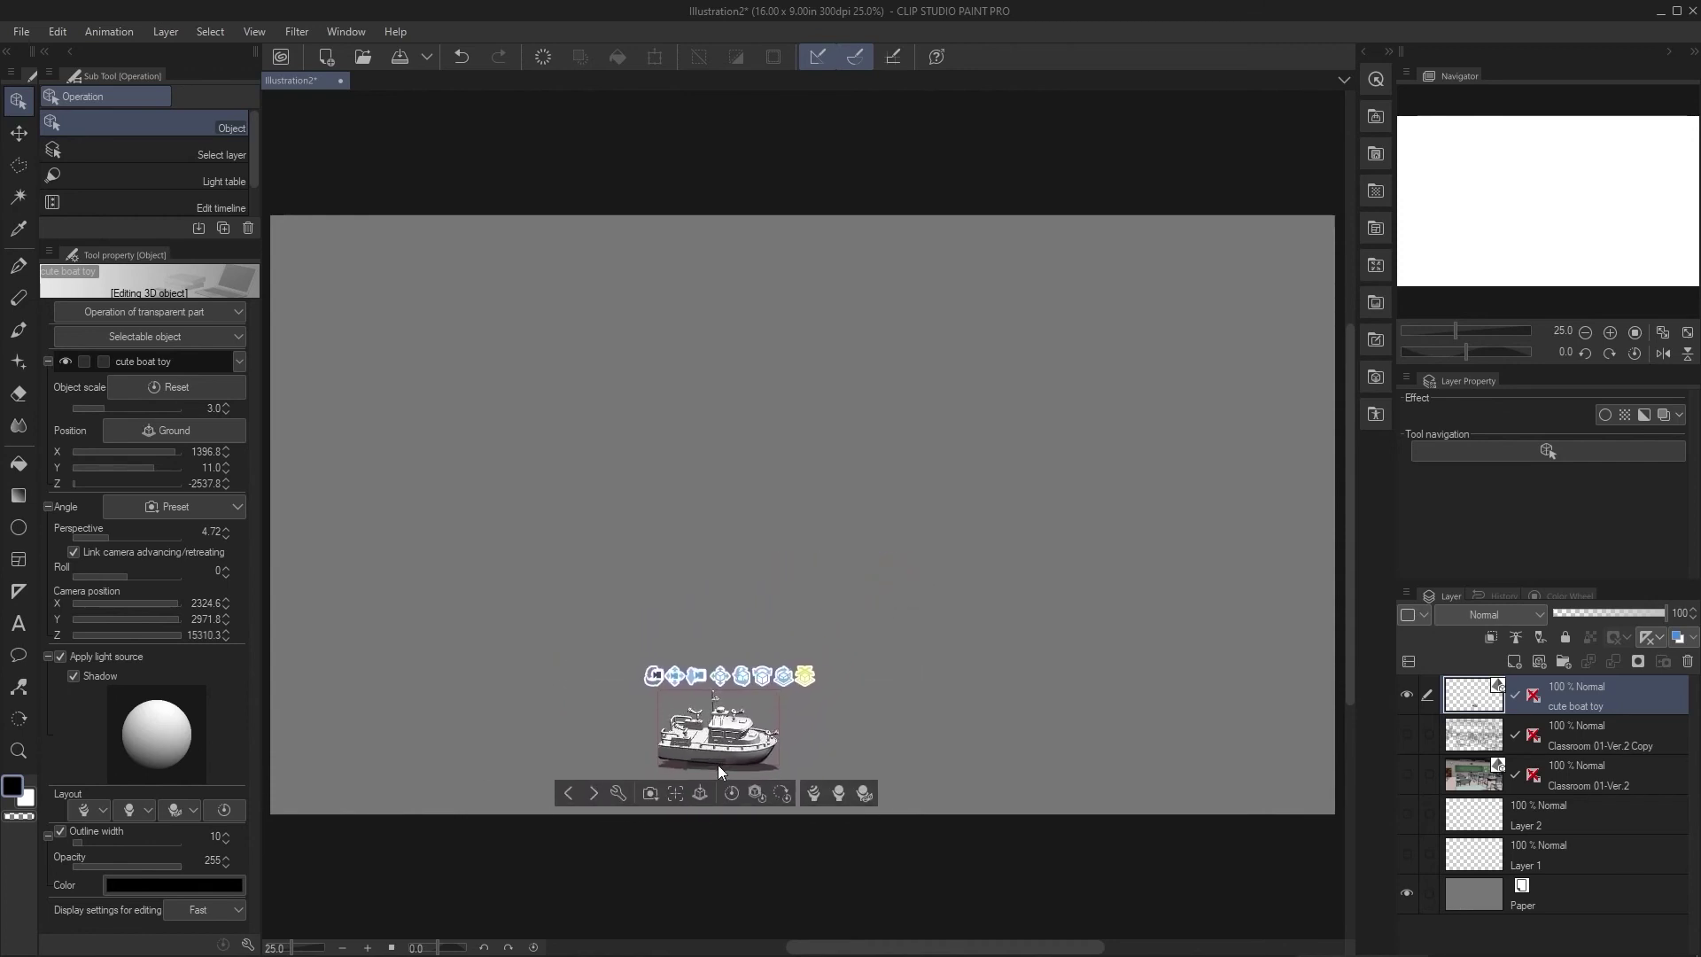
# Step: Focus the camera on the boat, try several preset camera angles and keep the full-body side-view preset that shows the bow
pyautogui.click(667, 793)
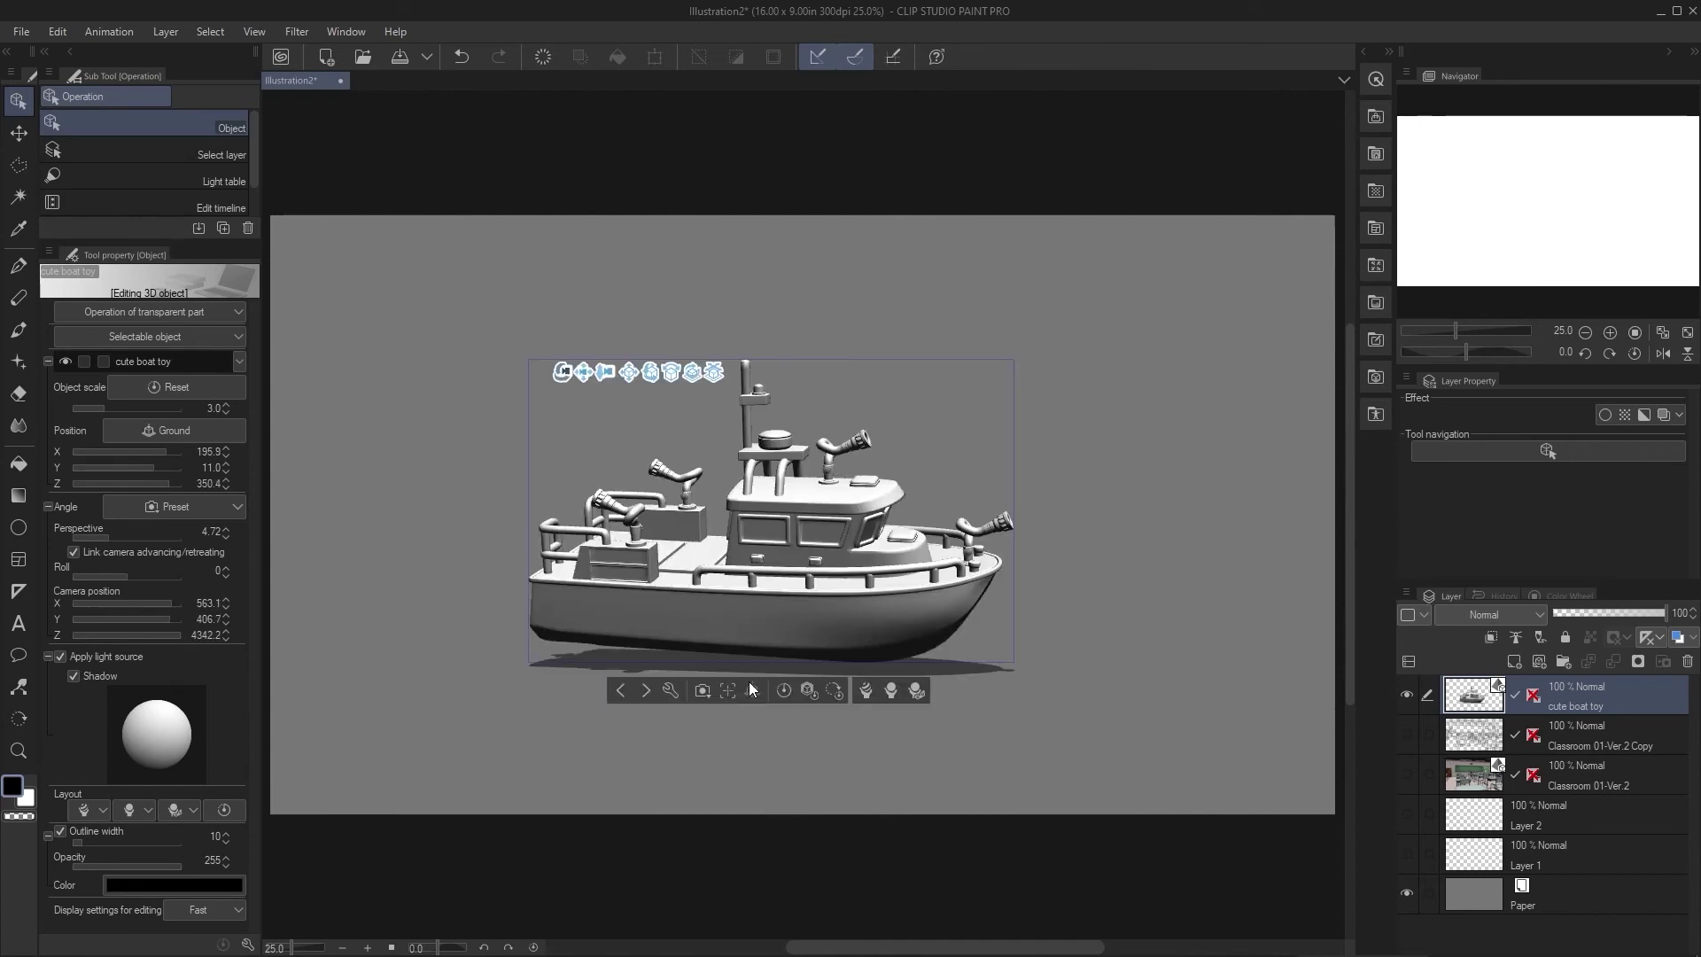
pyautogui.click(701, 693)
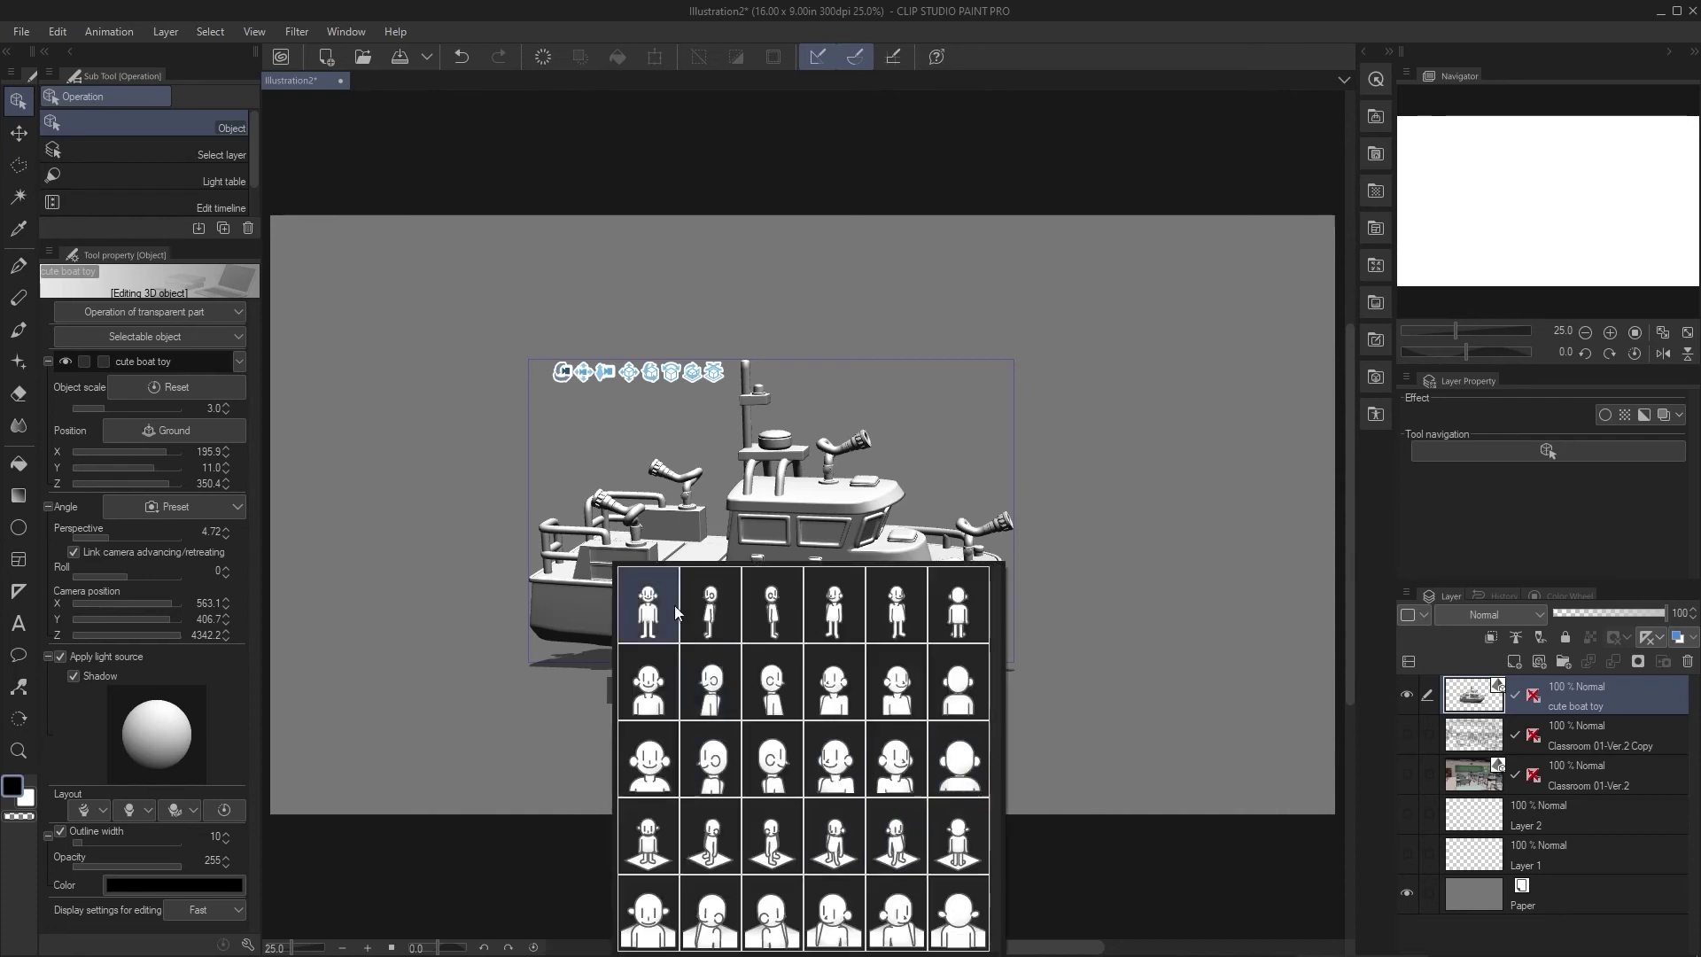
pyautogui.click(721, 612)
pyautogui.click(784, 624)
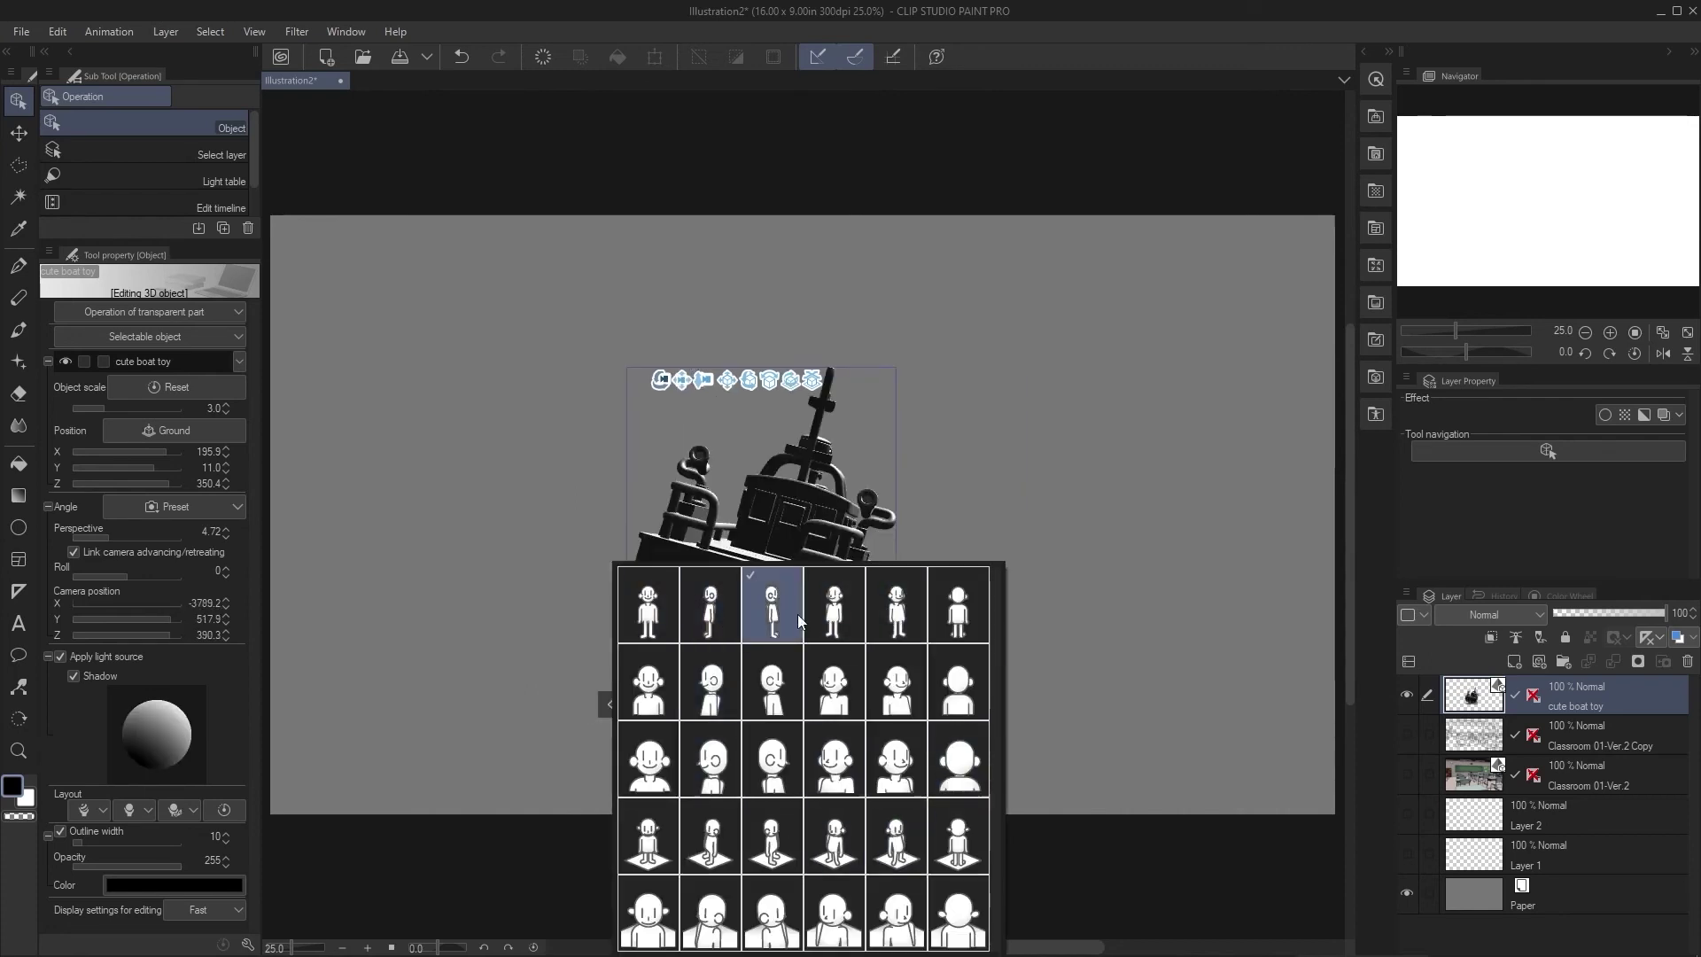
pyautogui.click(834, 611)
pyautogui.click(897, 612)
pyautogui.click(958, 611)
pyautogui.click(955, 682)
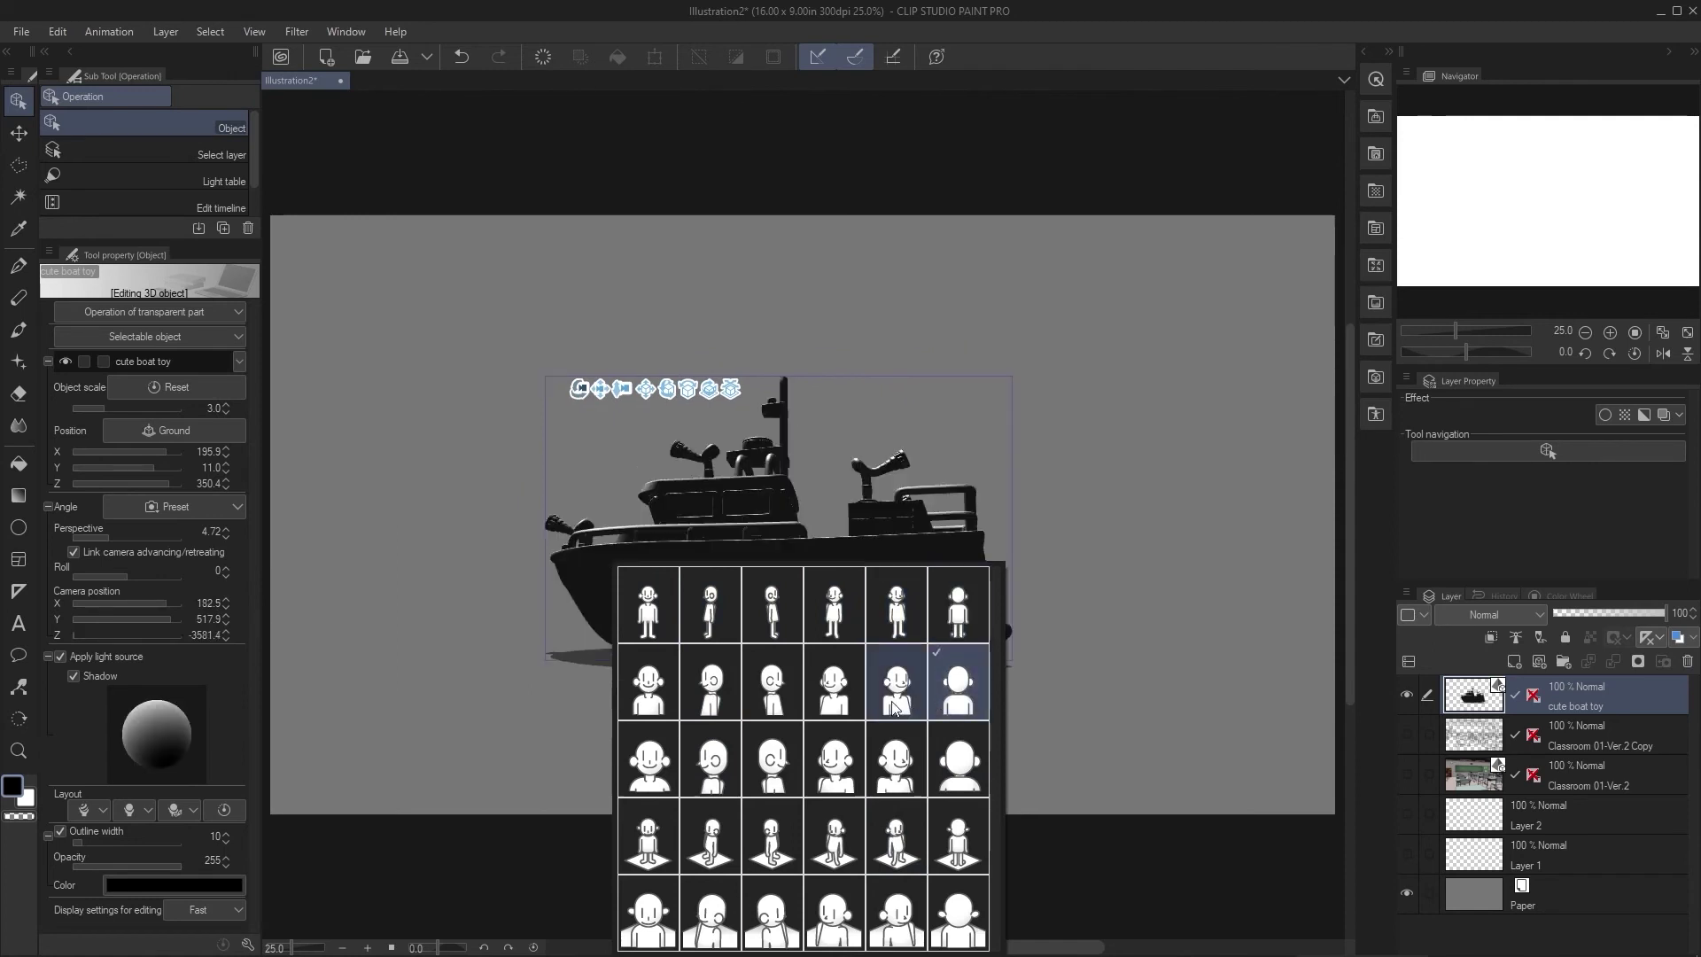
pyautogui.click(894, 709)
pyautogui.click(660, 620)
pyautogui.click(722, 614)
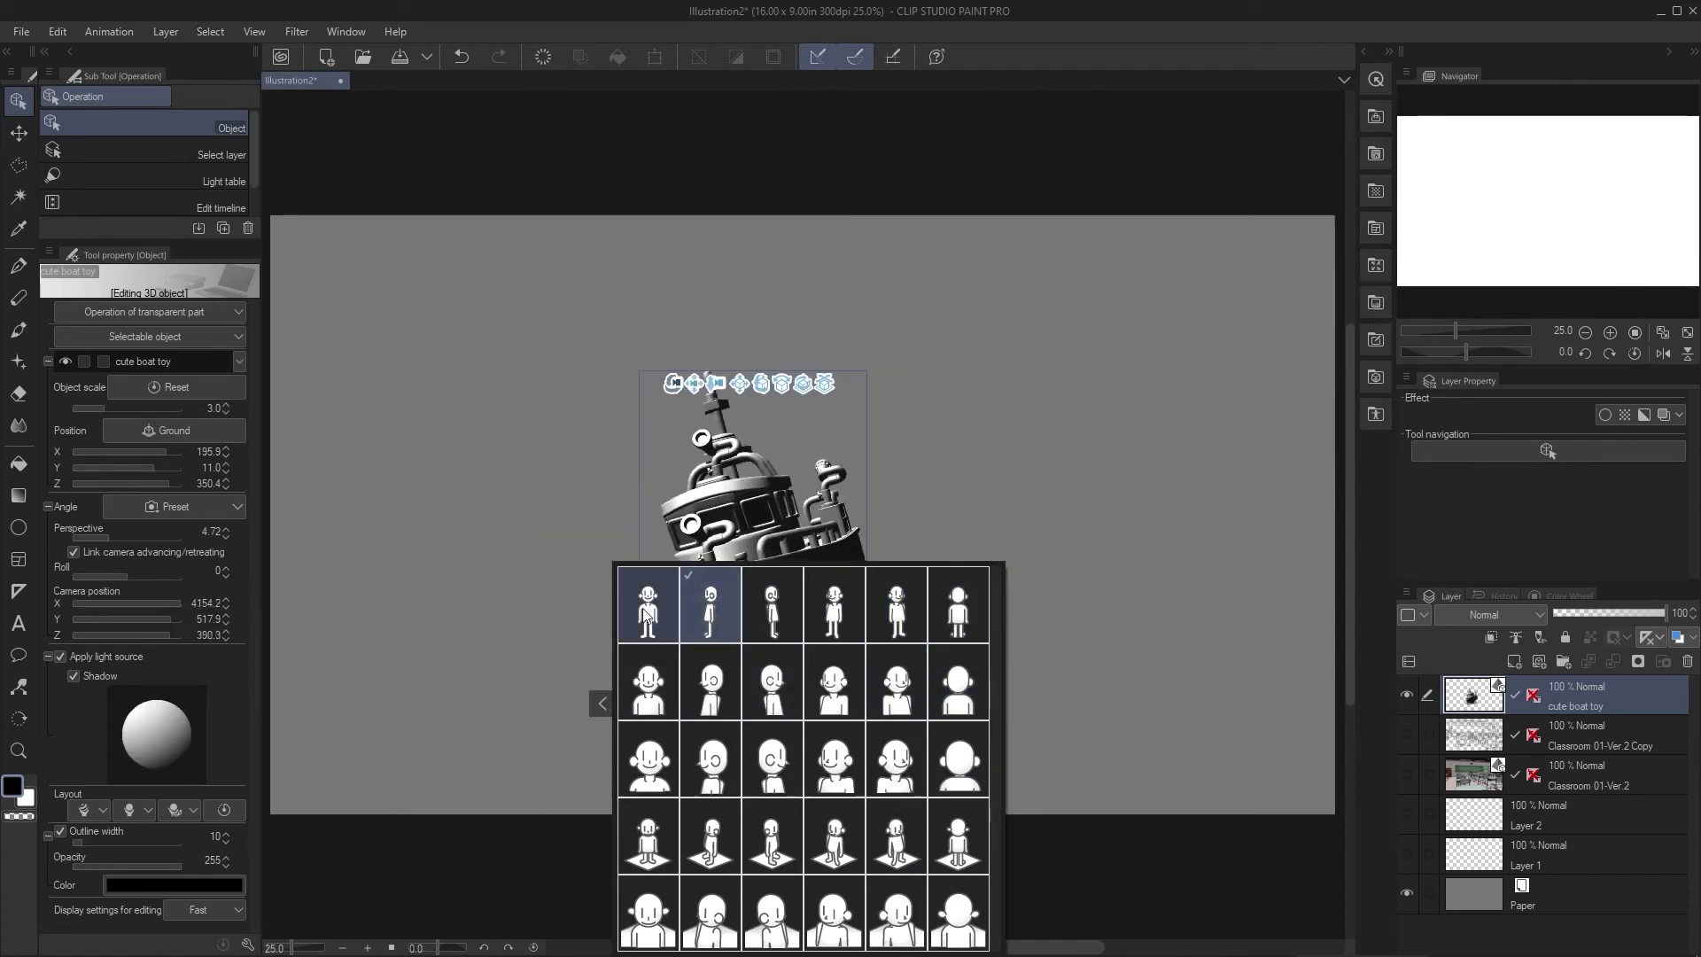
pyautogui.click(648, 615)
pyautogui.click(720, 614)
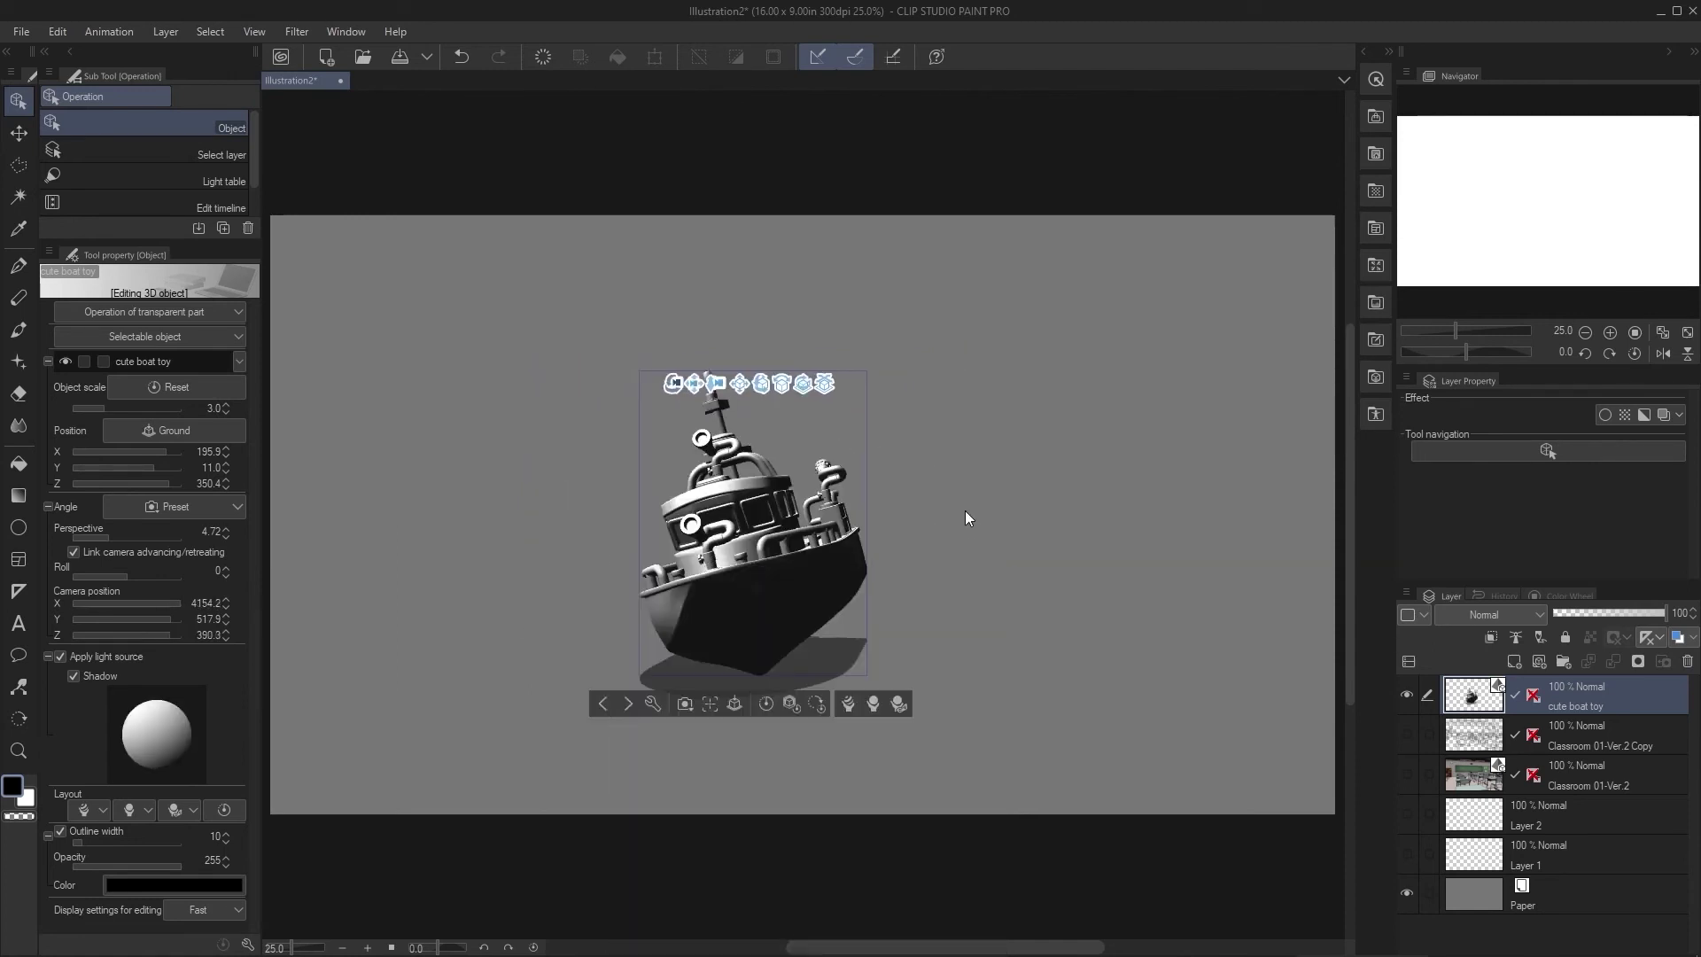
# Step: Paste a copy of the cute boat toy layer with the original hidden, and rasterize the copy
pyautogui.hotkey('ctrl', 'c')
pyautogui.hotkey('ctrl', 'v')
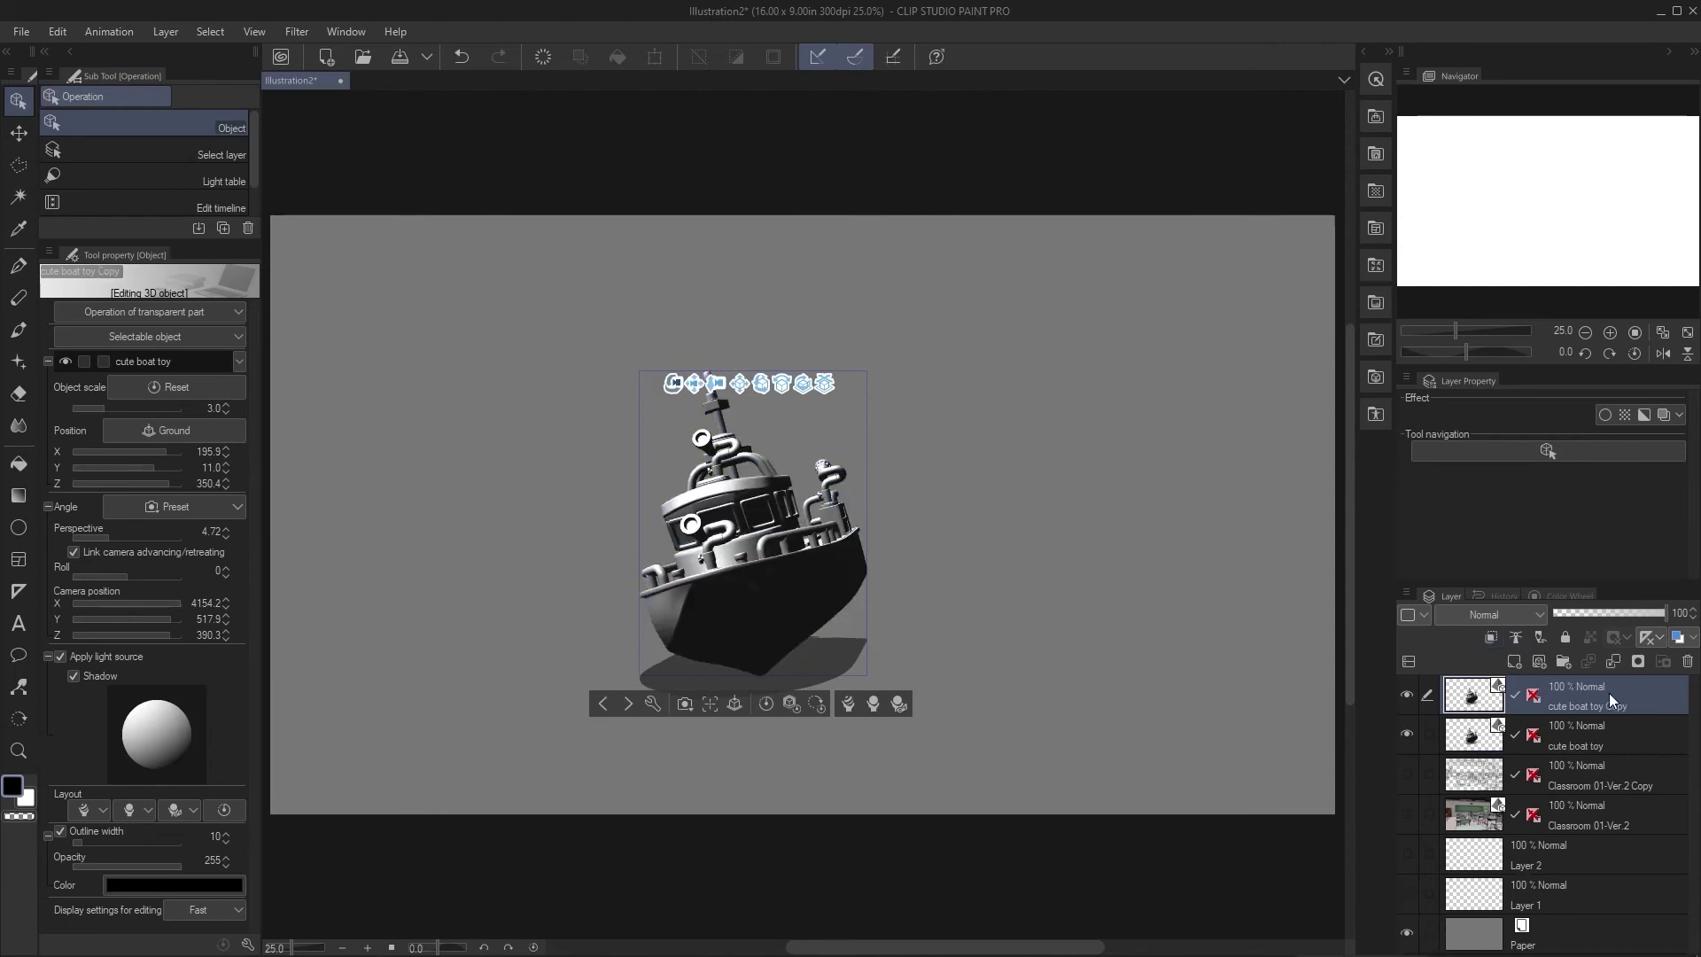
pyautogui.rightClick(1614, 684)
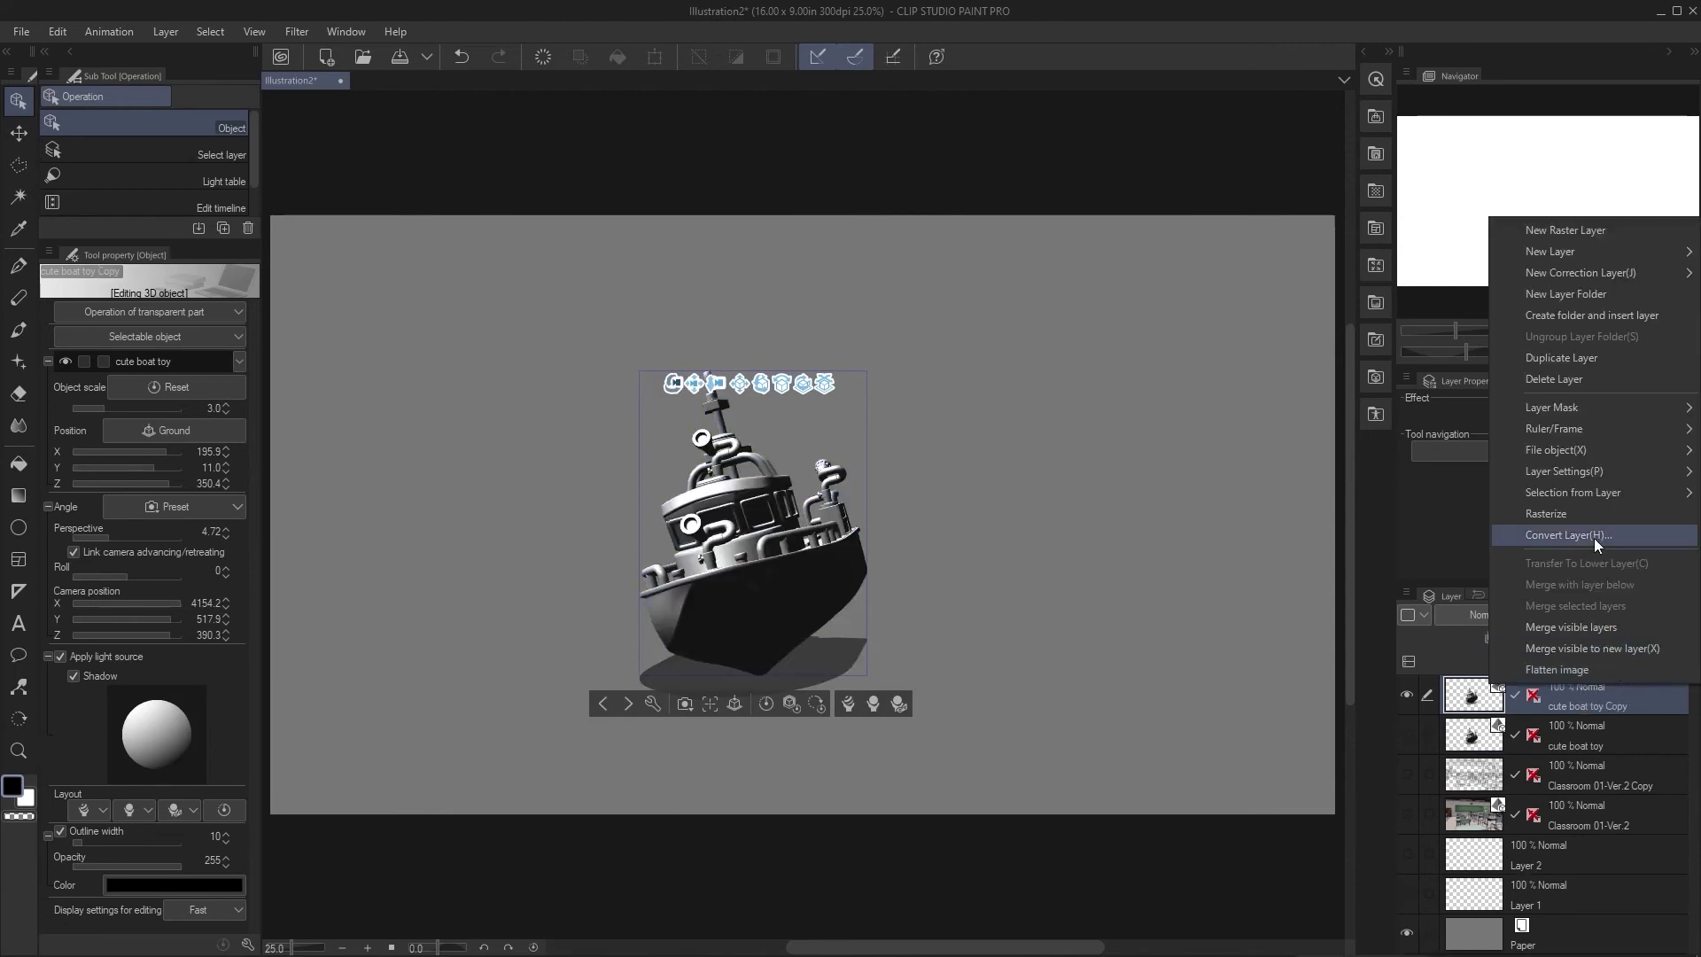
pyautogui.click(1598, 514)
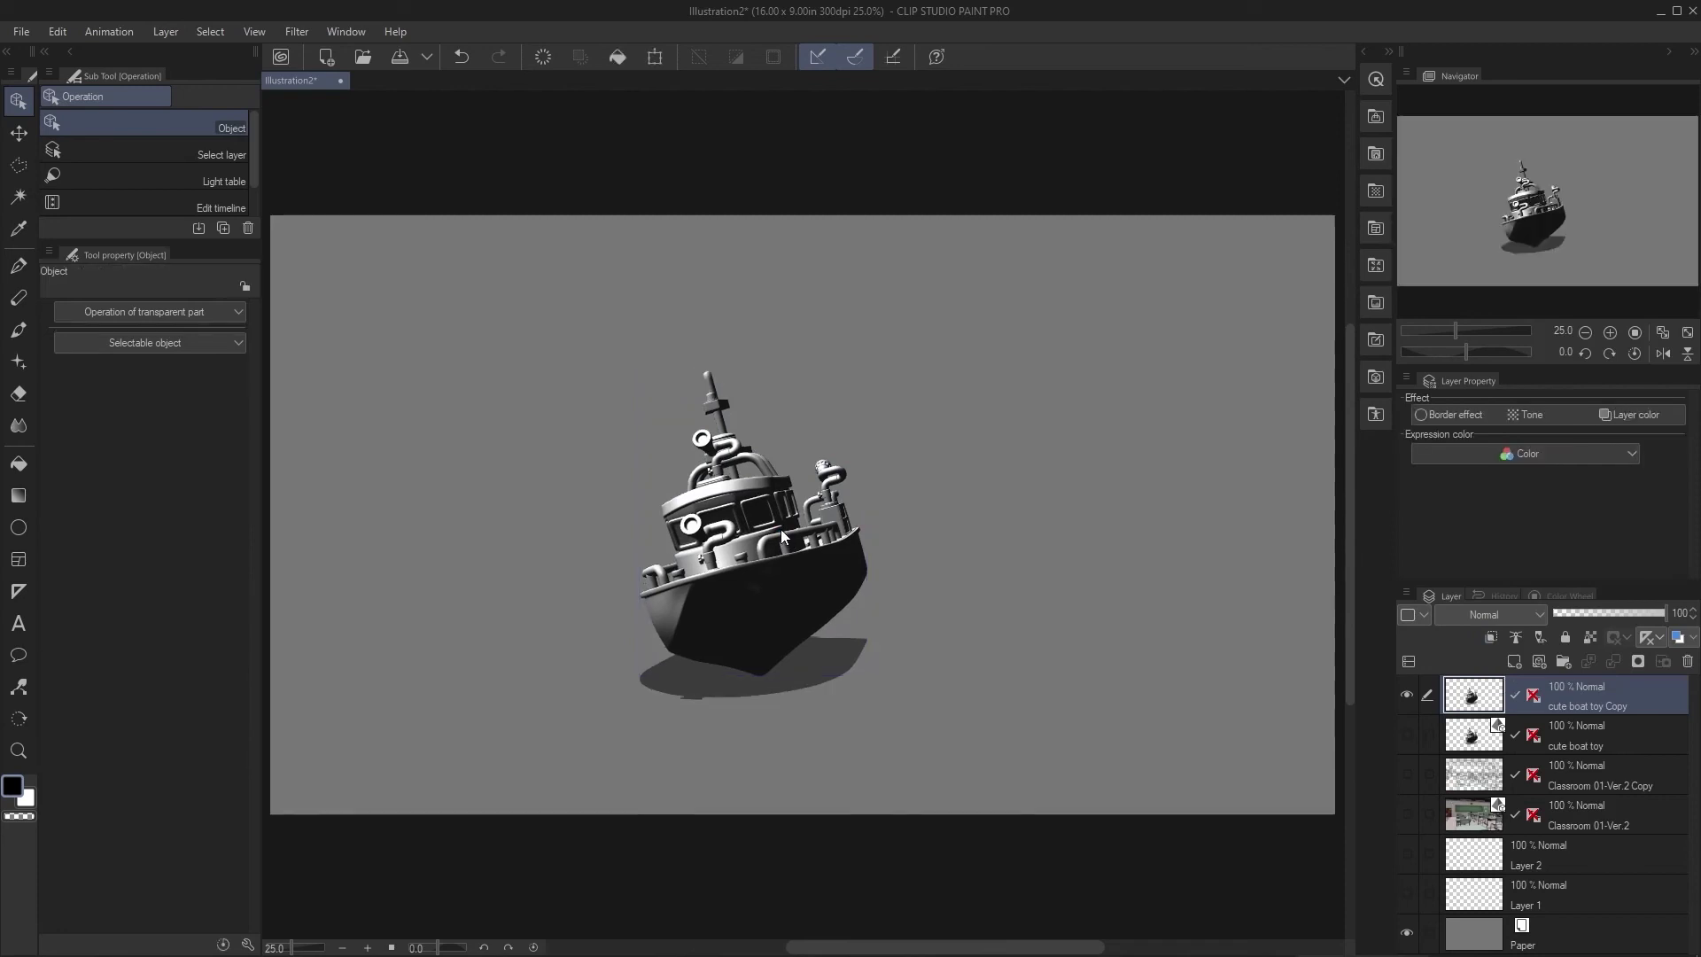
# Step: Apply the Artistic filter to the cute boat toy copy, processing it as lines only
pyautogui.click(343, 34)
pyautogui.moveTo(297, 32)
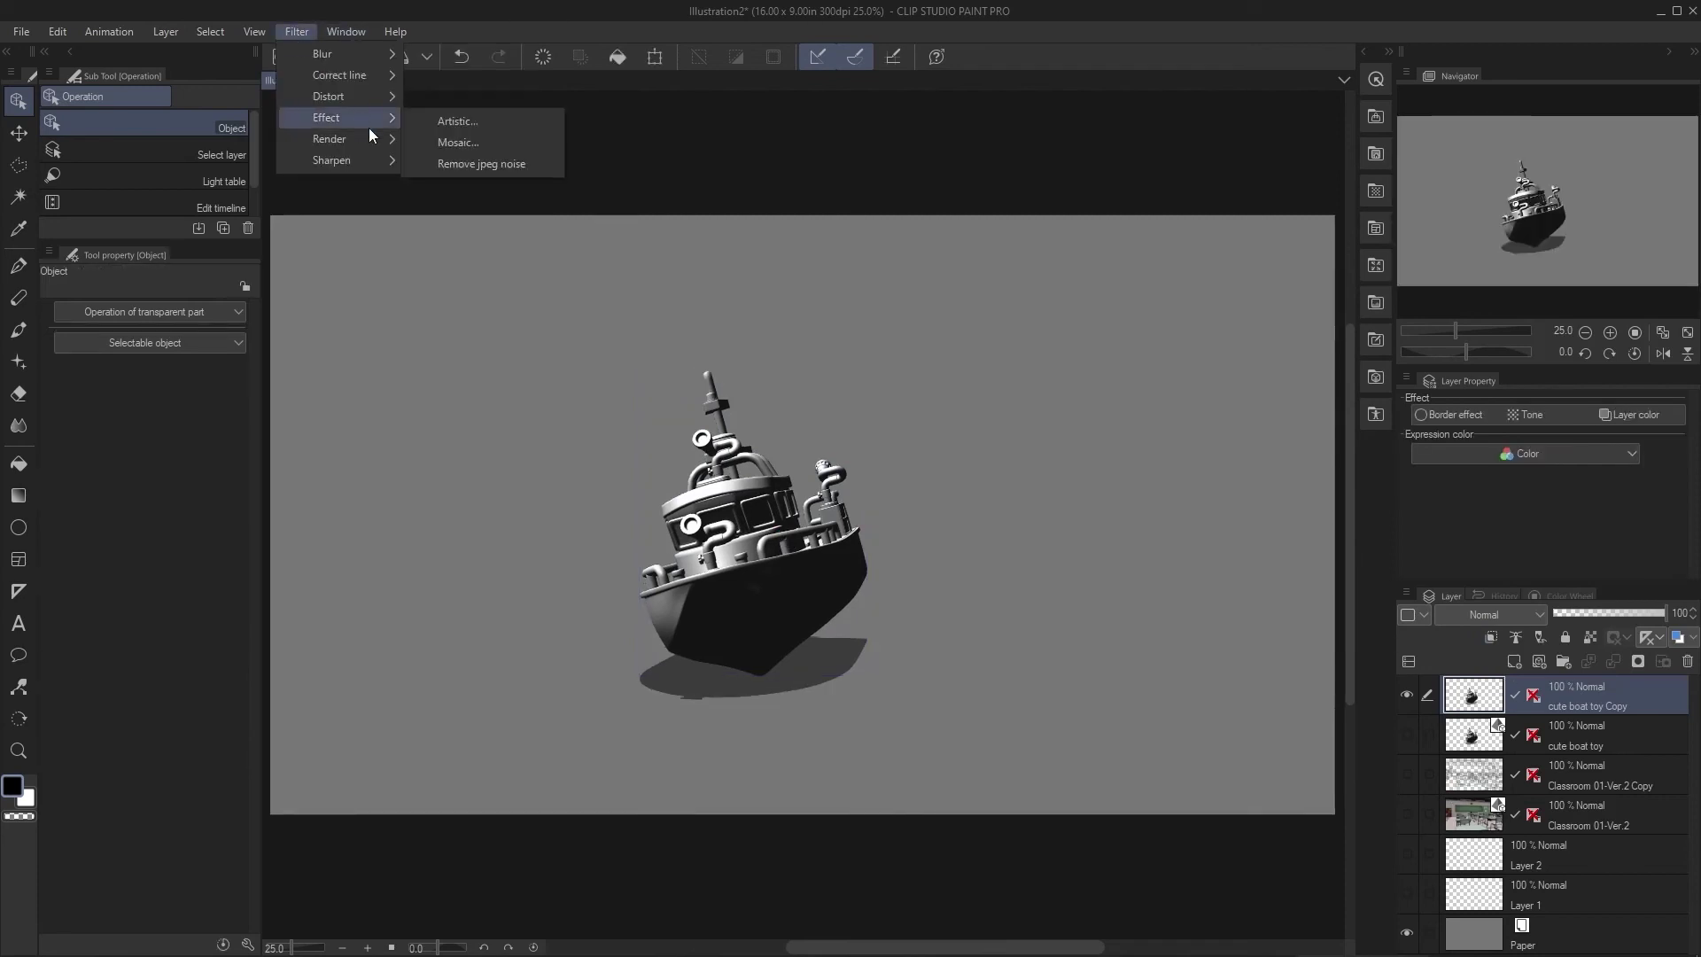
pyautogui.moveTo(372, 137)
pyautogui.click(422, 121)
pyautogui.click(1344, 274)
pyautogui.click(1355, 653)
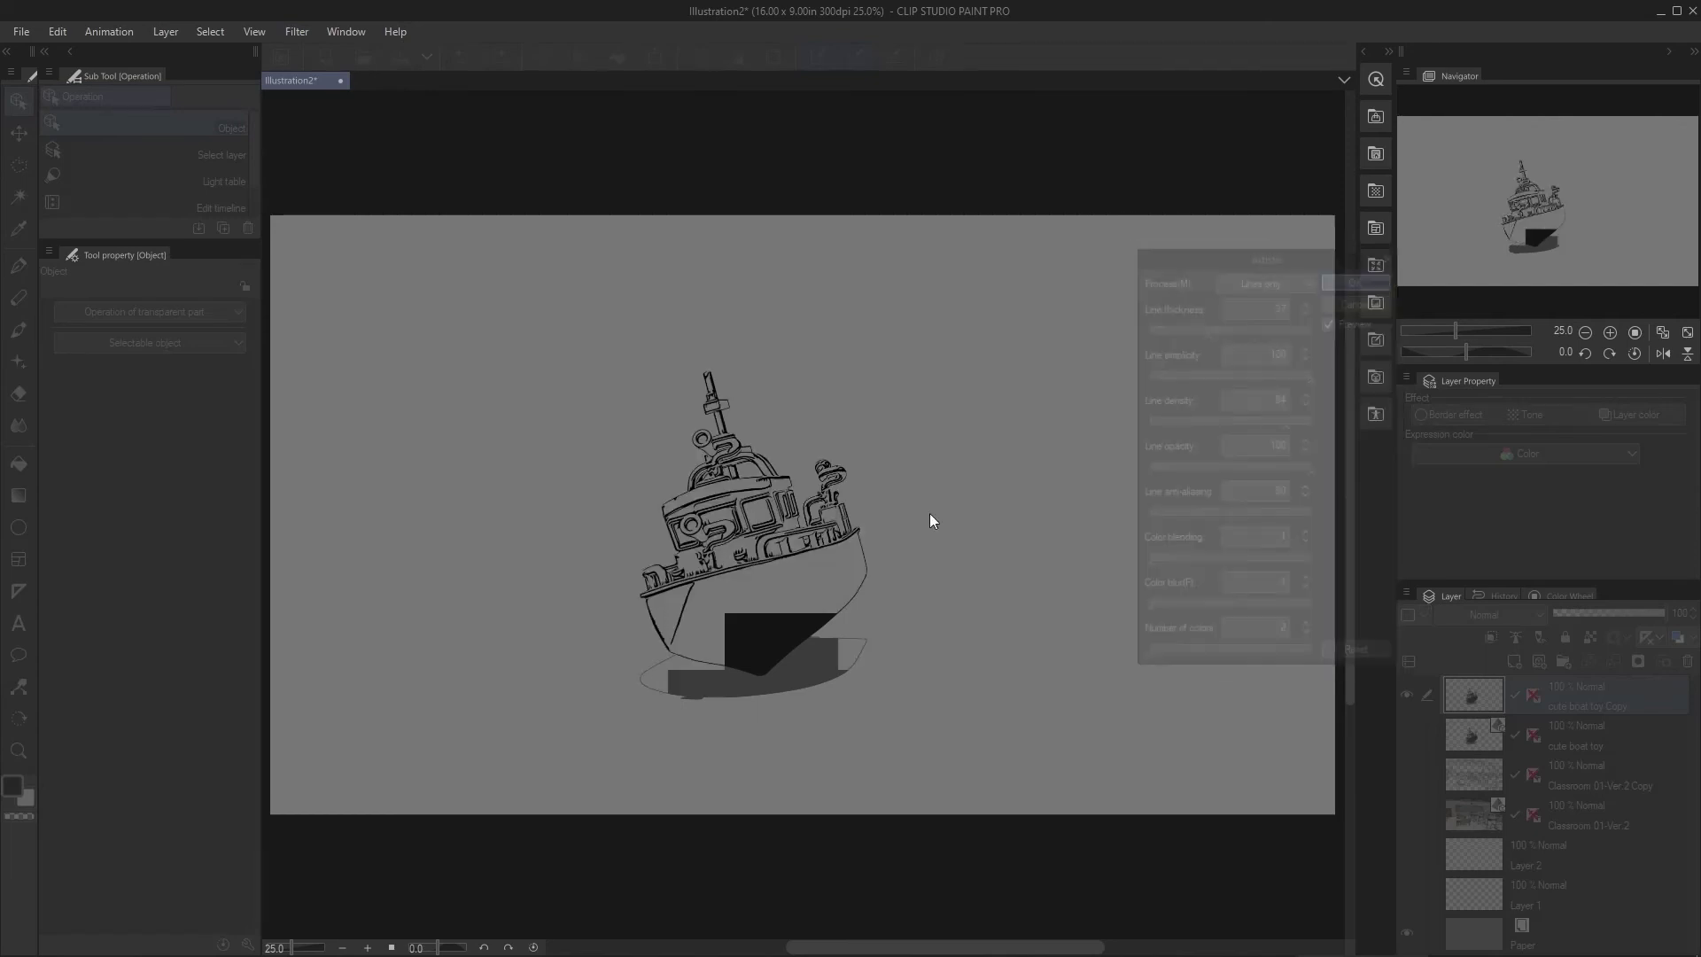
# Step: Examine the boat's line art close up and at full-canvas view
pyautogui.scroll(4, 777, 527)
pyautogui.moveTo(798, 539); pyautogui.dragTo(803, 523)
pyautogui.scroll(-3, 802, 529)
pyautogui.scroll(1, 800, 534)
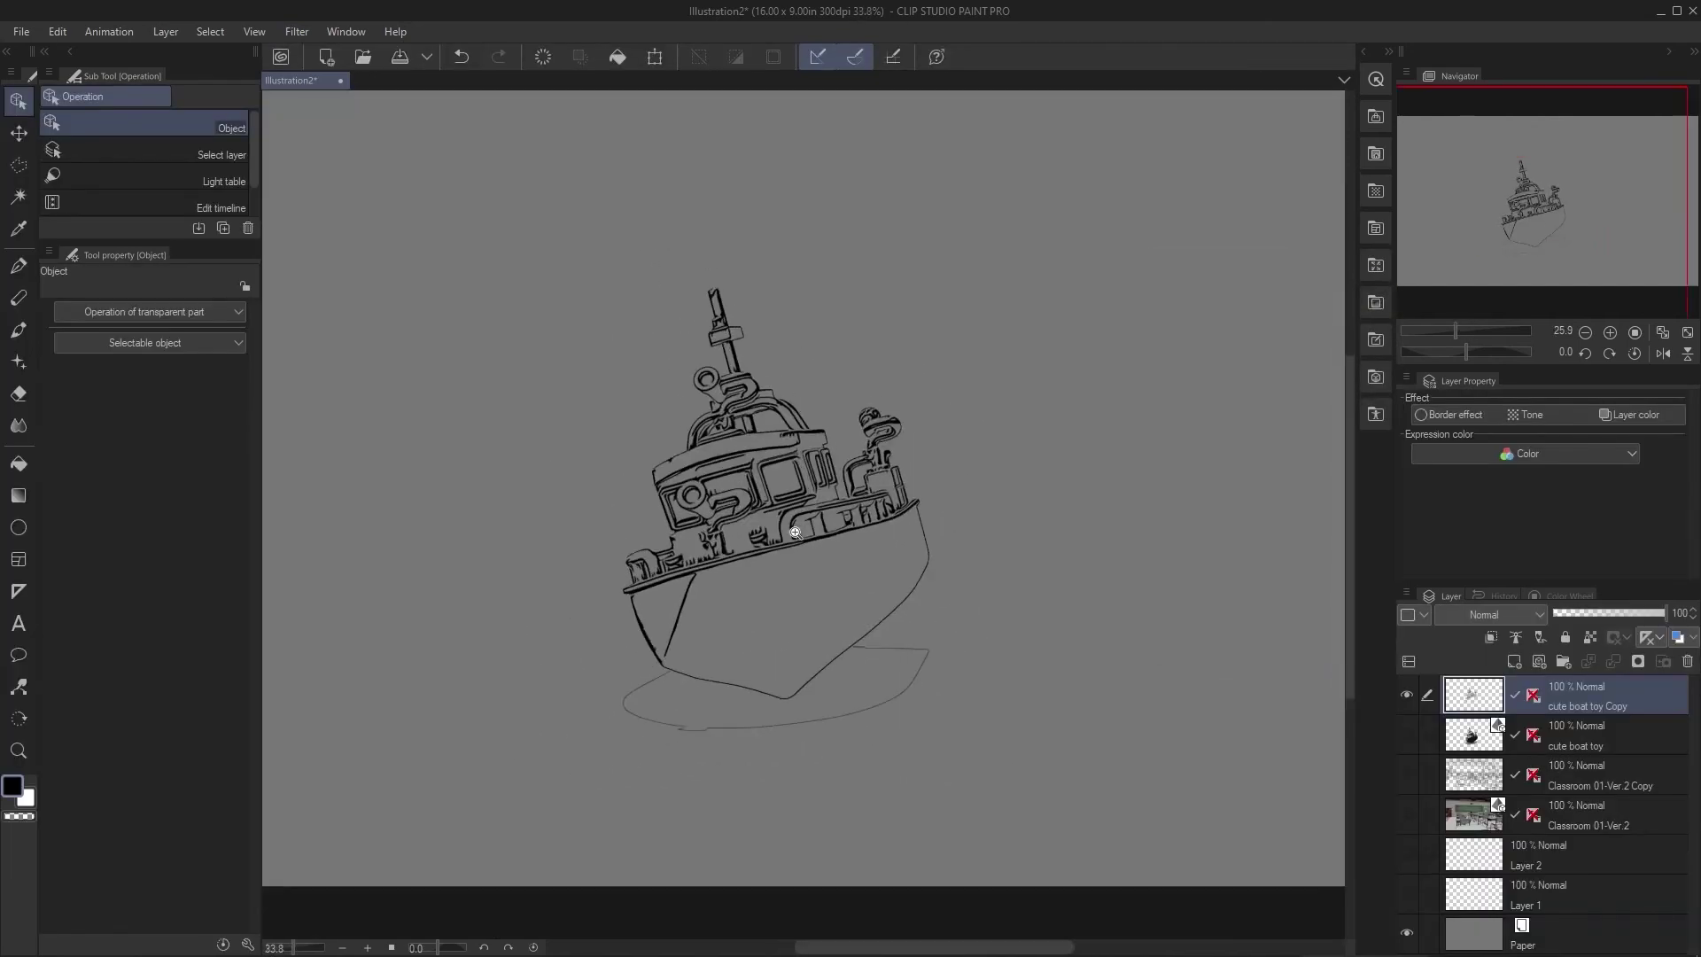
pyautogui.scroll(-3, 798, 545)
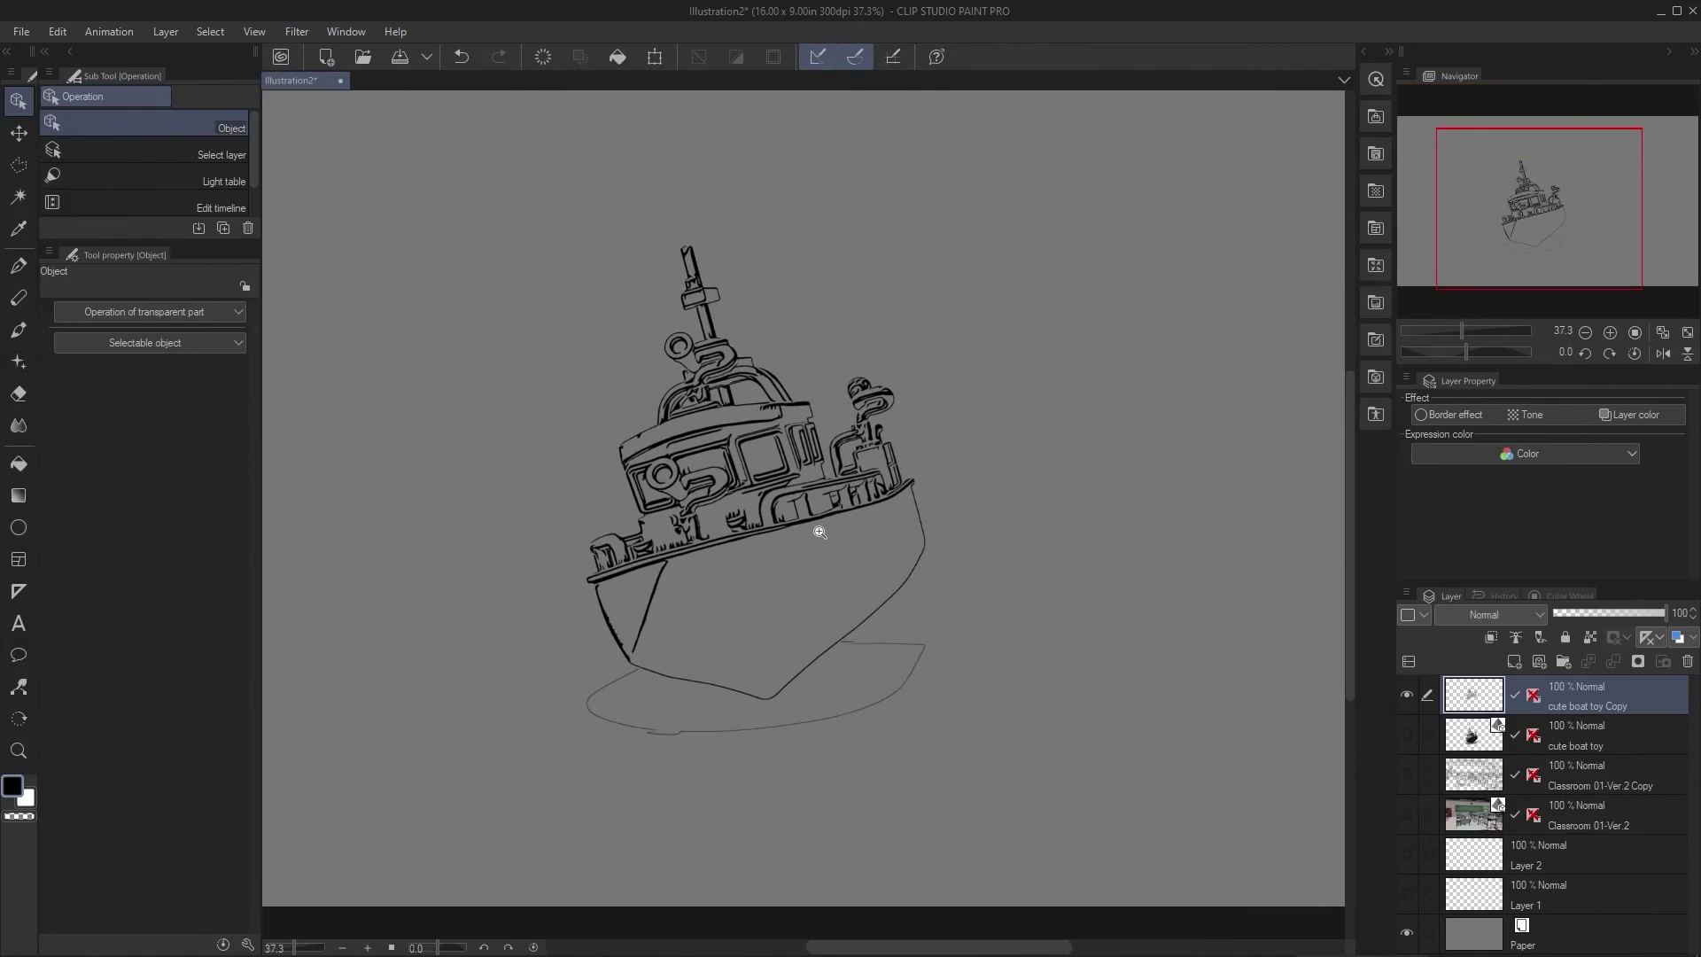
pyautogui.scroll(1, 796, 551)
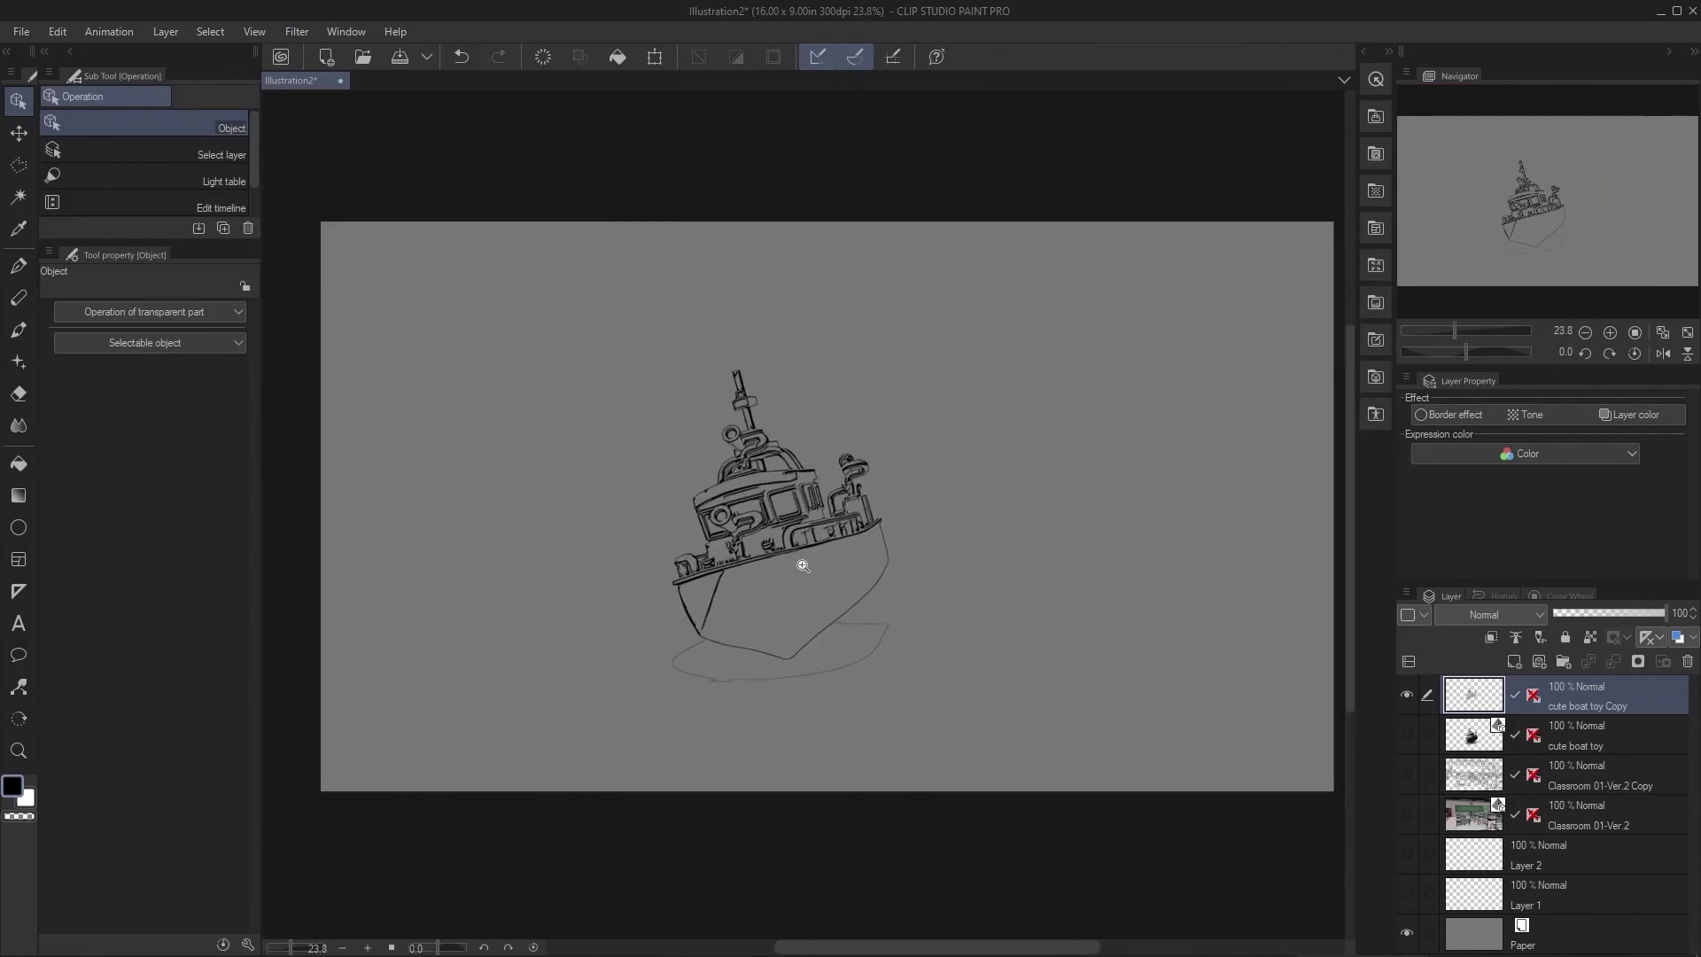
pyautogui.scroll(1, 769, 576)
pyautogui.scroll(-1, 674, 575)
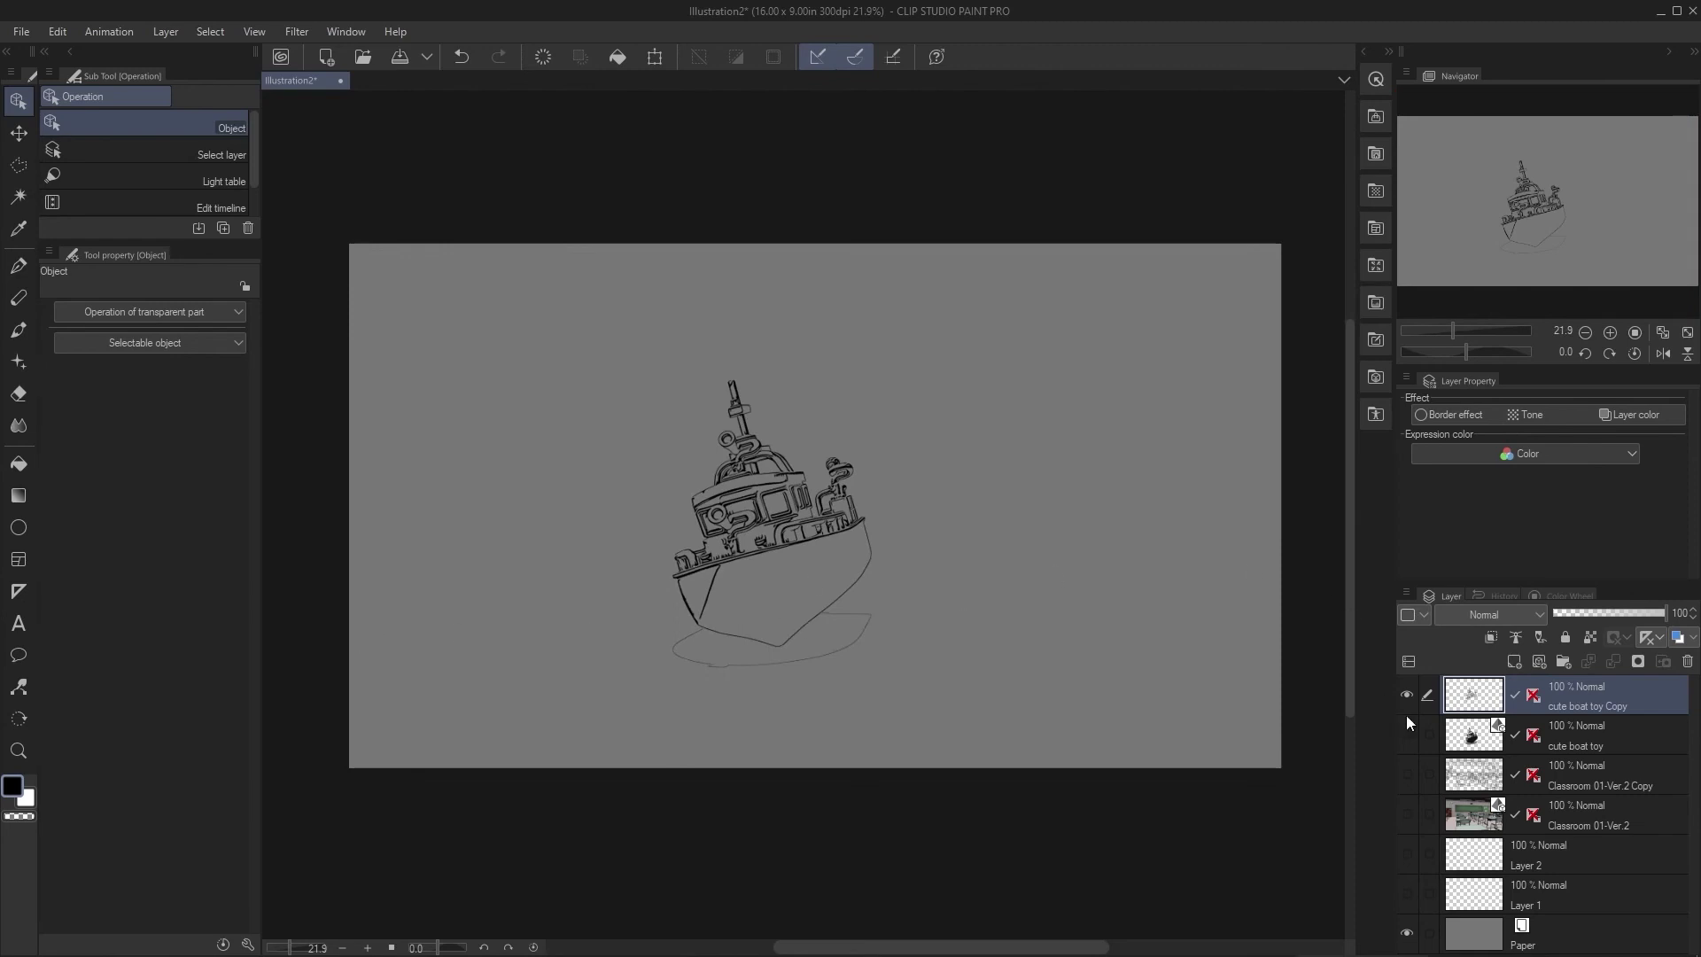
# Step: Add a new raster layer and place the Exterior of school-Ver.2 3D material on the canvas
pyautogui.hotkey('ctrl', 'shift', 'n')
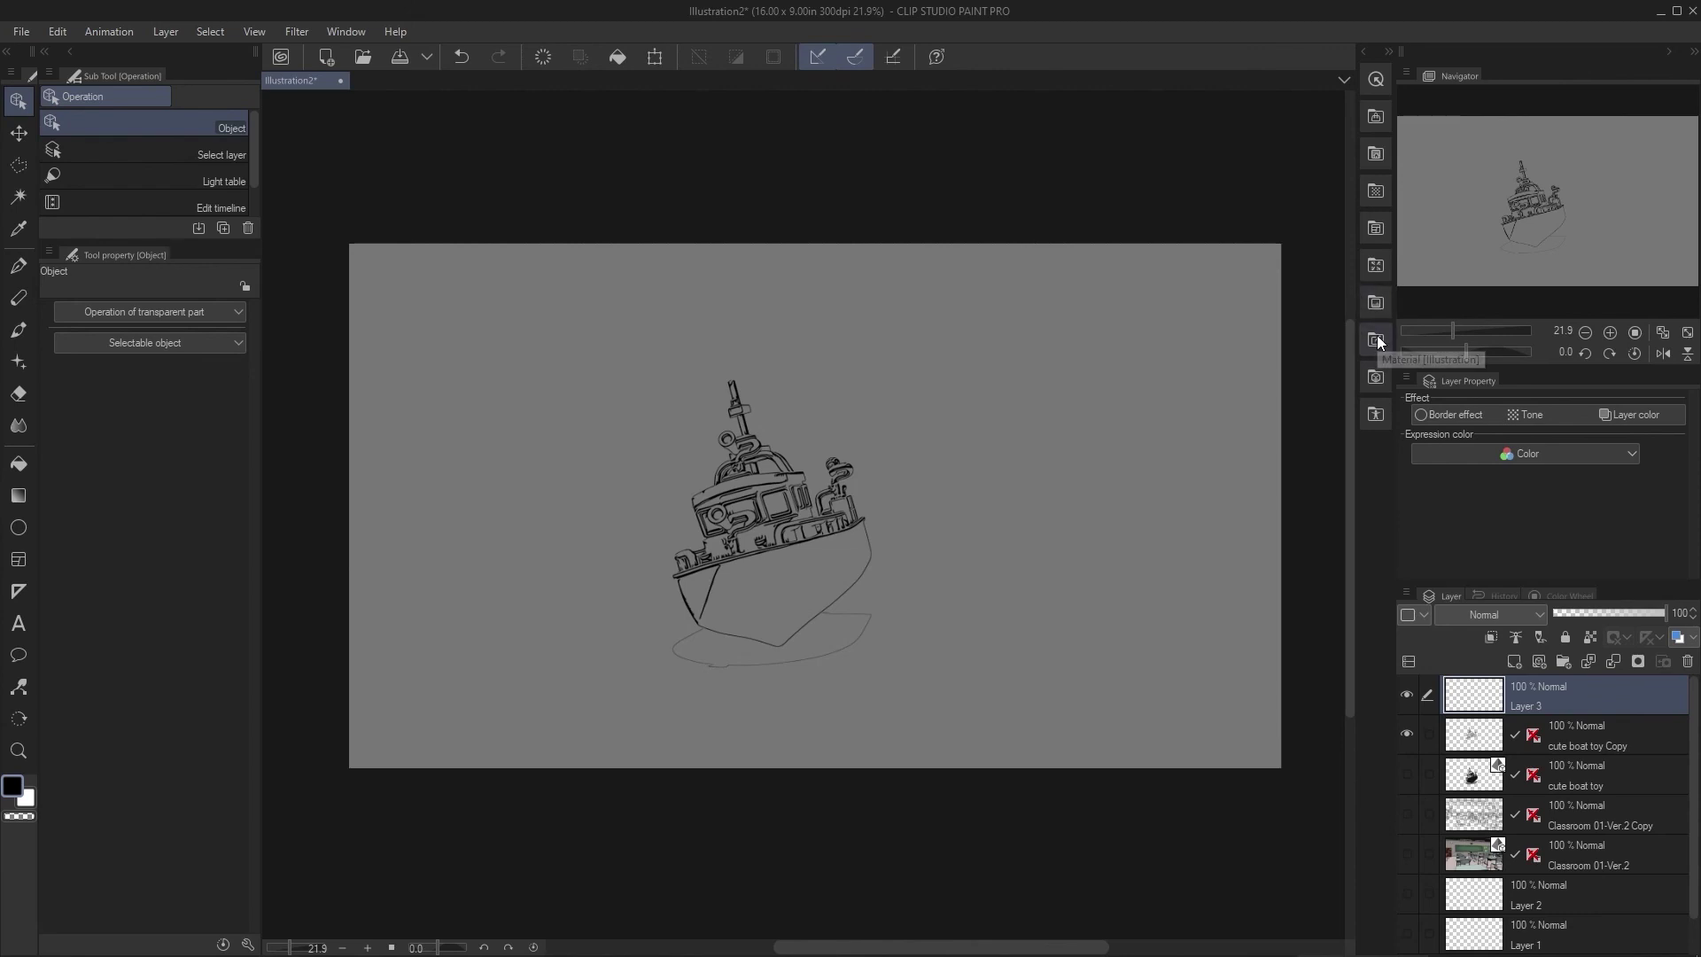
pyautogui.click(1377, 376)
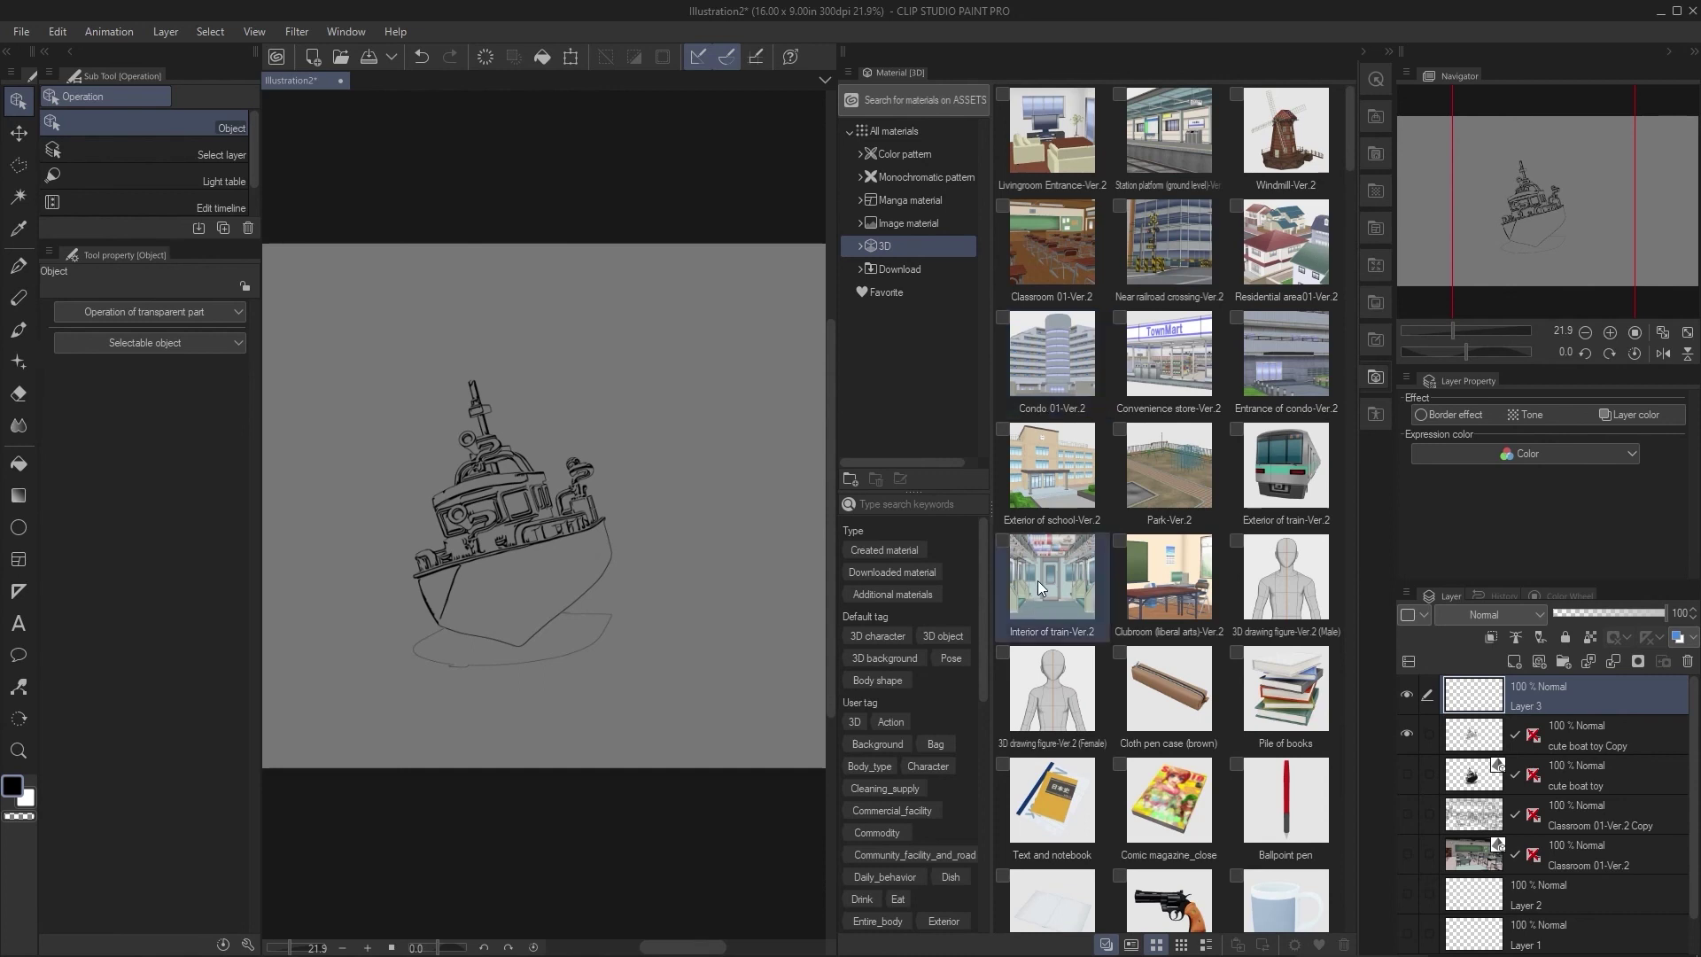
pyautogui.moveTo(1004, 493); pyautogui.dragTo(652, 443)
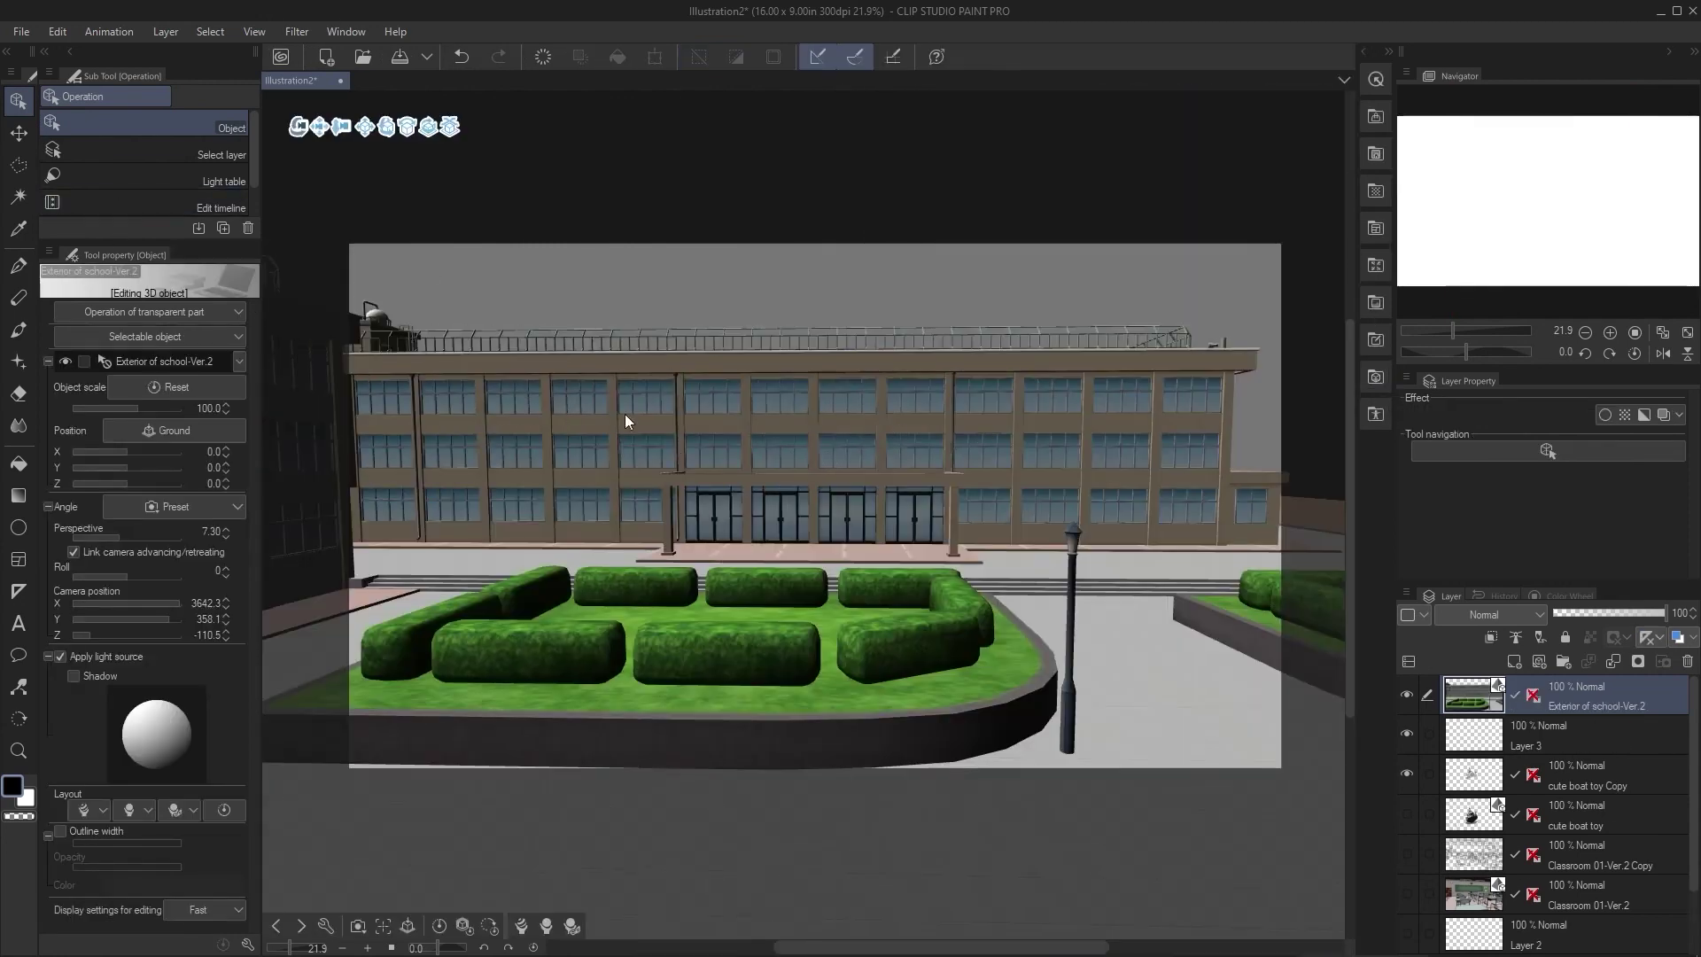
# Step: Create a perspective ruler on a new layer over the school exterior scene
pyautogui.click(166, 31)
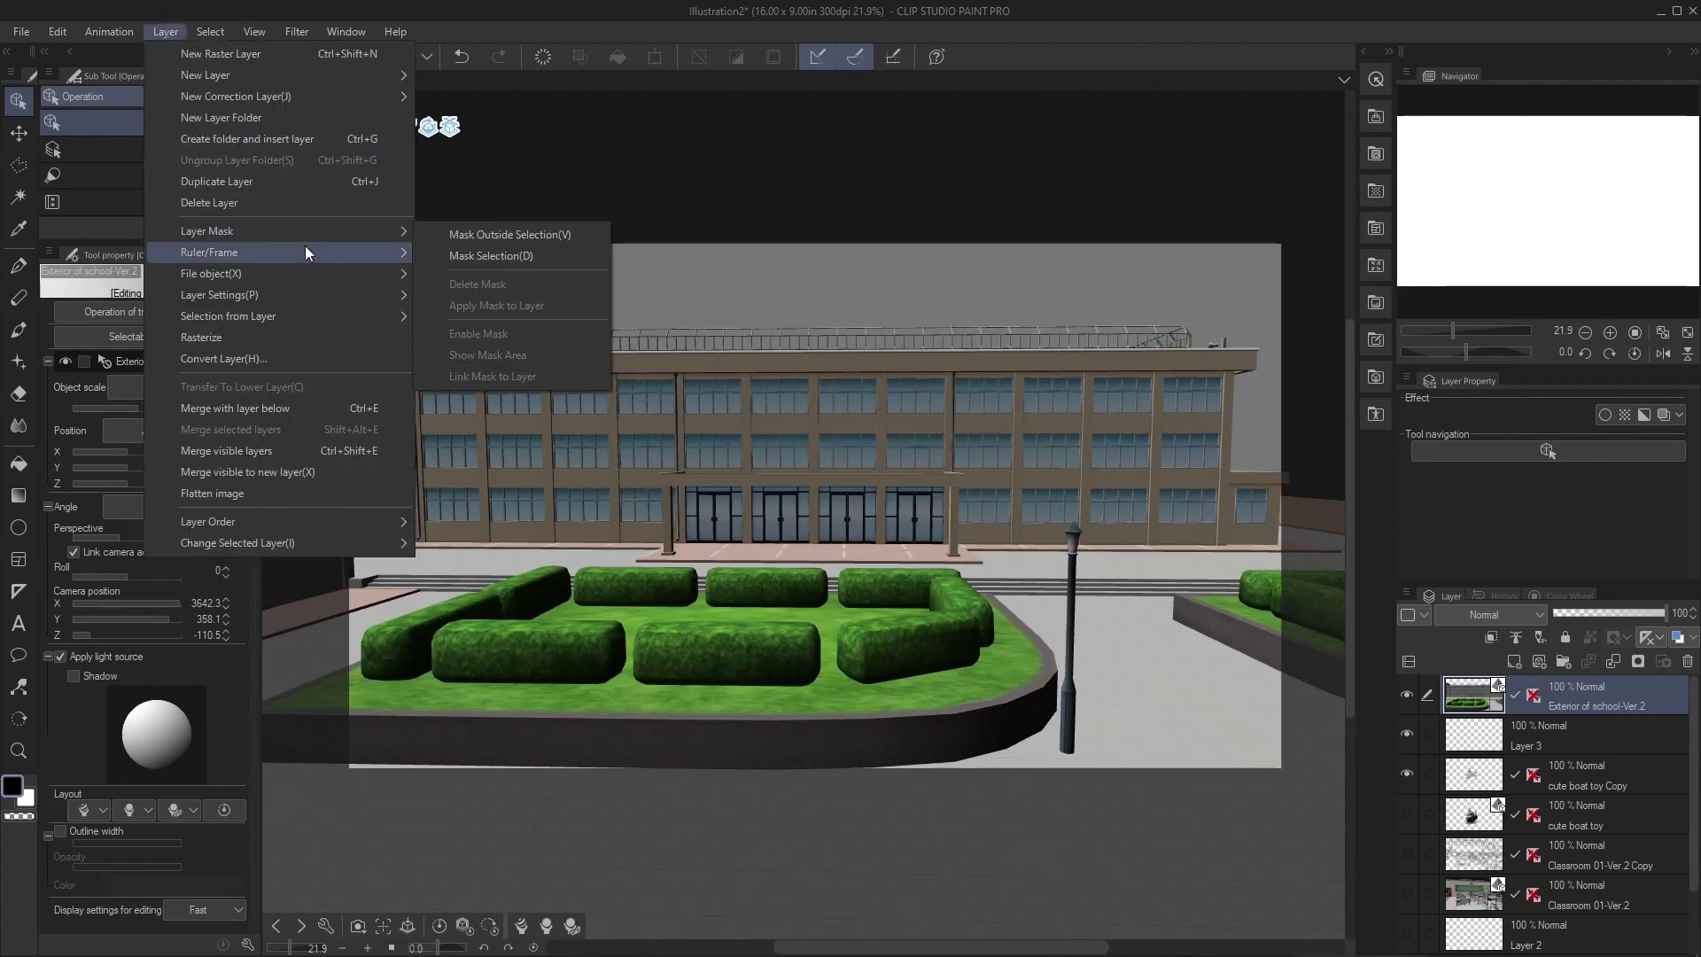
pyautogui.moveTo(306, 250)
pyautogui.click(567, 396)
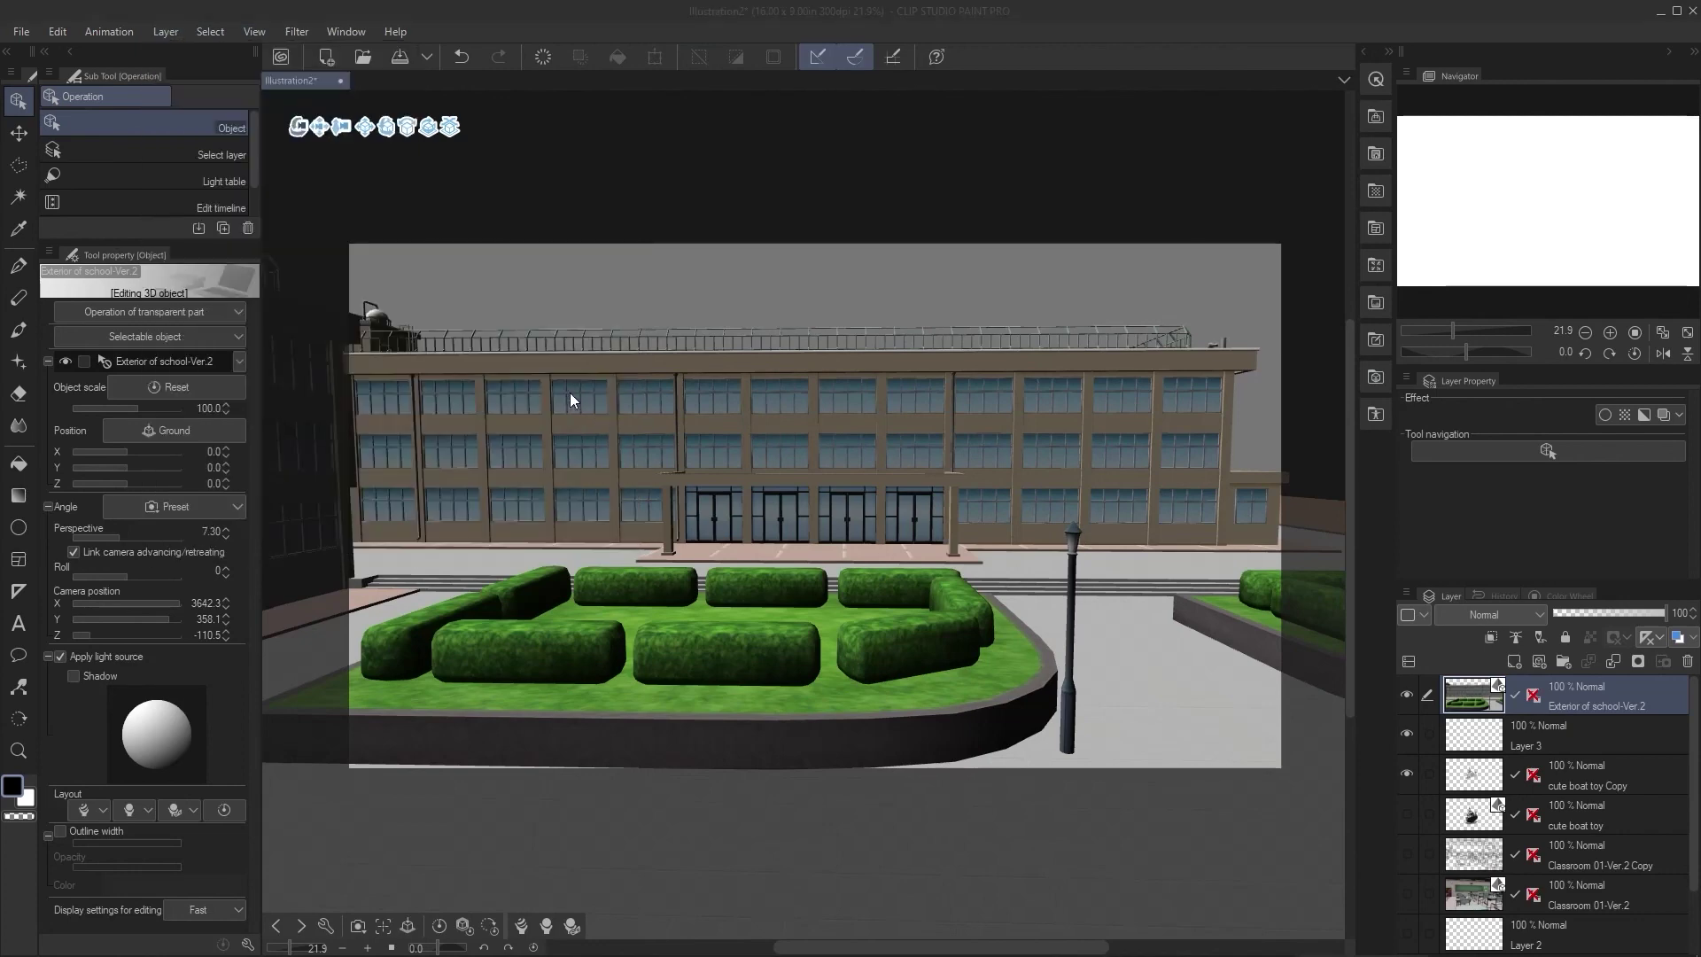
pyautogui.click(918, 459)
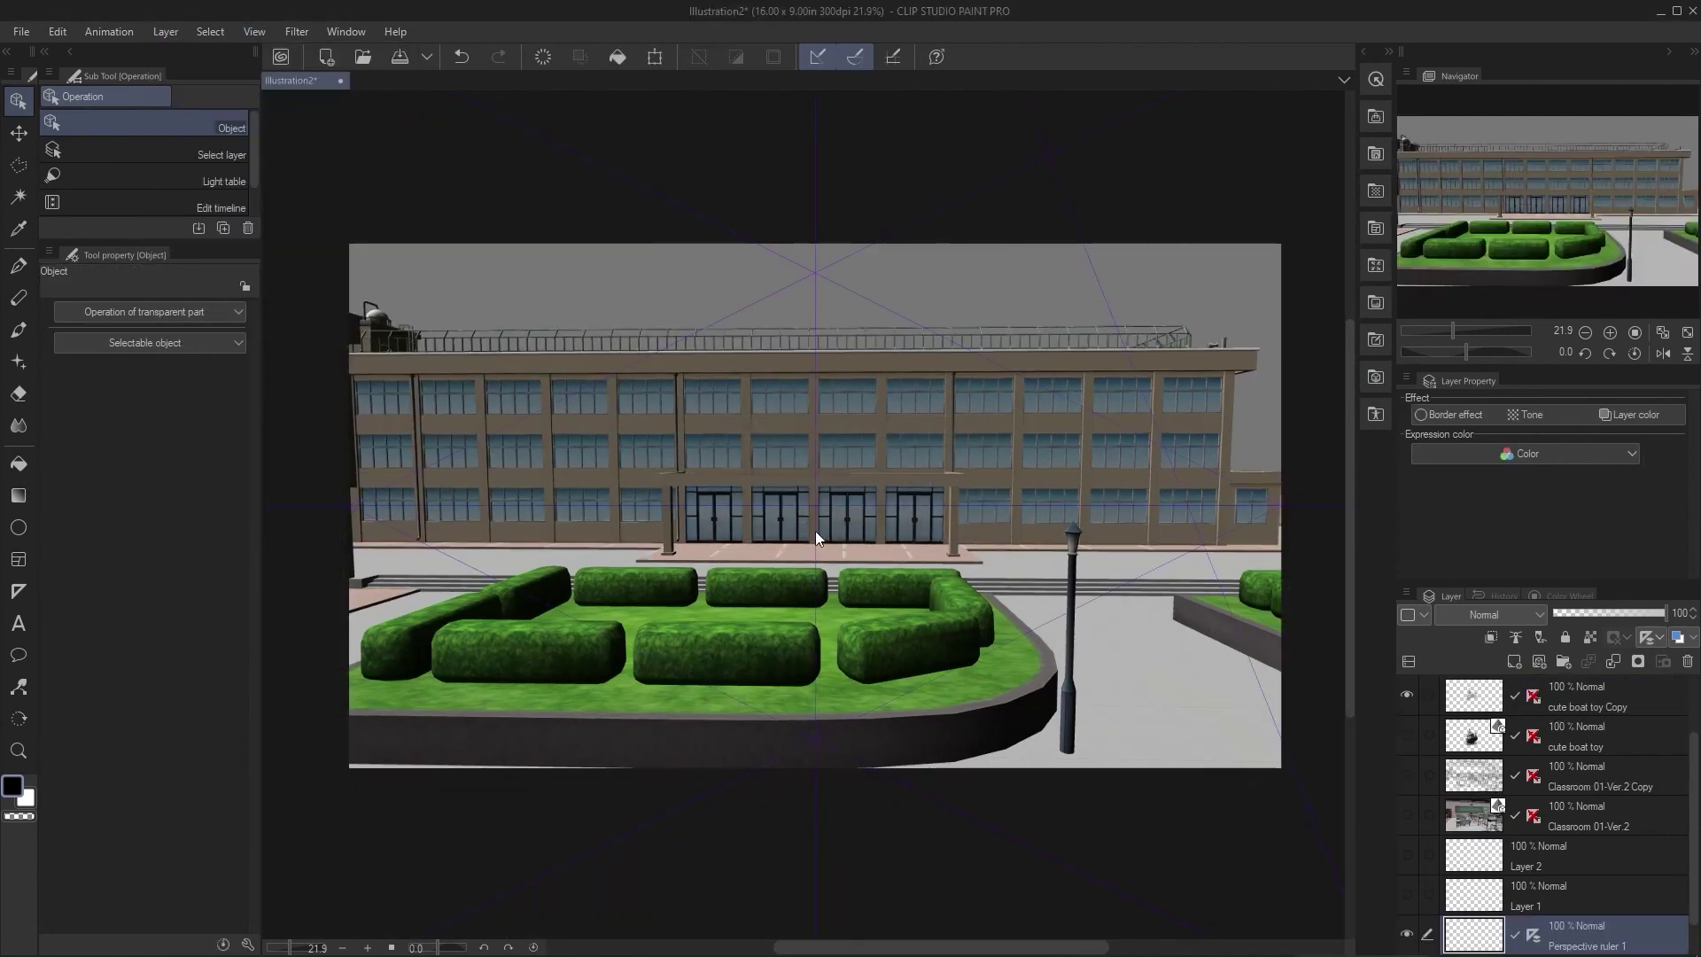
# Step: Select the perspective ruler and lower its upper-left guide line onto the building's ground-floor windows
pyautogui.click(817, 280)
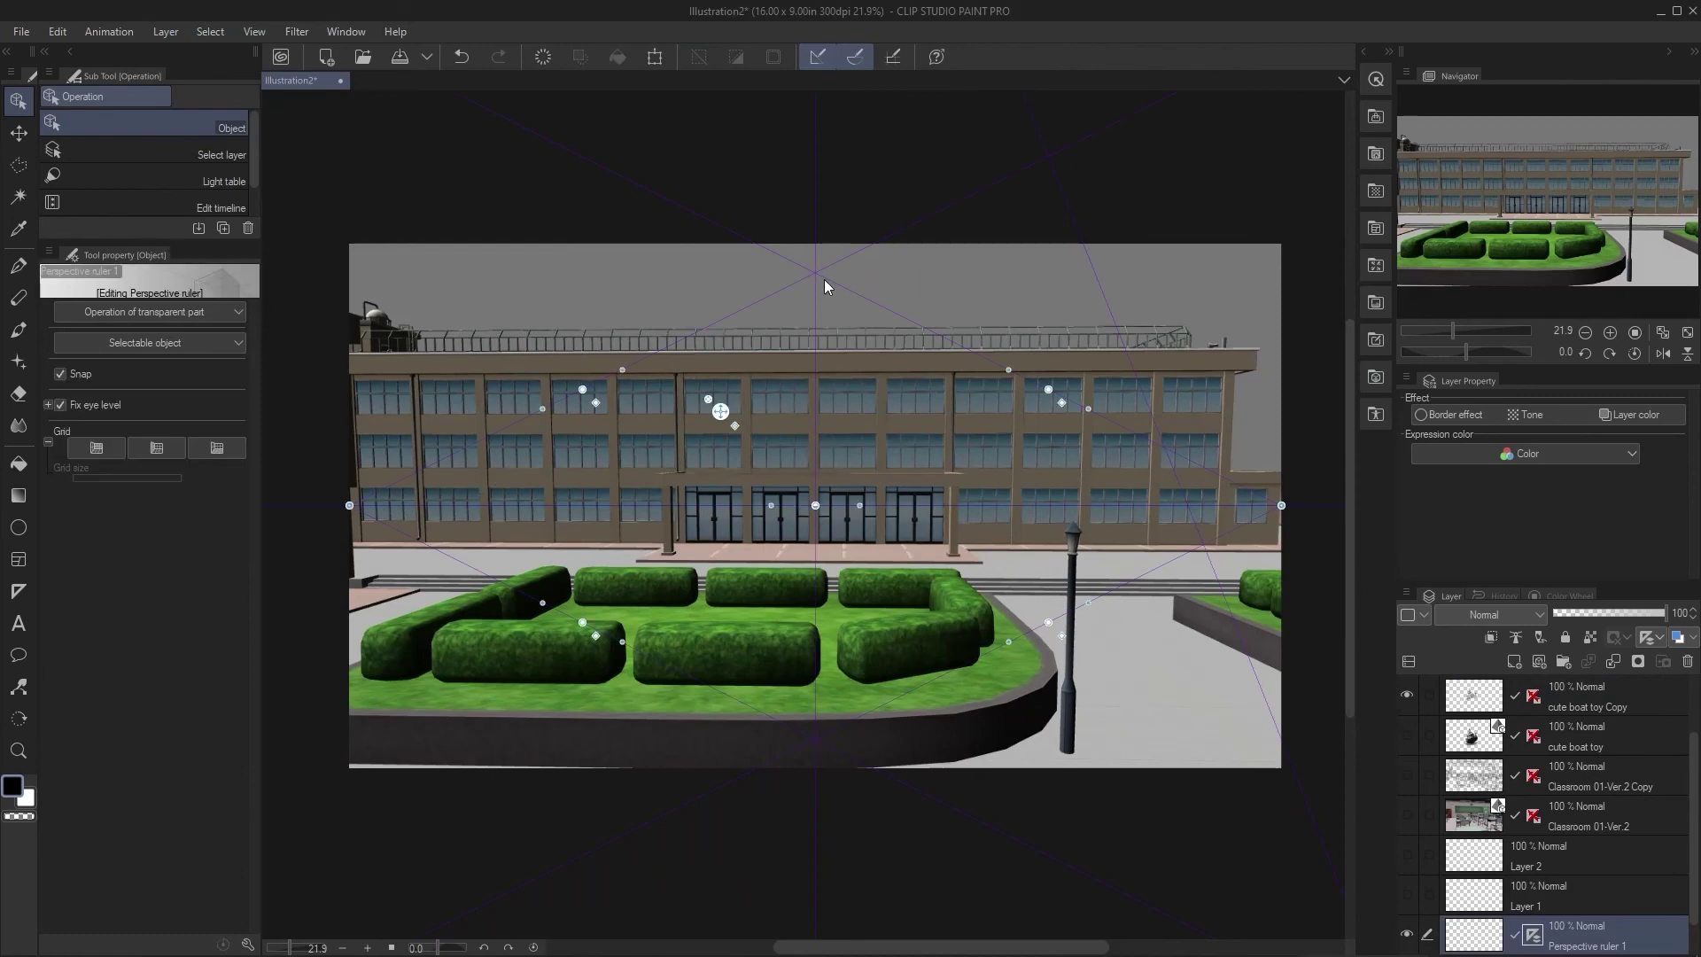
pyautogui.moveTo(582, 389); pyautogui.dragTo(635, 501)
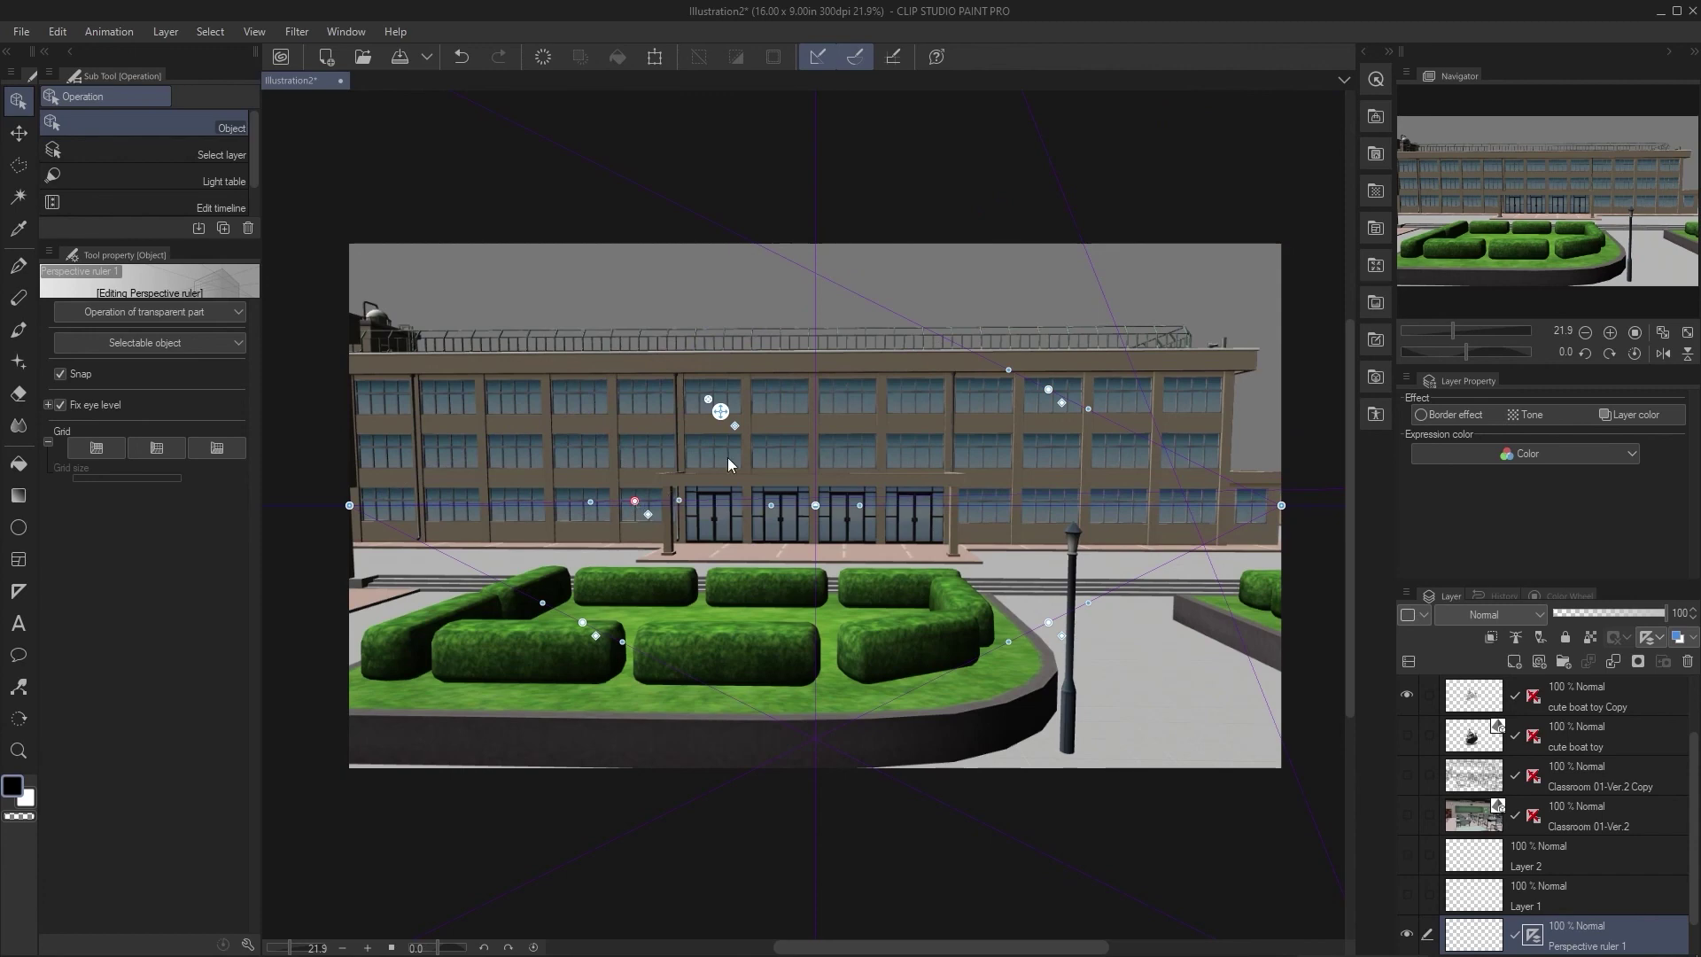